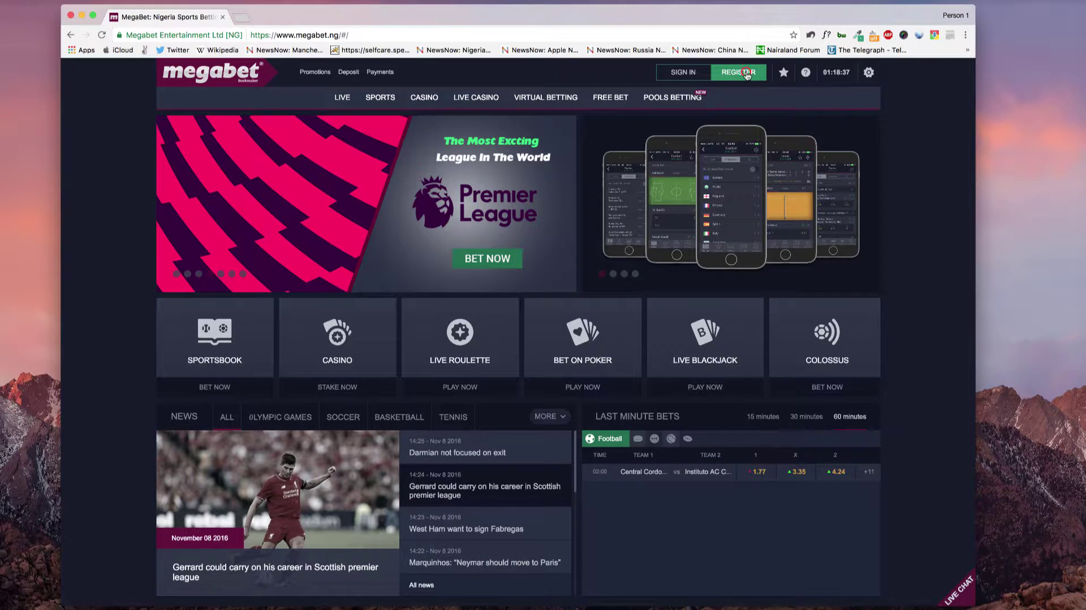
# View and close the new-account registration form, and sign in to the existing account with the prefilled credentials.
pyautogui.click(746, 74)
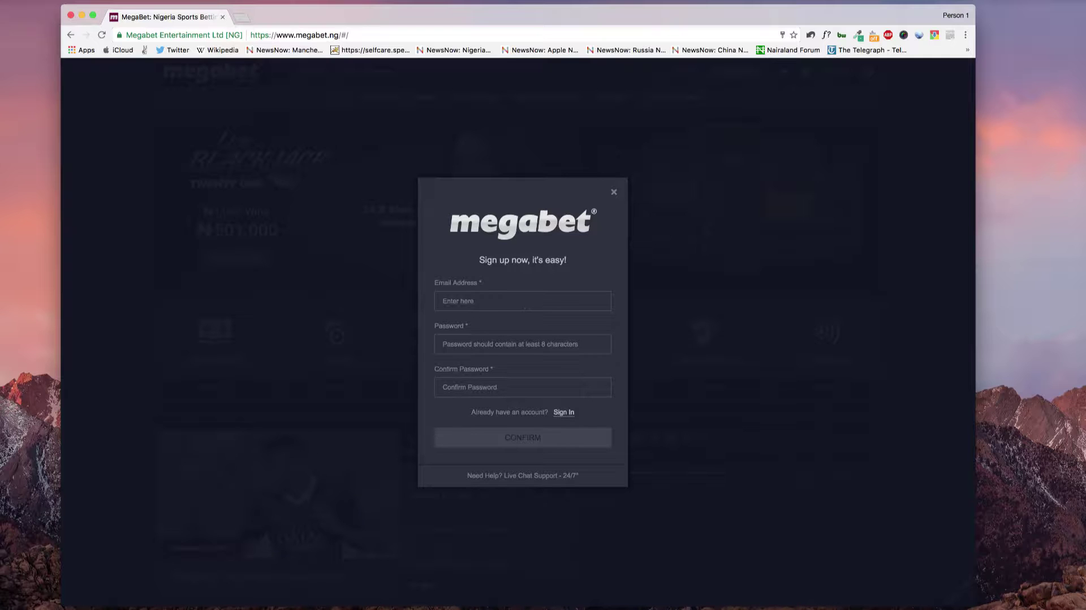
pyautogui.click(612, 194)
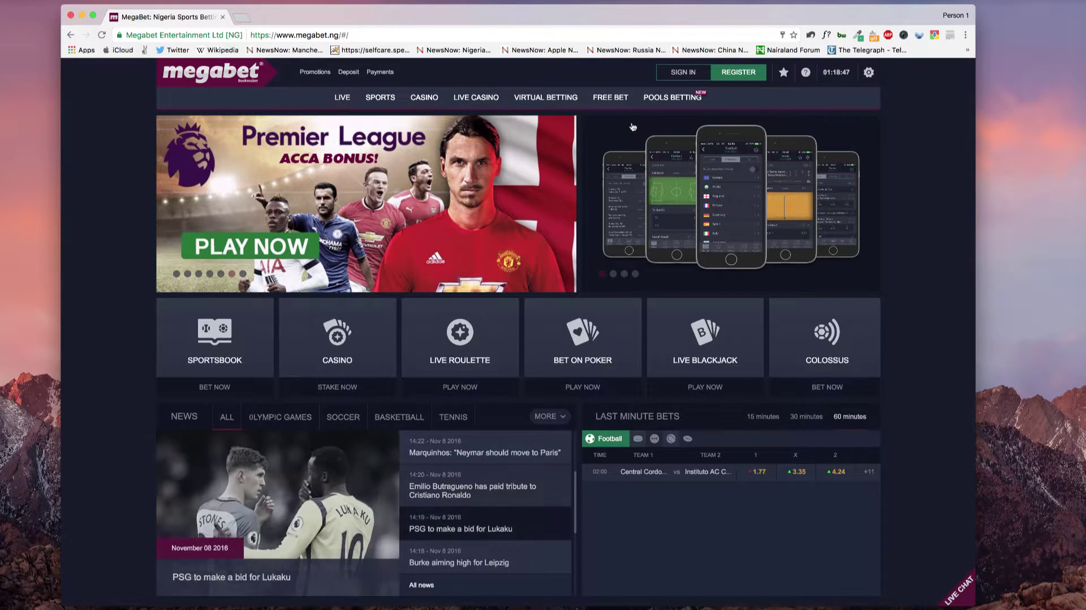
pyautogui.click(679, 74)
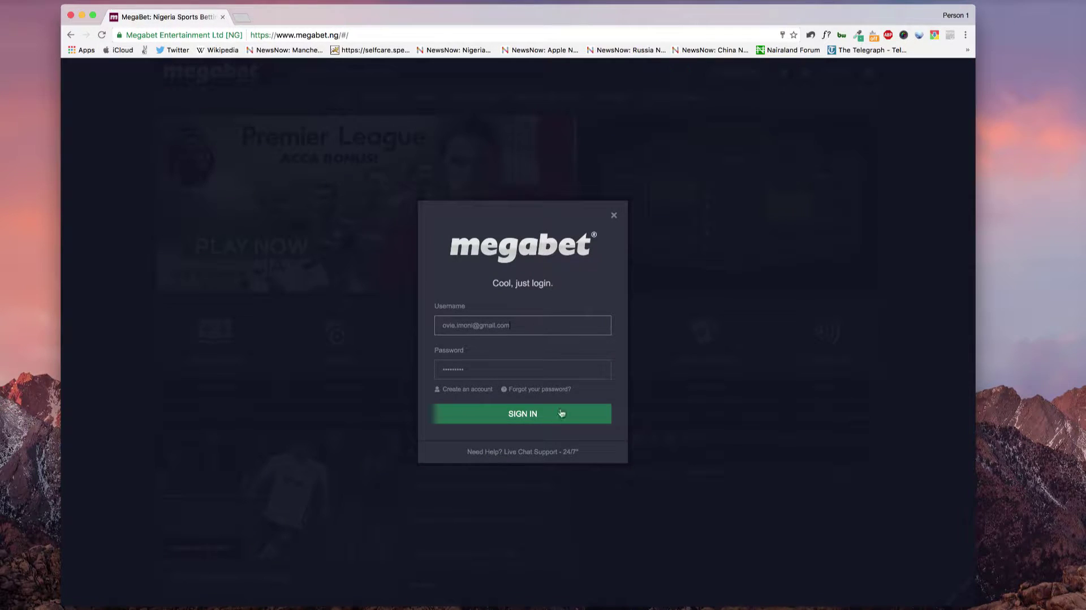
pyautogui.click(552, 424)
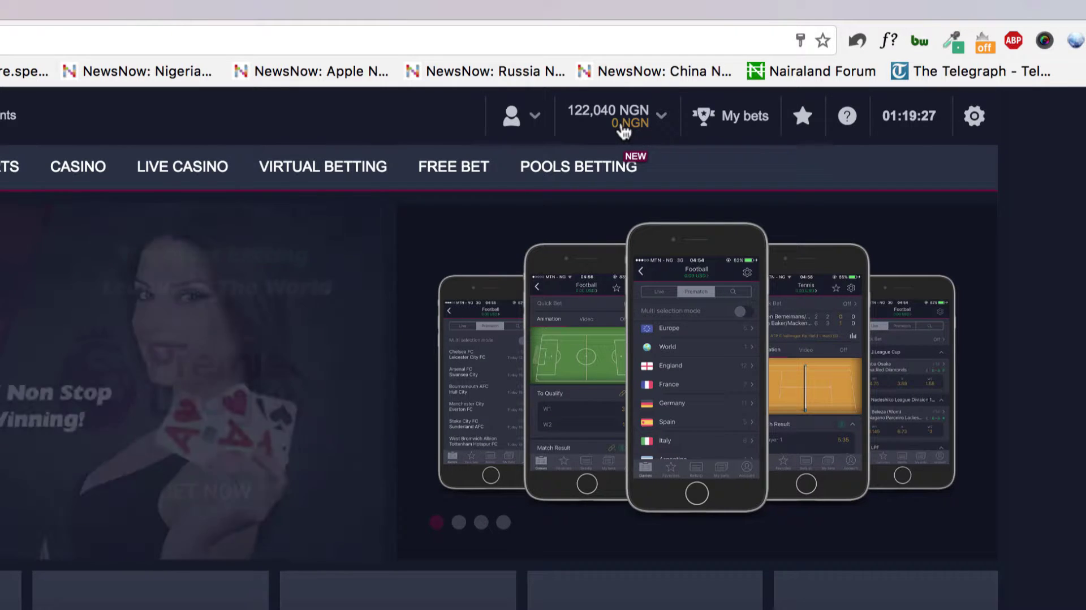
# View the personal details in the account profile and close them.
pyautogui.click(526, 116)
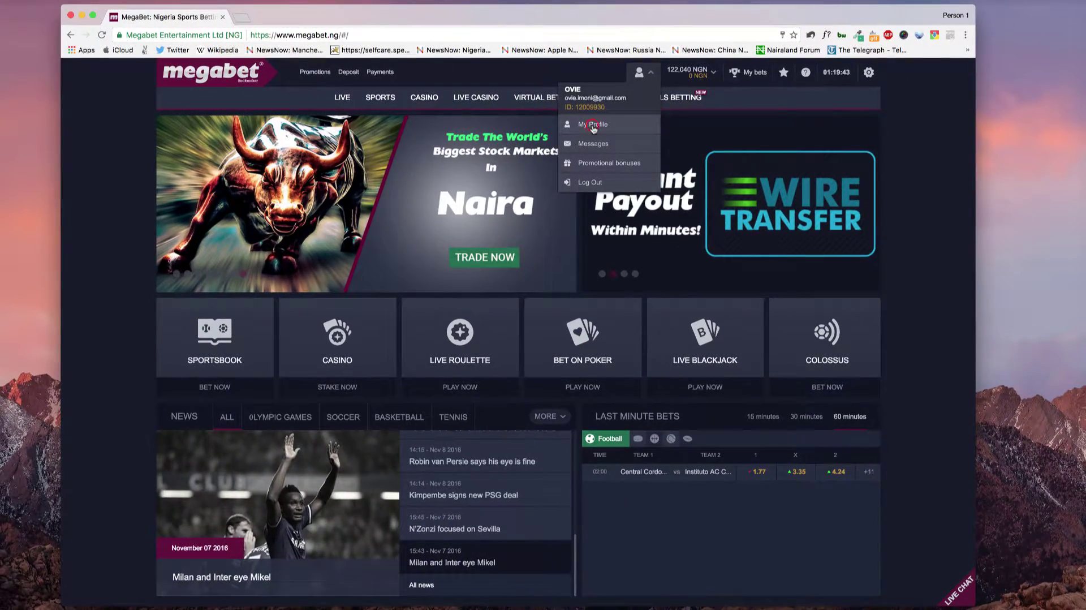
pyautogui.click(593, 126)
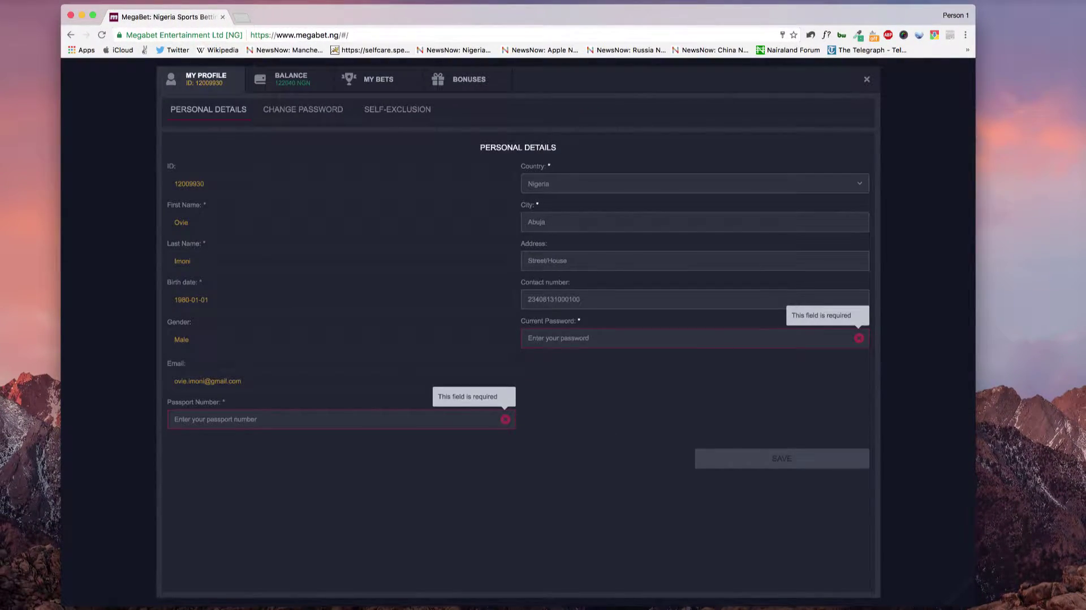
pyautogui.click(868, 81)
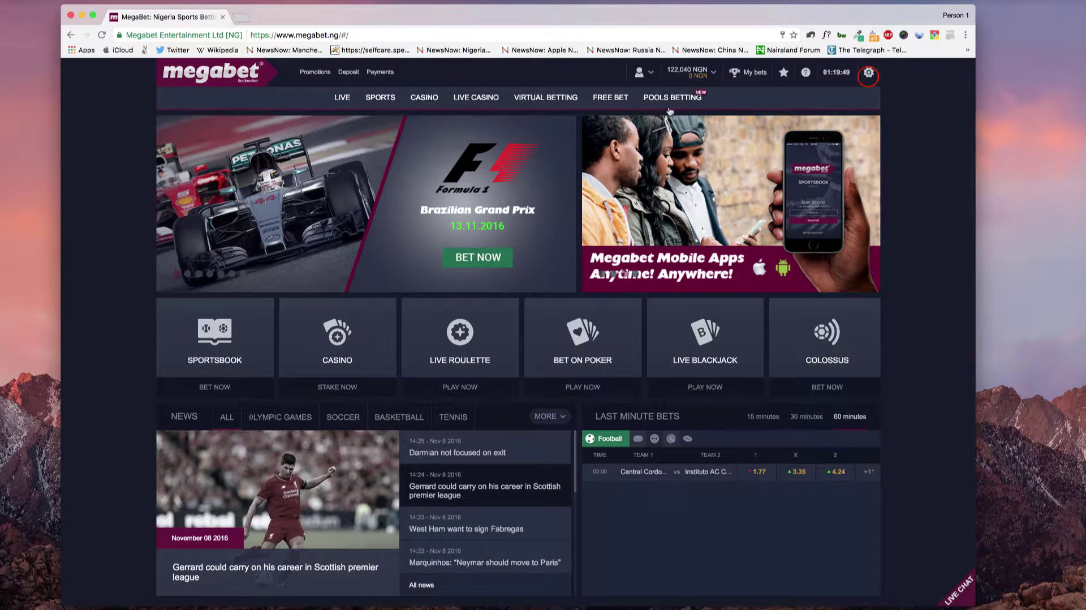
# View the account's message inbox and the blank new message form, and close the messages.
pyautogui.click(651, 72)
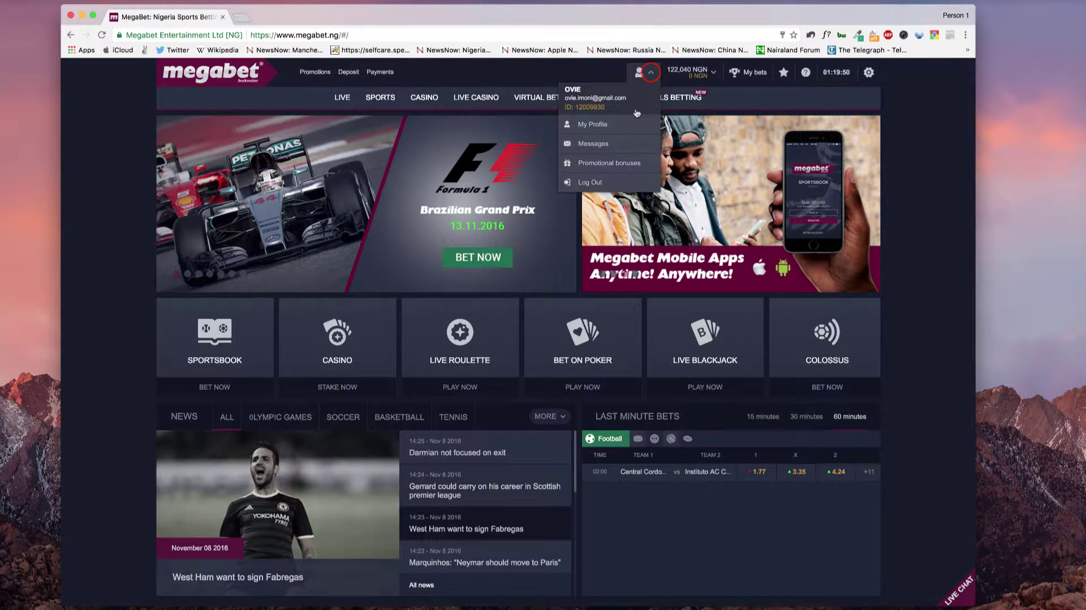
pyautogui.click(594, 143)
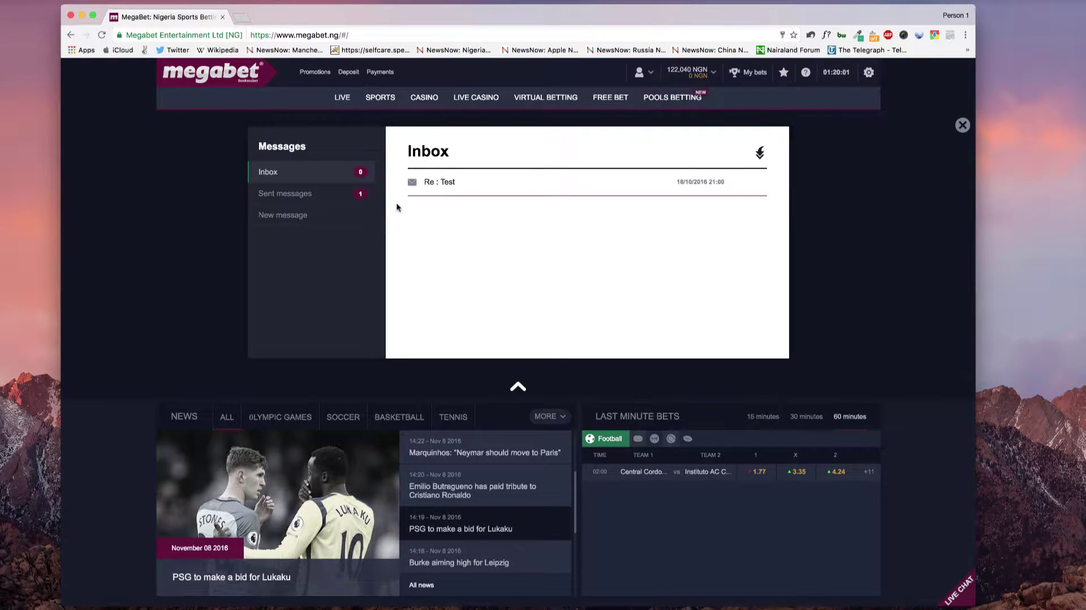
pyautogui.click(320, 219)
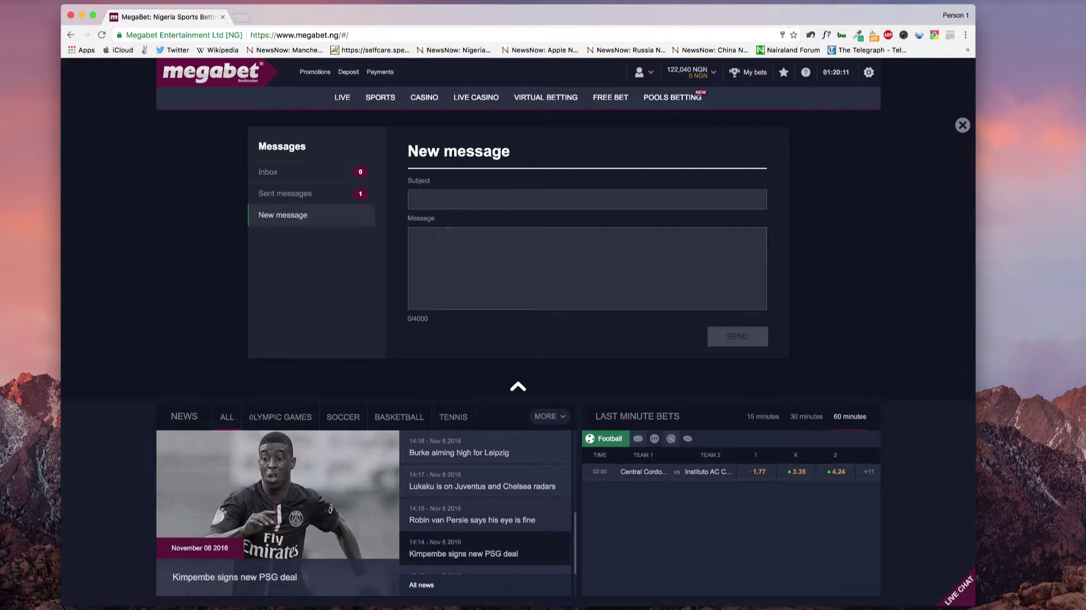
pyautogui.click(962, 126)
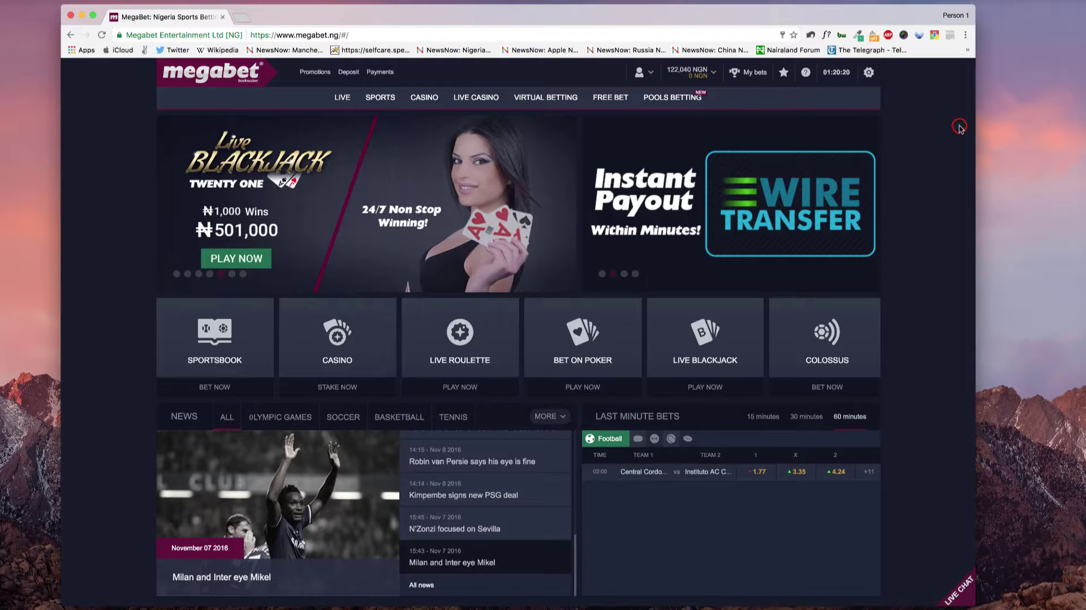
# Check the promotional bonuses for both Casino and Sportsbook, and close the account window.
pyautogui.click(641, 69)
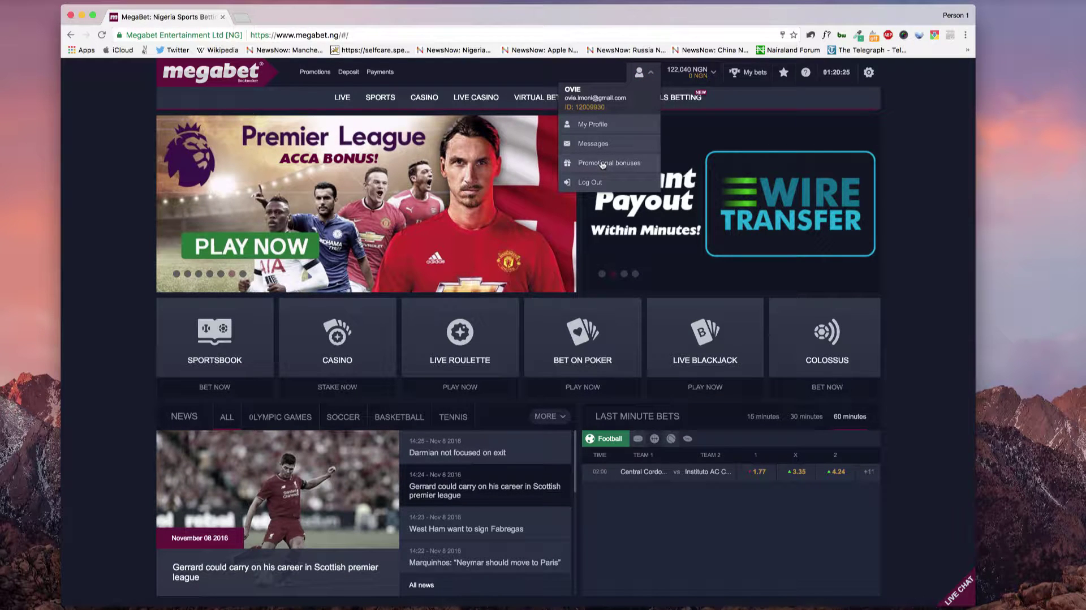
pyautogui.click(602, 165)
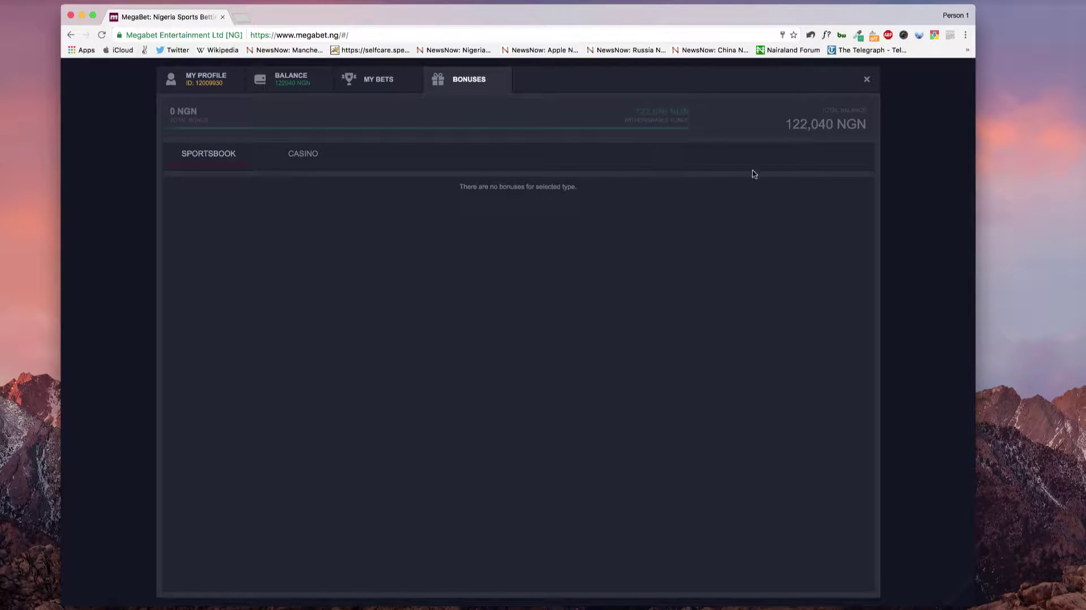
pyautogui.click(300, 161)
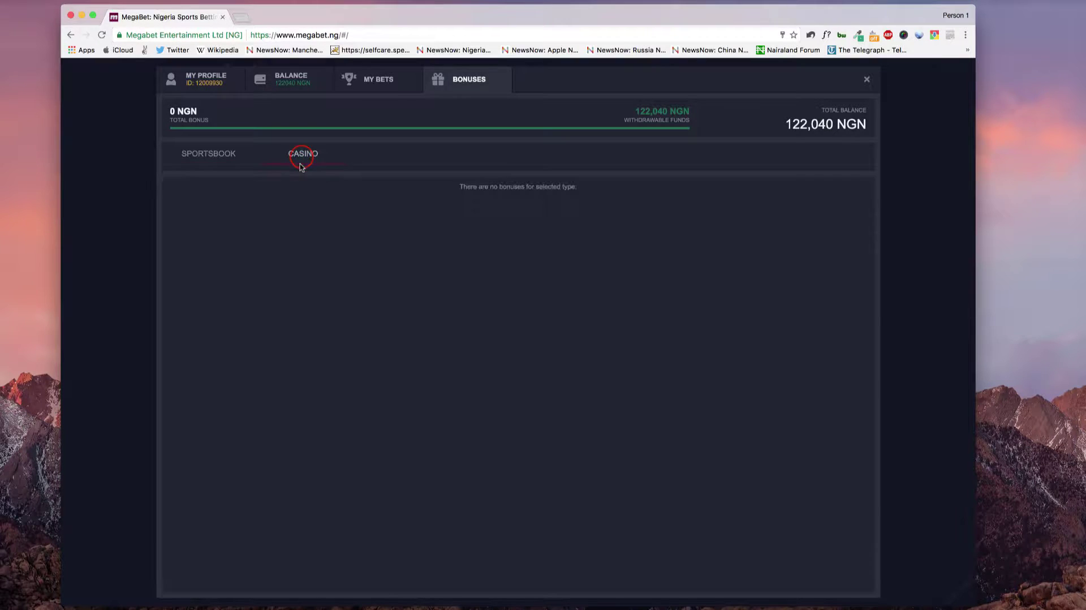
pyautogui.click(207, 162)
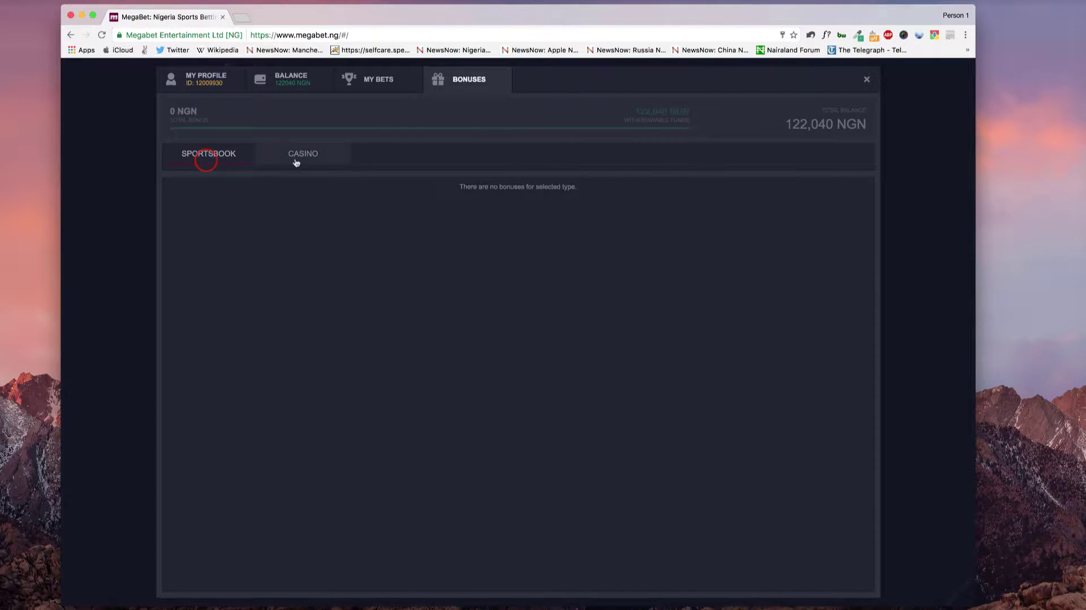
pyautogui.click(387, 84)
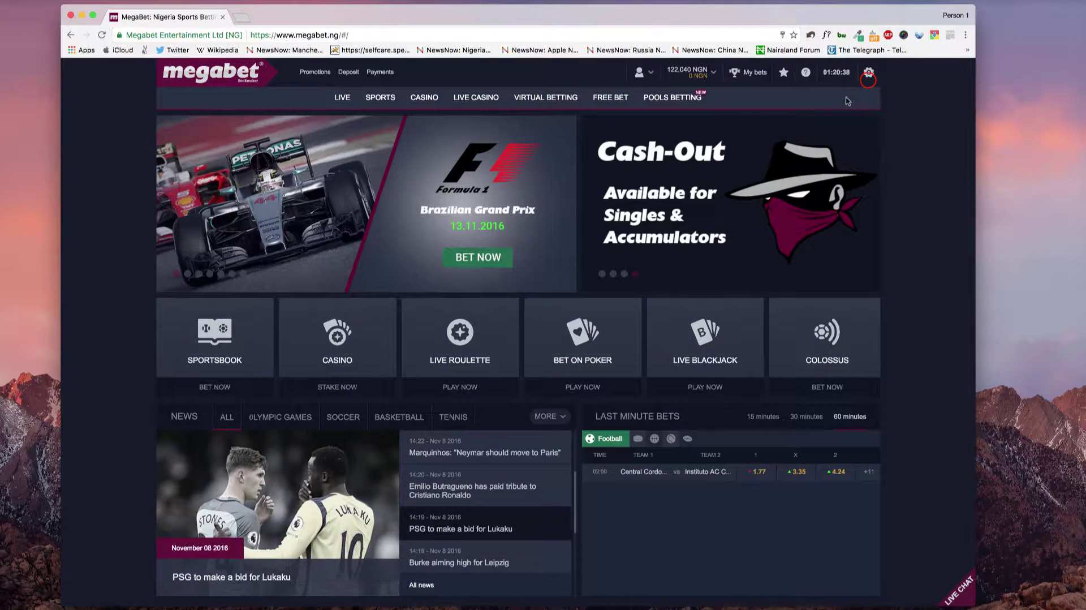
pyautogui.click(867, 79)
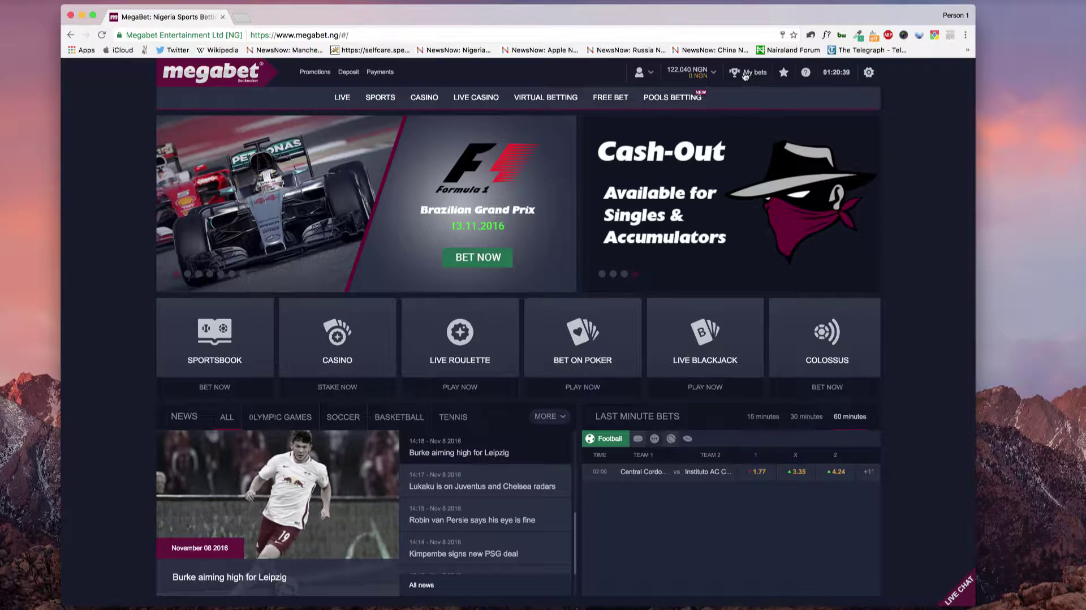
# Open the bet history and expand the single bet to view its match details, collapsing it again.
pyautogui.click(745, 73)
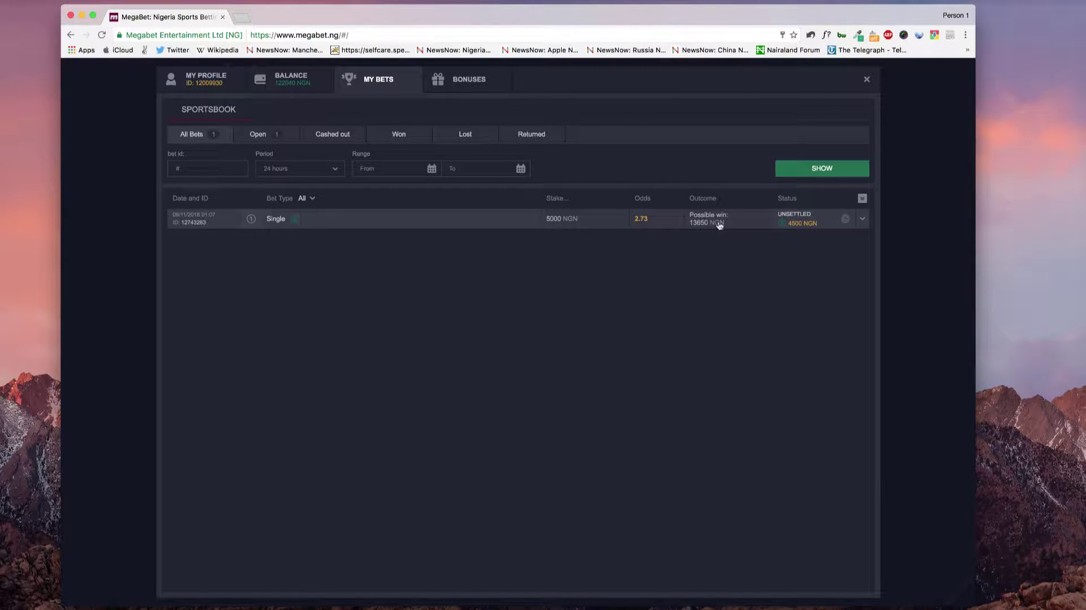
pyautogui.click(829, 220)
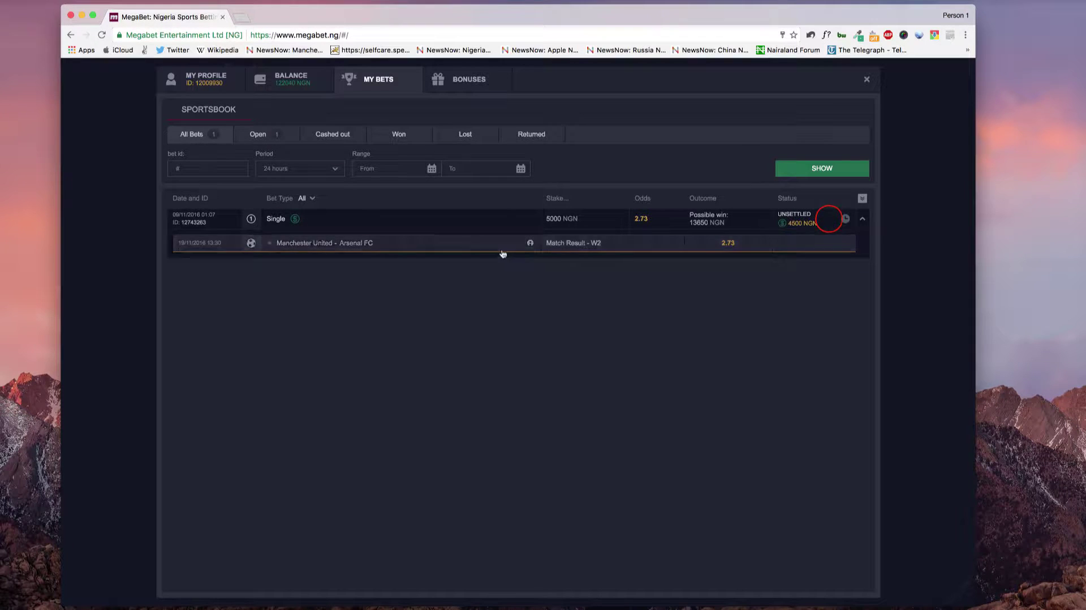
pyautogui.click(837, 217)
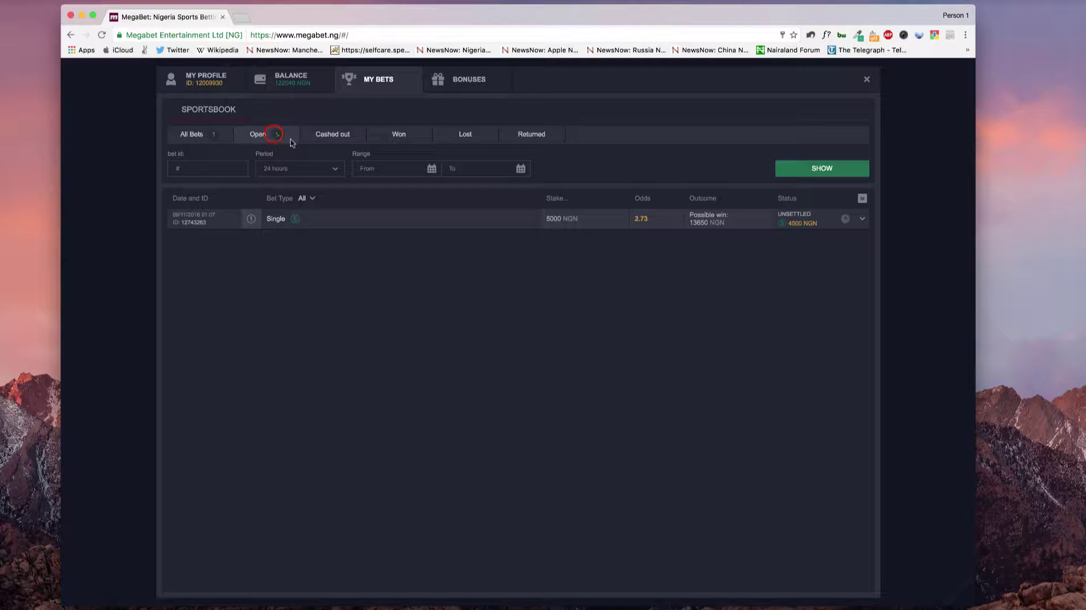
# Look through the bet history filtered by Cashed out, Open, Won, Lost and Returned.
pyautogui.click(328, 136)
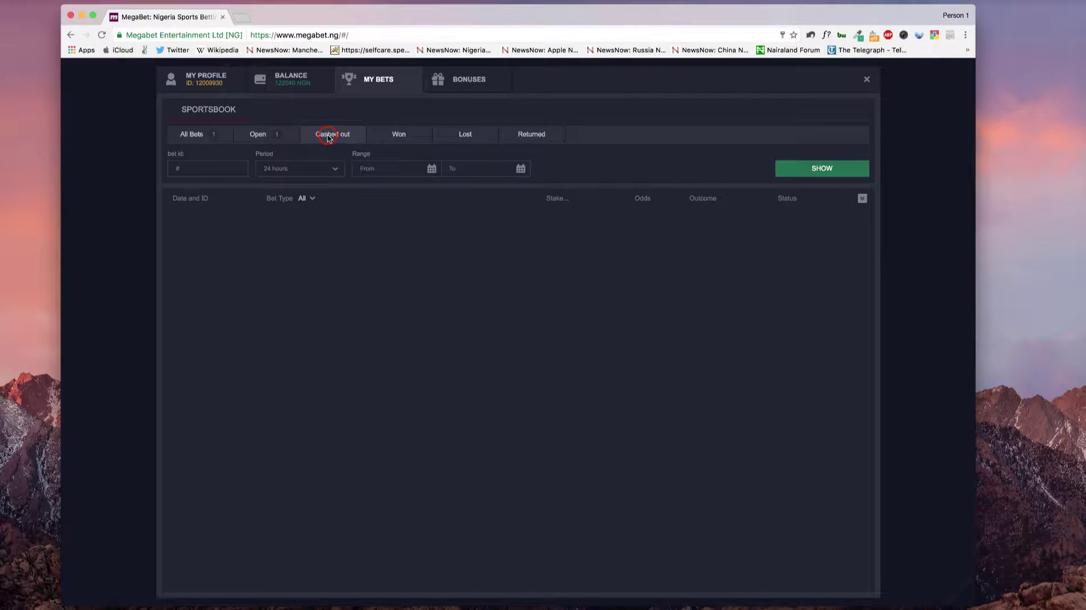
pyautogui.click(280, 136)
pyautogui.click(408, 136)
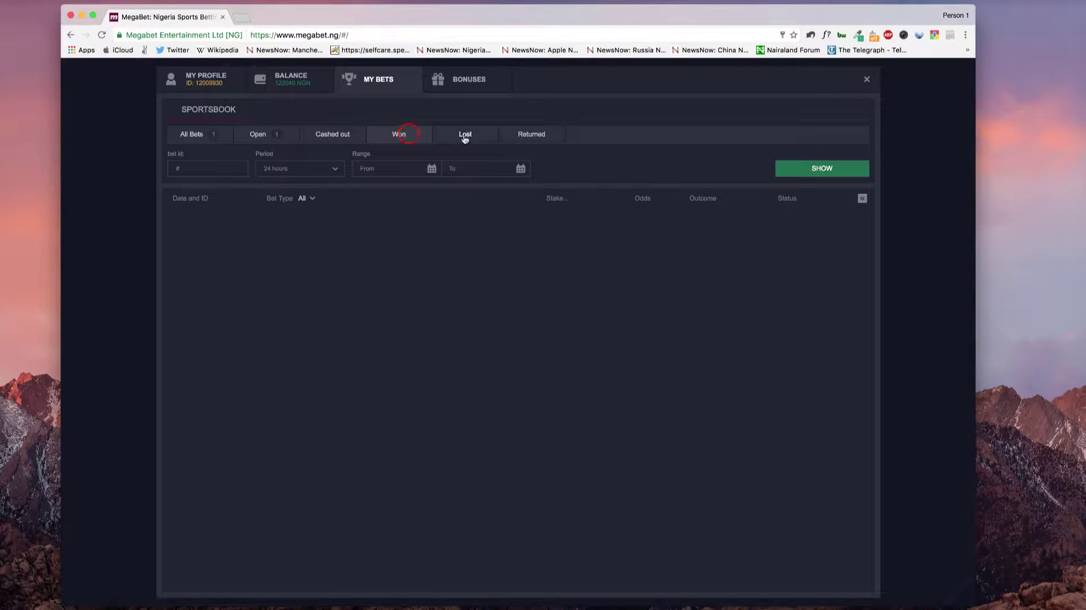
pyautogui.click(465, 137)
pyautogui.click(530, 135)
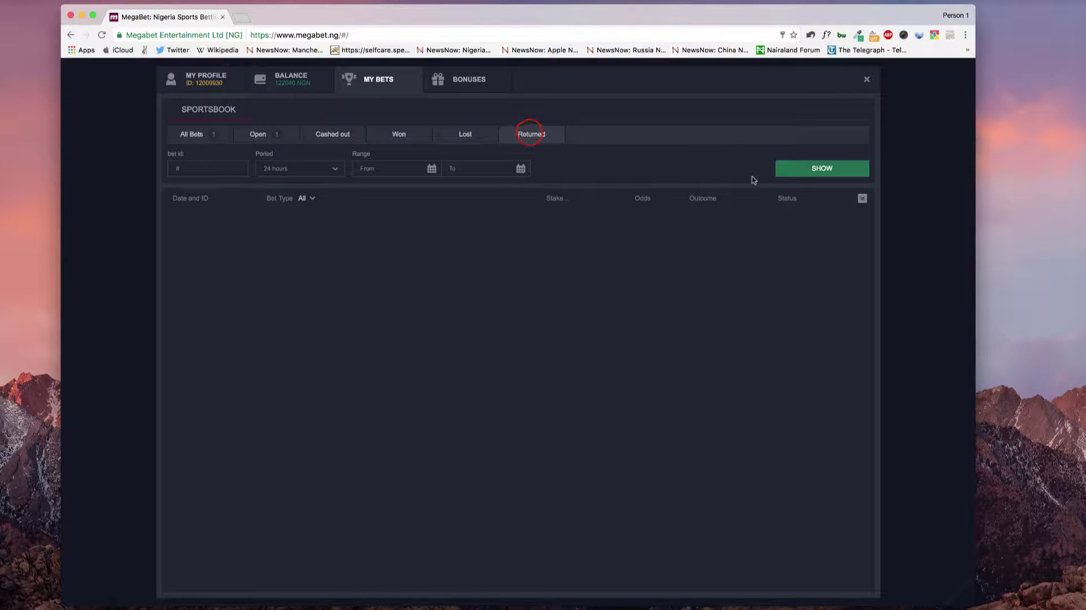
# View the deposit options for the account balance, return to the personal details and close the account window.
pyautogui.click(279, 82)
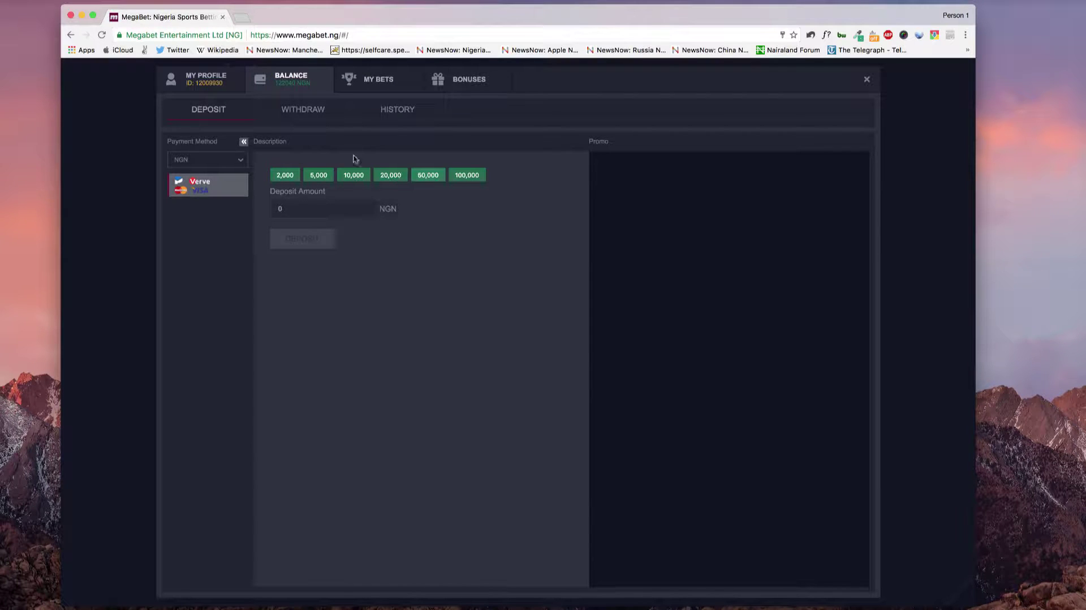
pyautogui.click(218, 83)
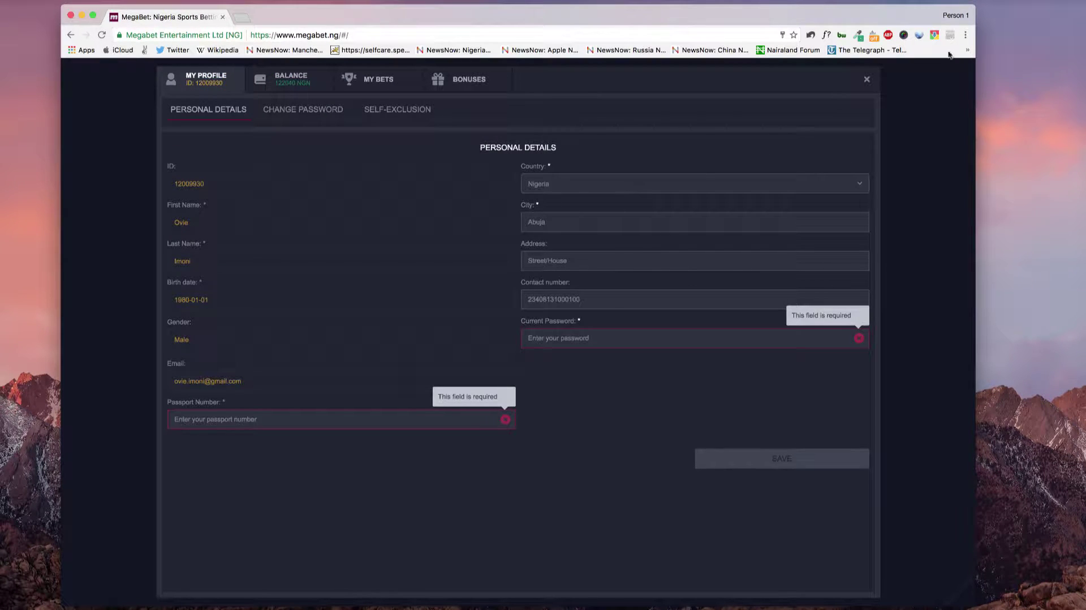
pyautogui.click(866, 80)
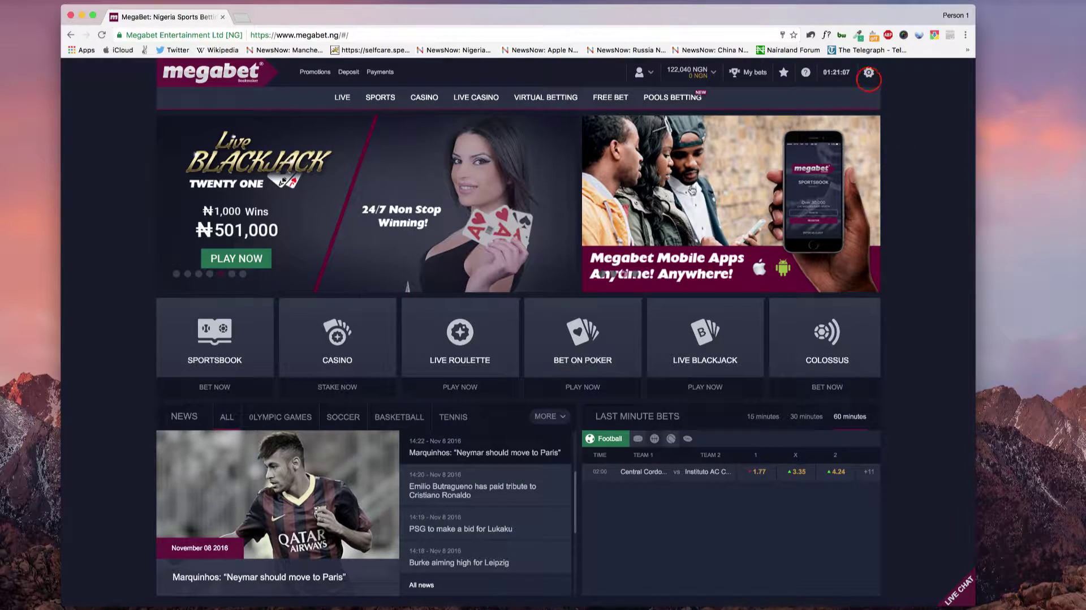
# Look through the home page's last minute bets for Ice Hockey, Basketball, Tennis and American Football, returning to Football.
pyautogui.scroll(-10, 389, 284)
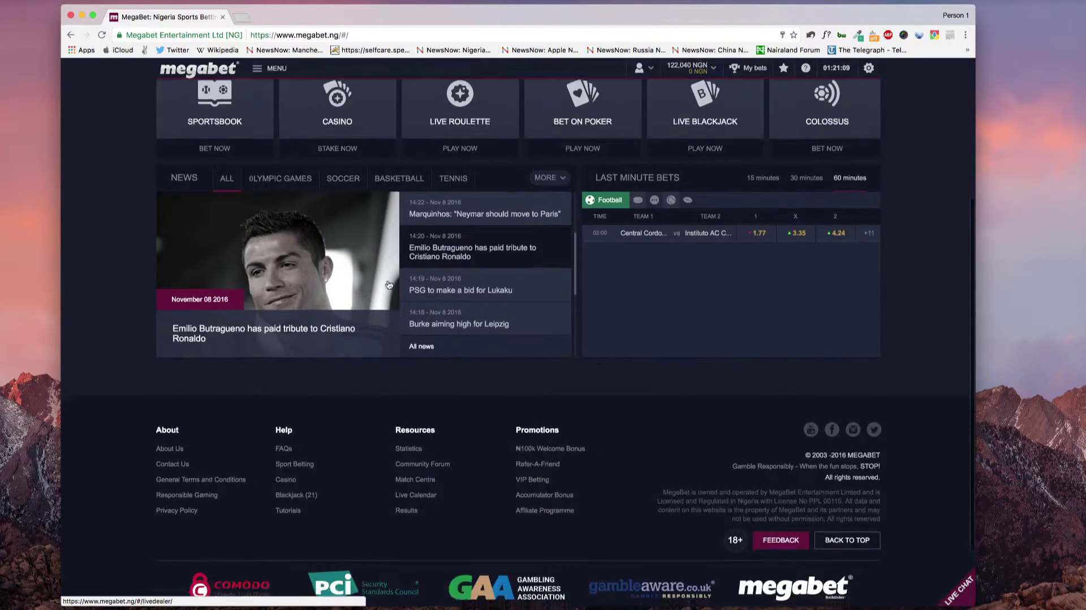
pyautogui.scroll(15, 389, 285)
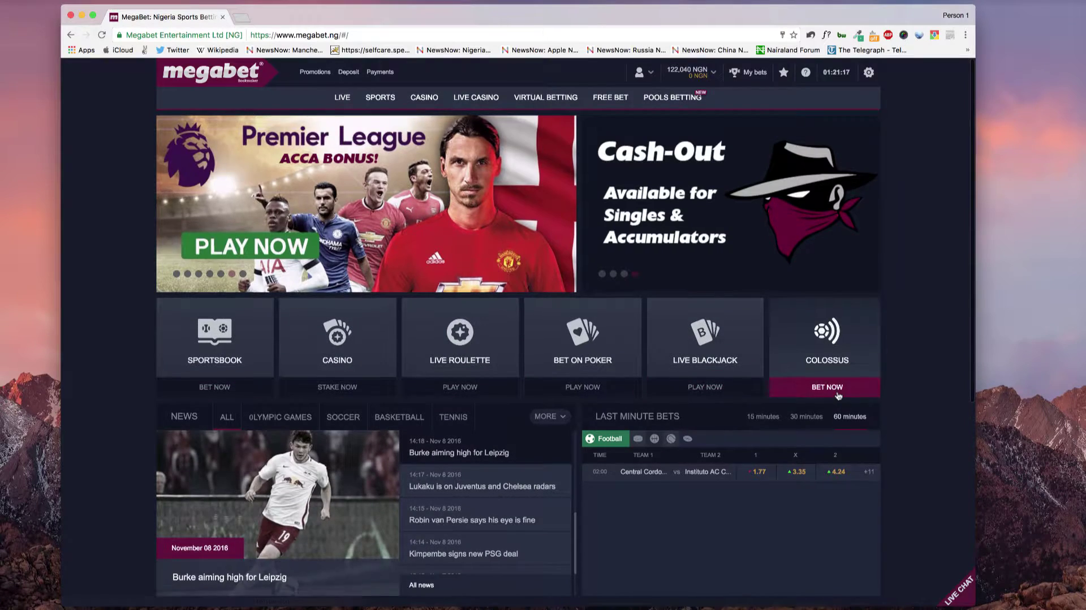
pyautogui.scroll(-10, 838, 395)
pyautogui.scroll(4, 649, 264)
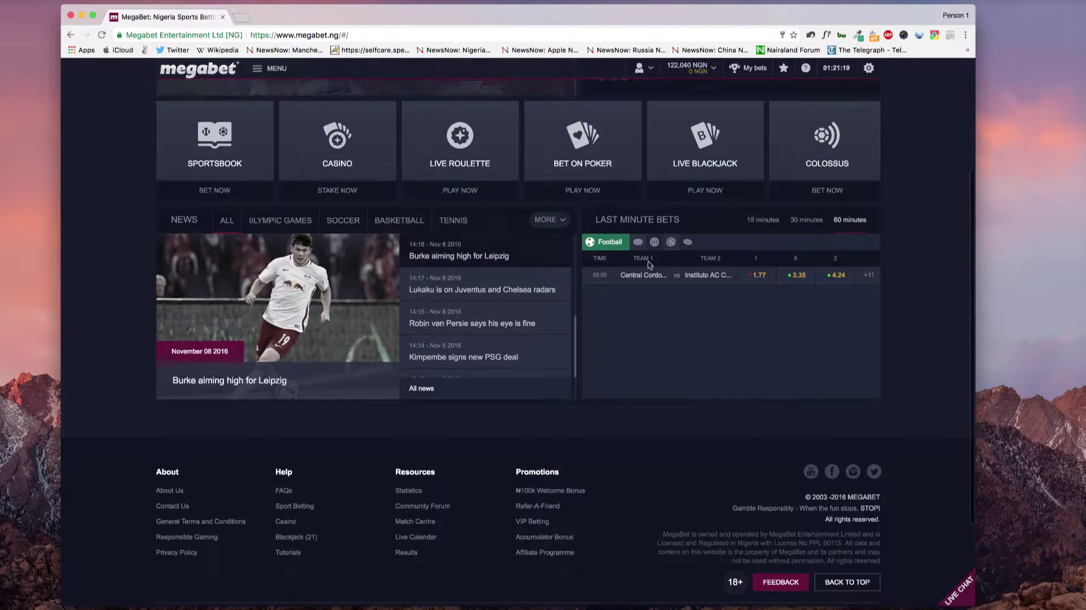
pyautogui.click(638, 242)
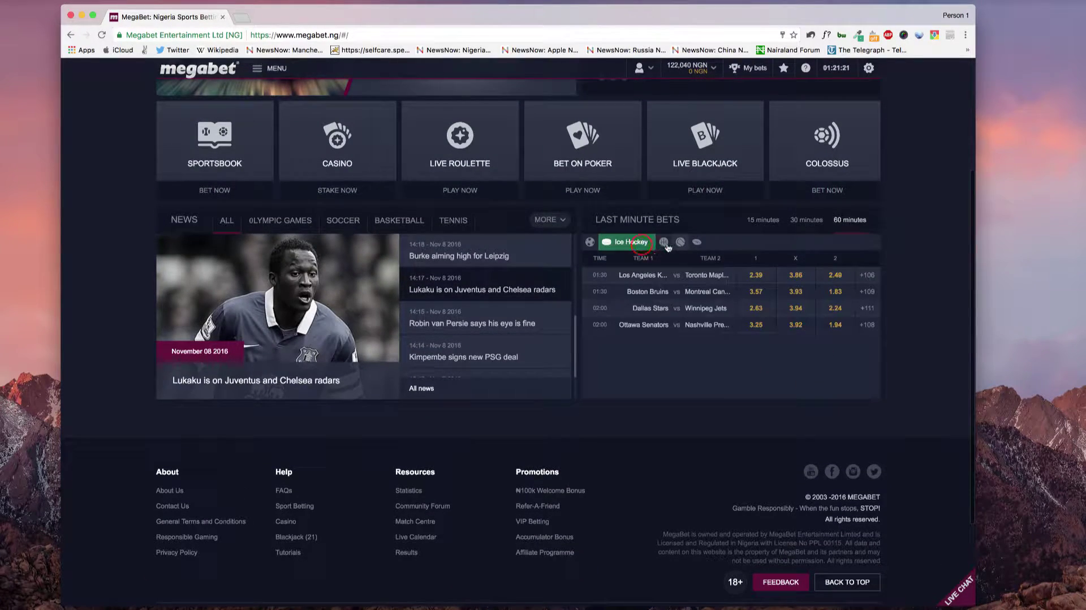
pyautogui.click(665, 245)
pyautogui.click(679, 242)
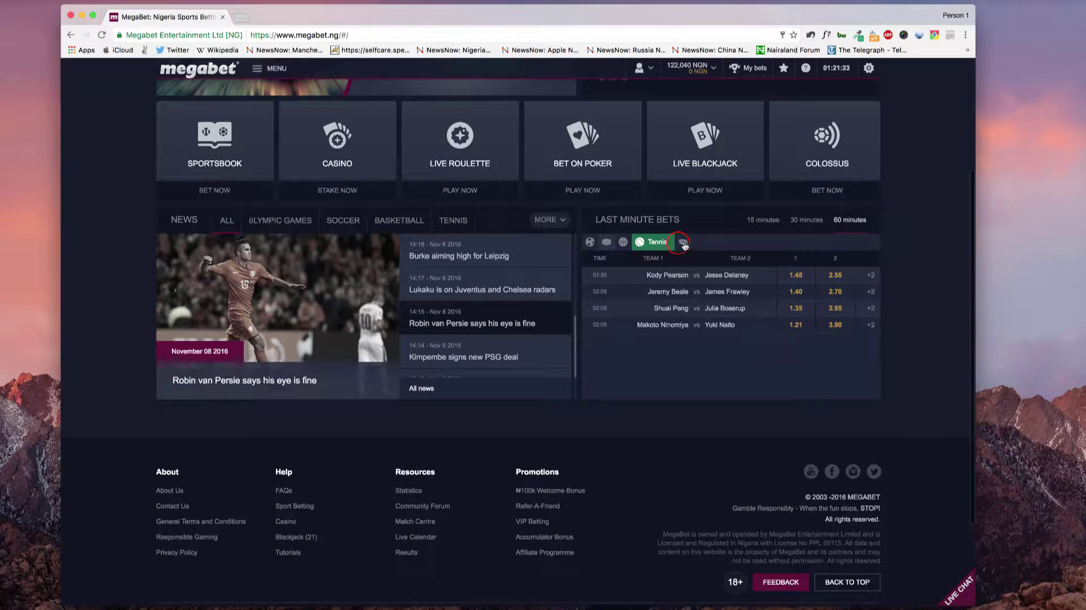
pyautogui.click(640, 243)
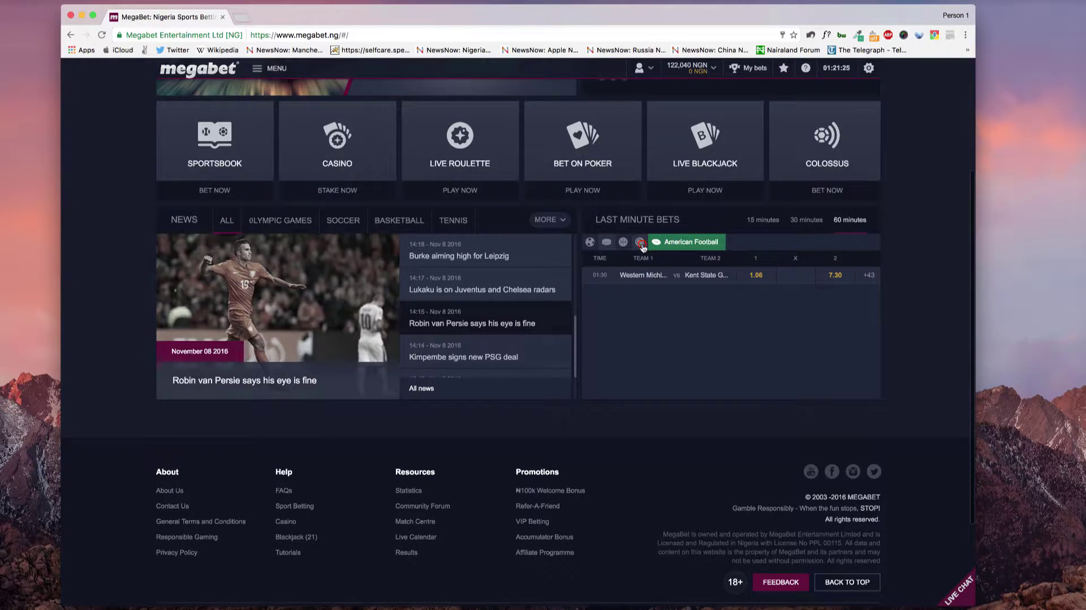
pyautogui.click(622, 242)
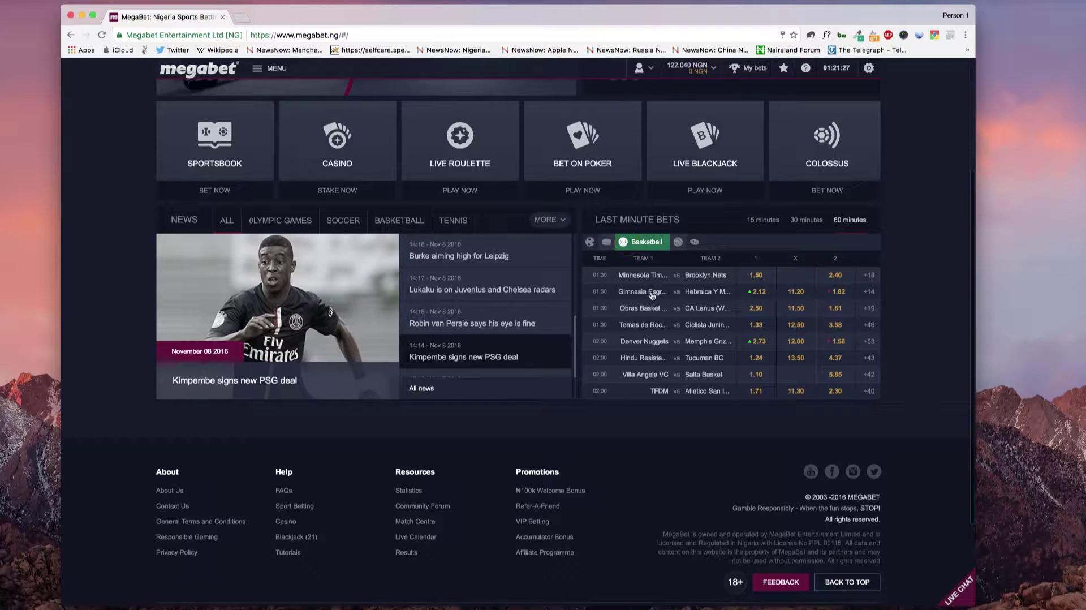
pyautogui.click(589, 241)
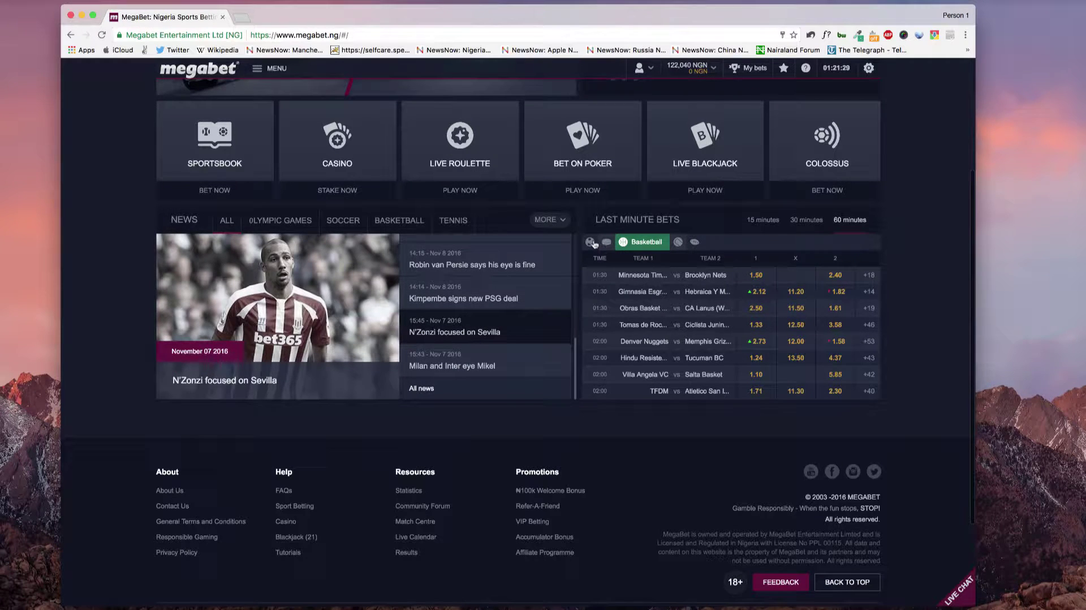
pyautogui.scroll(5, 532, 322)
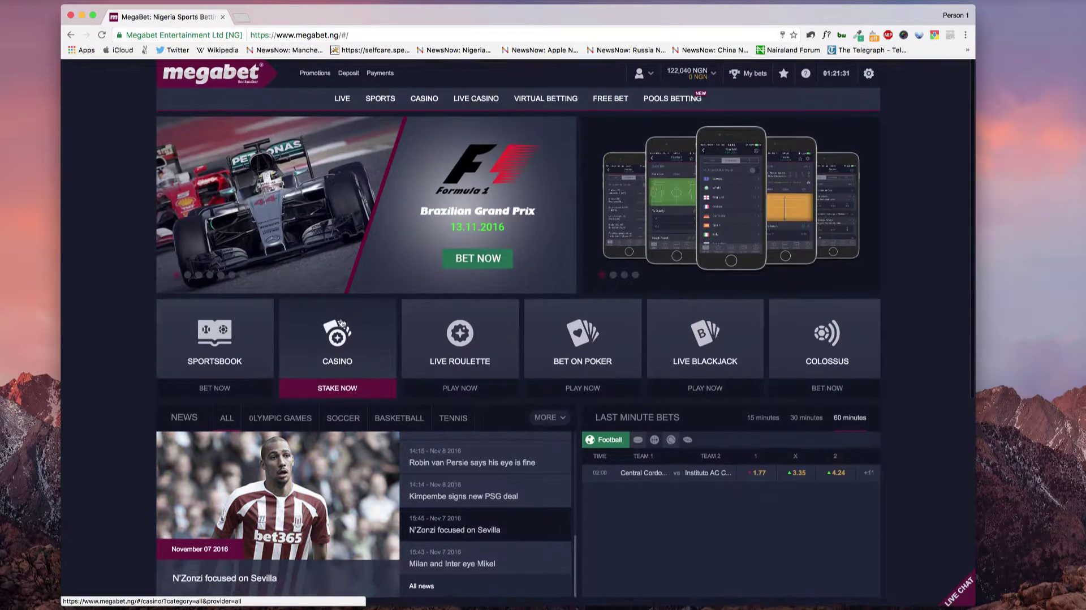
# Look over the home page's news, last minute bets, footer links and payment providers, returning to the page header.
pyautogui.scroll(-7, 473, 310)
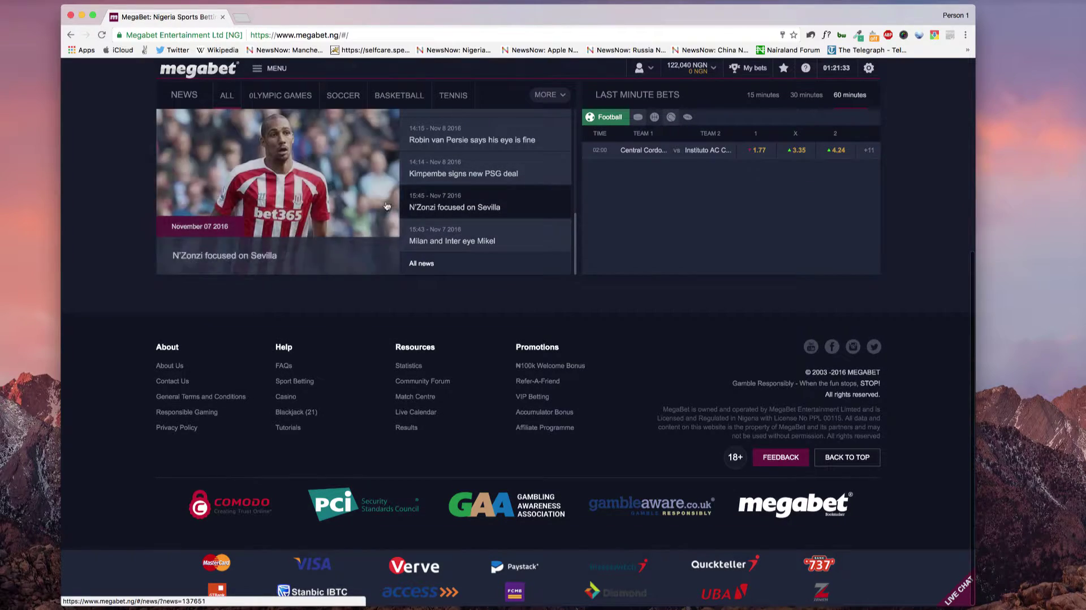
pyautogui.scroll(4, 509, 289)
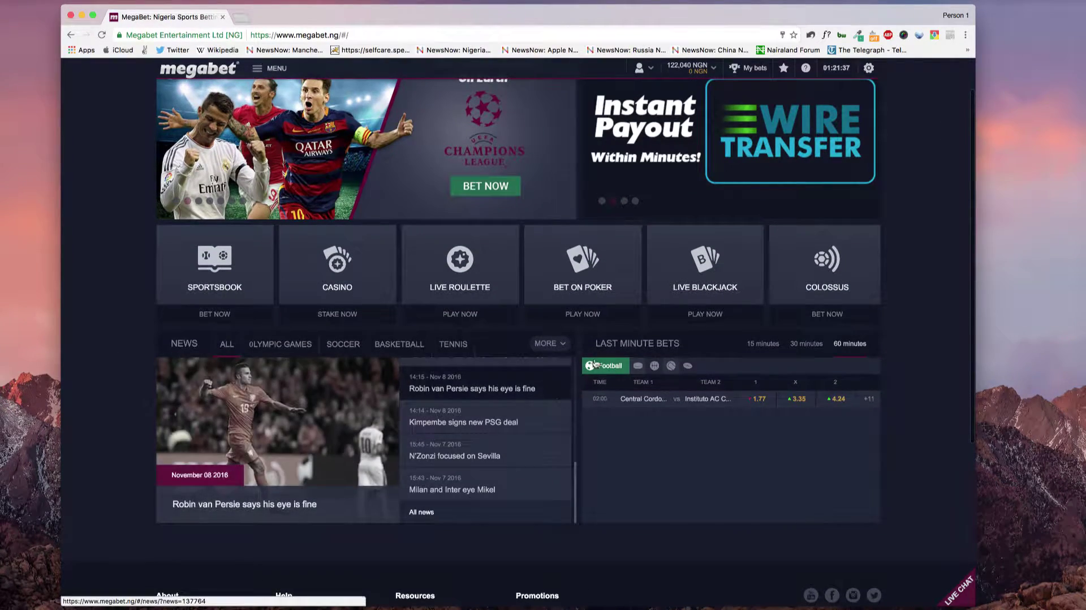
pyautogui.scroll(3, 581, 371)
pyautogui.scroll(-5, 581, 372)
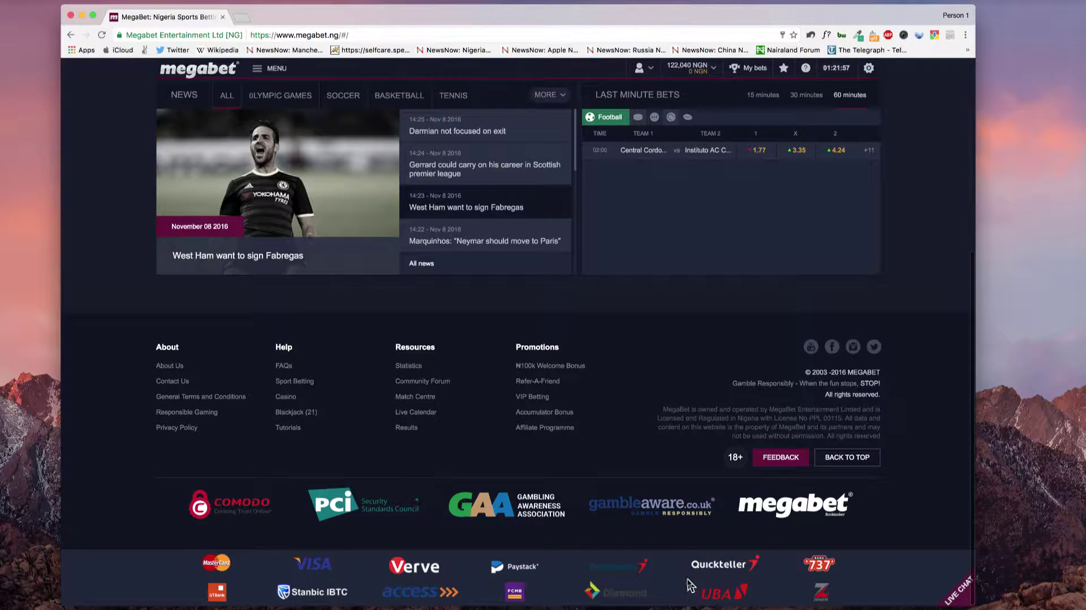
pyautogui.scroll(6, 634, 509)
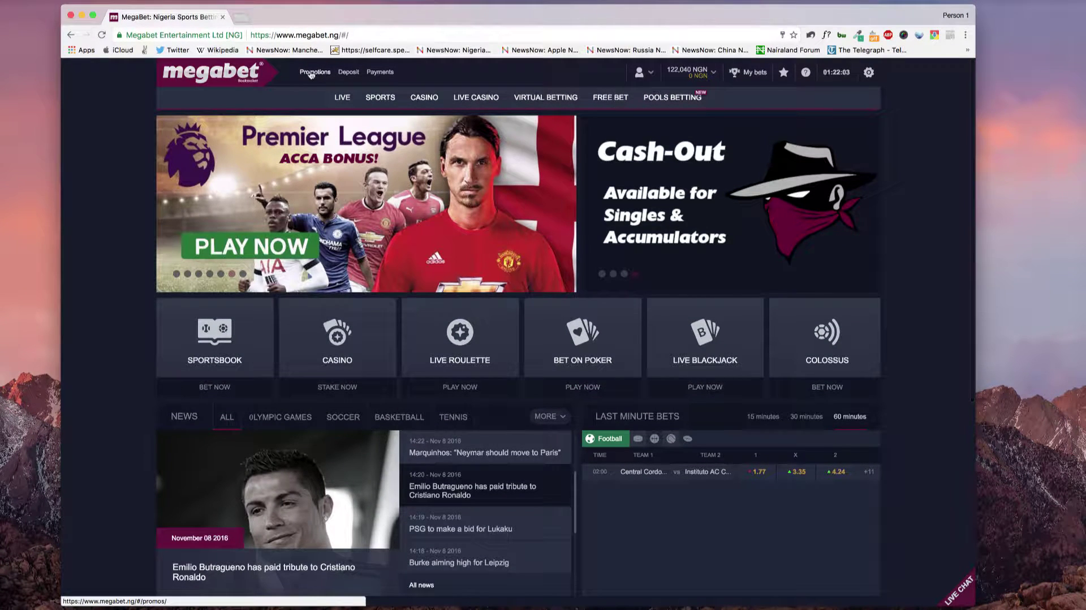
# Open the Test Promotion on the Promotions page to view its details and close it again.
pyautogui.click(309, 73)
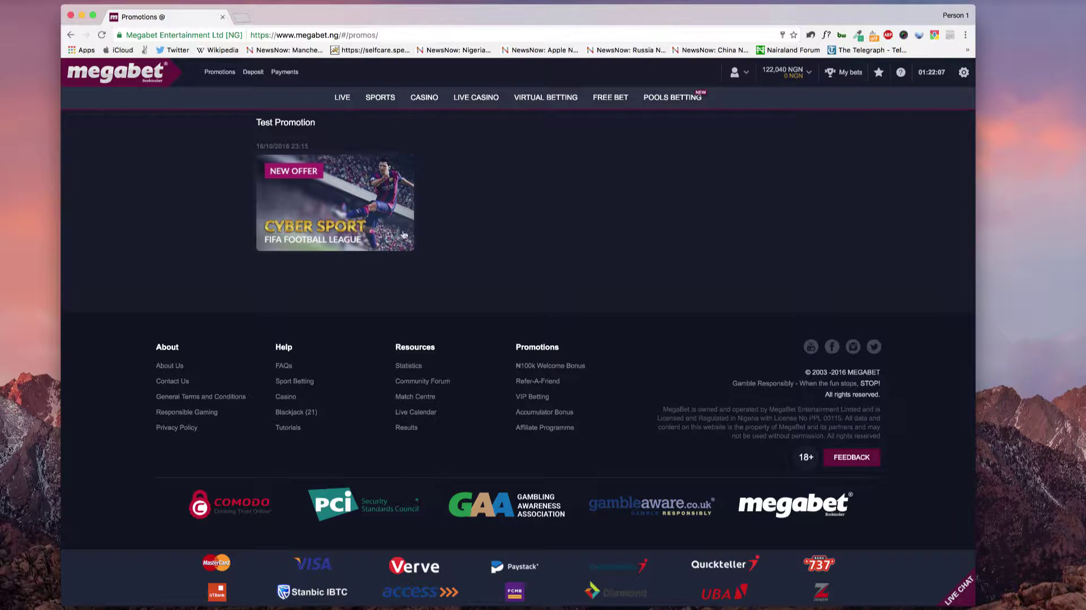
pyautogui.click(403, 235)
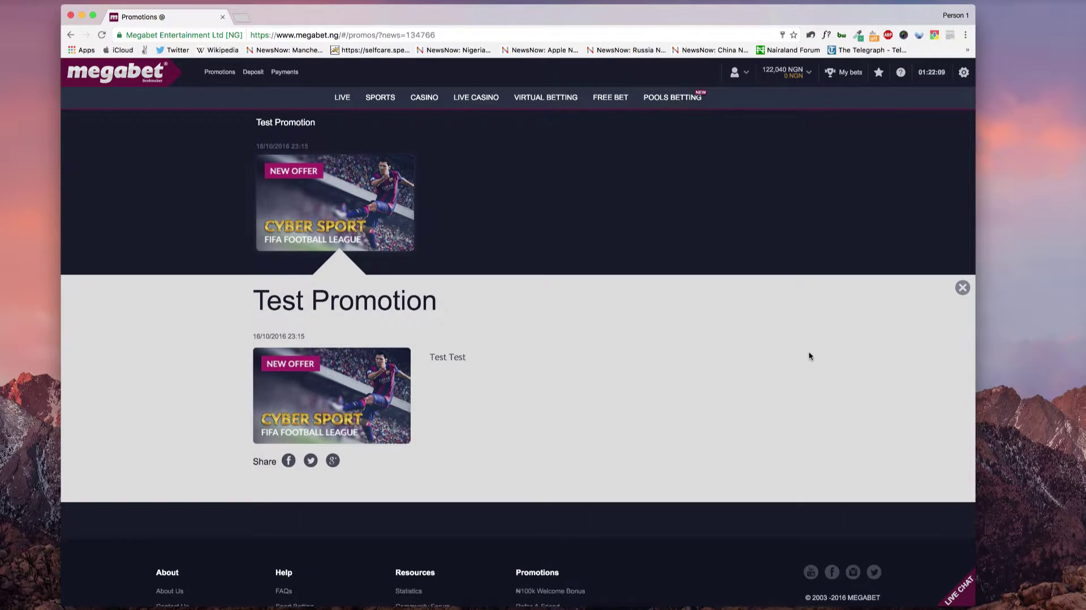
pyautogui.click(961, 287)
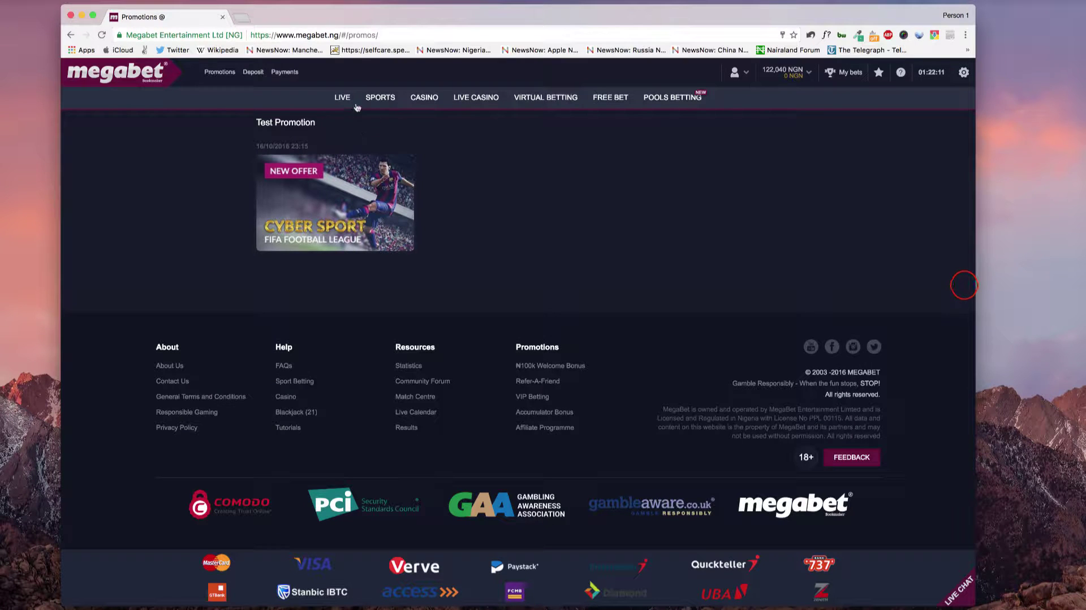
# View the account's payment methods and deposit form, close the account window and return to the home page.
pyautogui.click(277, 76)
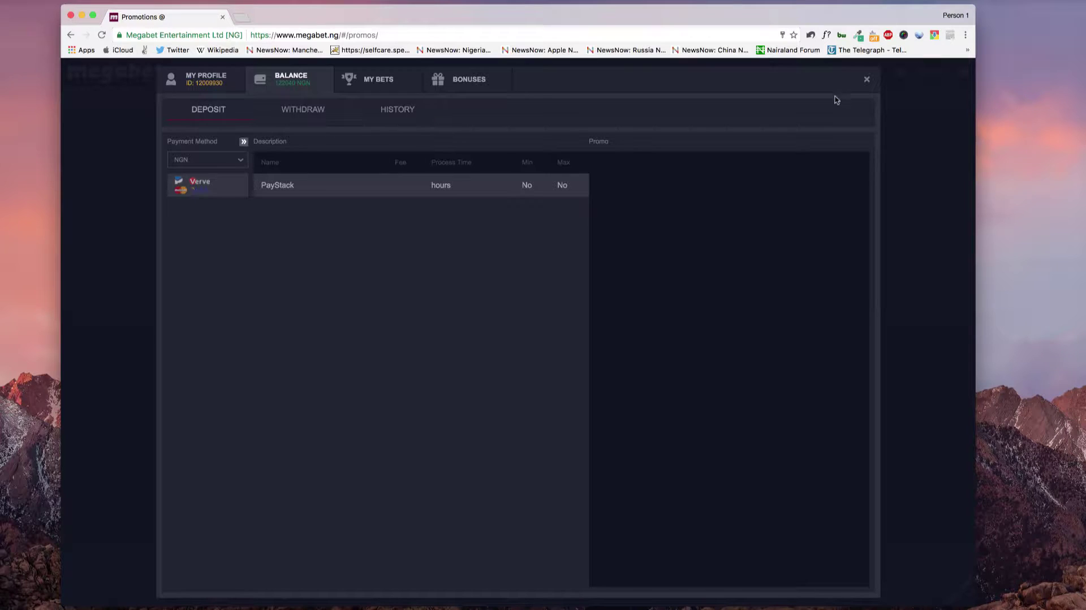
pyautogui.click(868, 81)
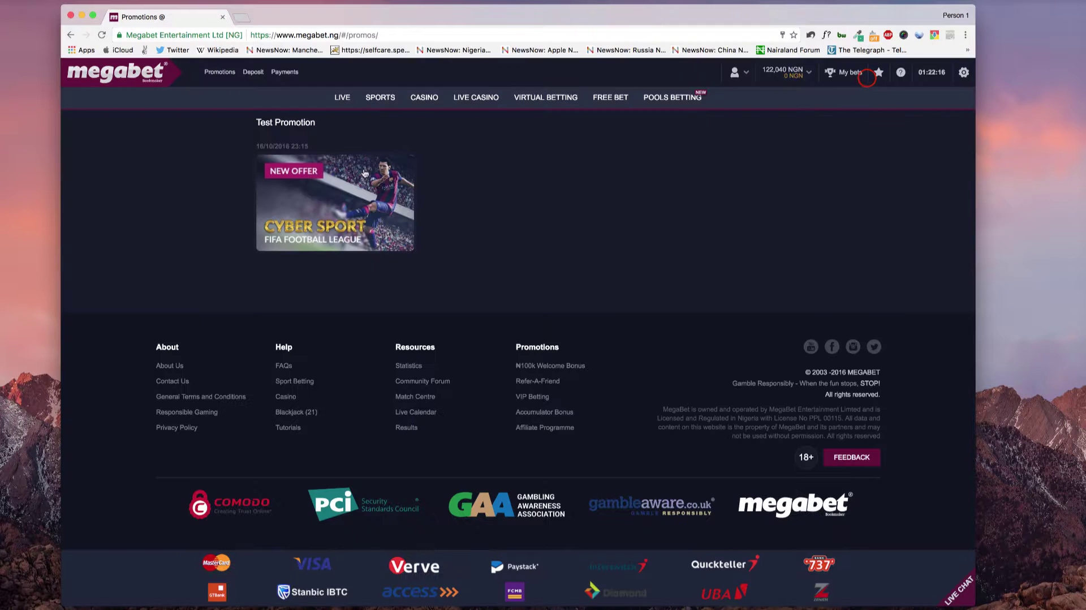
pyautogui.click(253, 73)
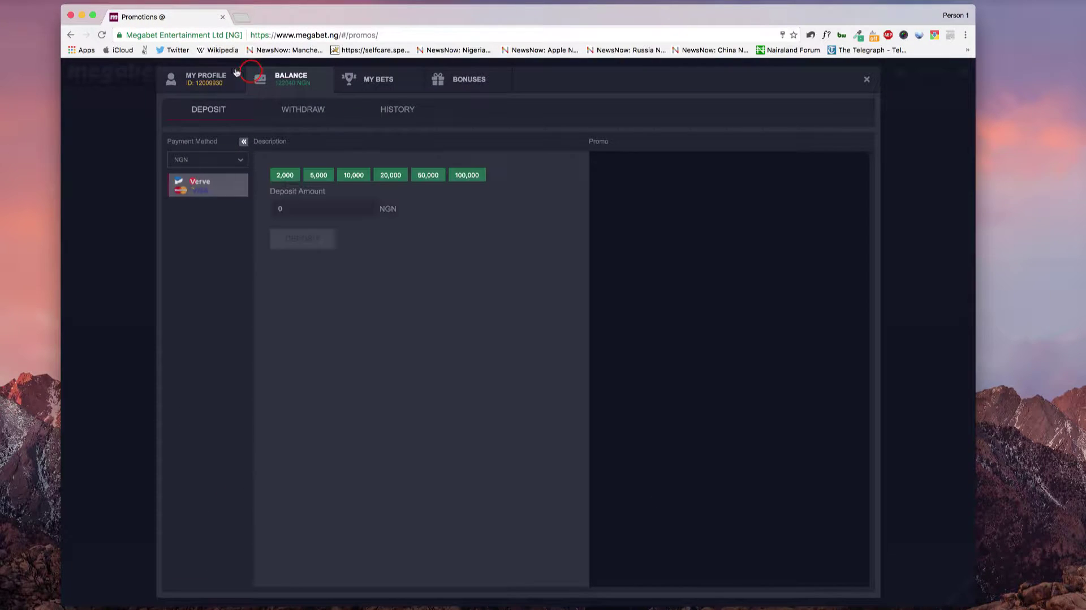
pyautogui.click(866, 80)
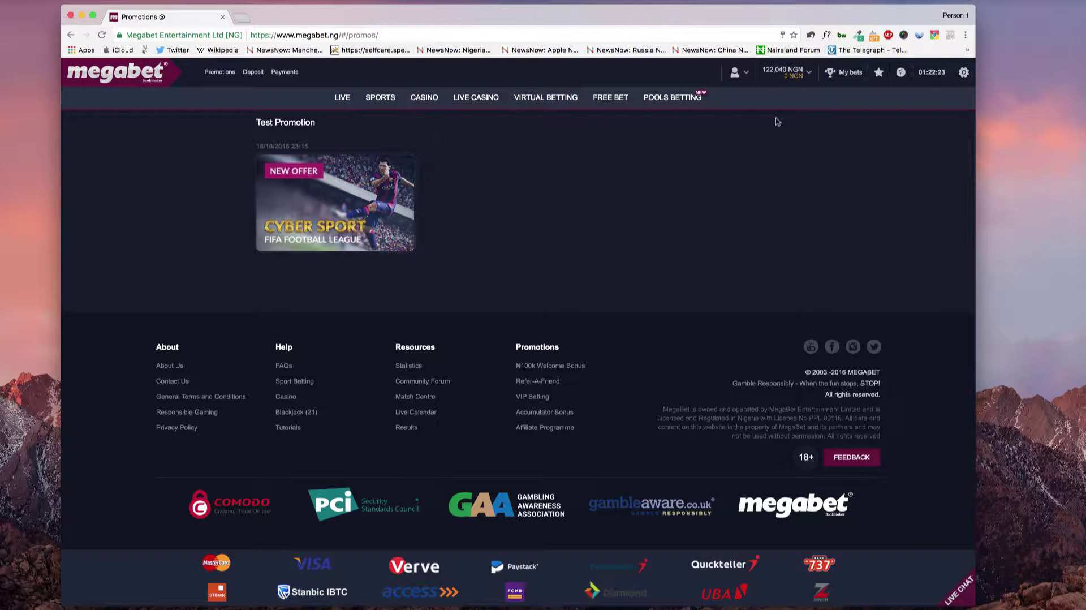
pyautogui.click(152, 77)
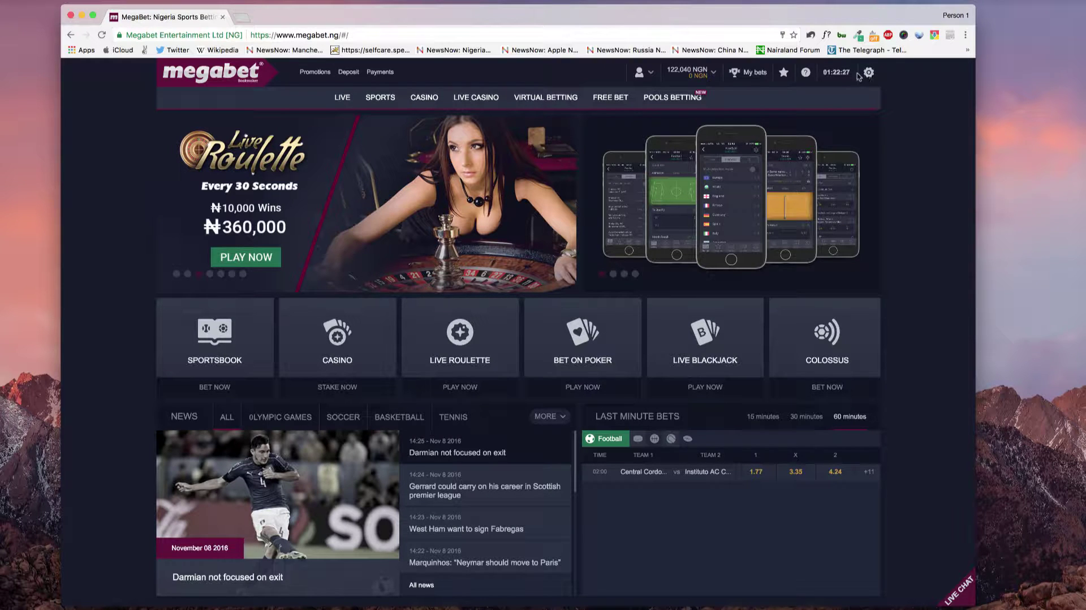
# View the support contact form through the help options and through Live Chat, minimising it each time.
pyautogui.click(805, 72)
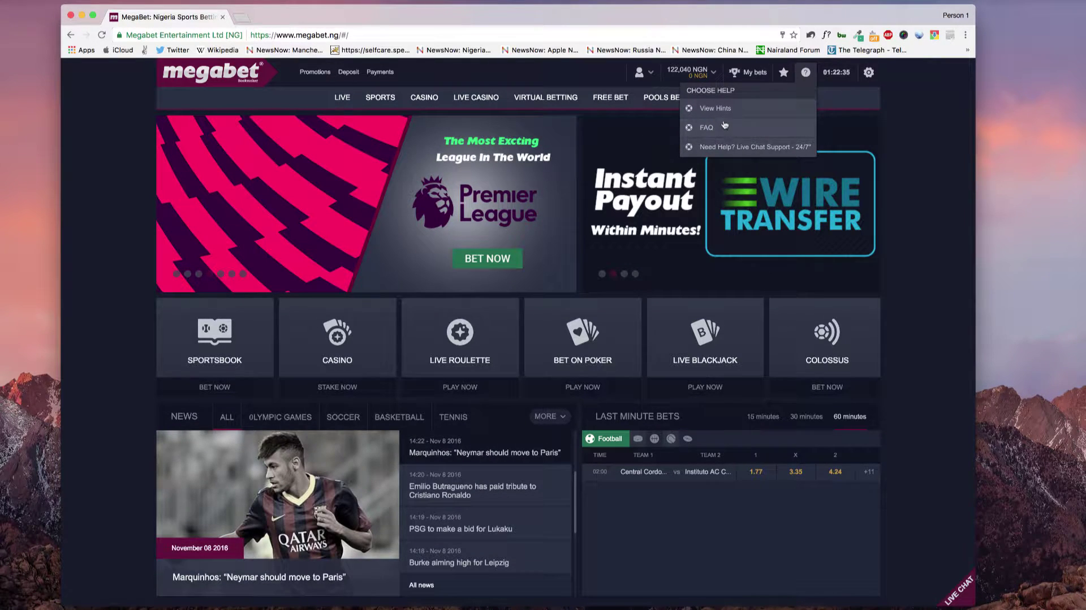
pyautogui.click(780, 148)
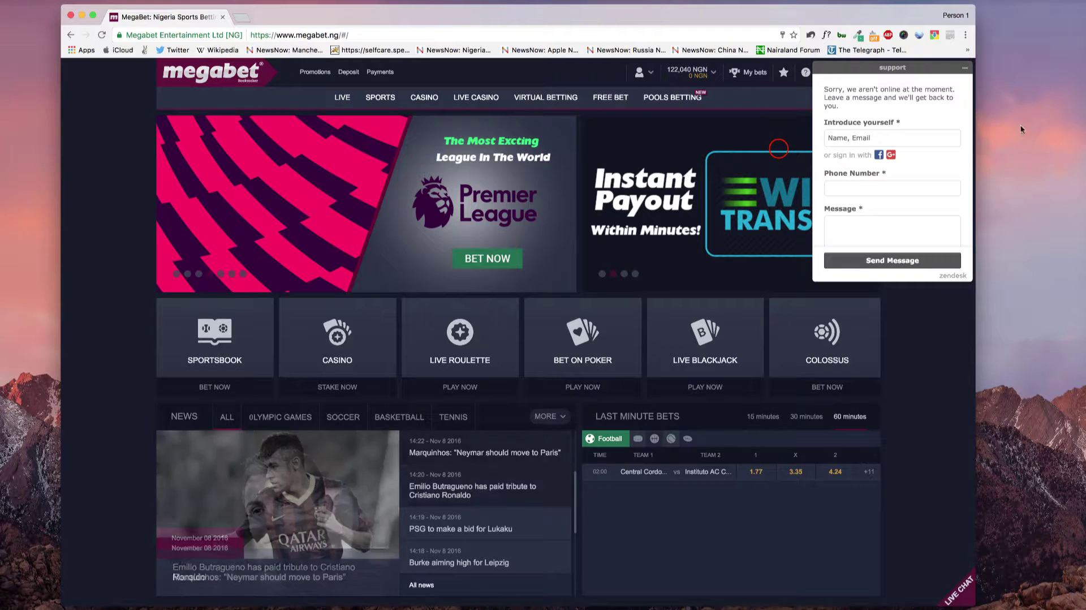
pyautogui.click(966, 69)
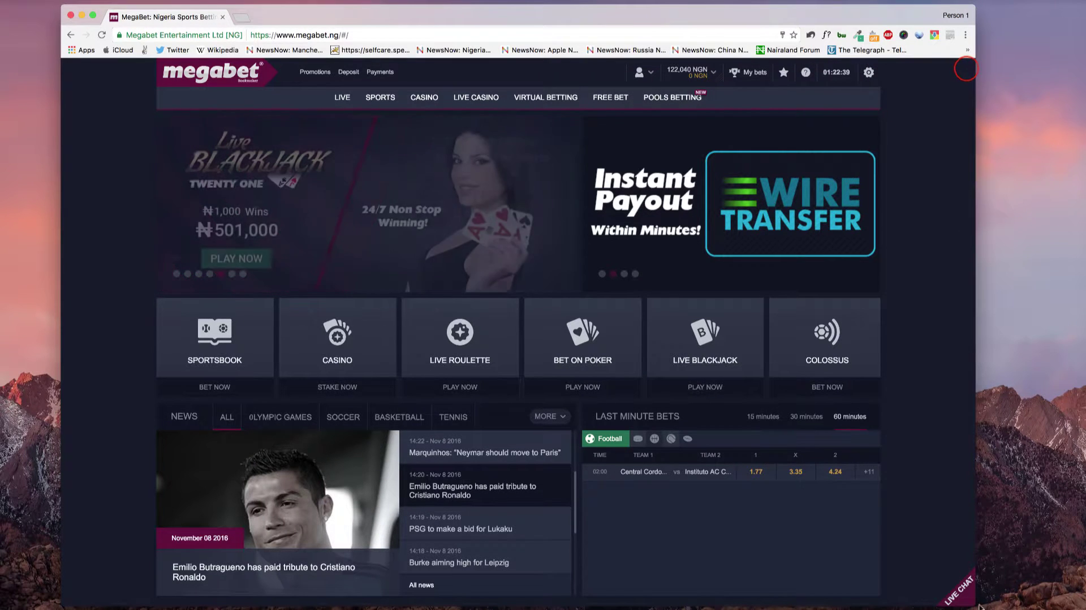
pyautogui.click(963, 586)
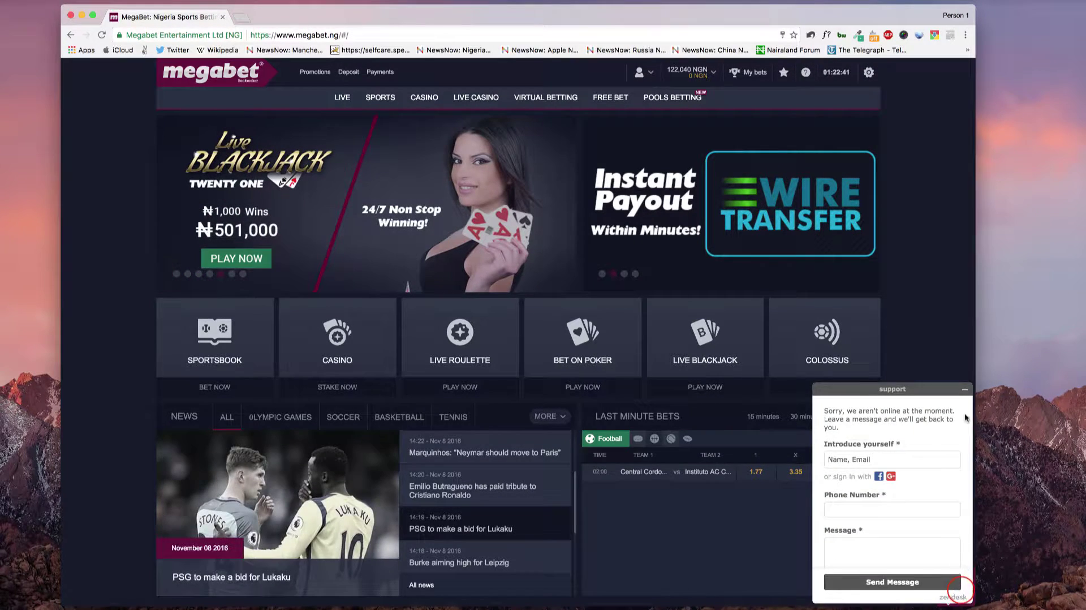
pyautogui.click(964, 390)
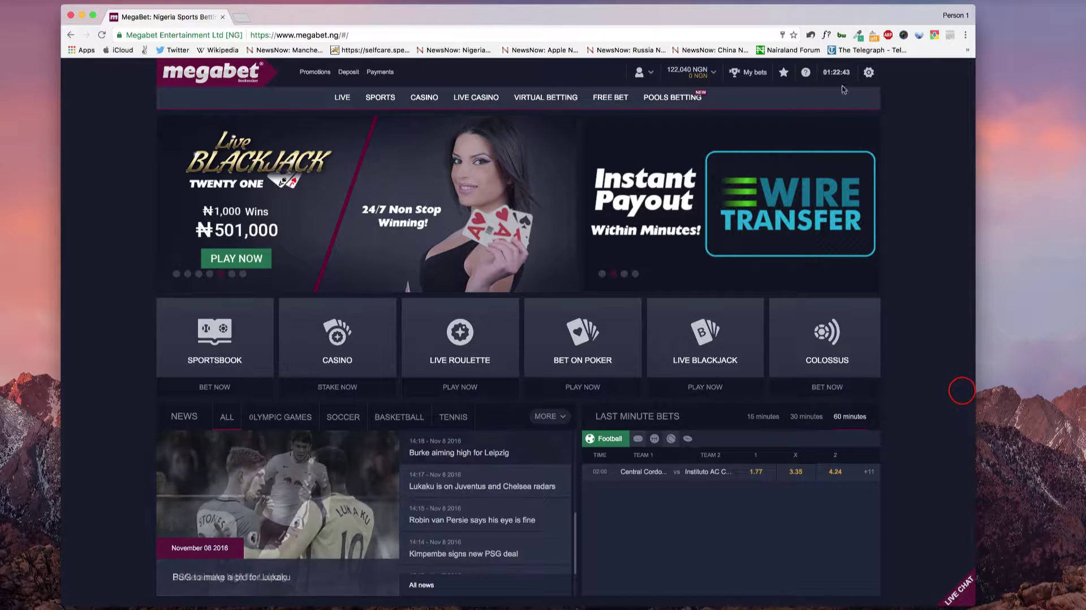
# View the site settings for odds, event sounds, time format and sportsbook layout, and look over the home page again.
pyautogui.click(868, 73)
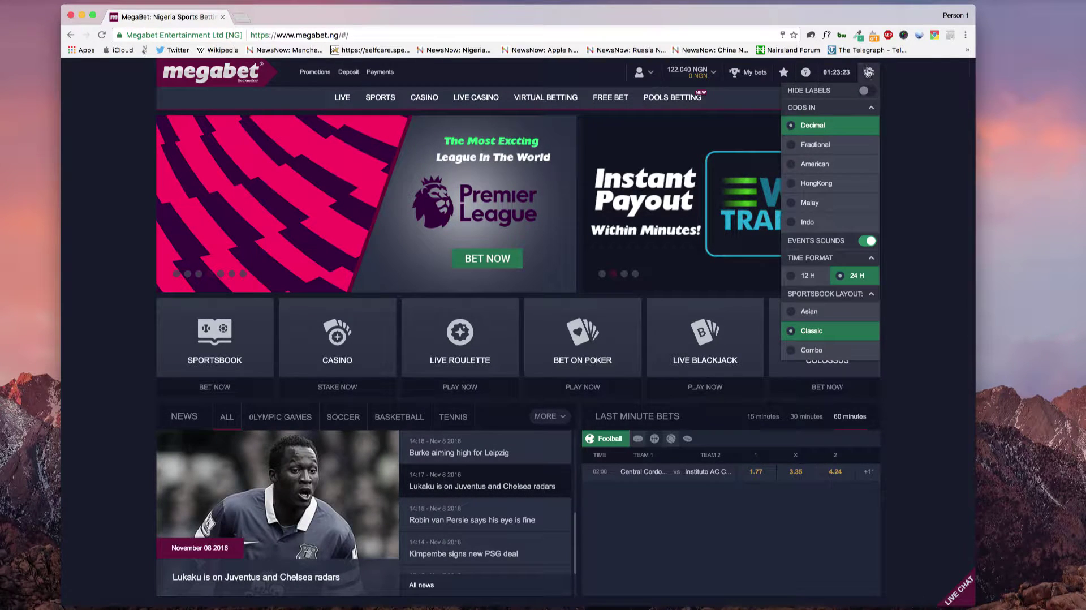
pyautogui.click(868, 72)
pyautogui.scroll(-6, 510, 166)
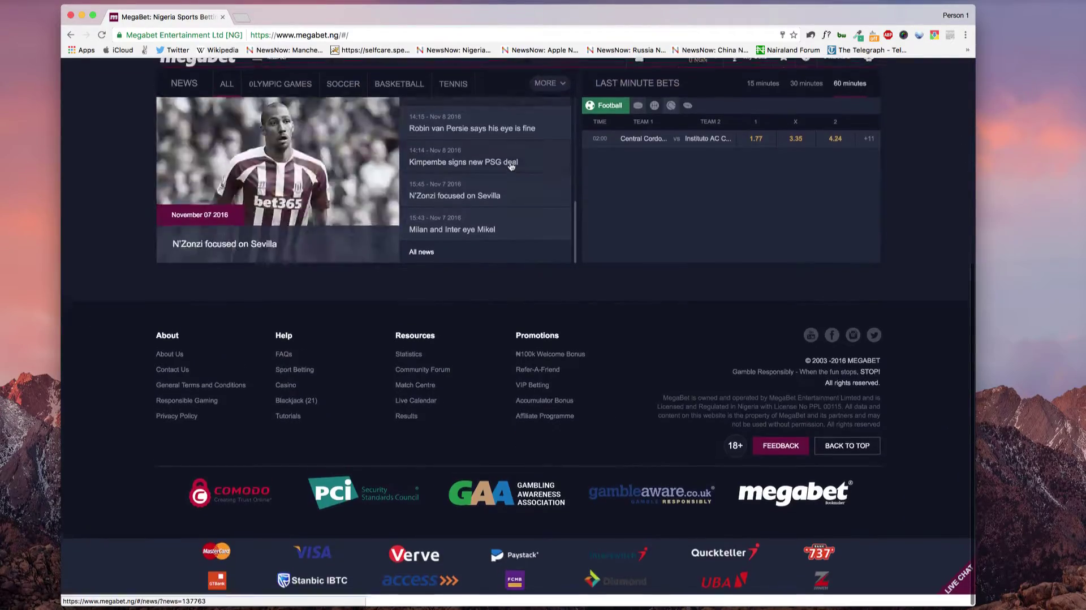
pyautogui.scroll(6, 510, 165)
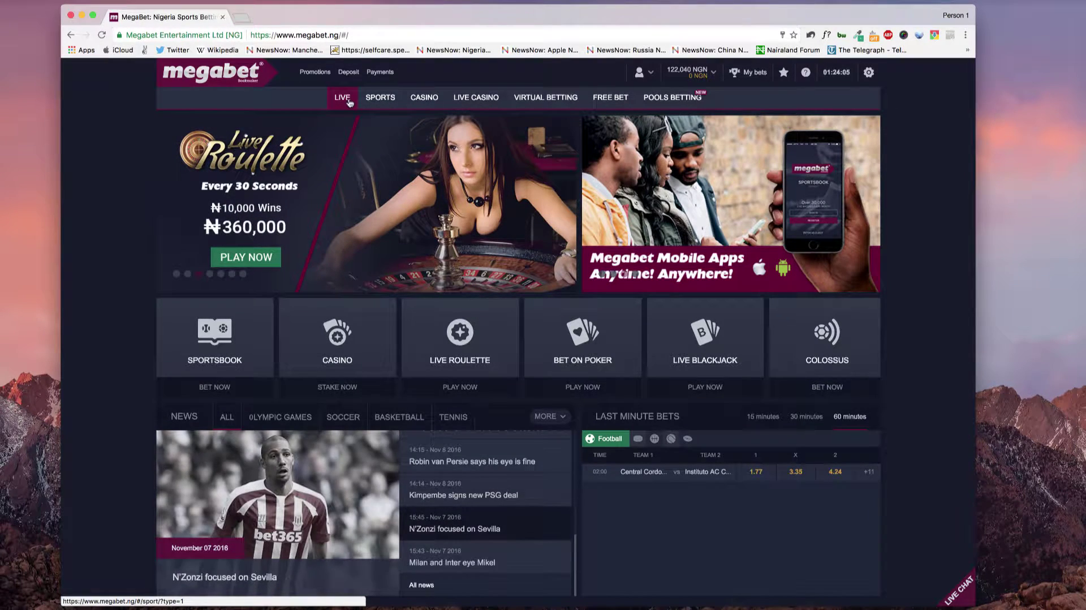
# Open the live betting page, review the display settings and switch the sportsbook layout to Asian.
pyautogui.click(344, 99)
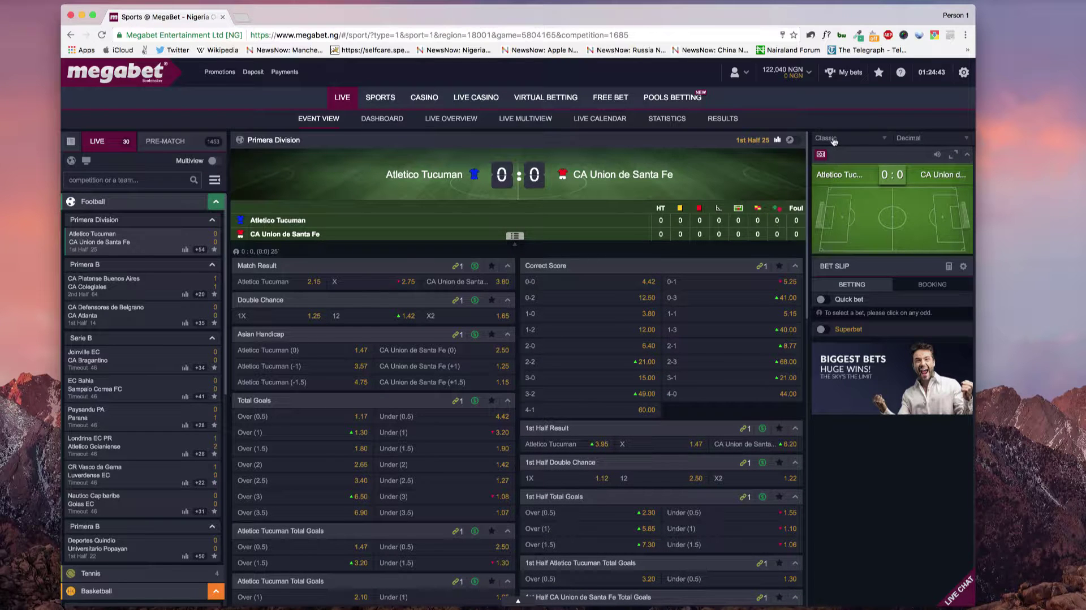
pyautogui.click(961, 73)
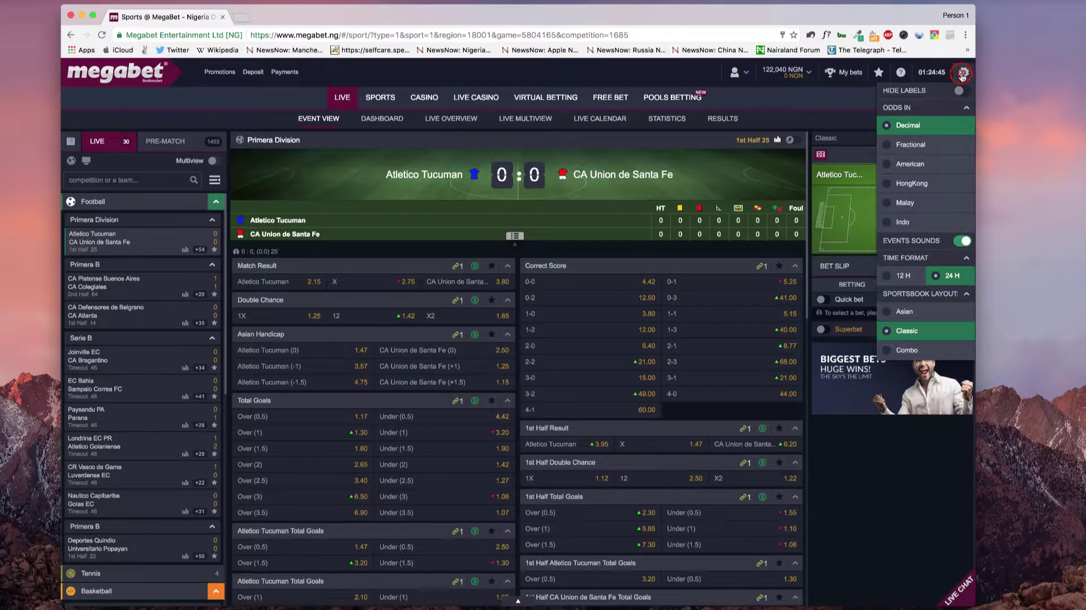
pyautogui.click(871, 139)
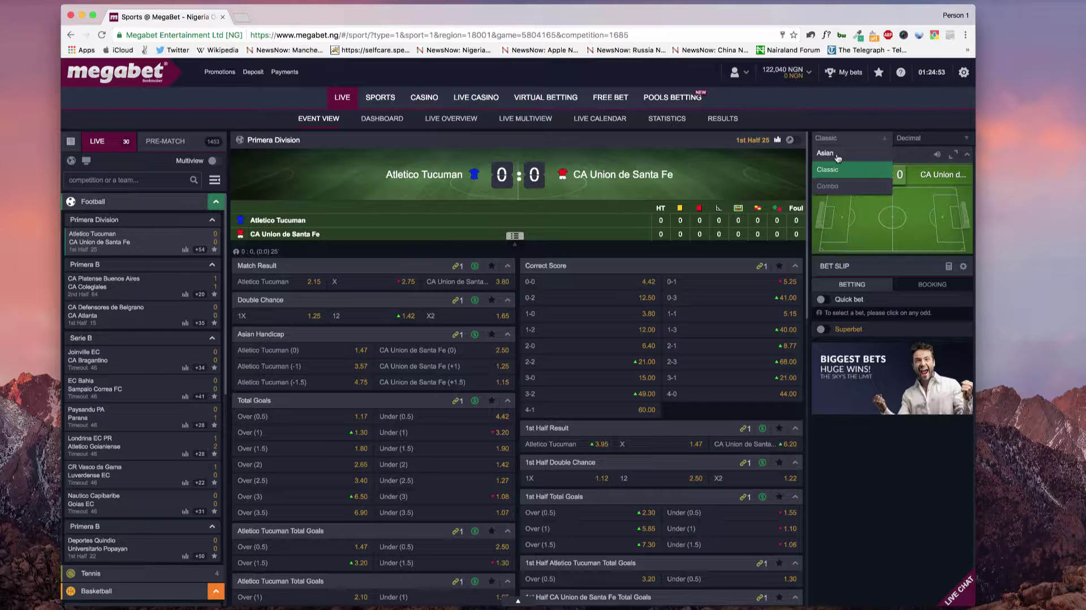
pyautogui.click(837, 158)
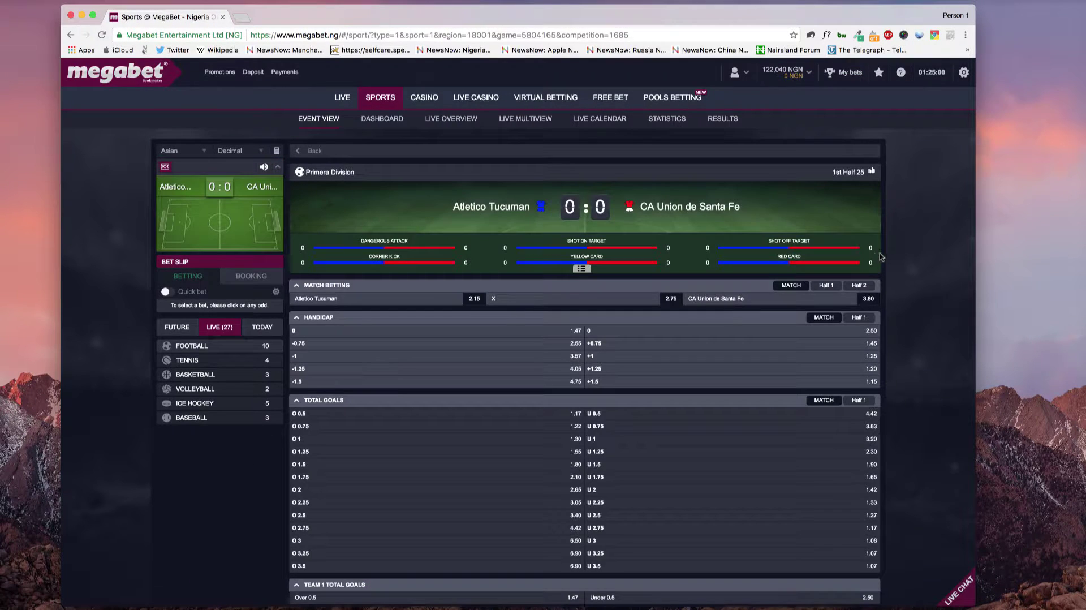
# Look through the betting markets of the Atletico Tucuman against CA Union de Santa Fe match in the Asian layout.
pyautogui.scroll(-10, 862, 317)
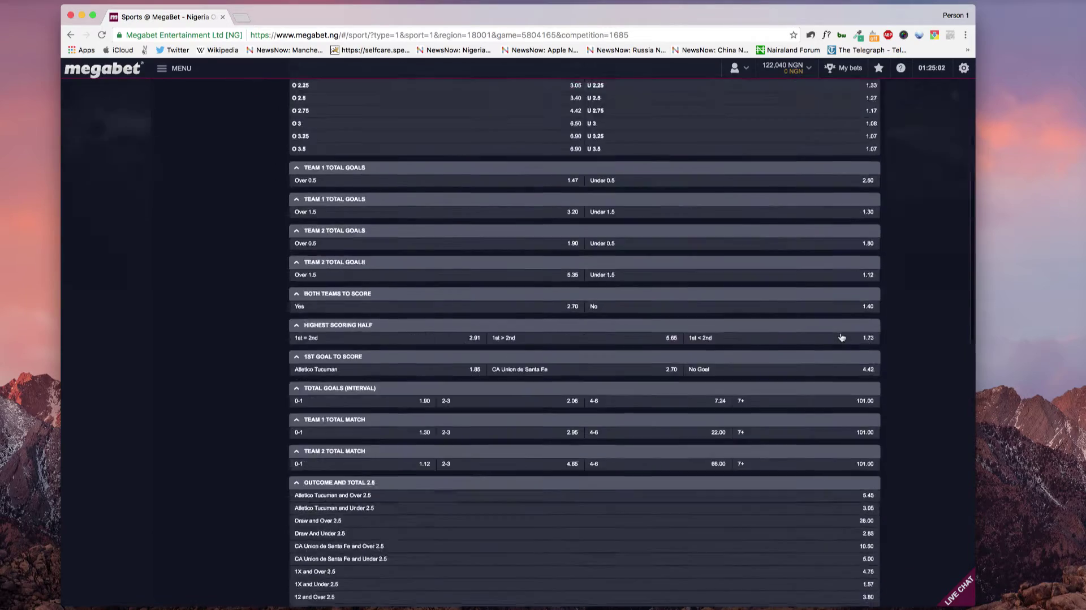
pyautogui.scroll(15, 841, 338)
pyautogui.scroll(-5, 841, 337)
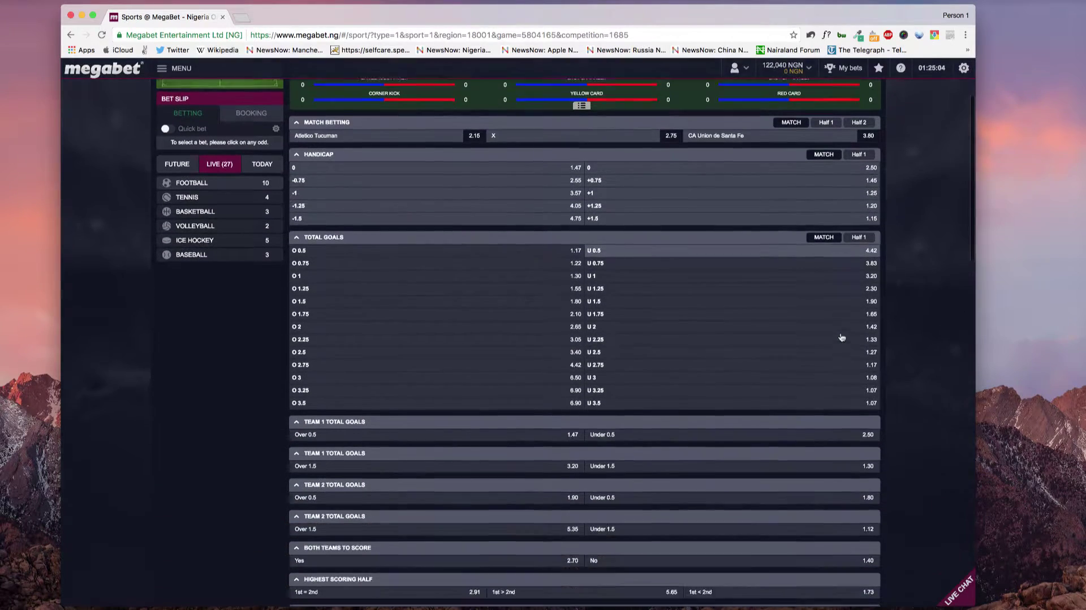
pyautogui.scroll(-1, 842, 338)
pyautogui.scroll(-2, 841, 338)
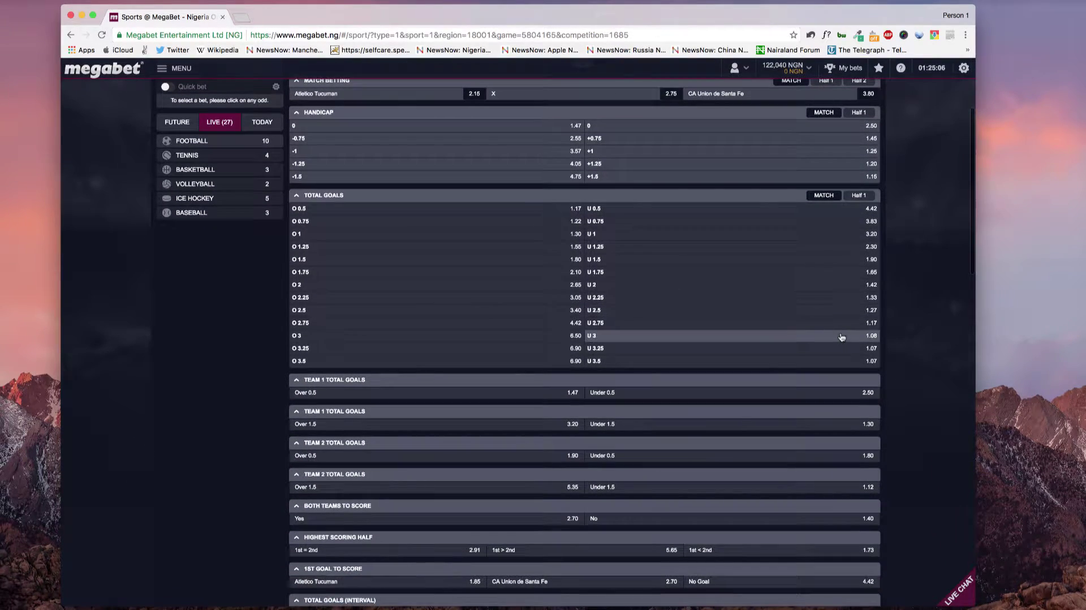
pyautogui.scroll(15, 841, 337)
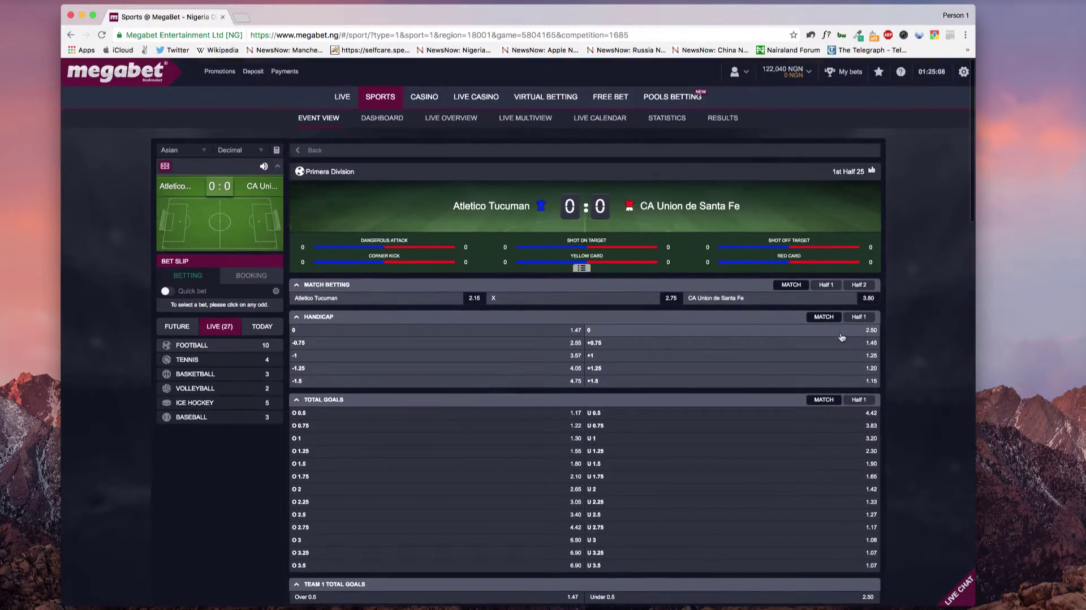
pyautogui.scroll(-20, 841, 338)
pyautogui.scroll(-10, 842, 337)
pyautogui.scroll(20, 842, 334)
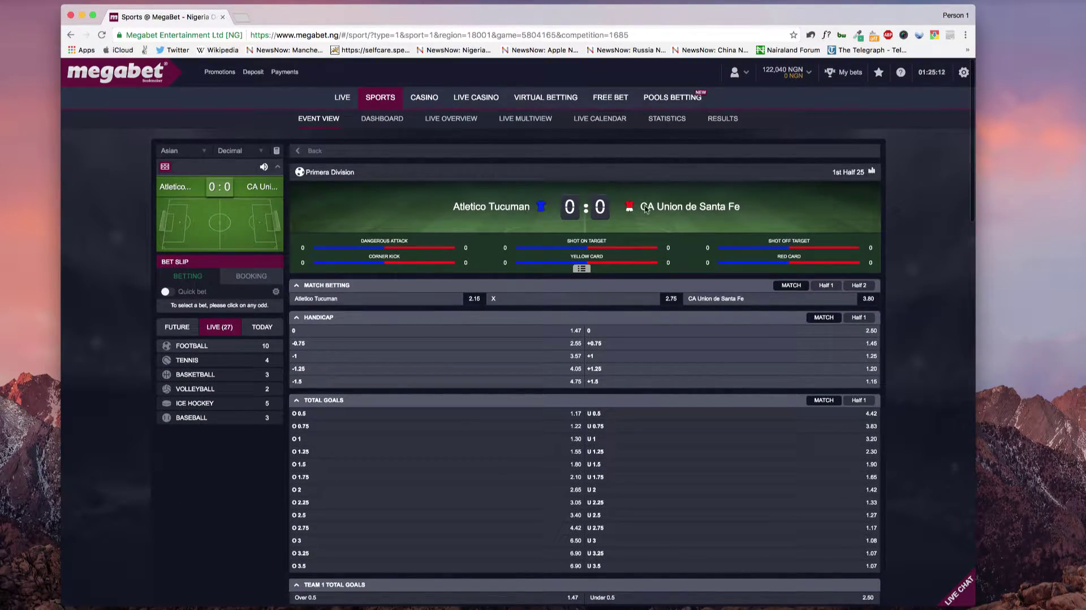
# Show the live tennis matches and switch the sportsbook layout to Combo.
pyautogui.click(201, 360)
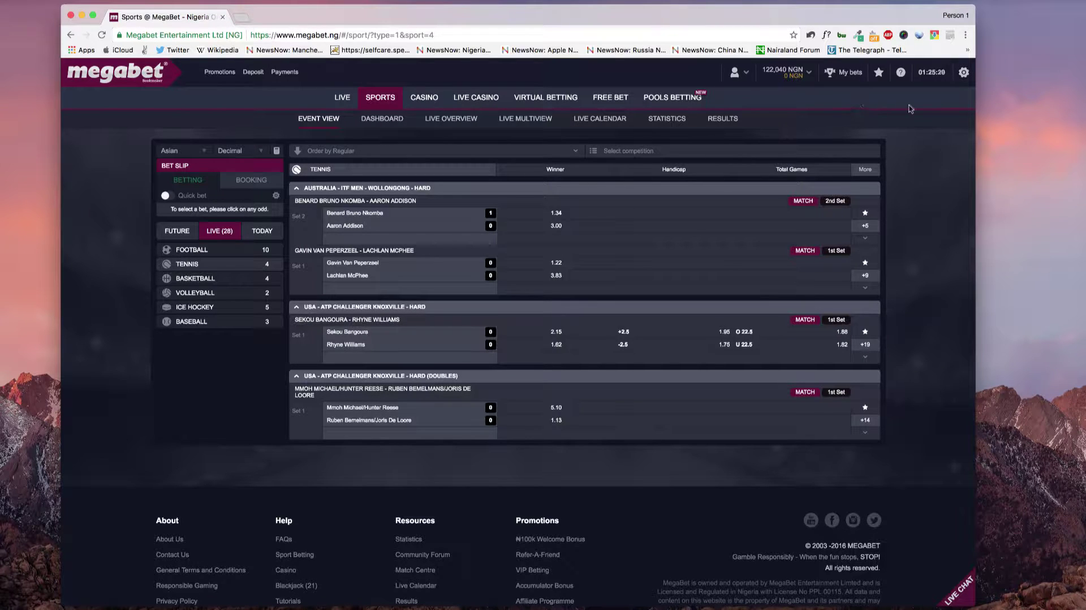
pyautogui.click(963, 74)
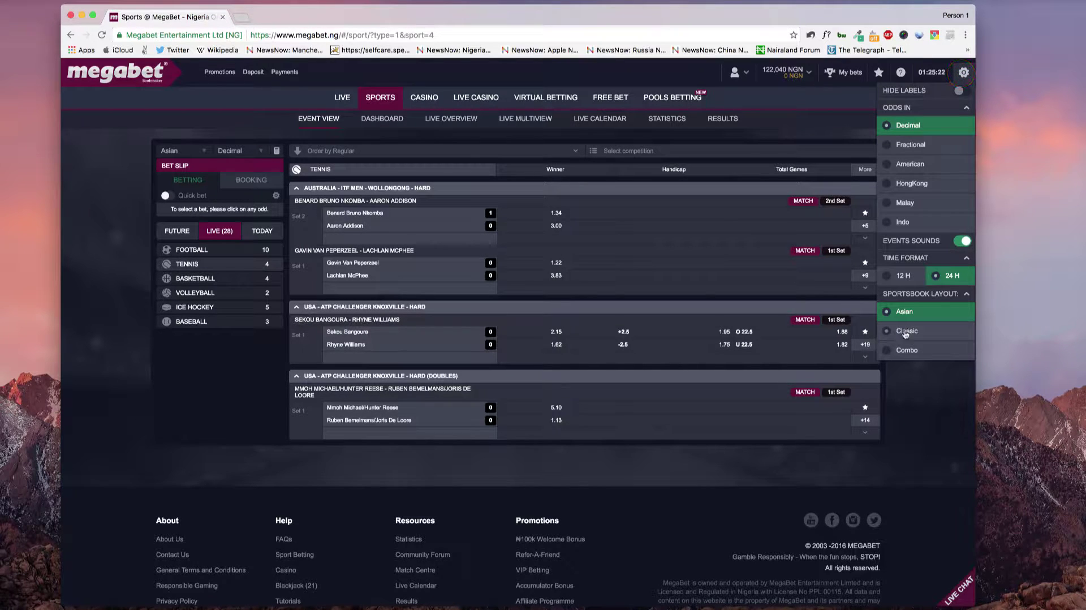
pyautogui.click(901, 351)
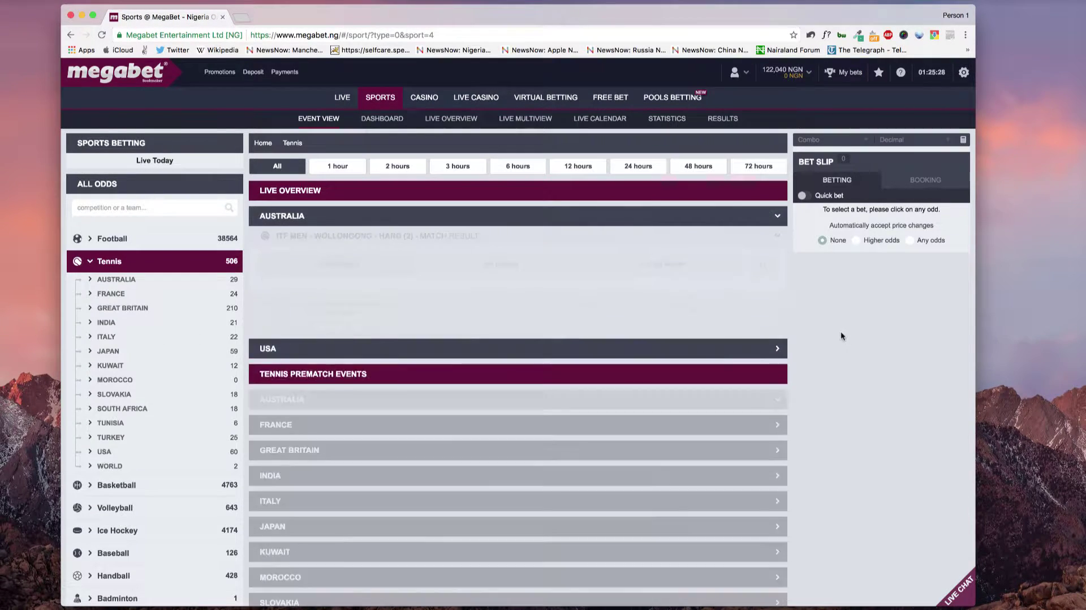
# Look through the live and prematch tennis events by country in the Combo layout.
pyautogui.scroll(-4, 806, 351)
pyautogui.scroll(5, 807, 351)
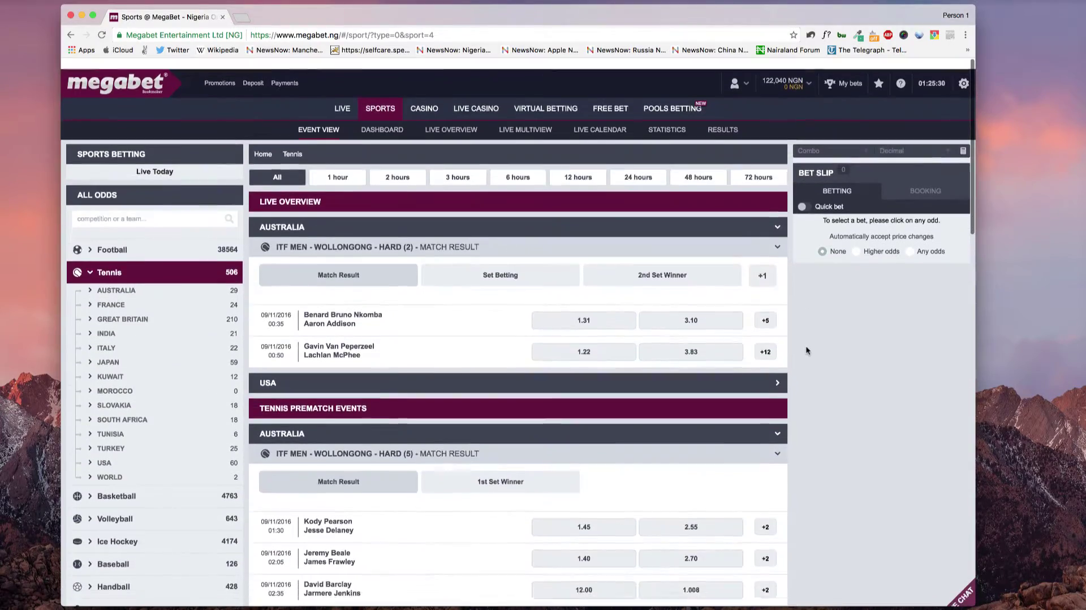
pyautogui.scroll(-20, 650, 289)
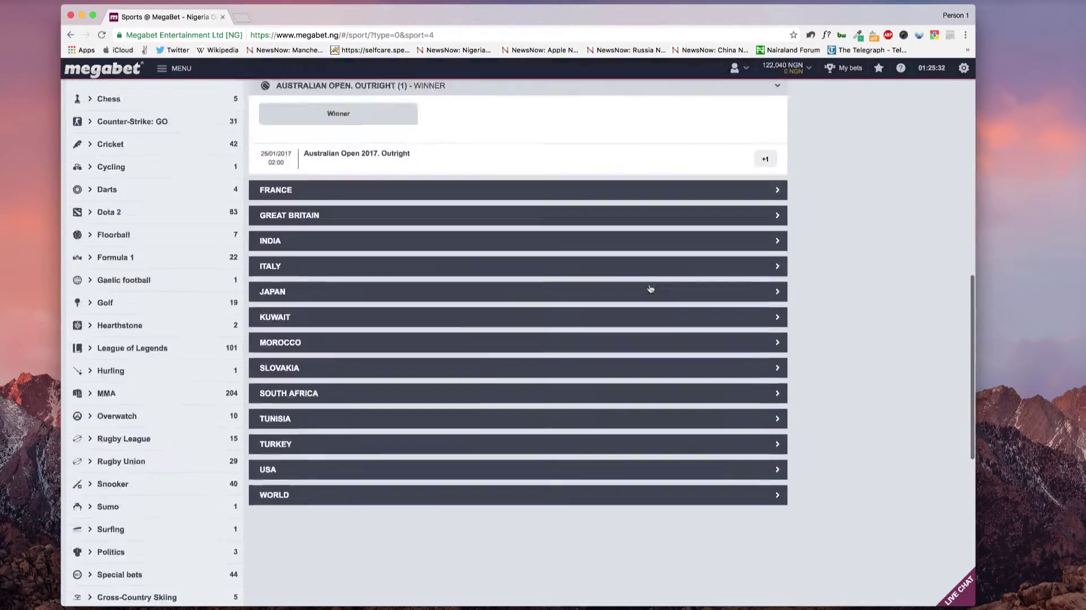
pyautogui.scroll(10, 650, 289)
pyautogui.scroll(5, 650, 289)
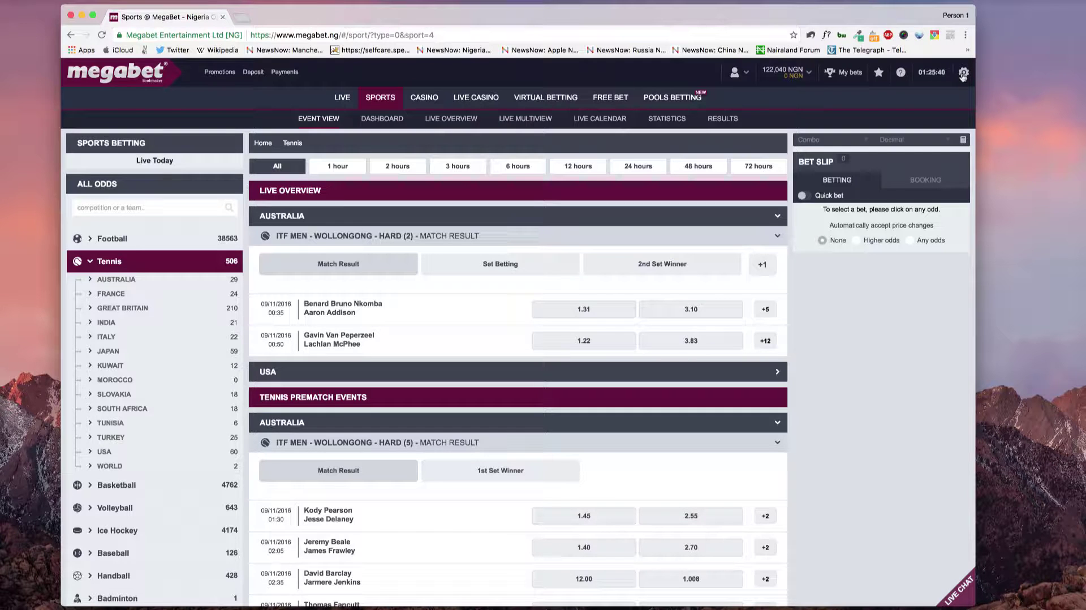
# Switch the sportsbook layout to Classic in the display settings.
pyautogui.click(962, 73)
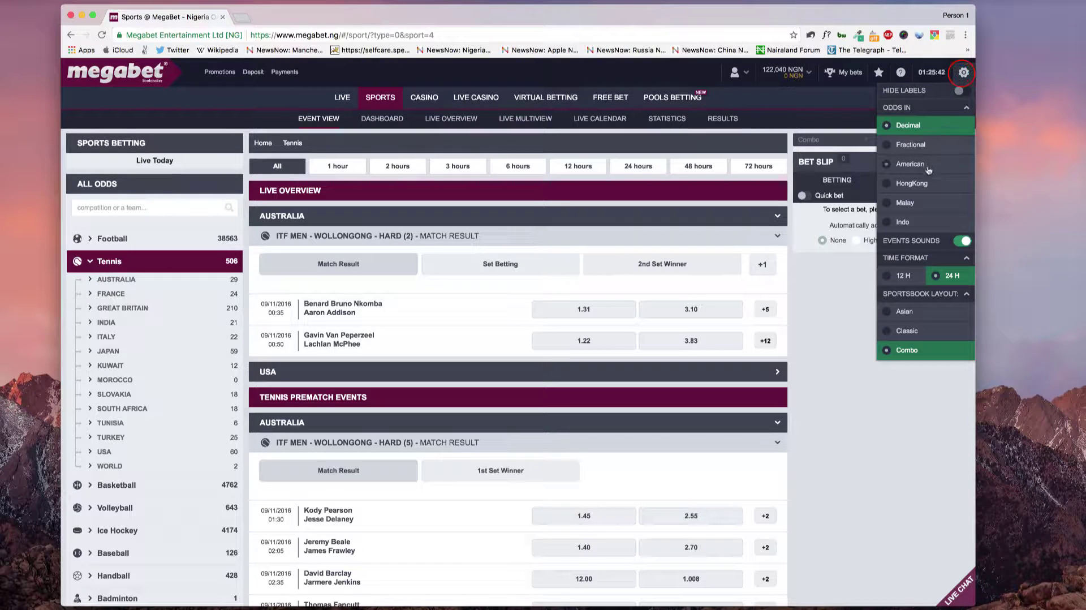
pyautogui.click(897, 334)
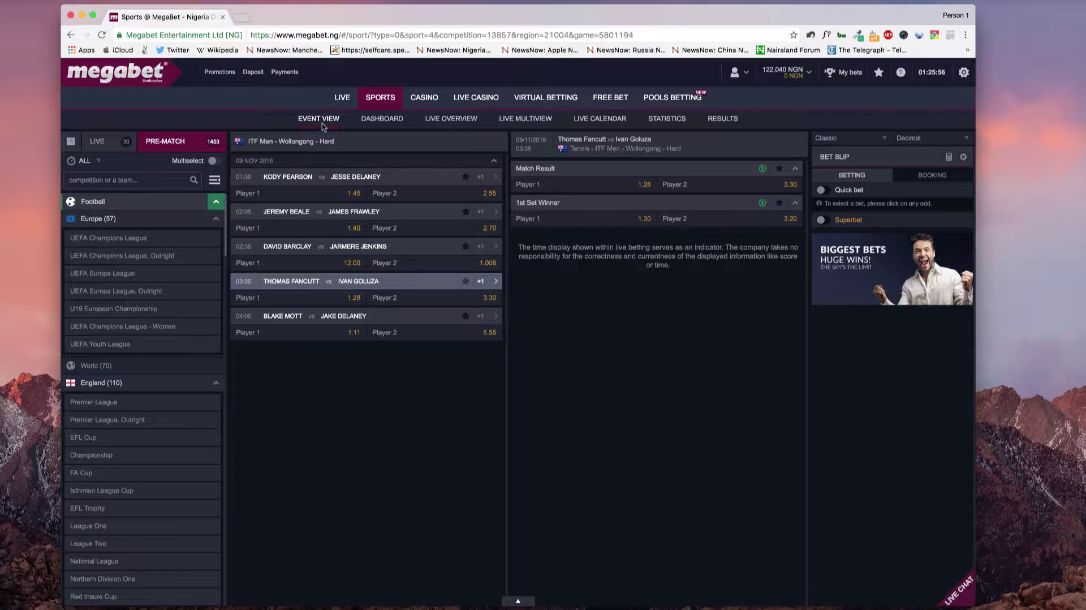
# Open the live betting page and try the video filter and the grouping by regions on the match list.
pyautogui.click(342, 96)
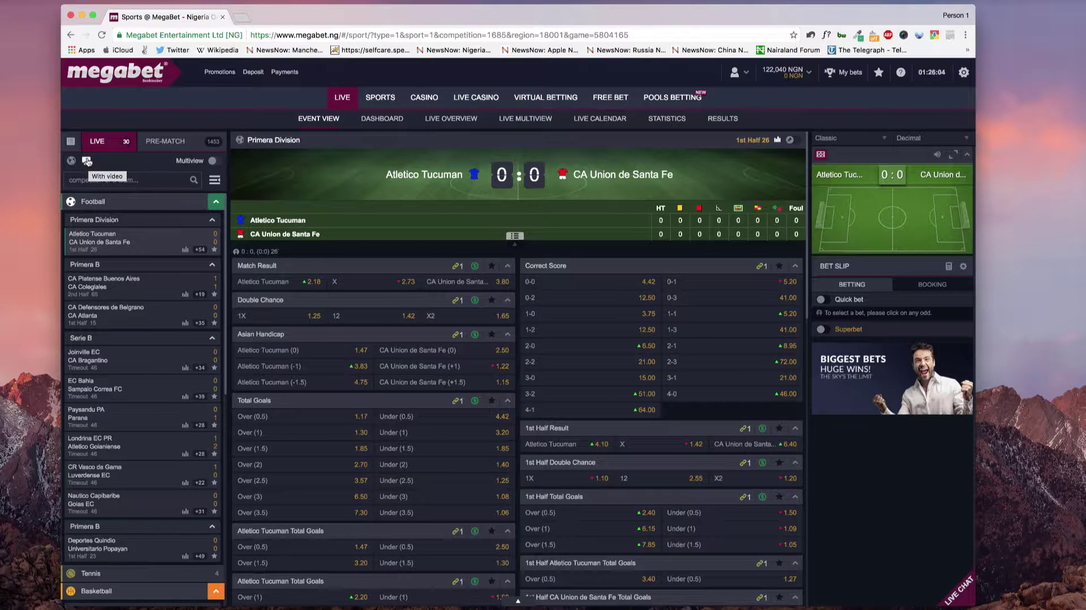
pyautogui.click(86, 161)
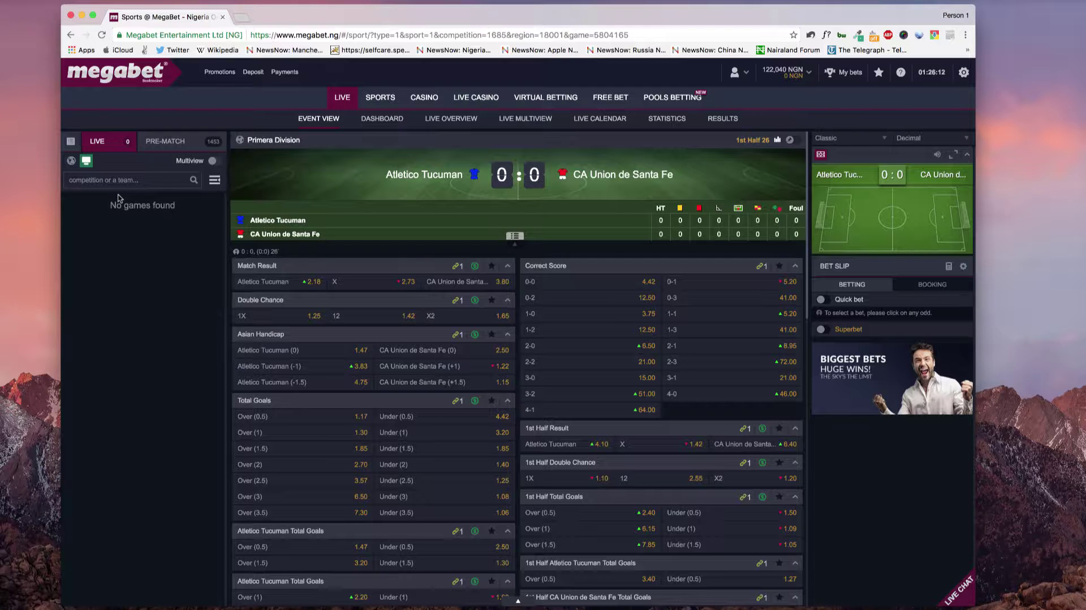
pyautogui.click(84, 163)
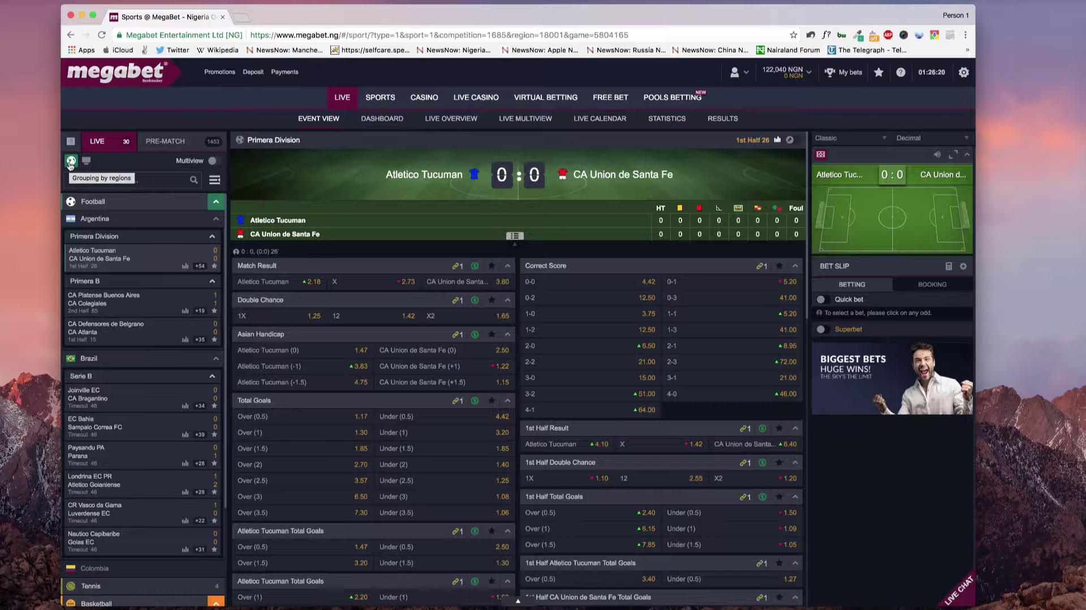
# Open the dashboard and view the upcoming games within 15, 30 and 60 minutes alongside the matches being played live.
pyautogui.click(70, 142)
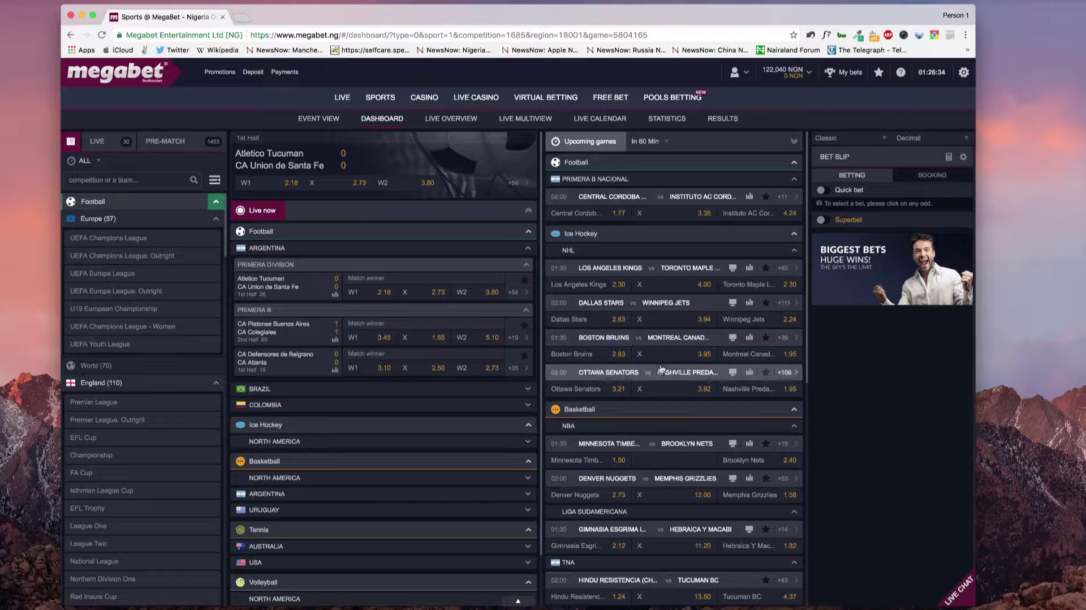
pyautogui.click(650, 141)
pyautogui.click(644, 156)
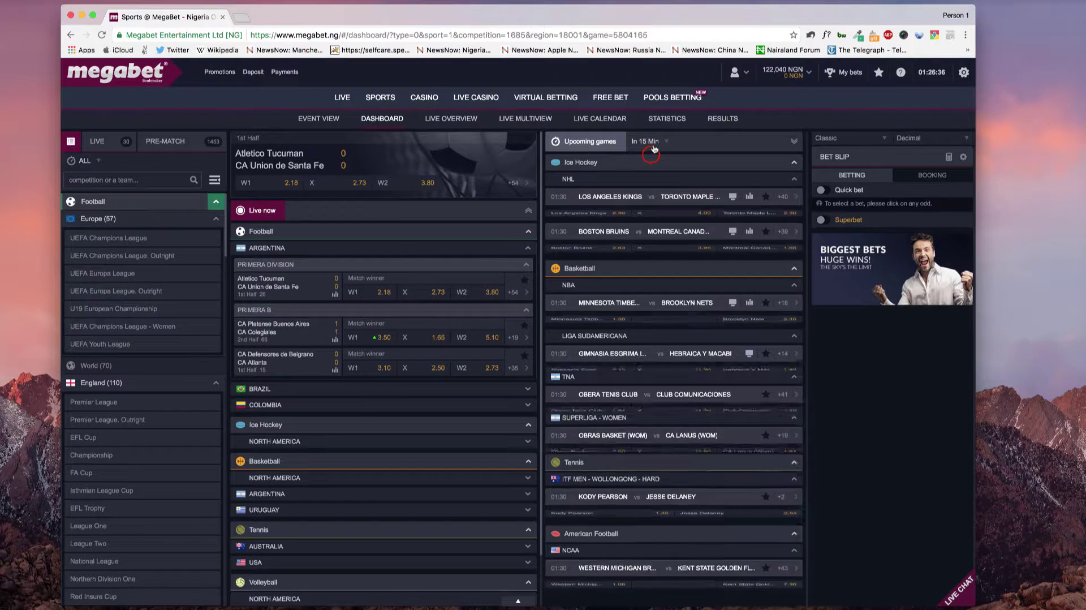
pyautogui.click(646, 141)
pyautogui.click(652, 173)
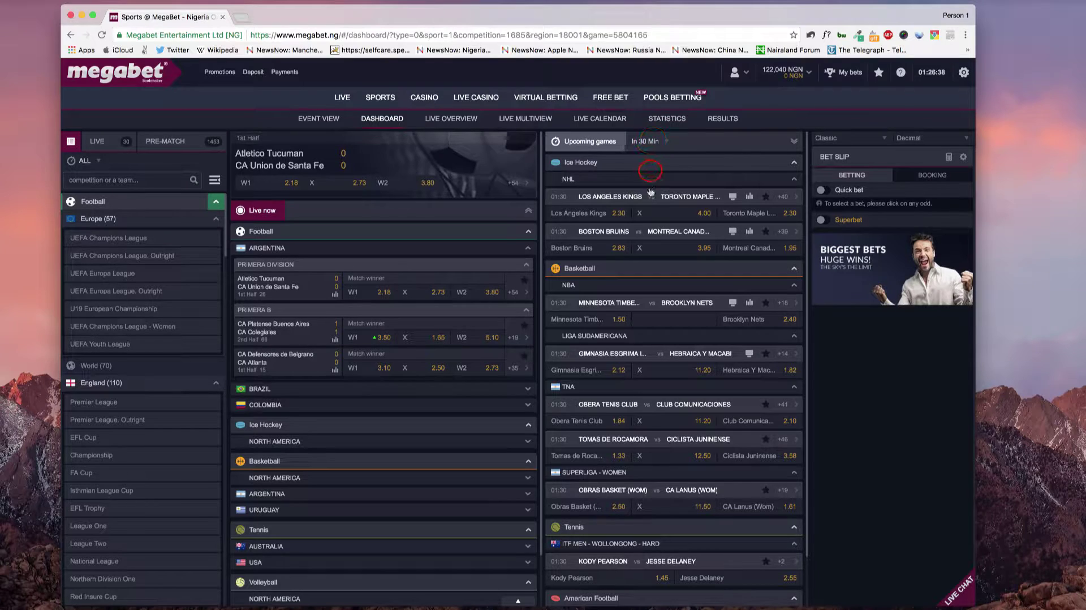
pyautogui.click(654, 141)
pyautogui.click(648, 188)
pyautogui.scroll(-3, 536, 282)
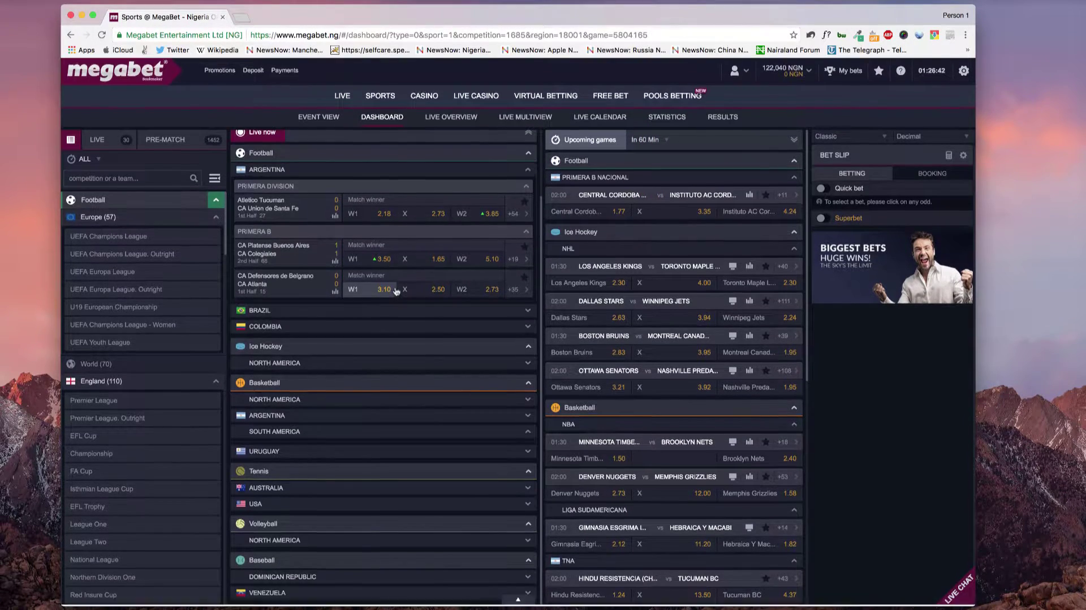
pyautogui.scroll(2, 363, 272)
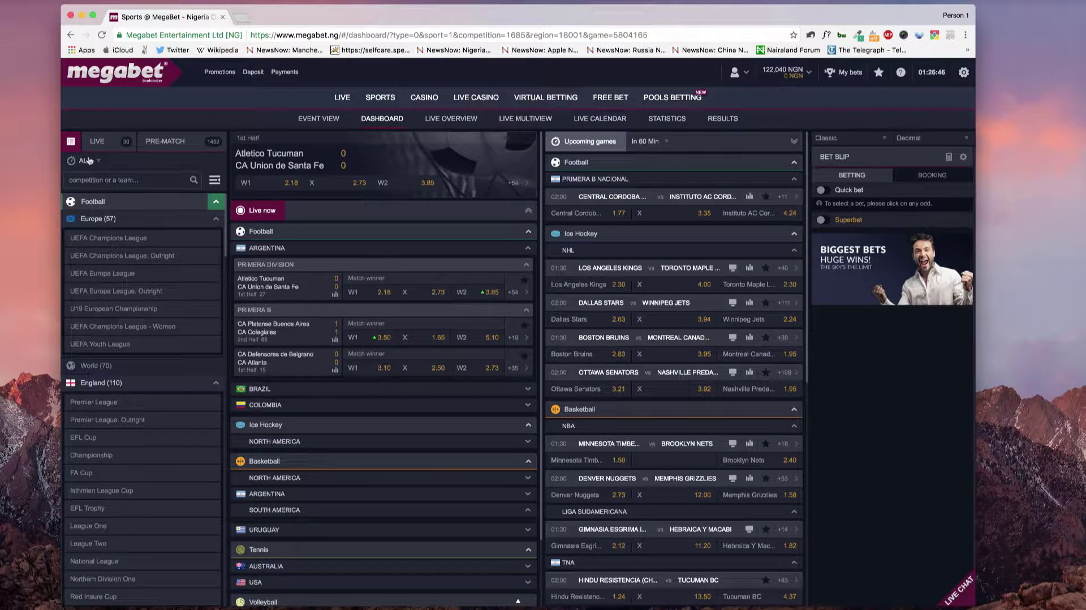
# Search the events for "manchester", open the Premier League match Manchester United - Arsenal FC and look through its markets.
pyautogui.click(96, 140)
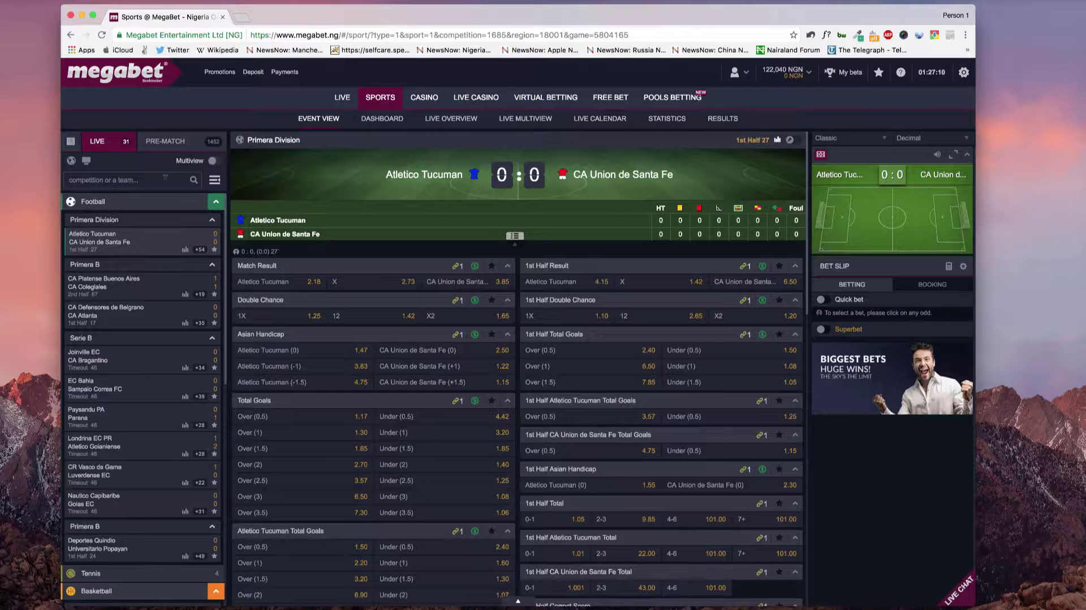
pyautogui.click(166, 177)
pyautogui.write('manchester')
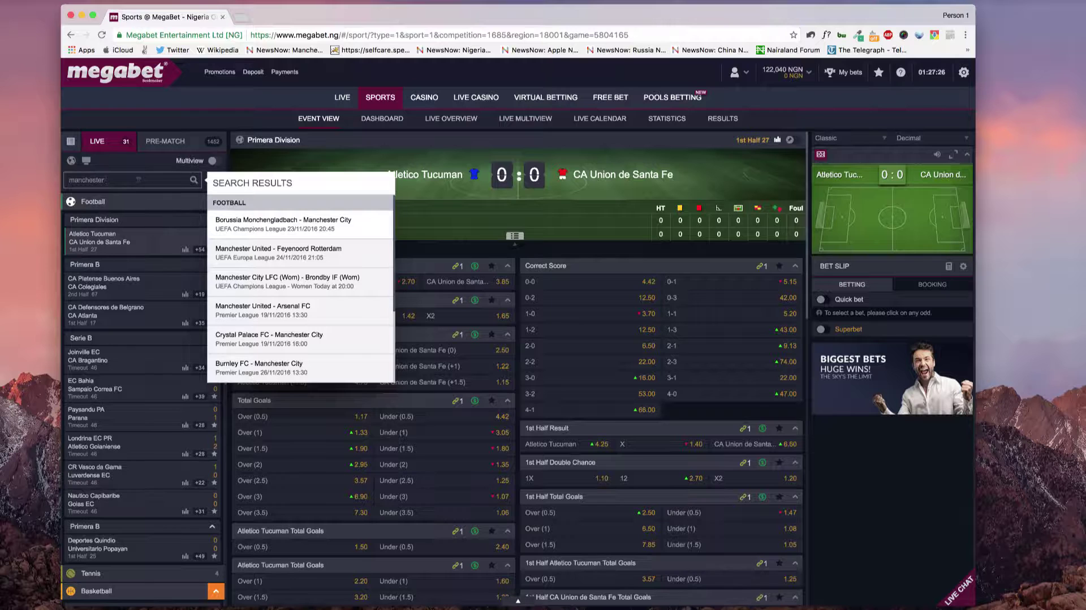
pyautogui.click(251, 311)
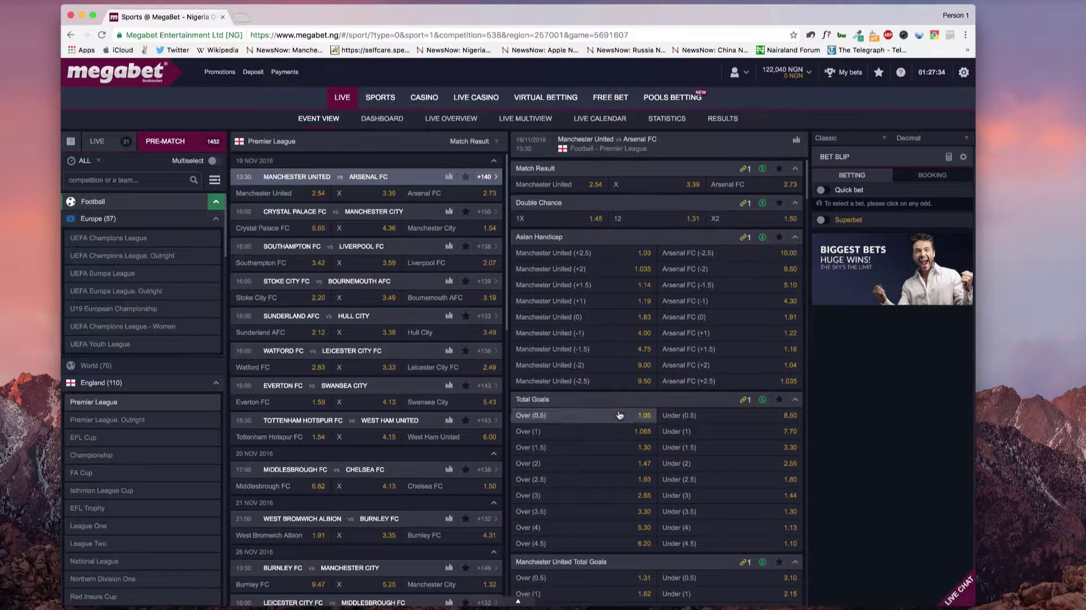
pyautogui.scroll(-11, 647, 468)
pyautogui.scroll(11, 647, 468)
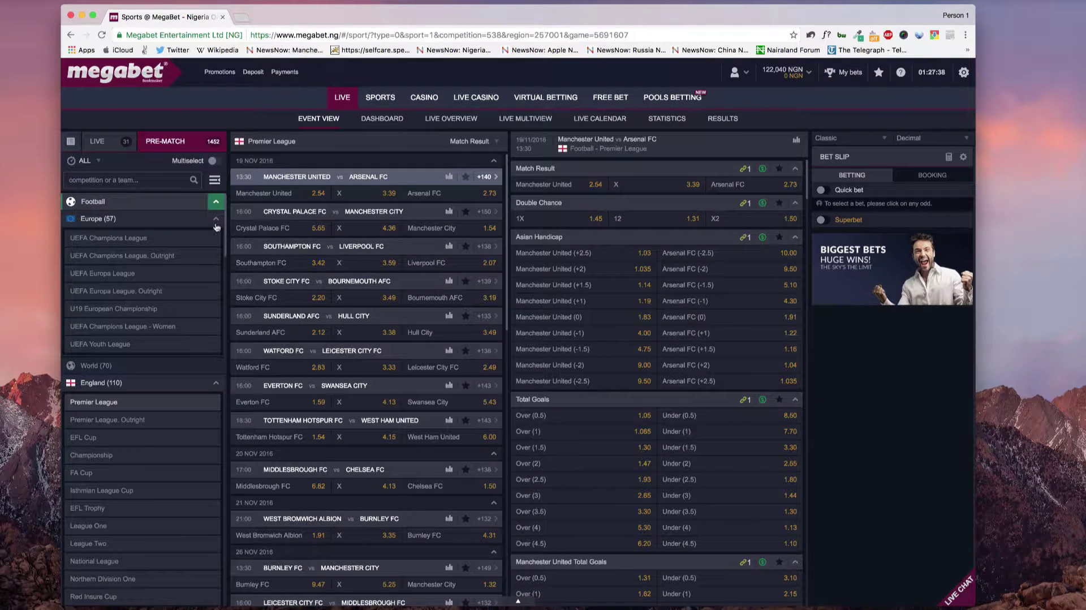
# Collapse the sports and competitions list to icons and expand it again.
pyautogui.click(214, 183)
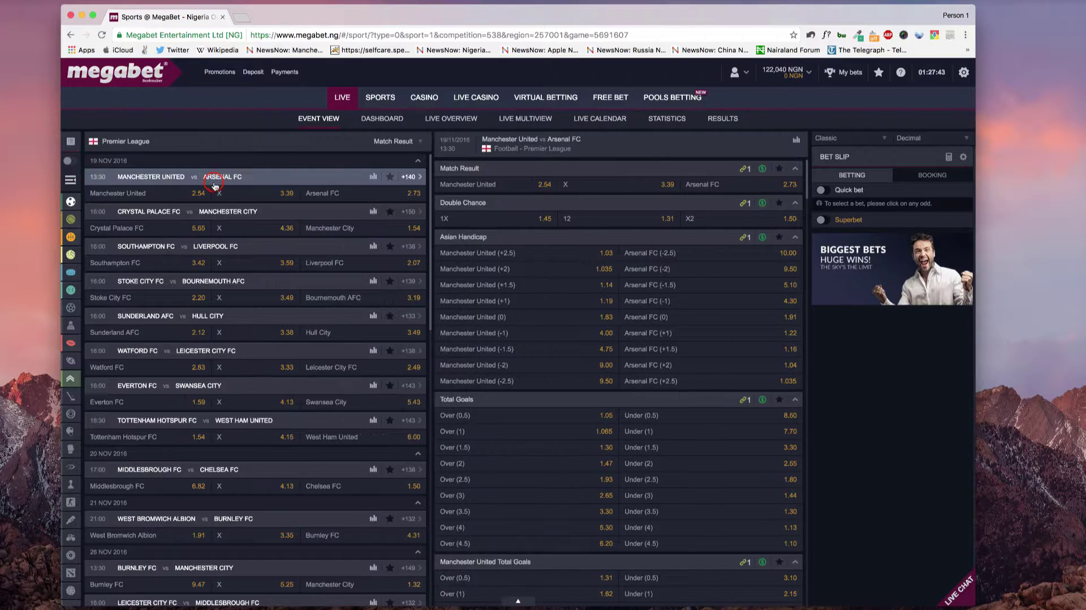
pyautogui.click(70, 182)
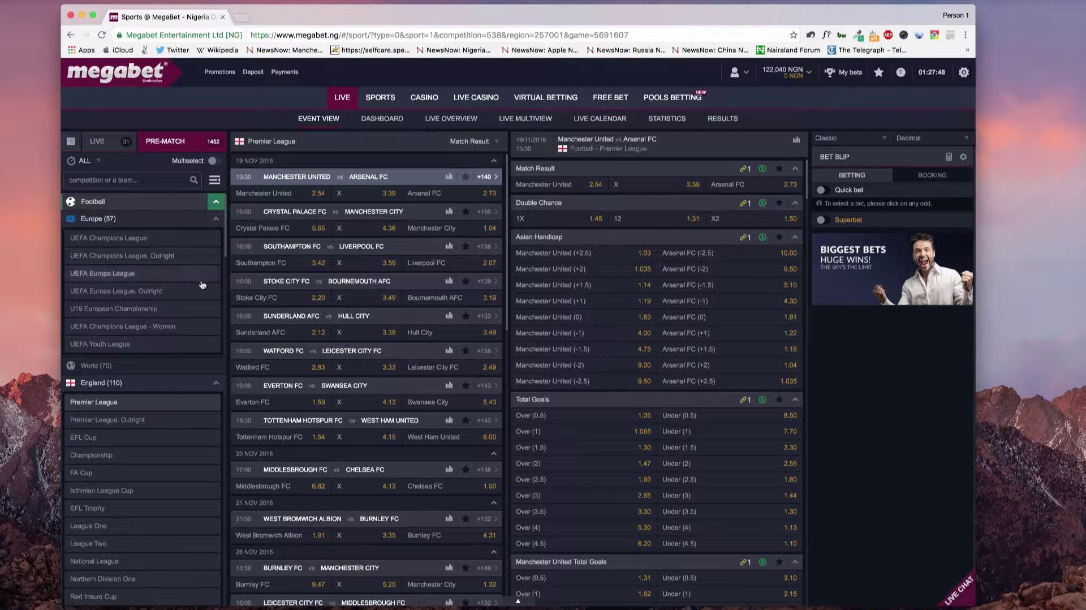
# Enable Multiselect and add the Premier League games Crystal Palace - Manchester City, Southampton - Liverpool and Watford - Leicester City.
pyautogui.click(215, 162)
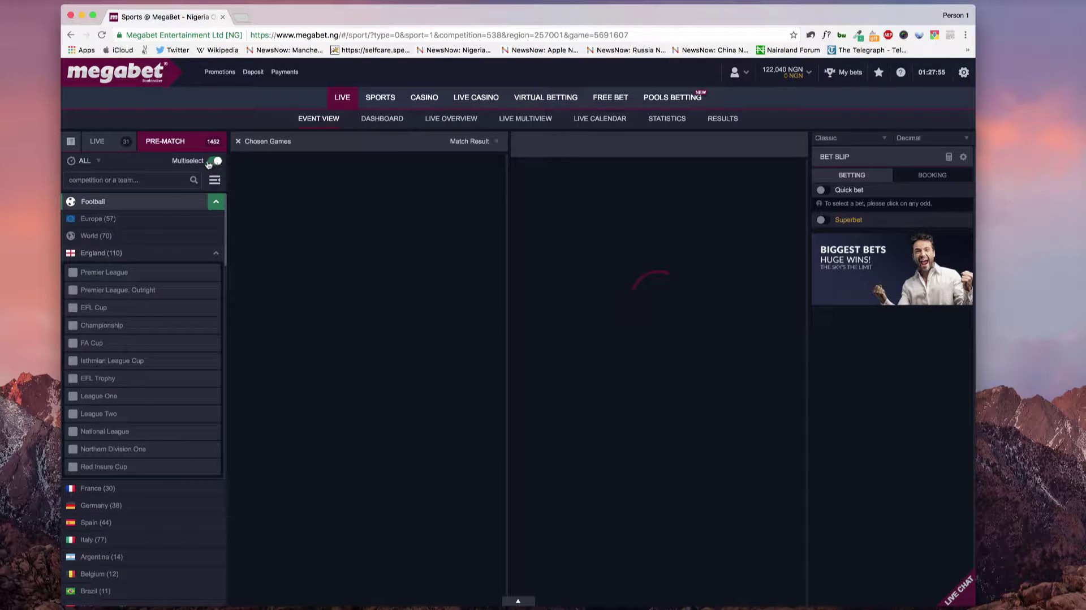
pyautogui.click(117, 273)
pyautogui.scroll(-1, 75, 281)
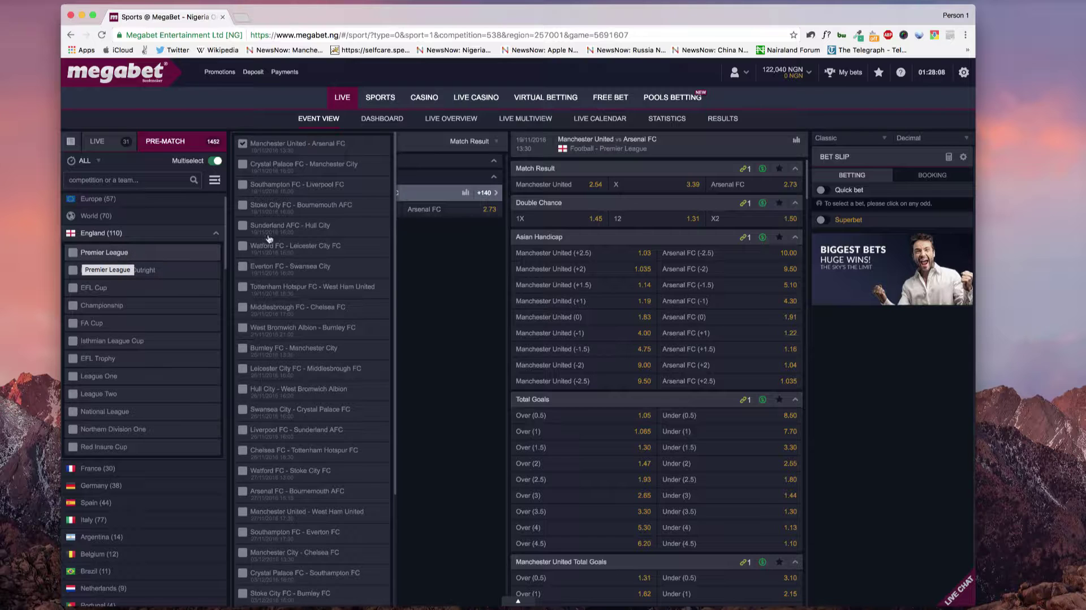
pyautogui.click(247, 168)
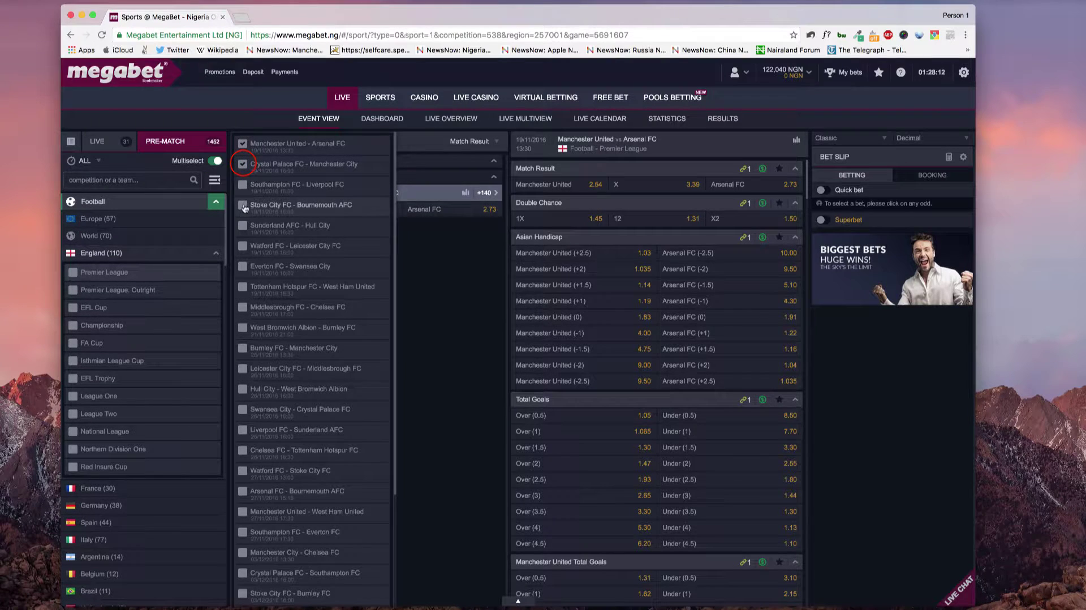
pyautogui.click(241, 185)
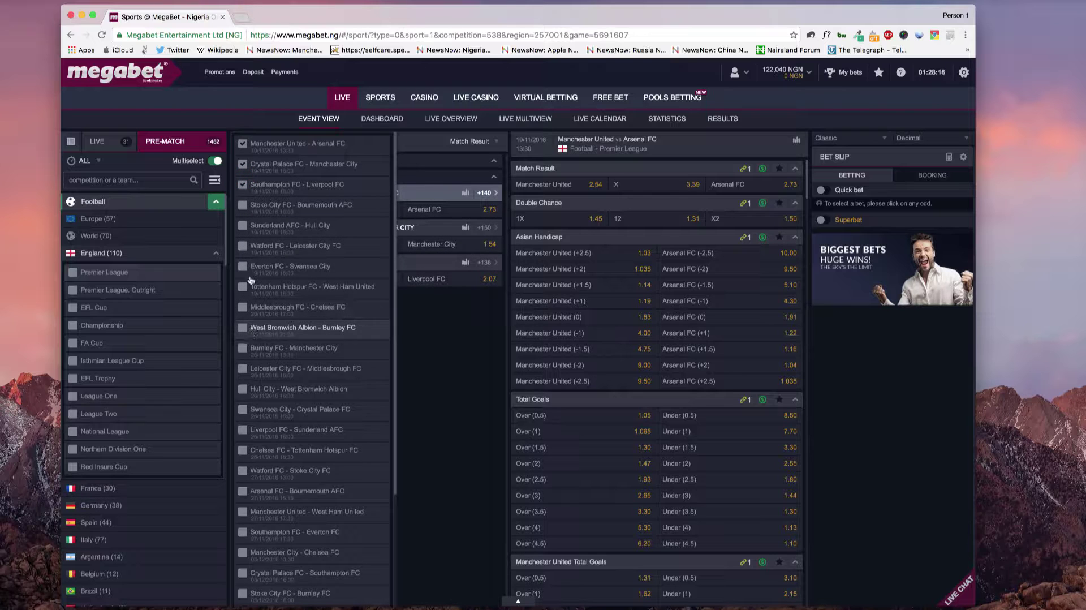
pyautogui.click(242, 245)
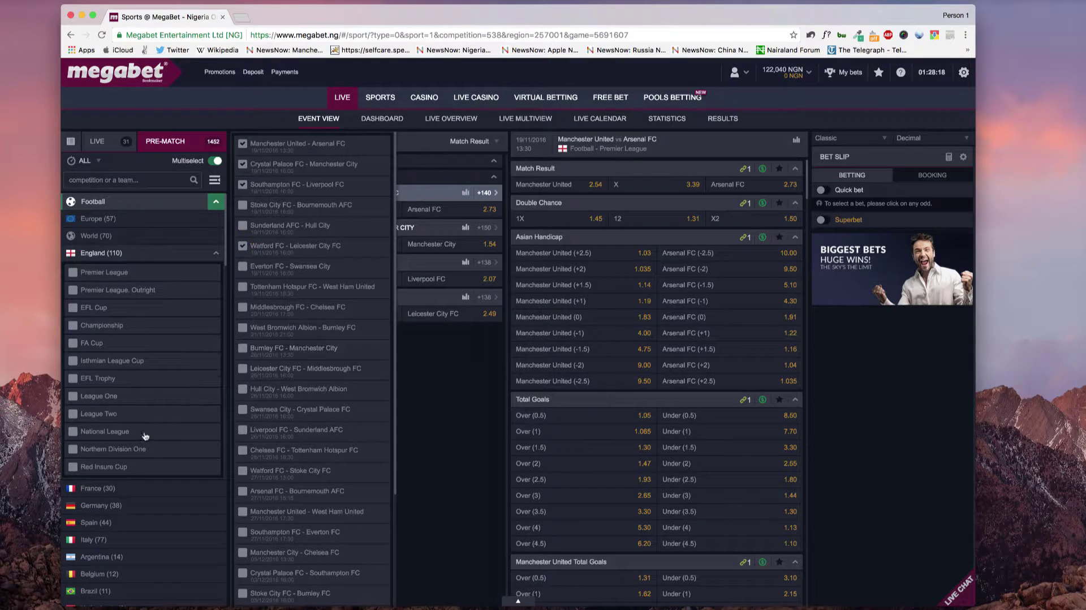
# Add Paris Saint-Germain - FC Nantes from Ligue 1, plus FC Barcelona - Malaga CF and Atletico Madrid - Real Madrid CF from Primera Division.
pyautogui.scroll(-3, 99, 430)
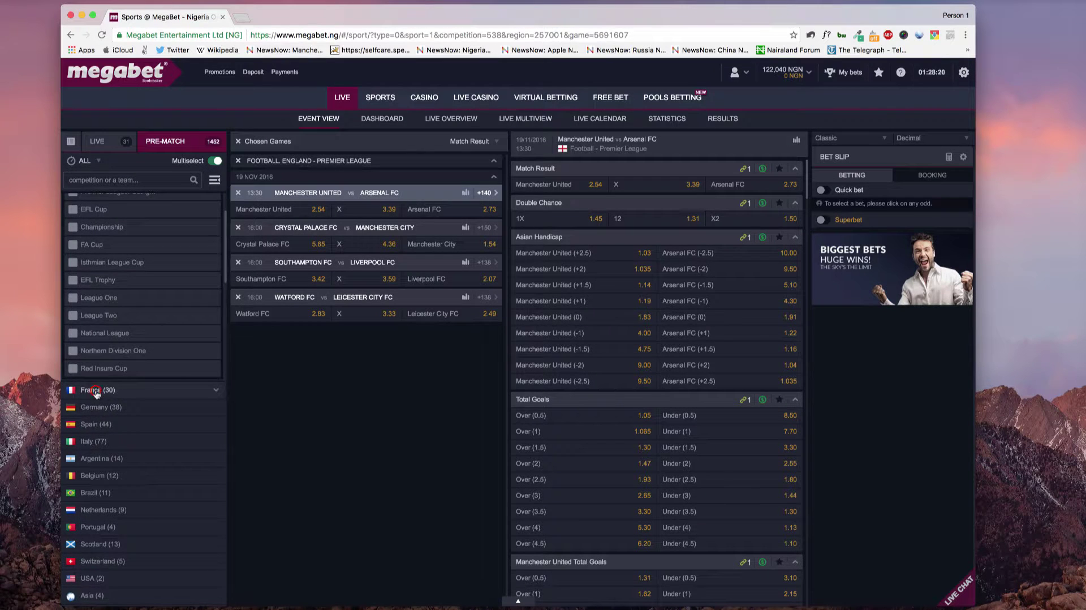
pyautogui.click(93, 389)
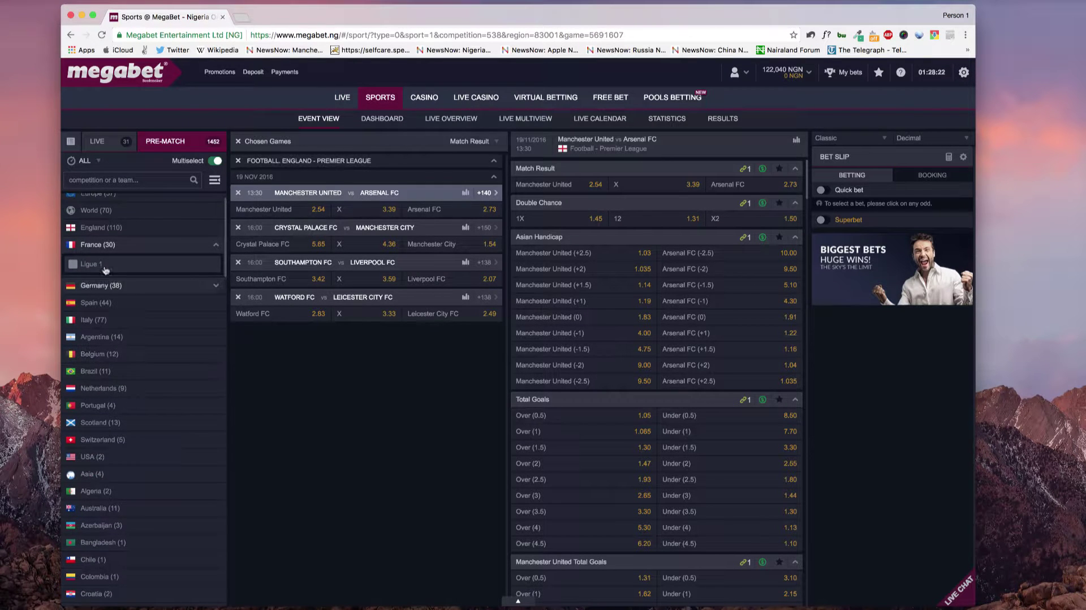
pyautogui.moveTo(104, 267)
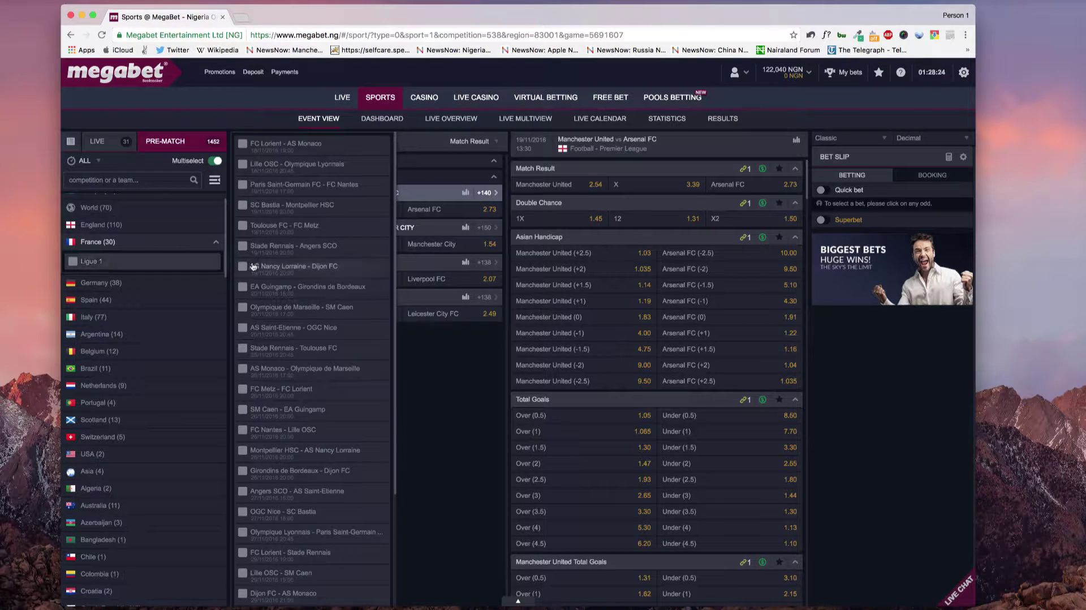
pyautogui.click(242, 184)
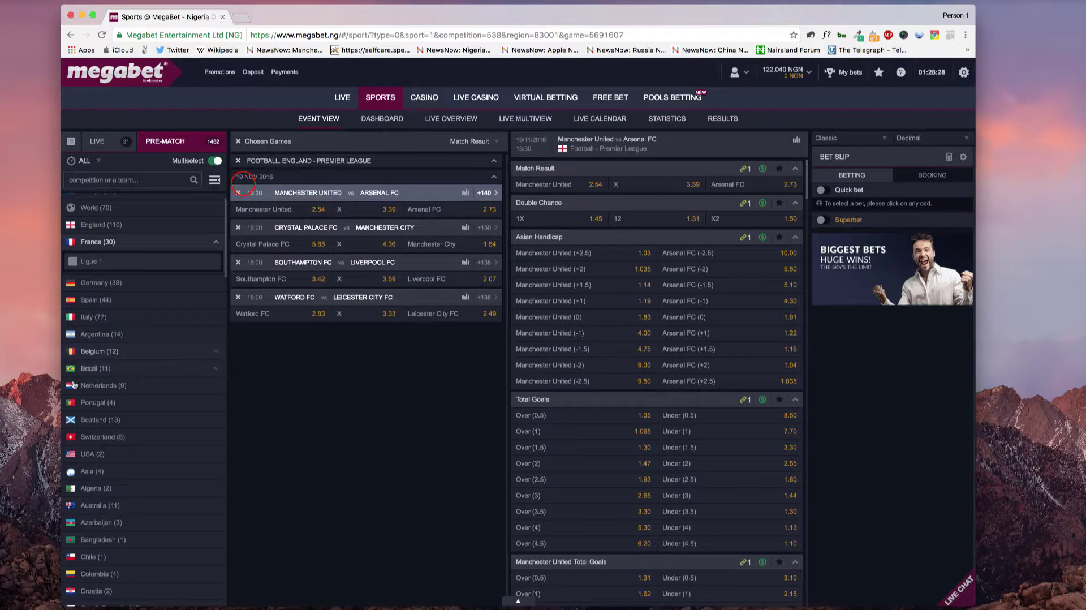
pyautogui.click(73, 301)
pyautogui.moveTo(79, 295)
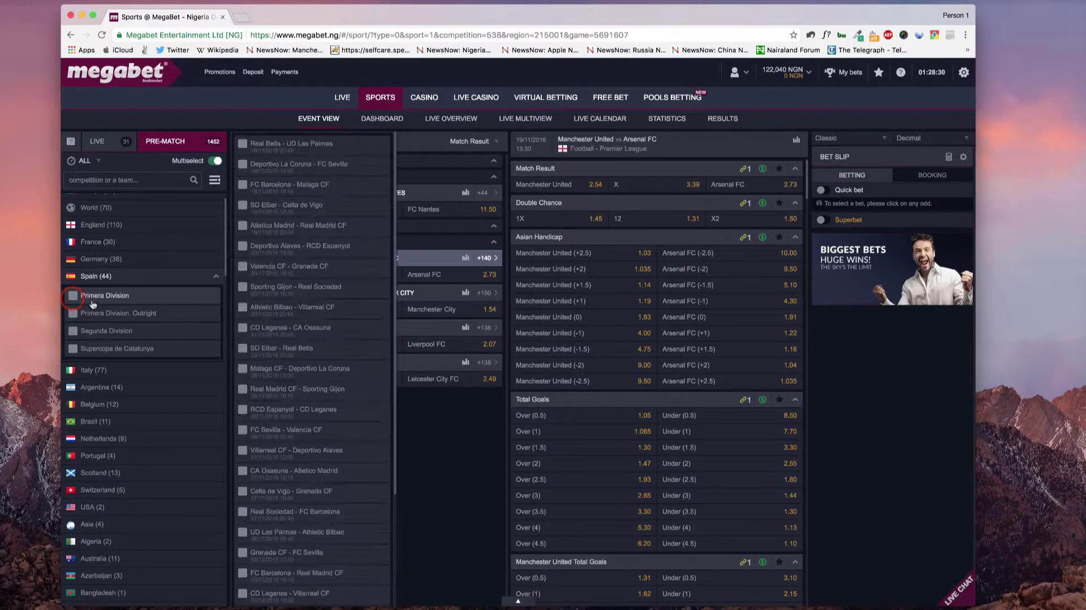
pyautogui.click(243, 184)
pyautogui.click(242, 225)
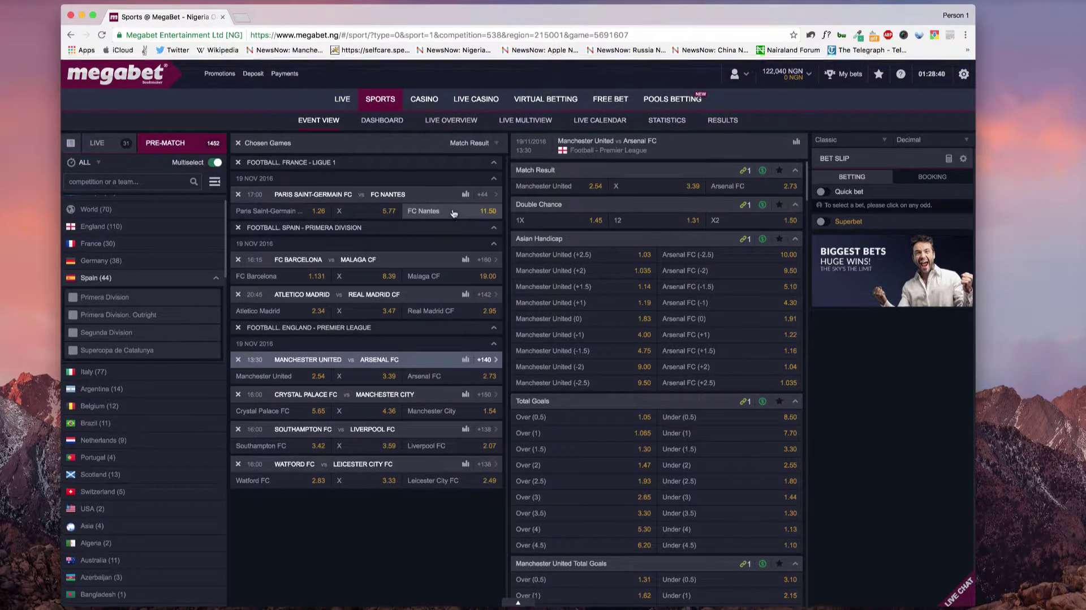
# Collapse and re-expand the France Ligue 1 group, remove it from the chosen games and turn Multiselect off.
pyautogui.click(493, 162)
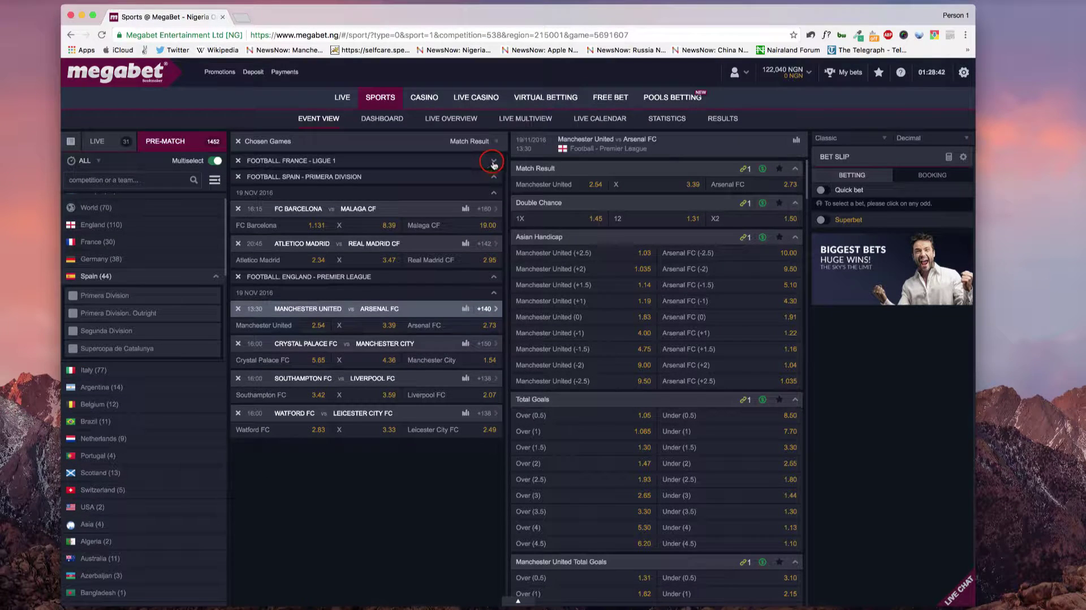
pyautogui.click(493, 162)
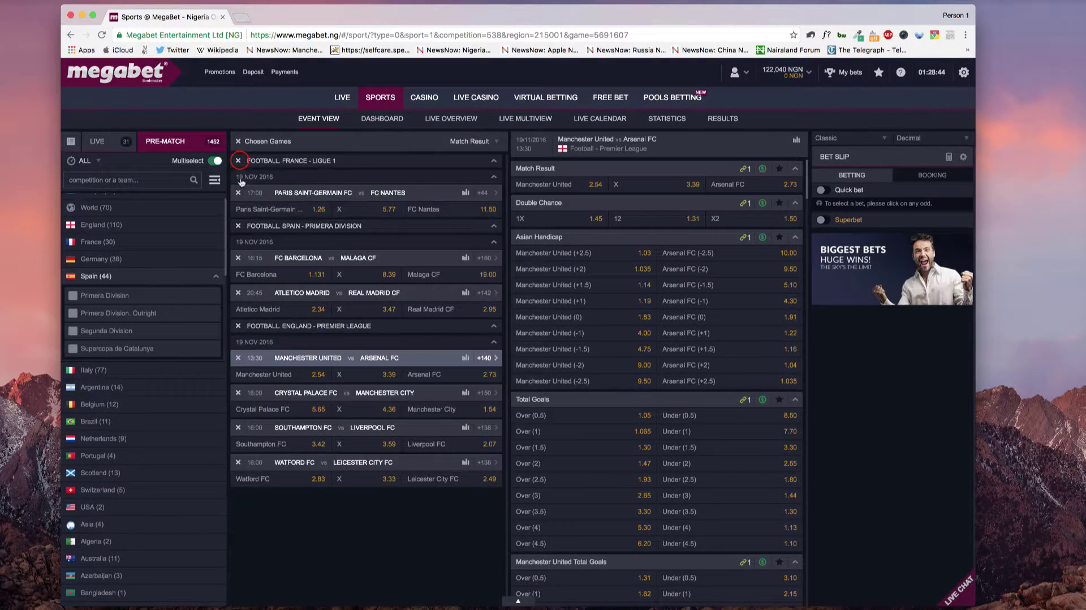
pyautogui.click(238, 161)
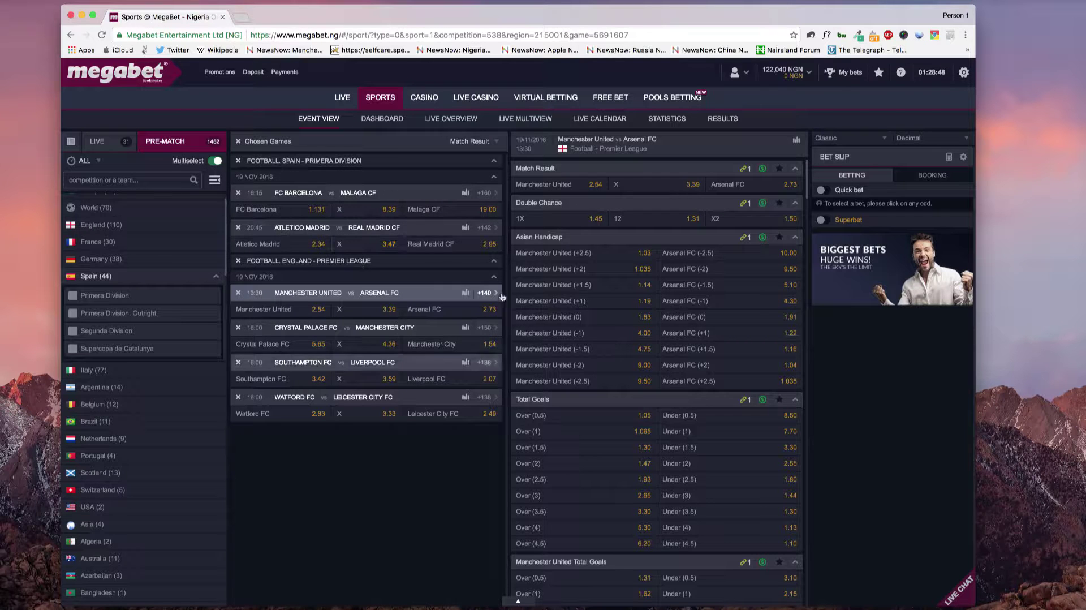
pyautogui.click(211, 161)
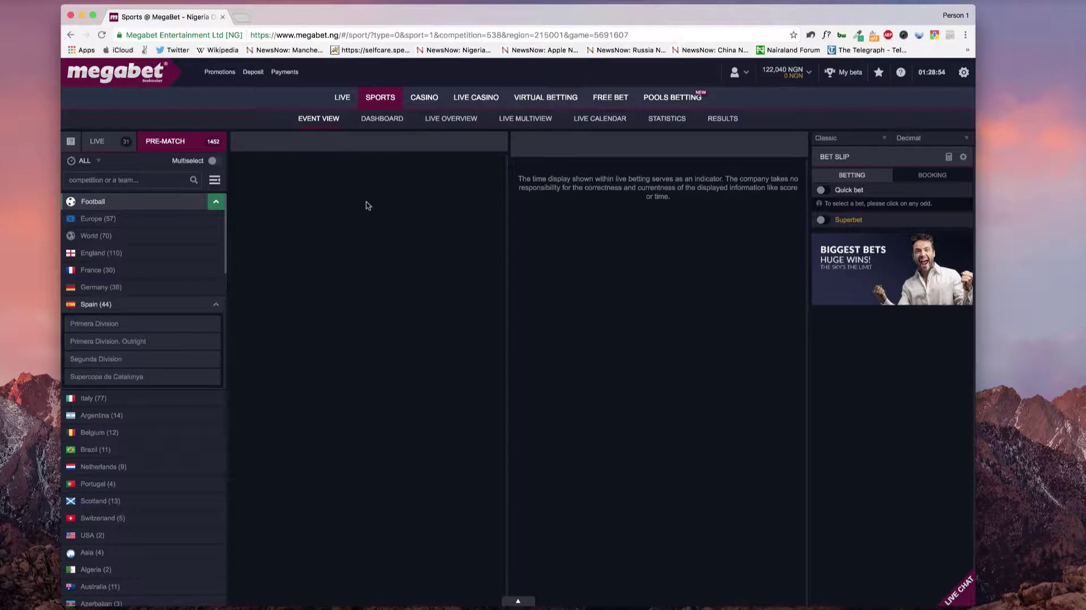
# Visit the dashboard and the Live Overview page, and look through the live matches listed by sport.
pyautogui.click(383, 119)
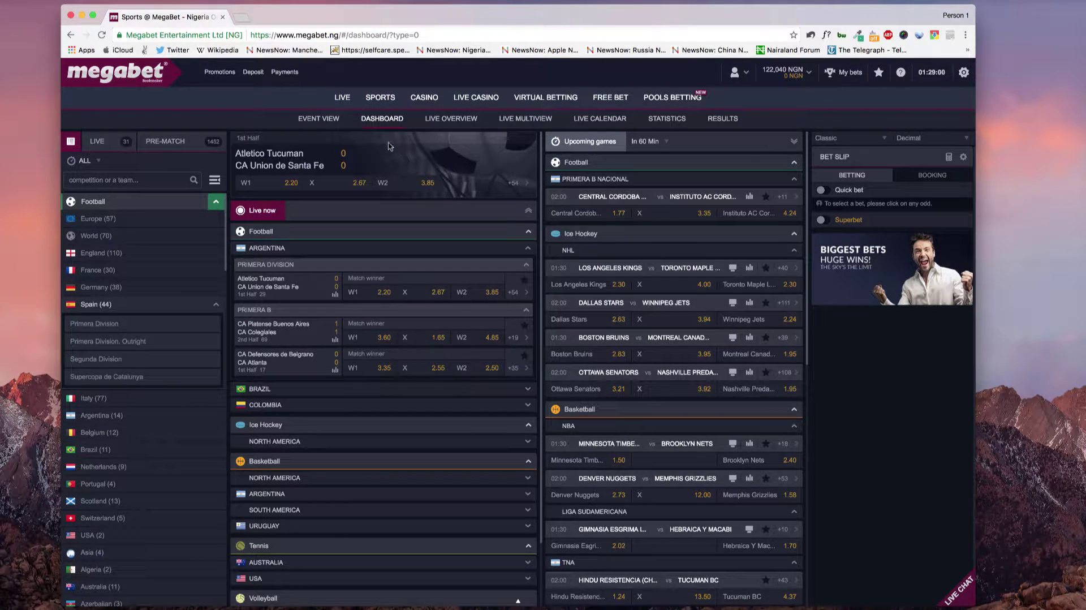
pyautogui.click(453, 121)
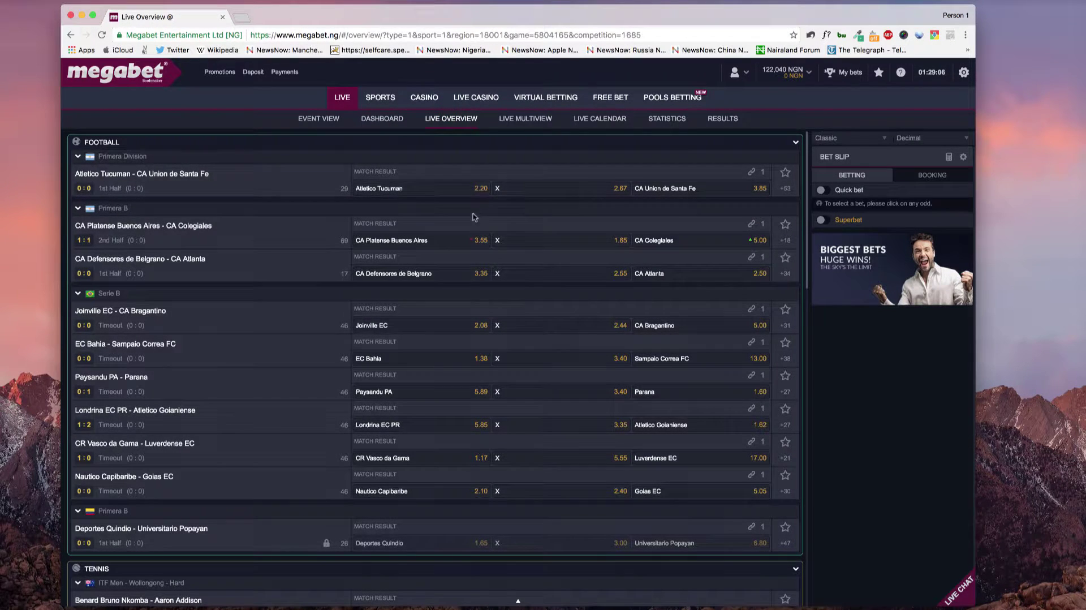
pyautogui.scroll(-1, 473, 218)
pyautogui.scroll(-15, 474, 221)
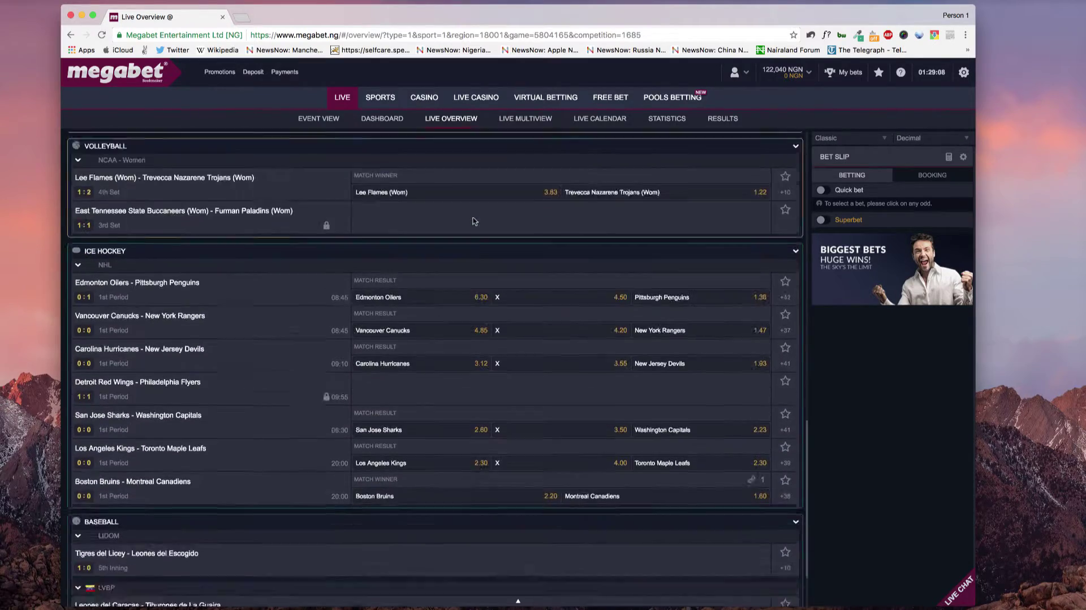
pyautogui.scroll(20, 474, 220)
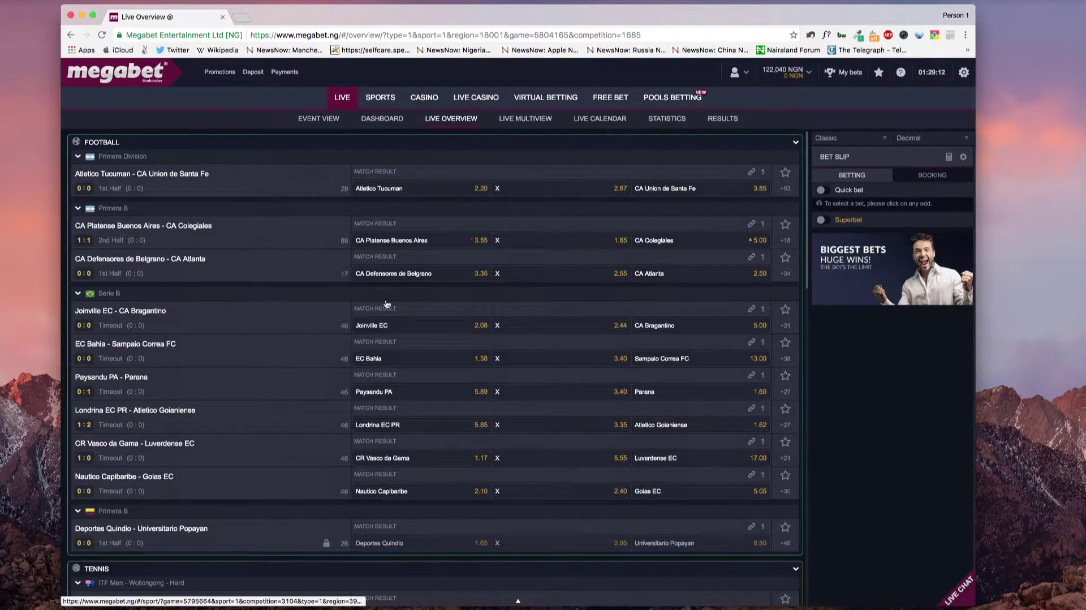
# Open the Live Multiview page and close all four preloaded football match panels.
pyautogui.scroll(-10, 571, 408)
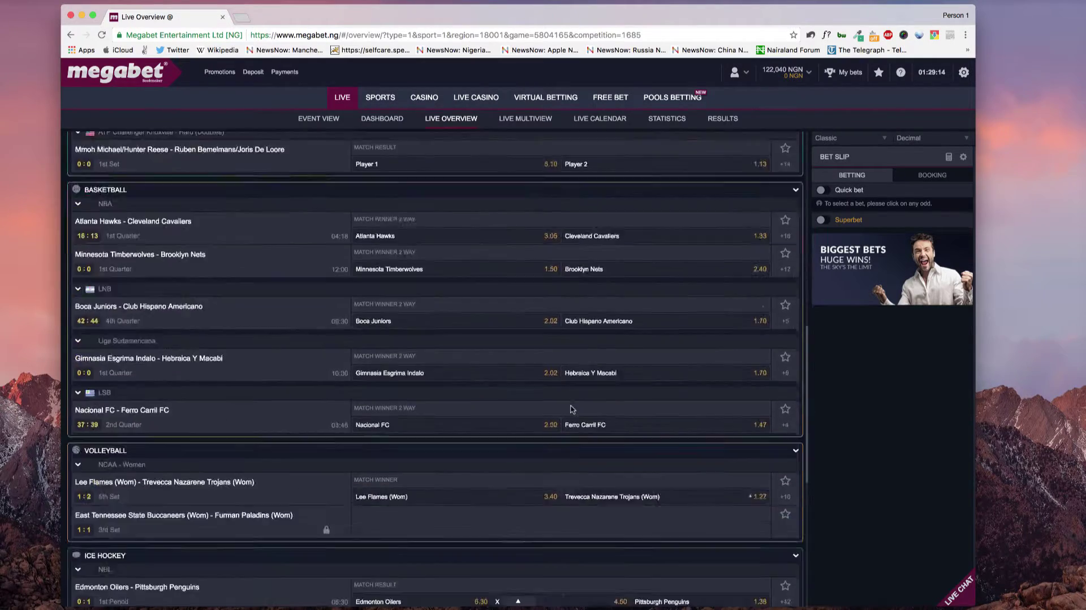
pyautogui.scroll(15, 577, 378)
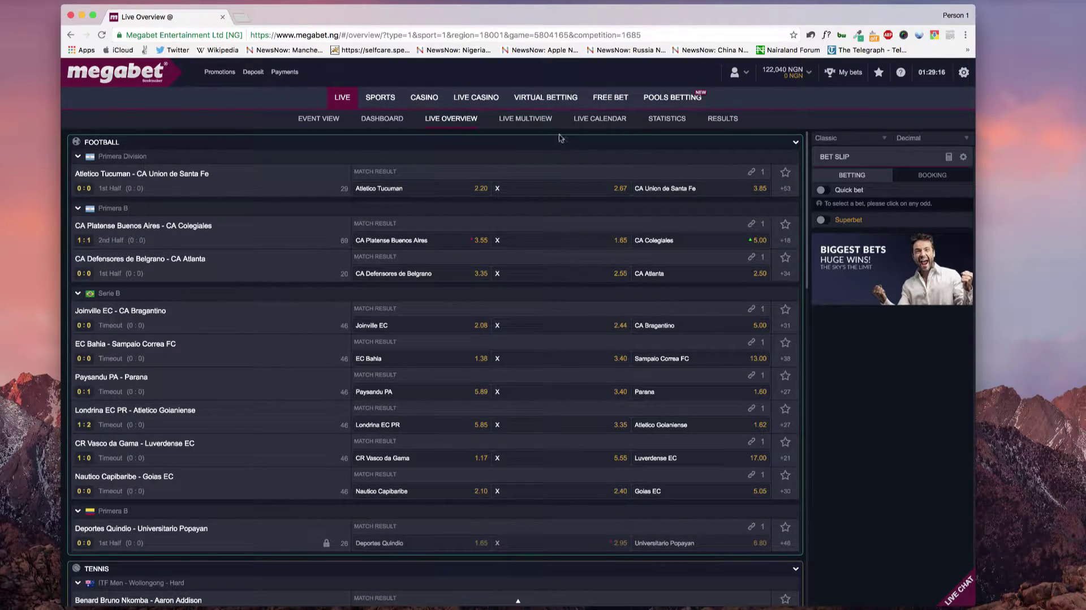
pyautogui.click(518, 119)
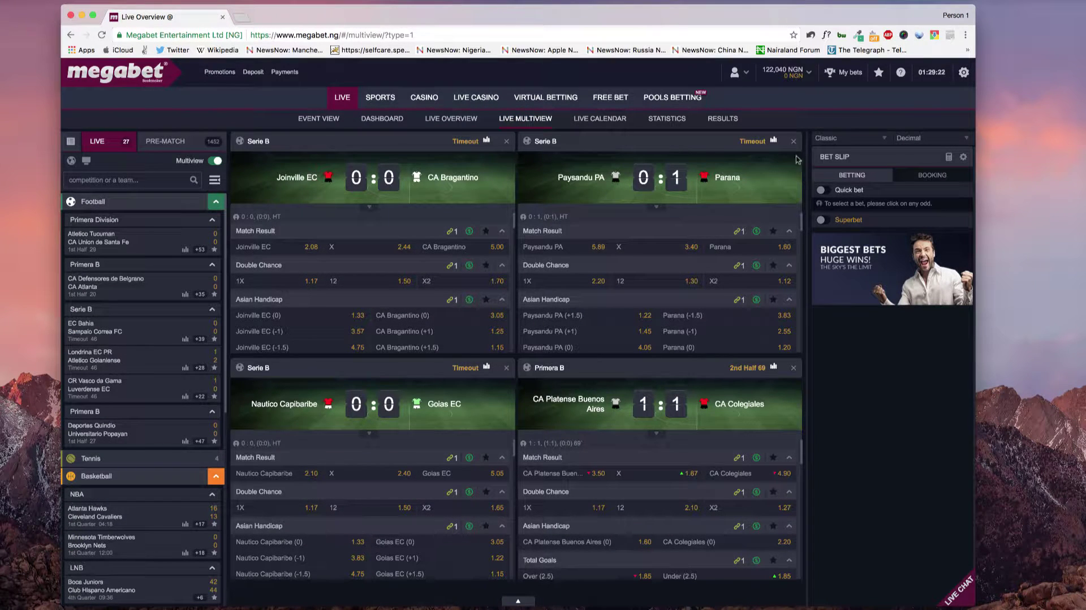
pyautogui.click(793, 141)
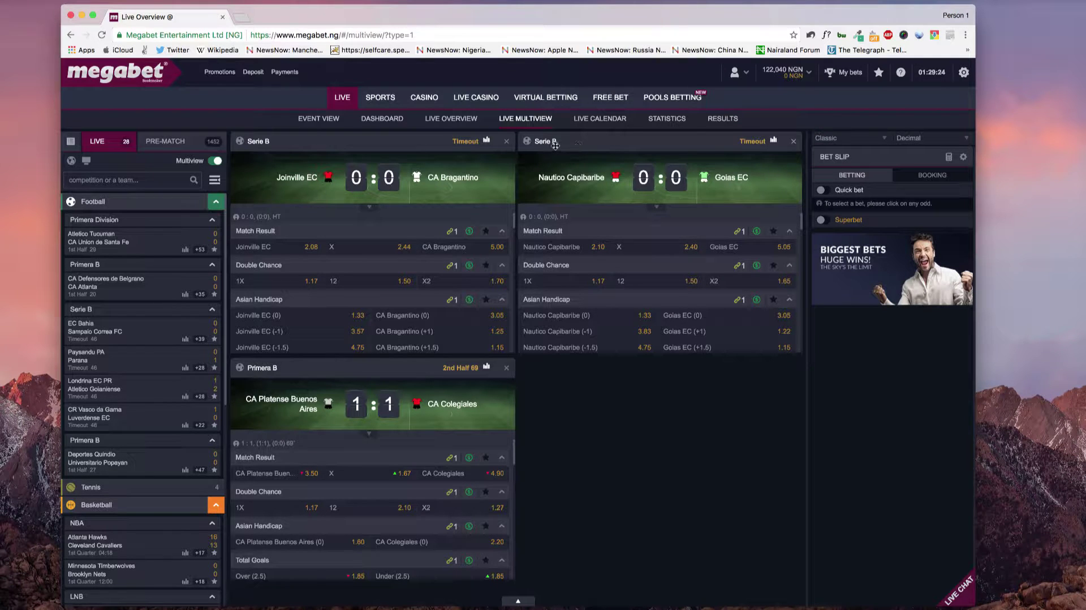
pyautogui.click(506, 141)
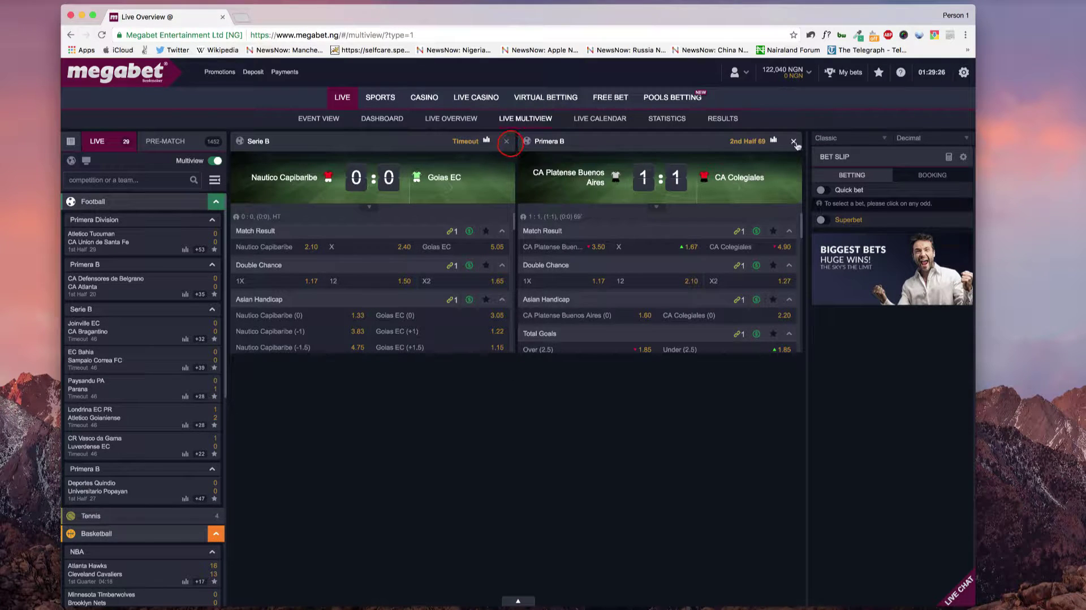
pyautogui.click(793, 140)
pyautogui.click(507, 142)
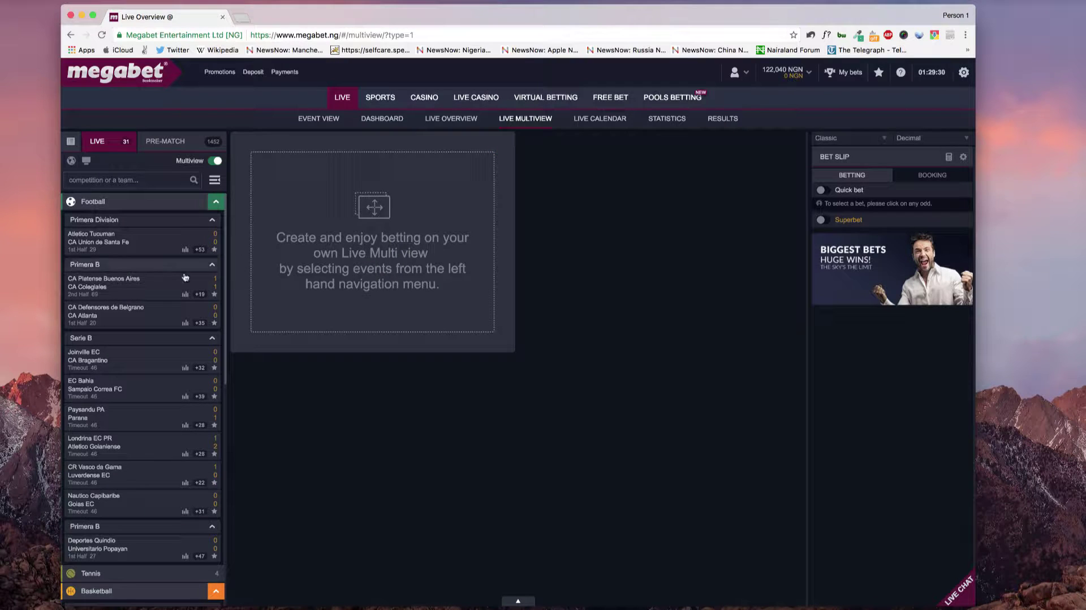
# Add the football match Atletico Tucuman - CA Union de Santa Fe and the NBA game Atlanta Hawks - Cleveland Cavaliers to the multiview.
pyautogui.scroll(-3, 133, 296)
pyautogui.scroll(3, 133, 296)
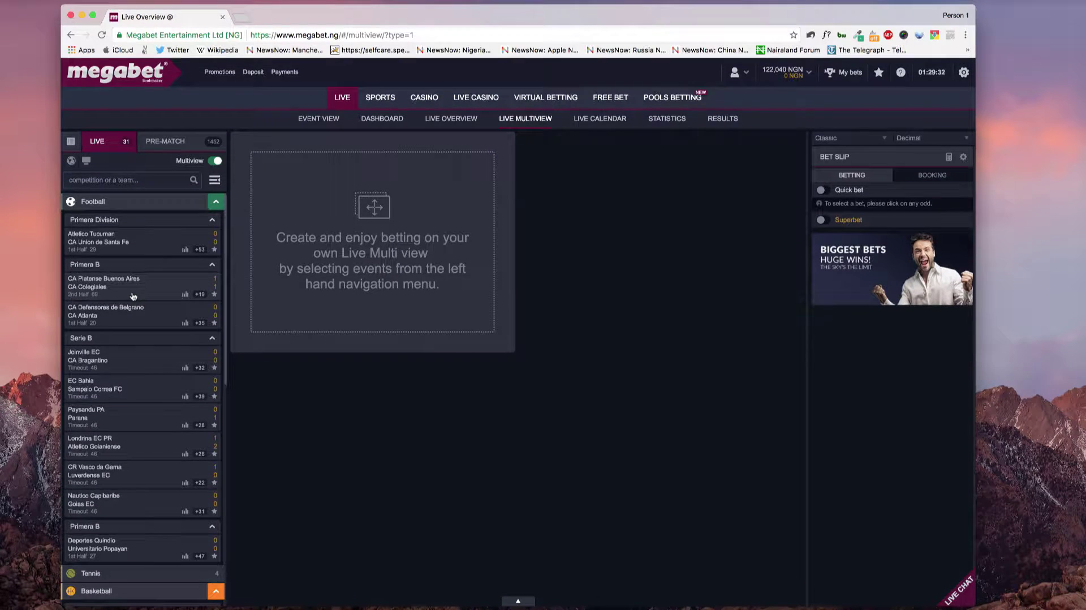
pyautogui.scroll(-5, 133, 296)
pyautogui.scroll(5, 133, 296)
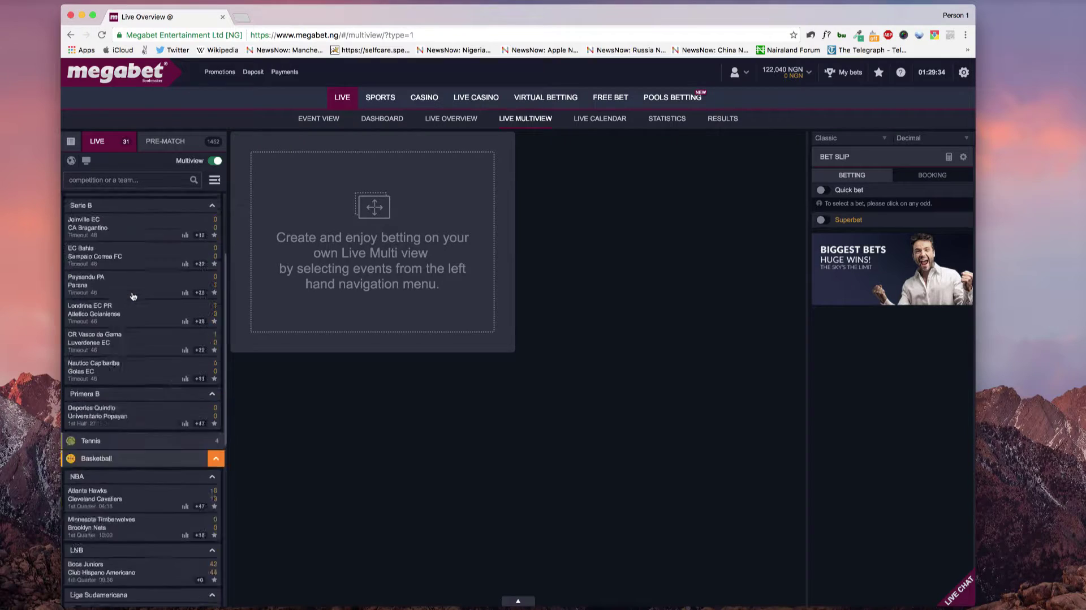
pyautogui.scroll(-15, 133, 295)
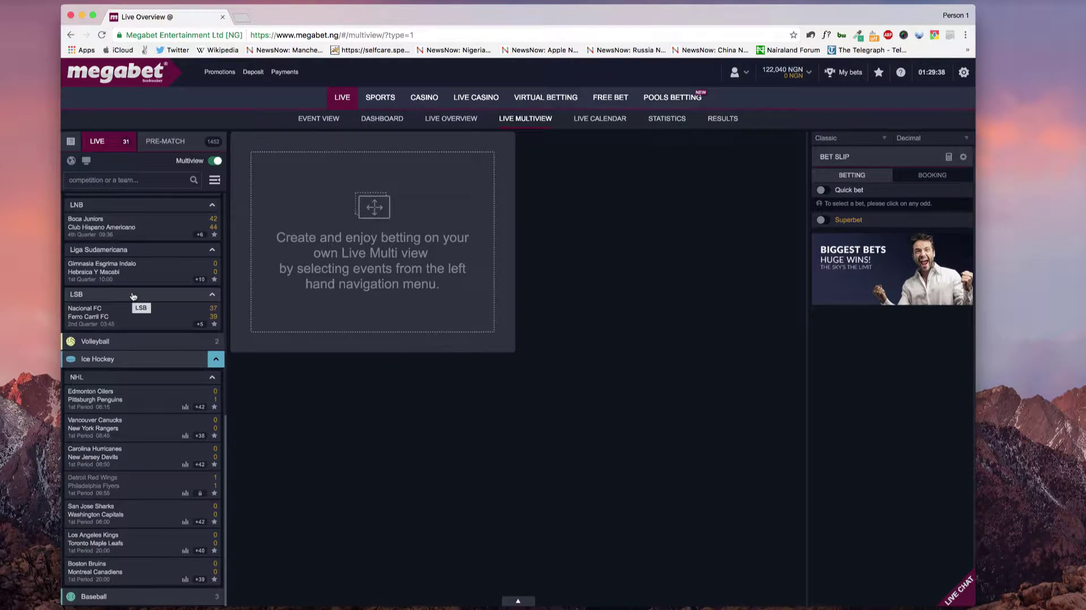
pyautogui.scroll(15, 133, 296)
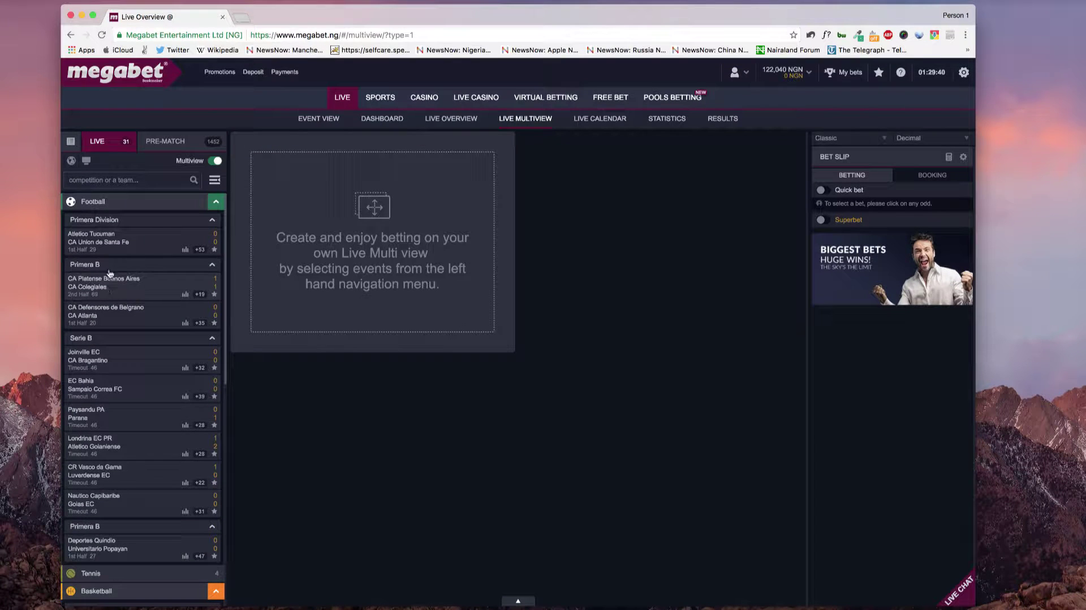
pyautogui.click(115, 243)
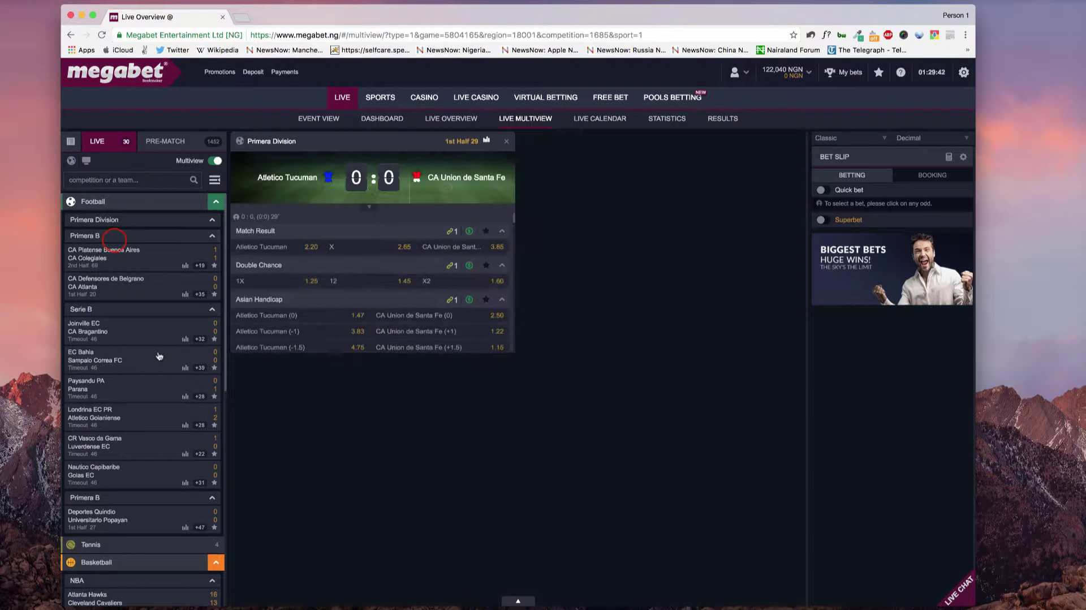
pyautogui.scroll(-5, 153, 354)
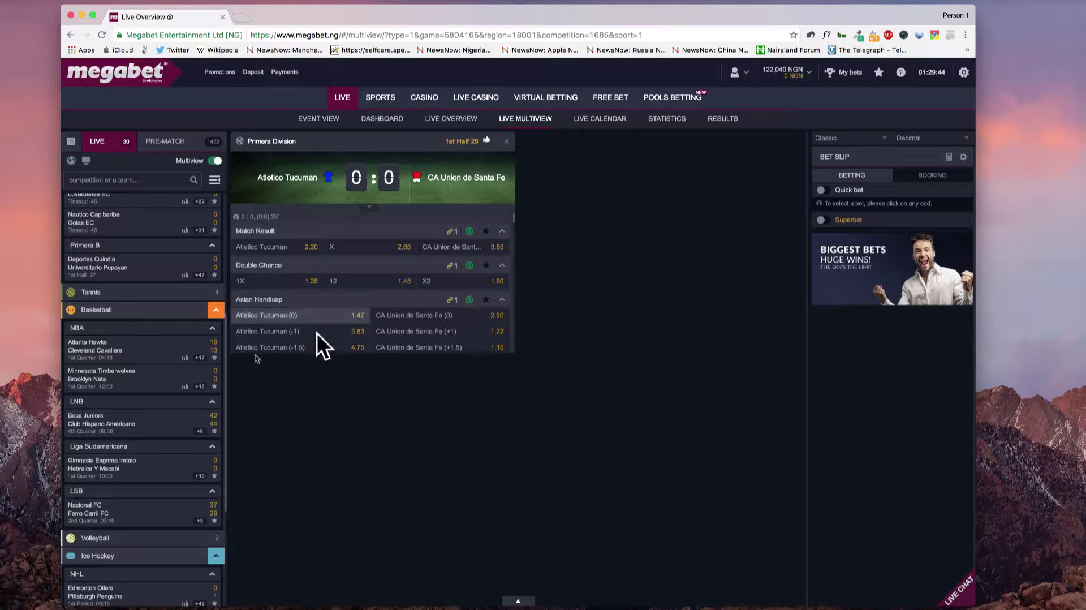
pyautogui.click(105, 350)
# Expand Tennis, add the first ITF Men - Wollongong - Hard match, and add the NHL game Edmonton Oilers - Pittsburgh Penguins to the multiview.
pyautogui.scroll(-5, 142, 396)
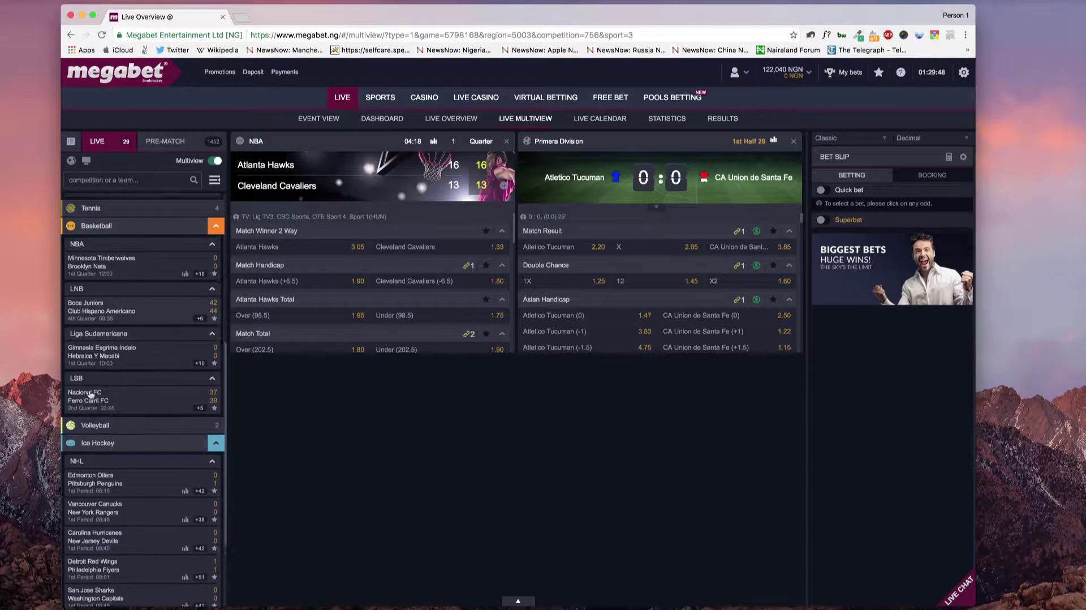
pyautogui.scroll(14, 107, 412)
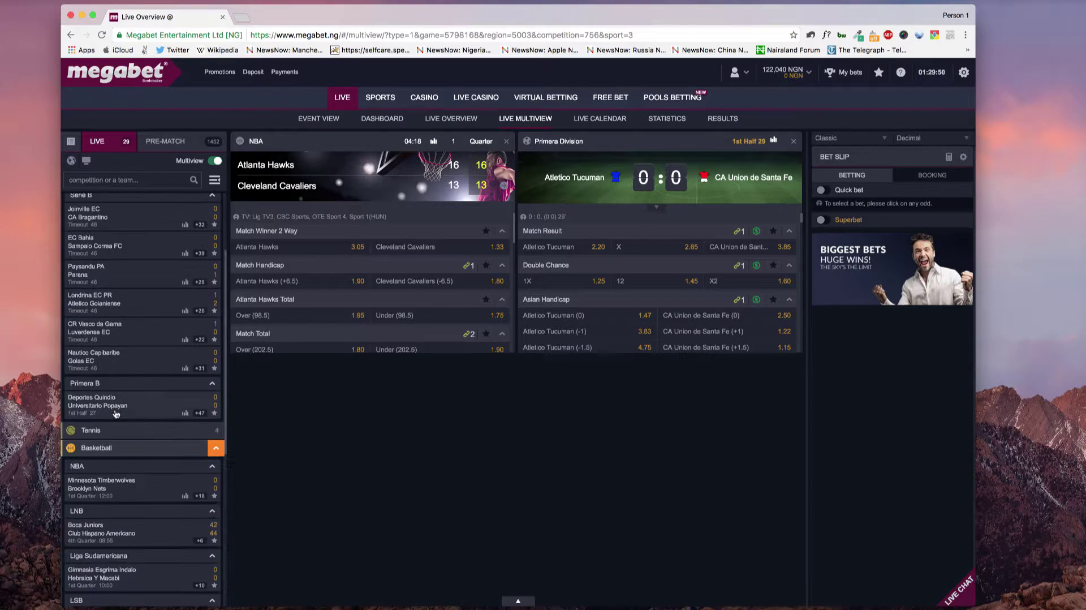
pyautogui.scroll(-7, 116, 414)
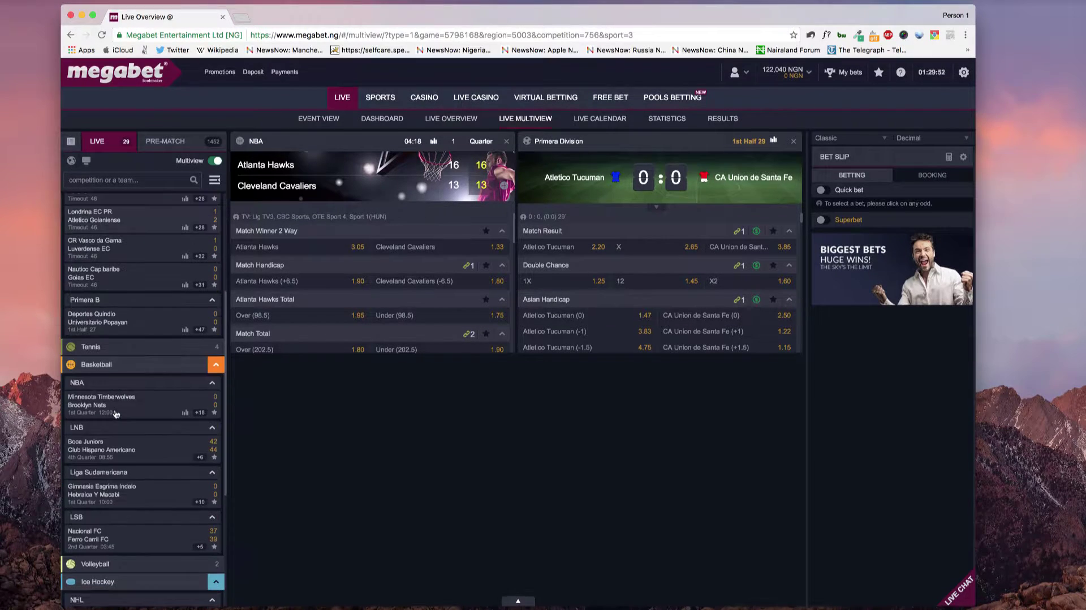
pyautogui.click(115, 348)
pyautogui.click(106, 389)
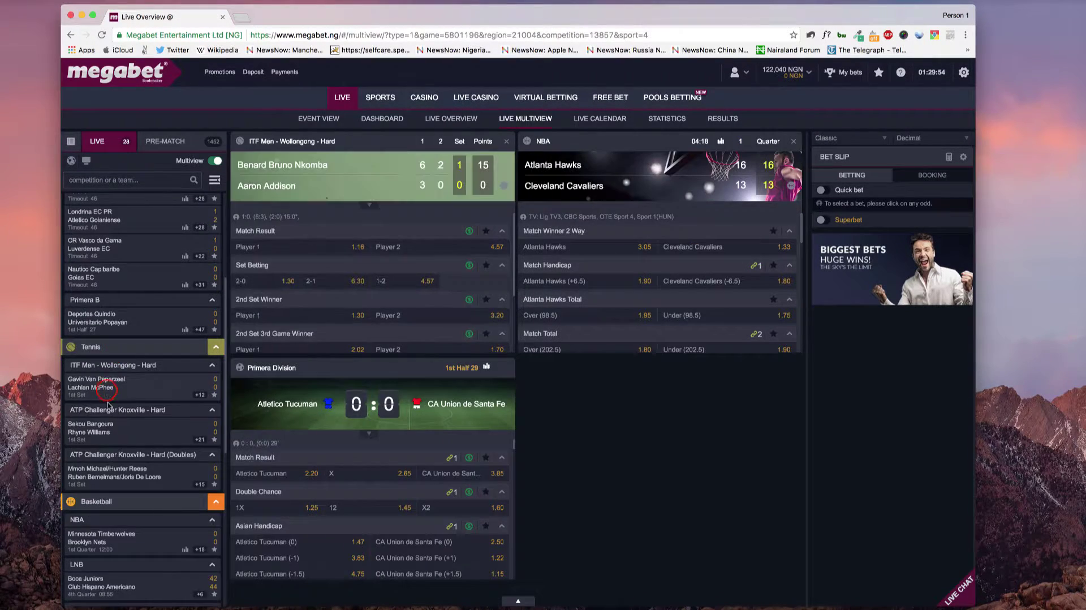
pyautogui.scroll(-8, 107, 402)
pyautogui.click(108, 398)
pyautogui.click(109, 400)
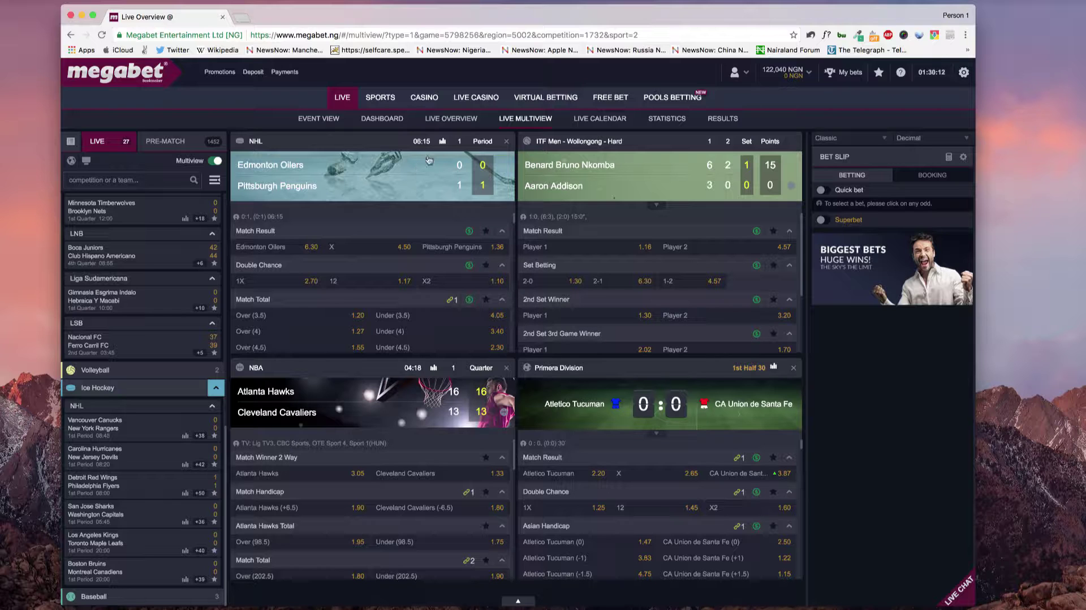
# Open the Live Calendar, look through the football events for 9.11, and switch to 10.11 and 11.11.
pyautogui.click(599, 119)
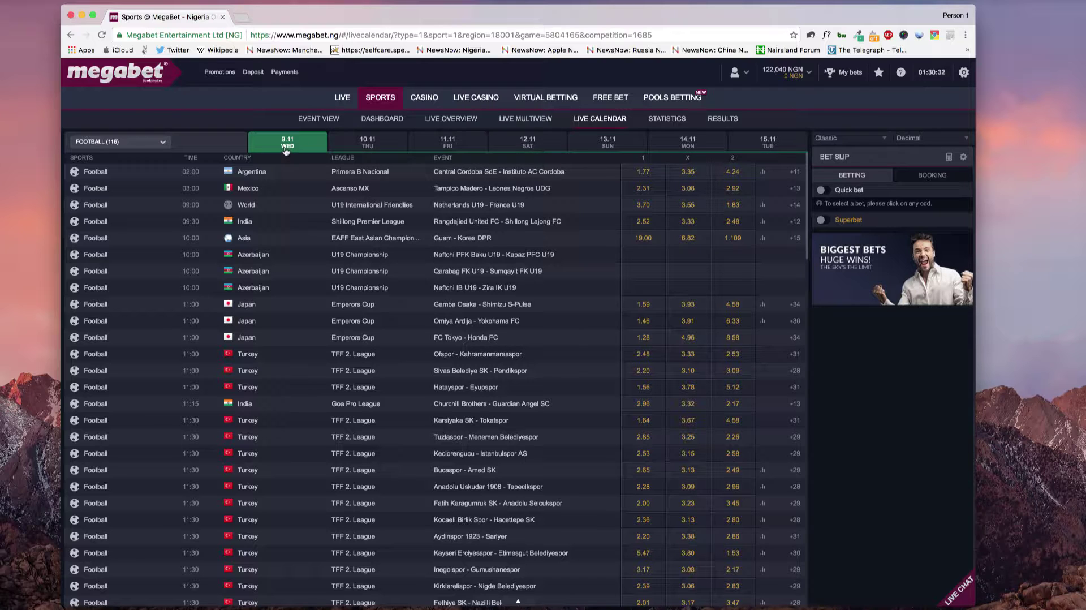
pyautogui.scroll(-10, 316, 209)
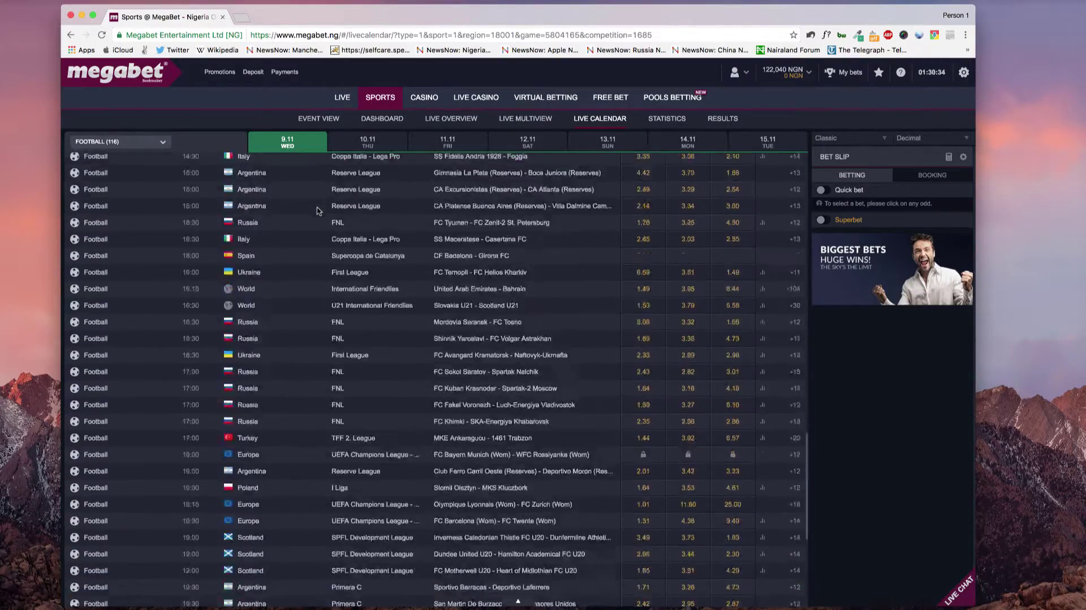
pyautogui.scroll(15, 317, 209)
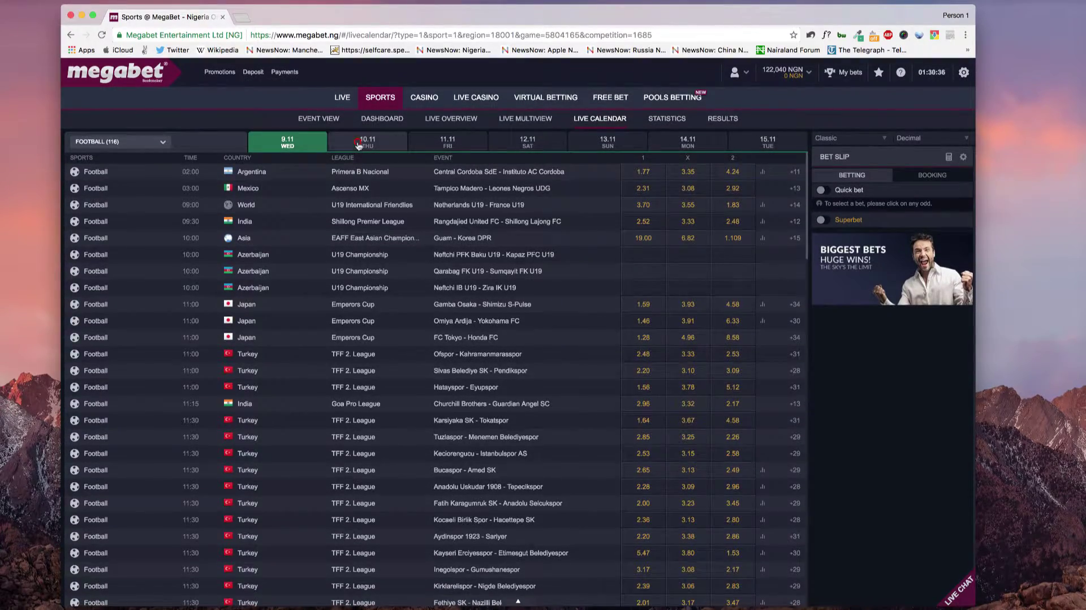
pyautogui.click(358, 143)
pyautogui.click(455, 144)
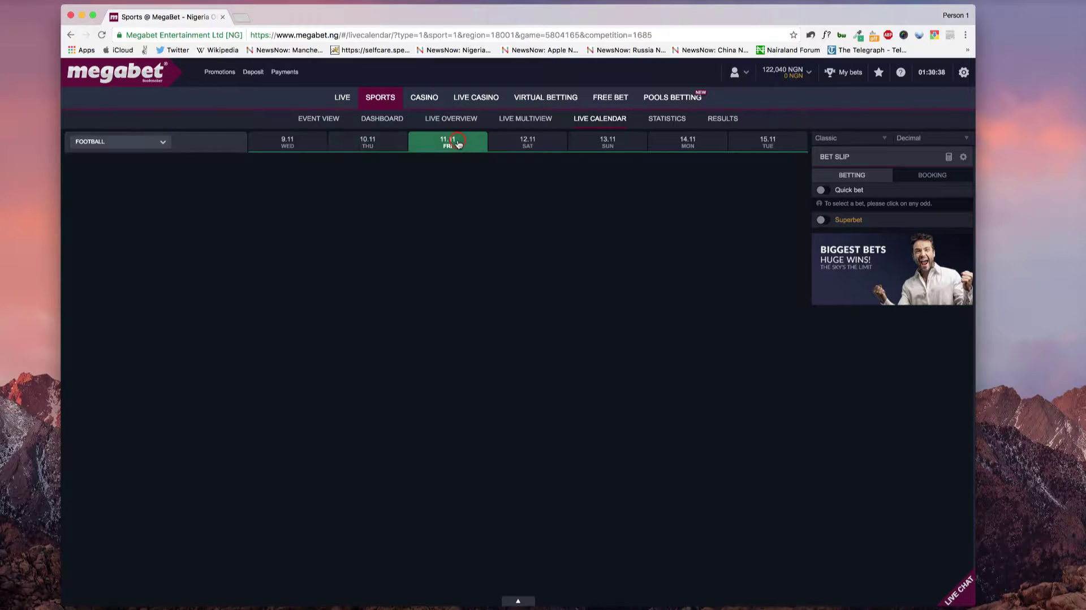
# Change the calendar's sport filter from Football to Tennis.
pyautogui.click(151, 146)
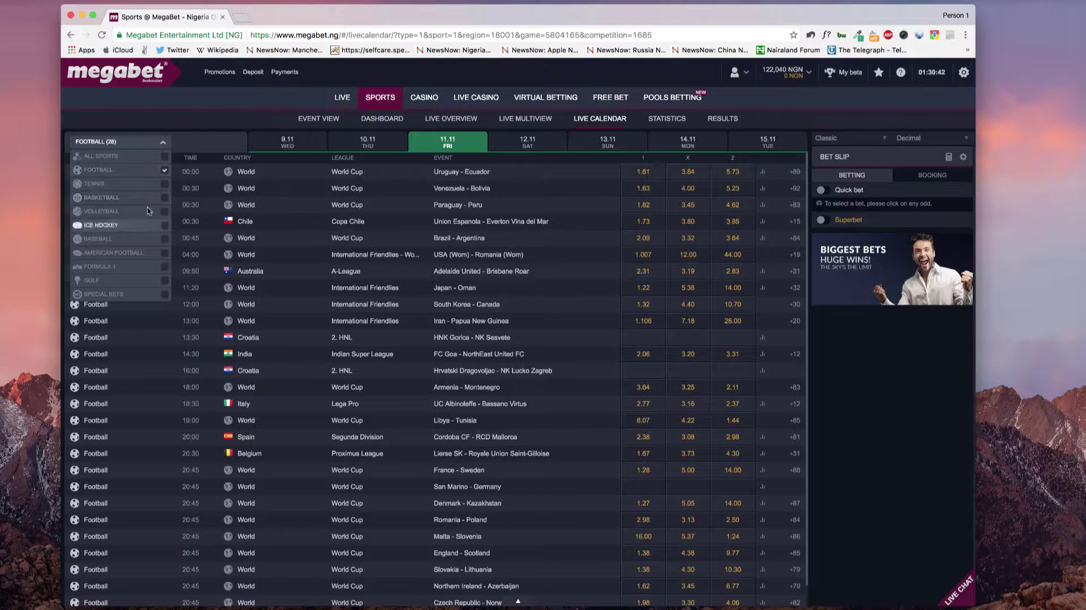
pyautogui.click(163, 170)
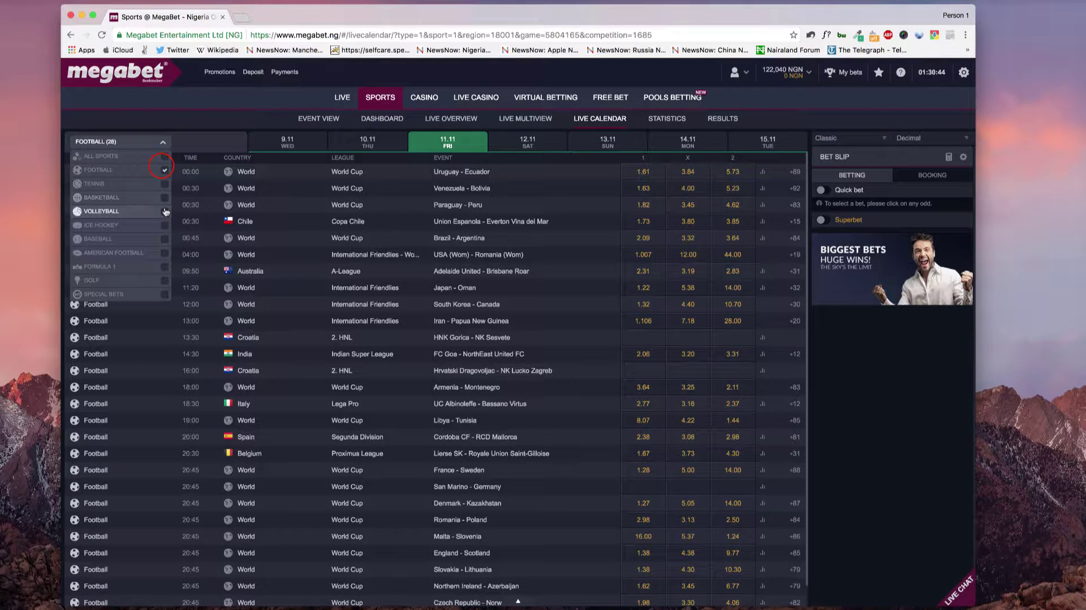
pyautogui.click(164, 183)
pyautogui.click(164, 170)
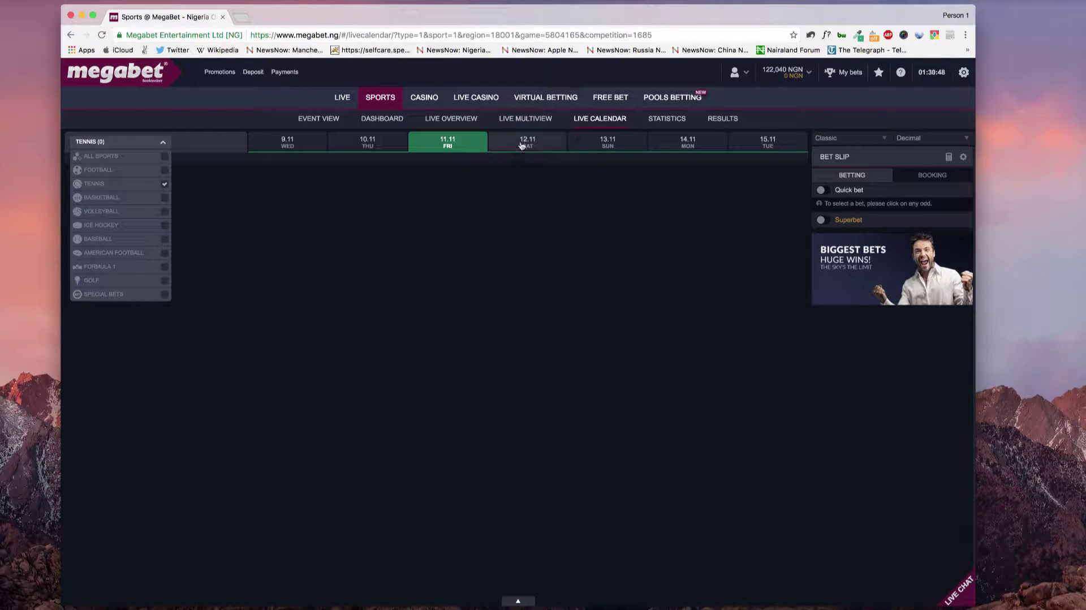
# Check the tennis calendar on the other dates of the week, ending on Thursday 10.11.
pyautogui.click(369, 144)
pyautogui.click(309, 141)
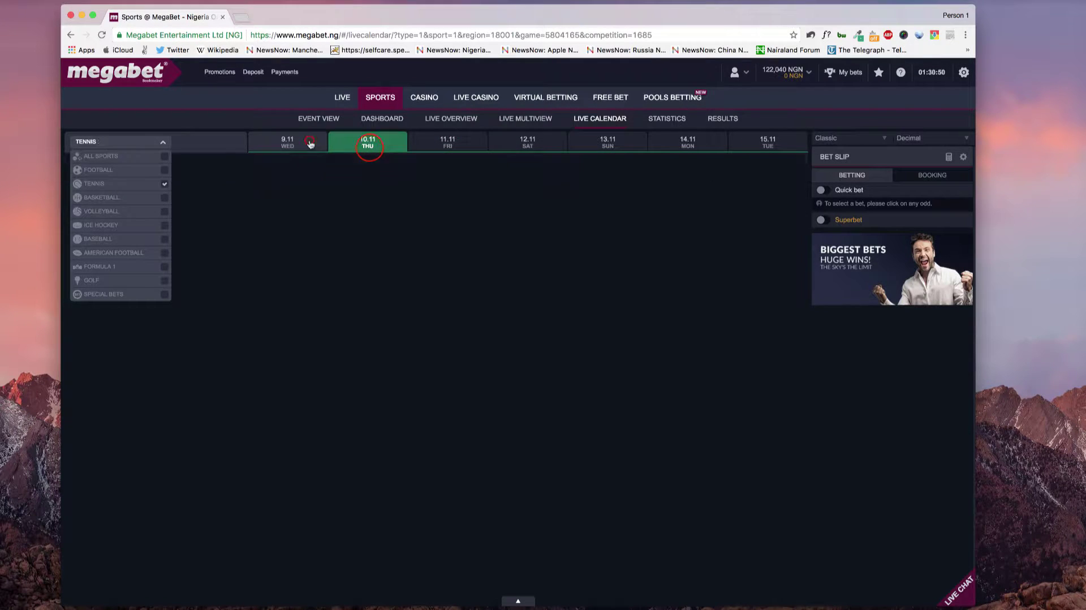
pyautogui.click(688, 142)
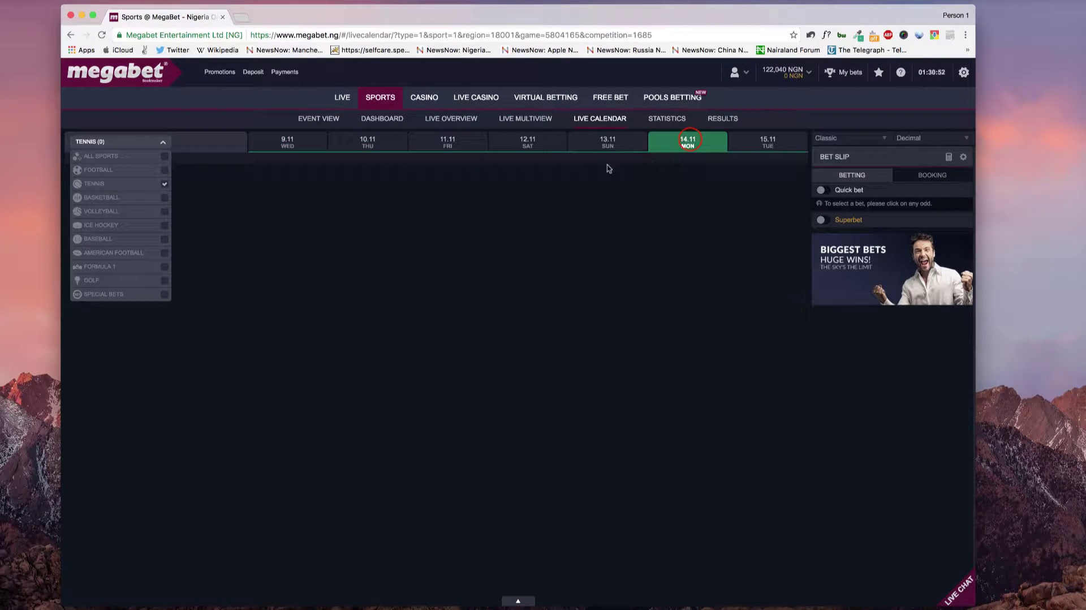
pyautogui.click(750, 144)
pyautogui.click(548, 142)
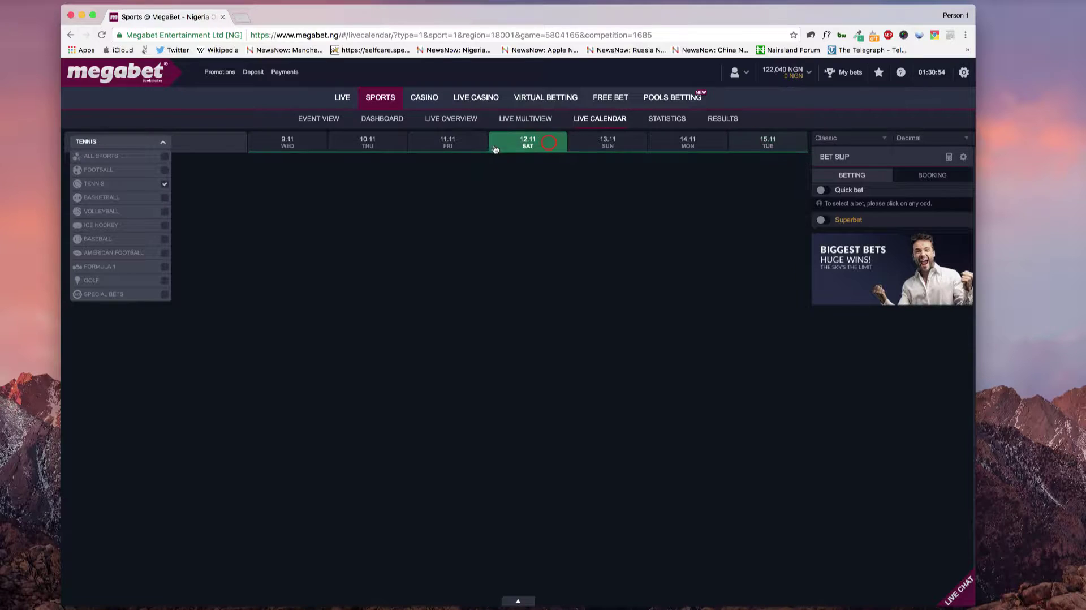
pyautogui.click(449, 146)
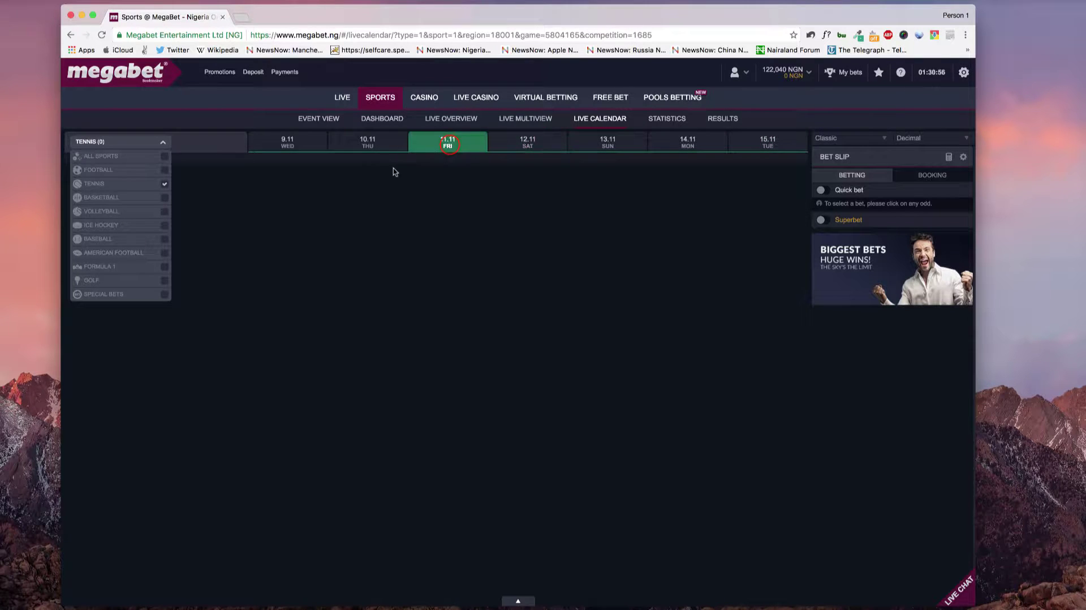
pyautogui.click(379, 143)
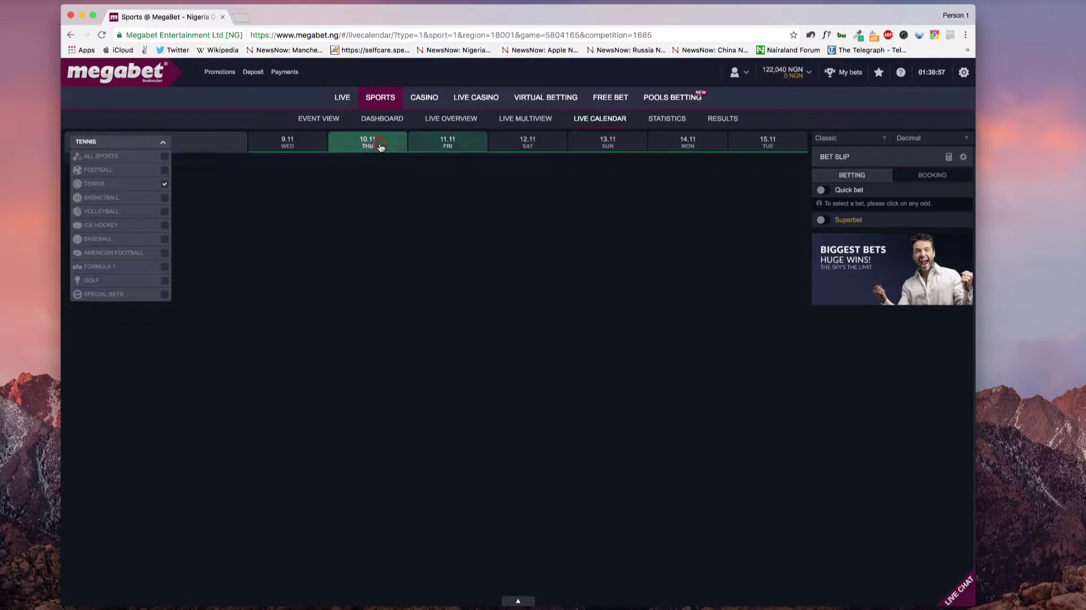
# Set the calendar's sport filter back to Football only and collapse the sport list.
pyautogui.click(164, 183)
pyautogui.click(164, 169)
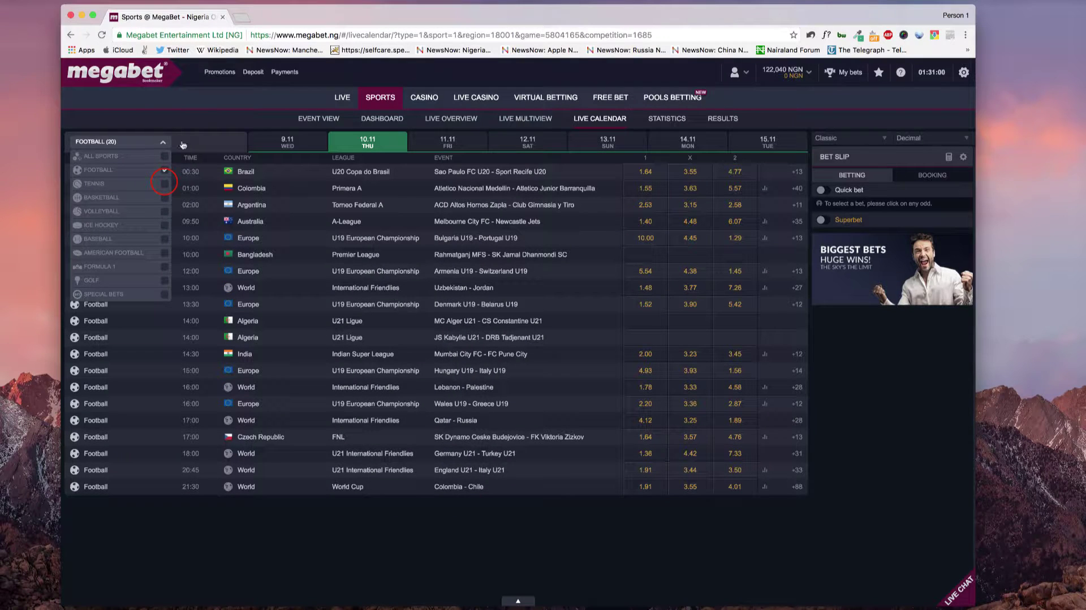
pyautogui.click(162, 142)
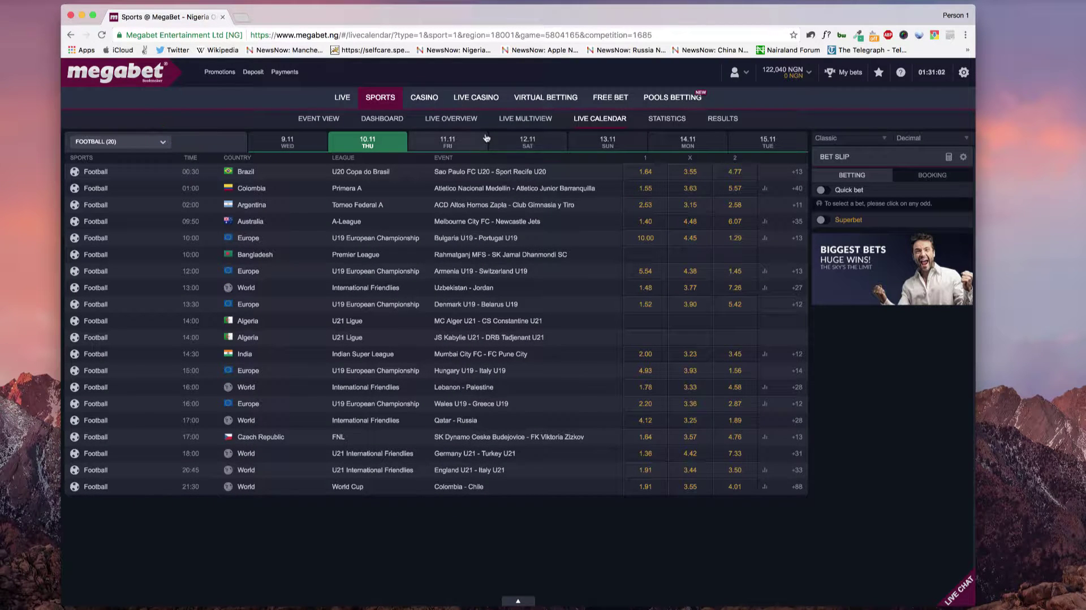
# On the Statistics page, view the Champions League Group A results and fixtures, and open the Results page.
pyautogui.click(665, 119)
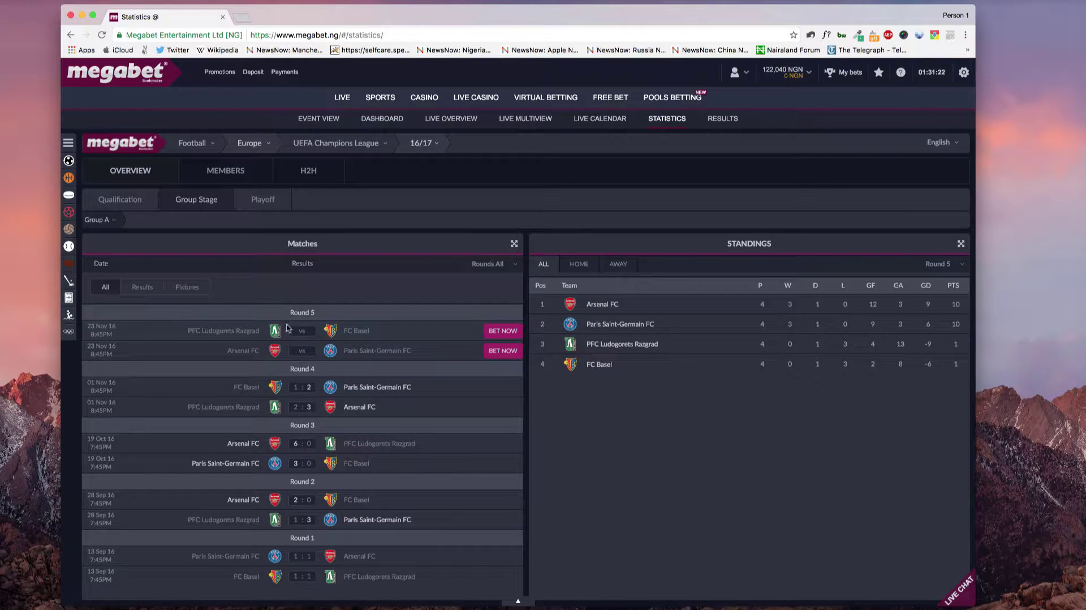
pyautogui.click(142, 287)
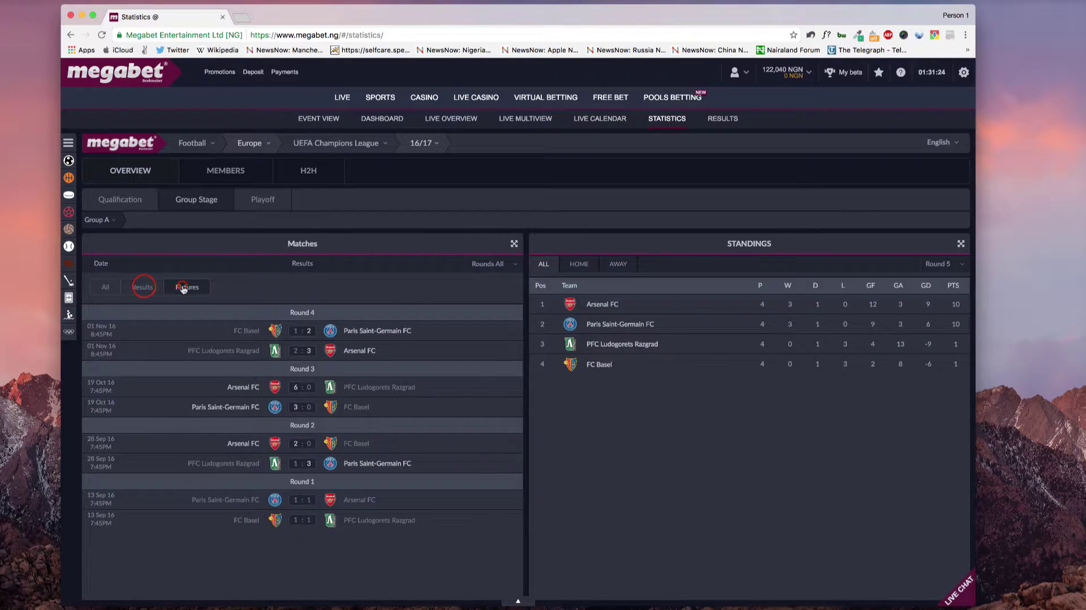
pyautogui.click(184, 286)
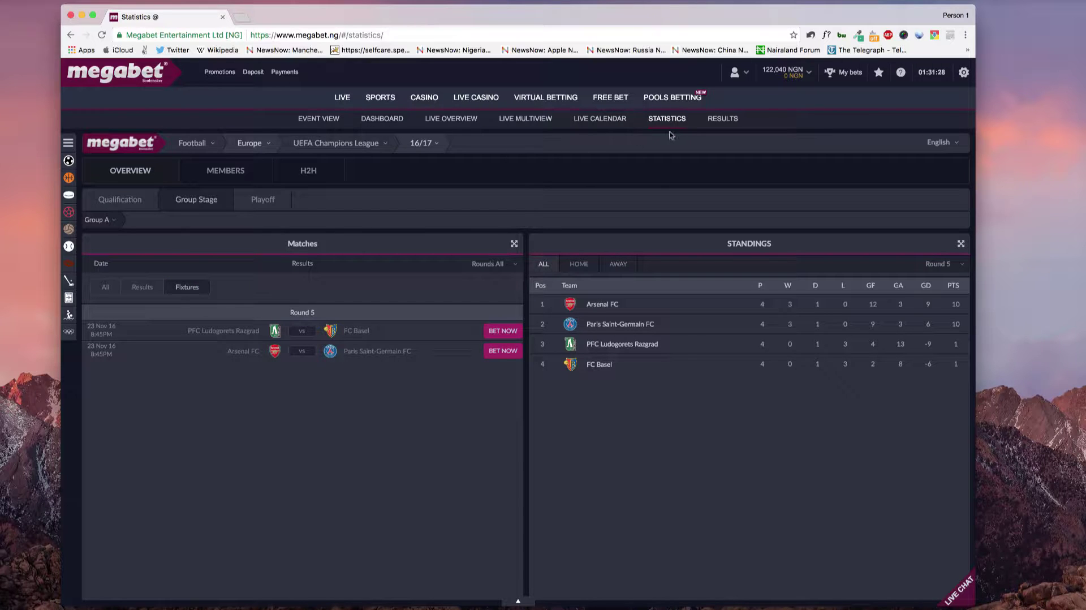
pyautogui.click(718, 121)
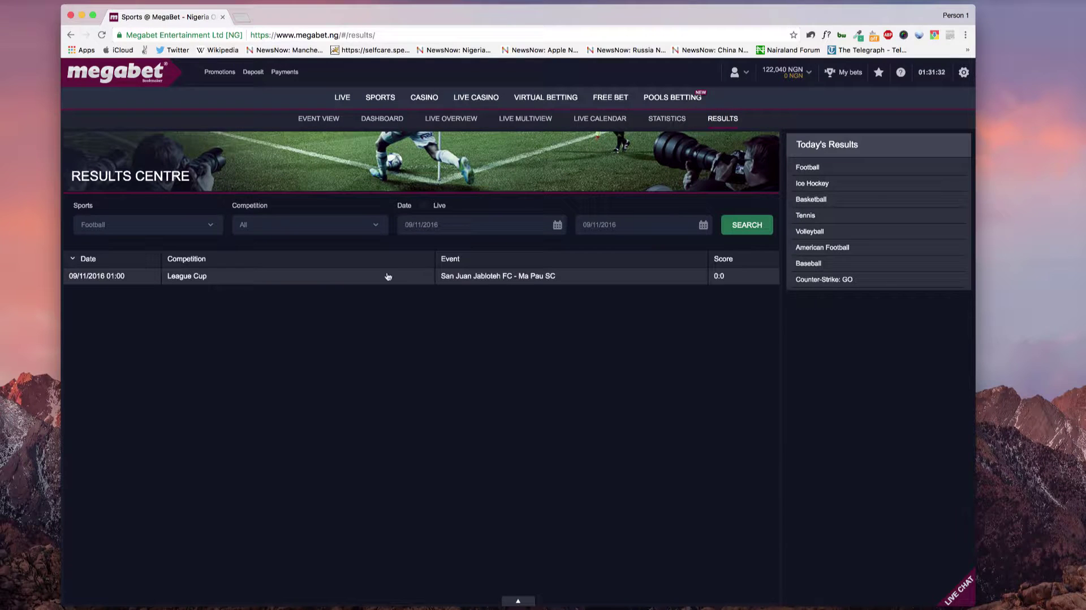
# Search the Results Centre for football results in all competitions from 08/11/2016 to 09/11/2016 and look through the list.
pyautogui.click(211, 226)
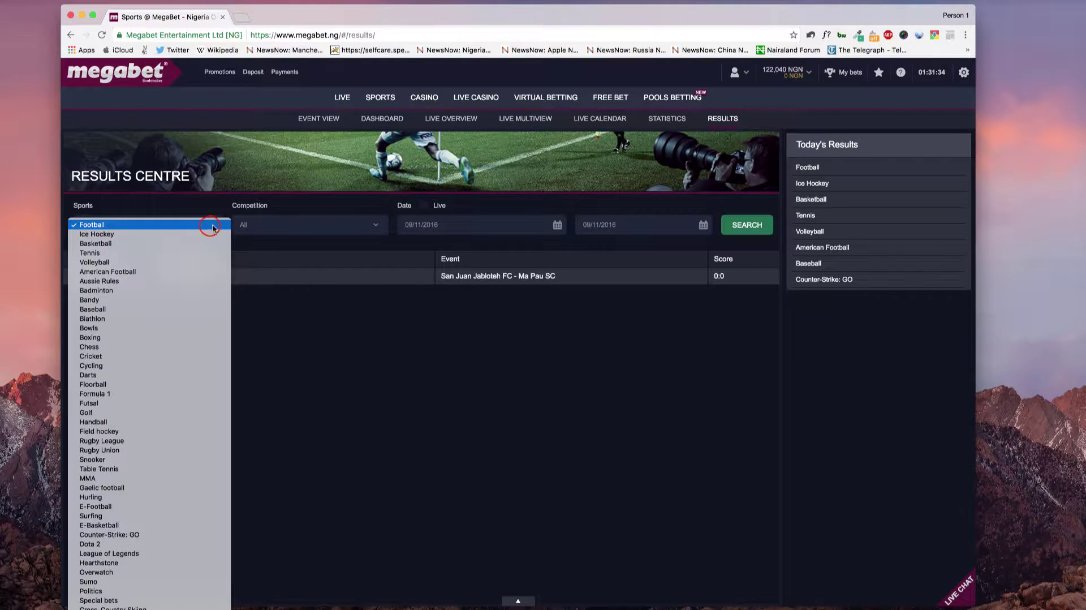
pyautogui.click(273, 244)
pyautogui.click(515, 226)
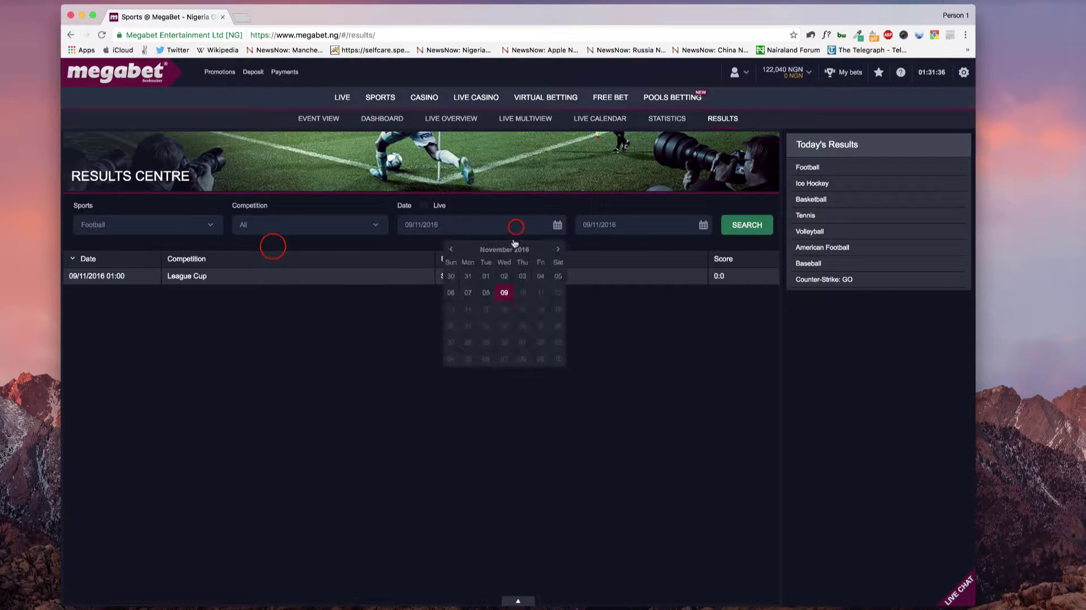
pyautogui.click(490, 293)
pyautogui.click(740, 226)
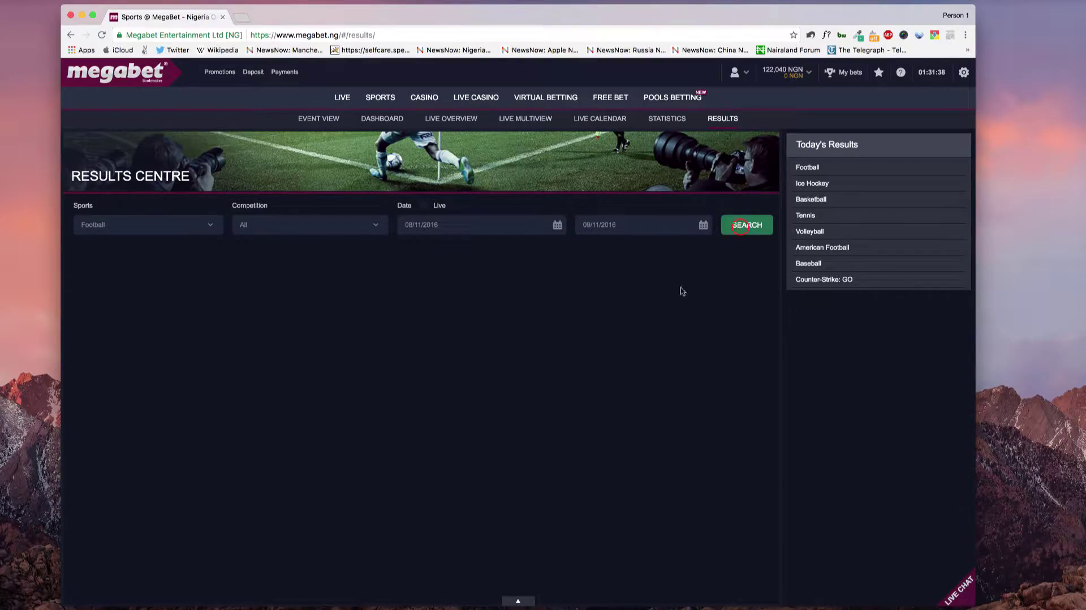
pyautogui.scroll(-10, 418, 303)
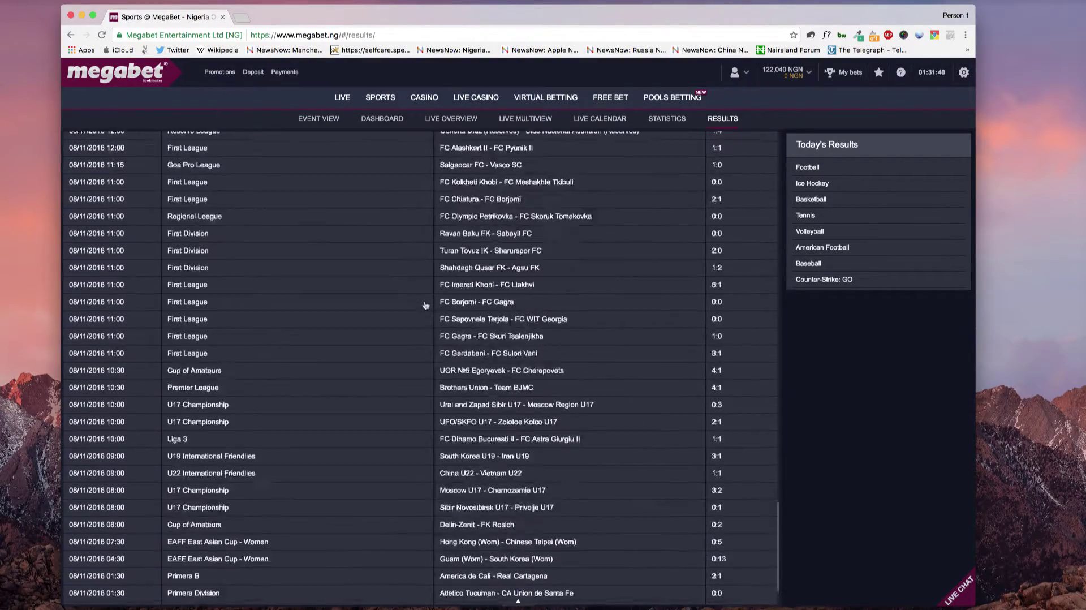
pyautogui.scroll(9, 430, 302)
pyautogui.scroll(2, 430, 303)
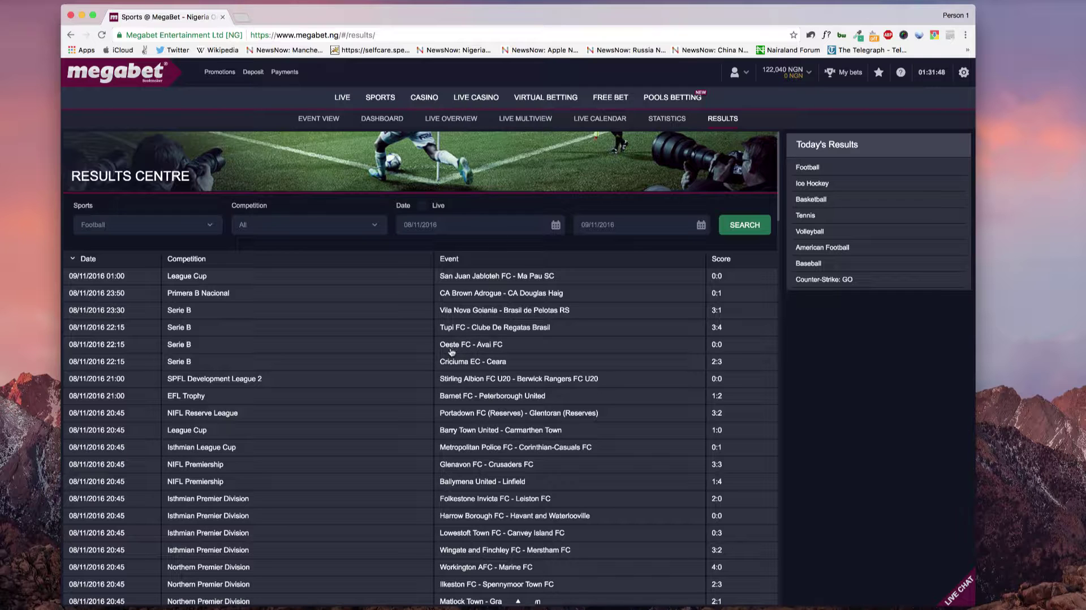
# Open the Sports event view and list the pre-match football games of England's Premier League.
pyautogui.click(377, 99)
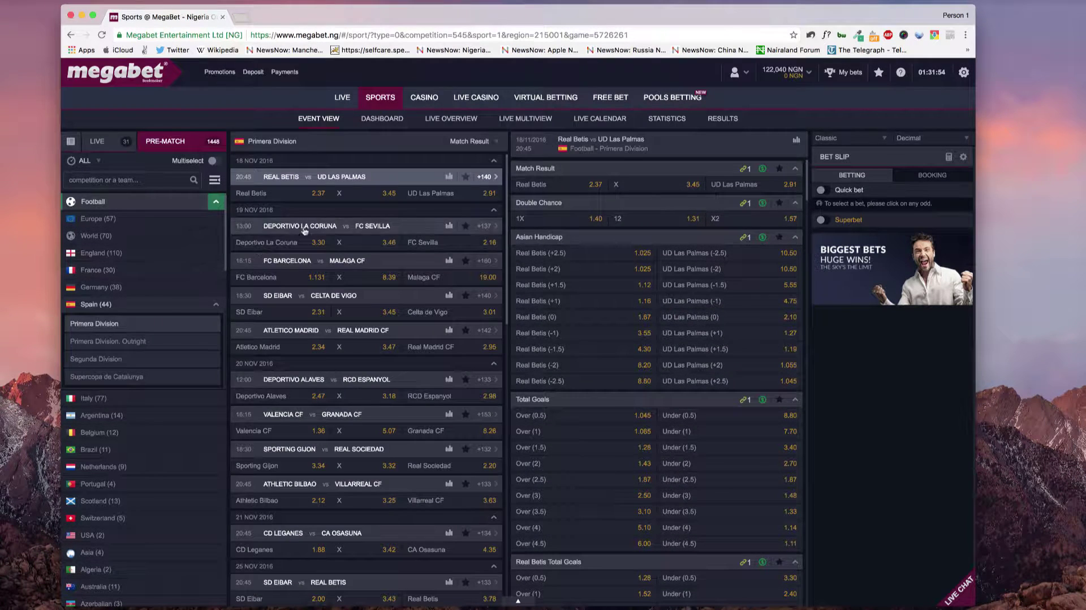
pyautogui.scroll(-5, 347, 262)
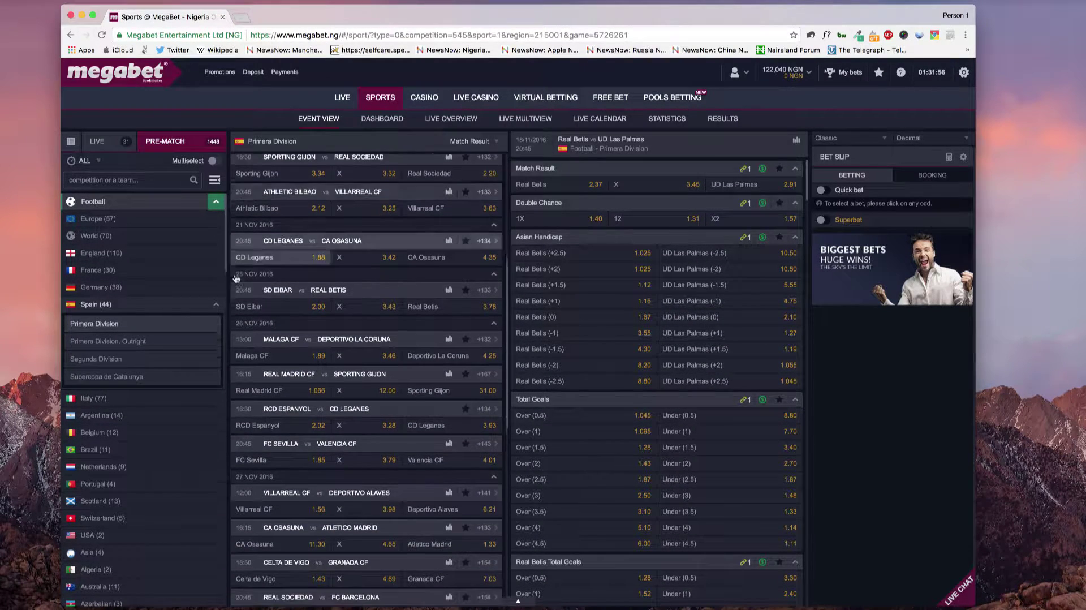
pyautogui.click(116, 253)
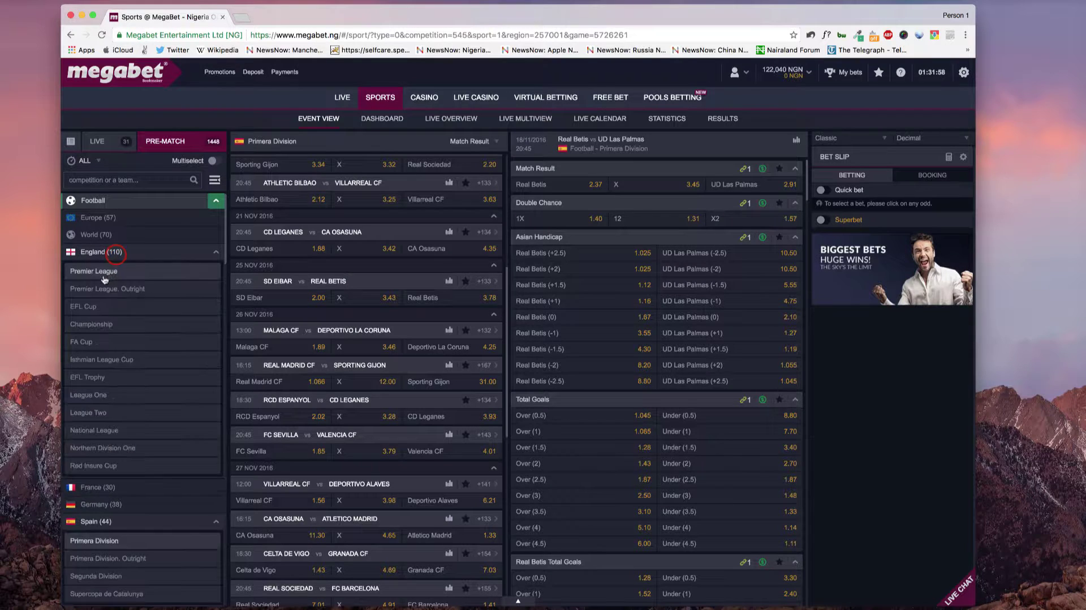
pyautogui.click(104, 273)
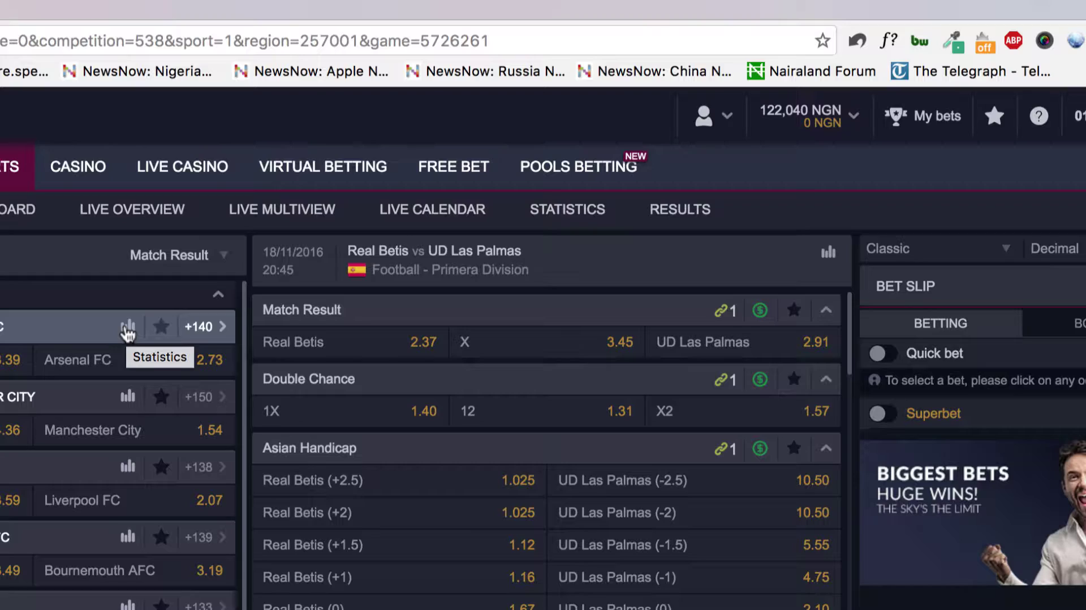
# Examine the head-to-head statistics for Manchester United vs Arsenal FC down to the played matches, and close the statistics window.
pyautogui.click(127, 328)
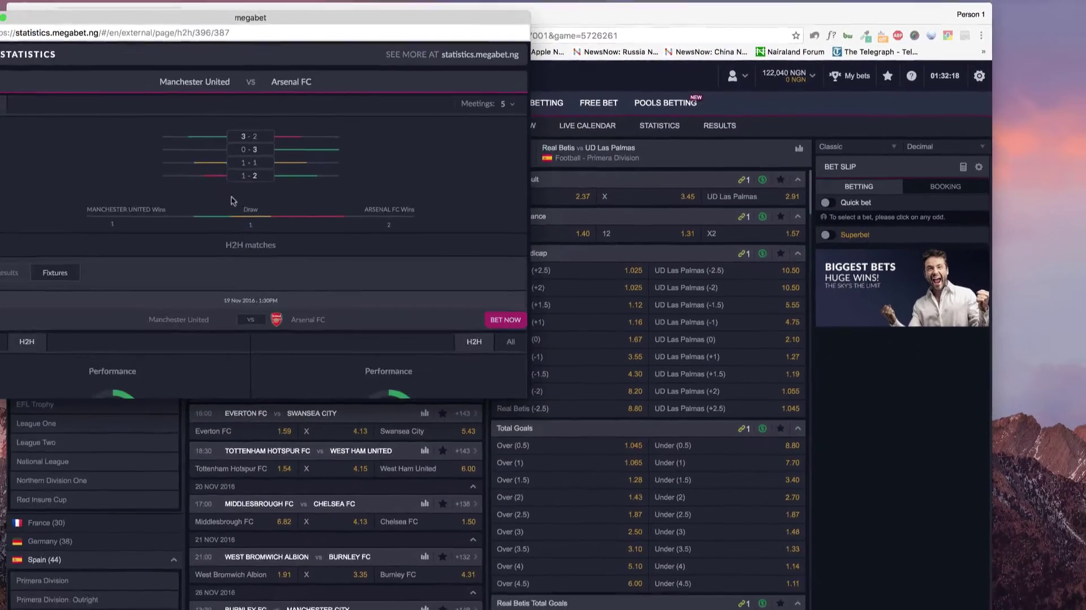
pyautogui.scroll(-5, 273, 244)
pyautogui.scroll(5, 273, 244)
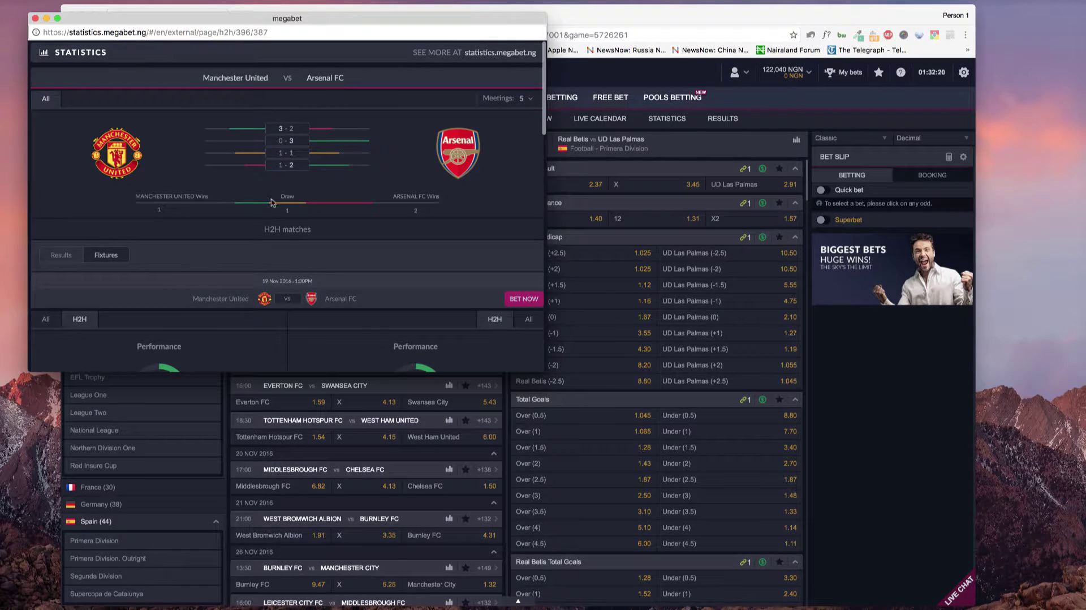
pyautogui.scroll(-10, 271, 203)
pyautogui.scroll(10, 303, 217)
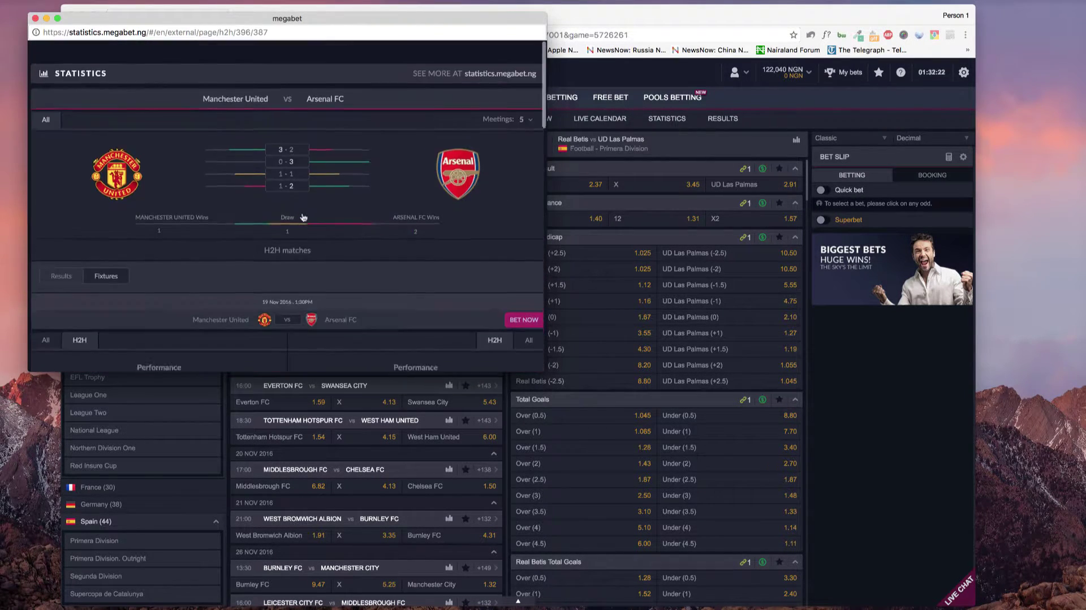
pyautogui.scroll(-15, 303, 217)
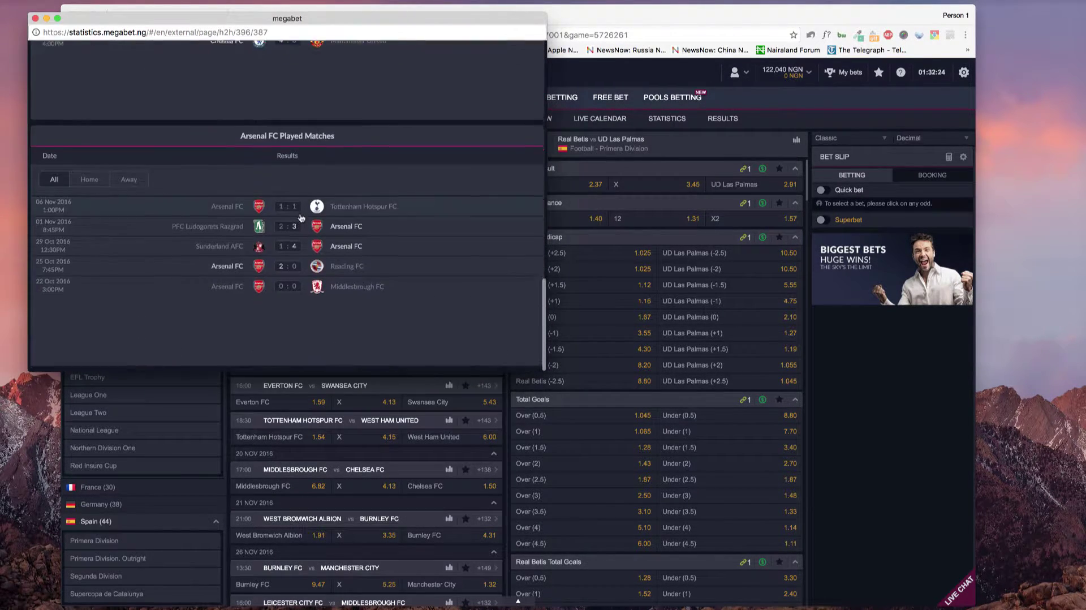
pyautogui.scroll(15, 300, 217)
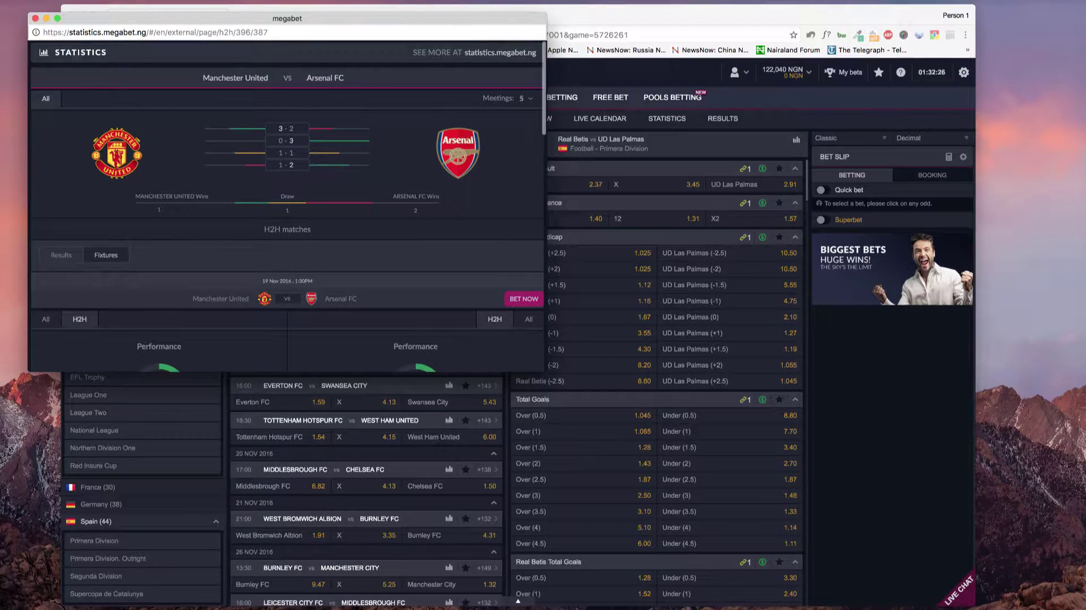
pyautogui.click(35, 19)
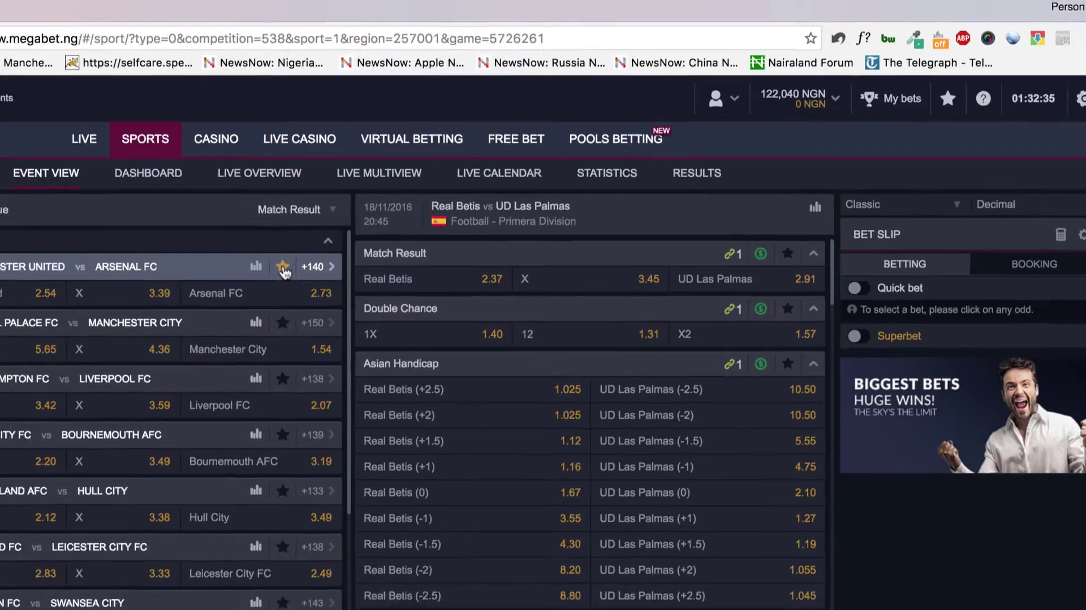
# Add the Manchester United vs Arsenal FC match to the favorites, and collapse and re-expand the Favorites list.
pyautogui.click(284, 267)
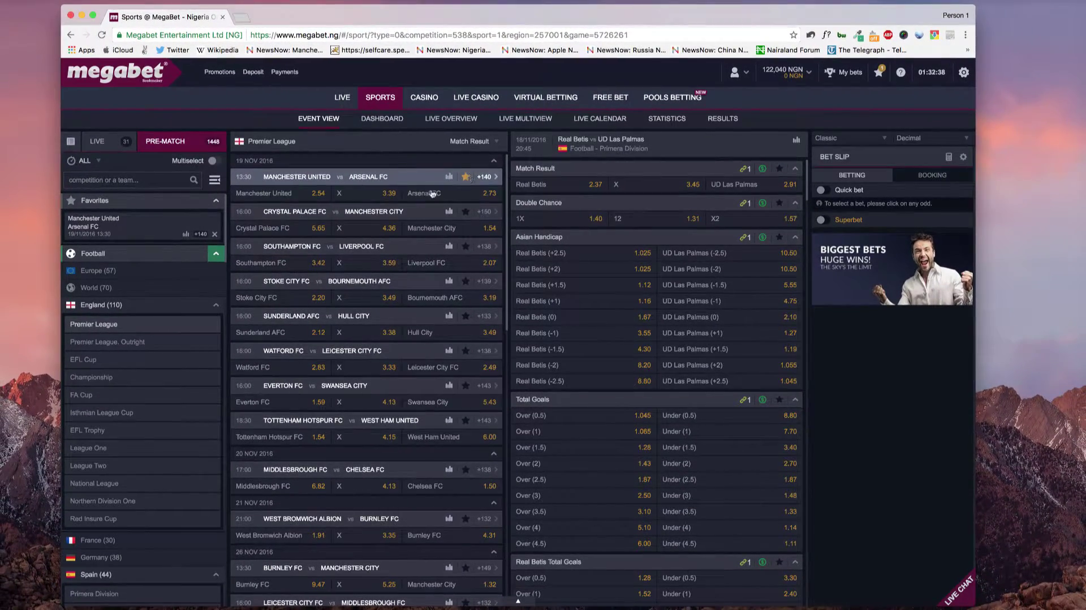
pyautogui.click(98, 201)
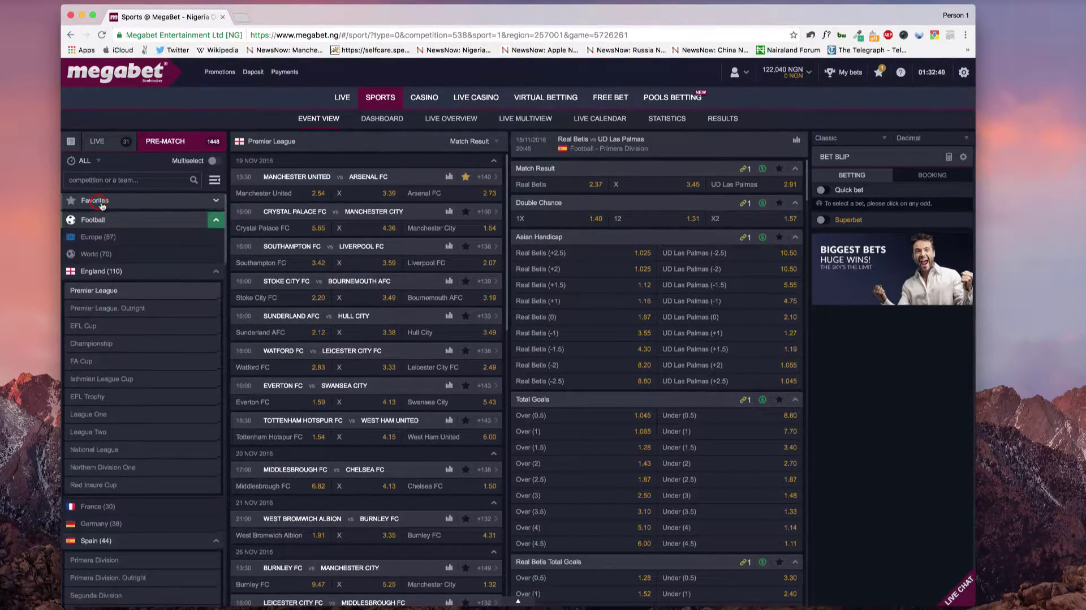
pyautogui.click(216, 202)
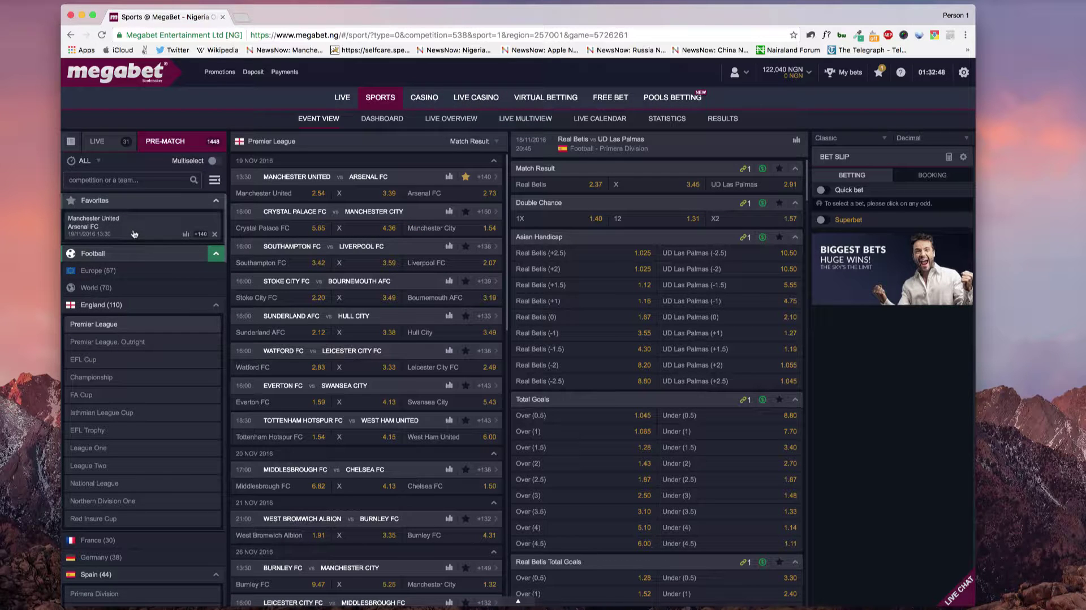
# View the favorite sports events overview, close it, and remove the Manchester United vs Arsenal FC match from the favorites.
pyautogui.click(881, 72)
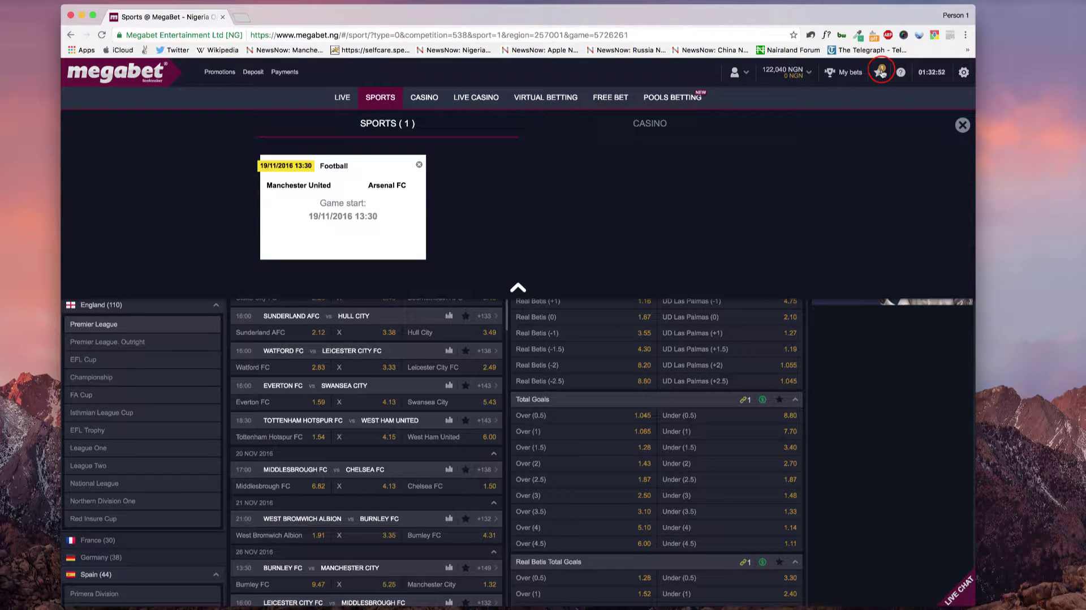
pyautogui.click(960, 125)
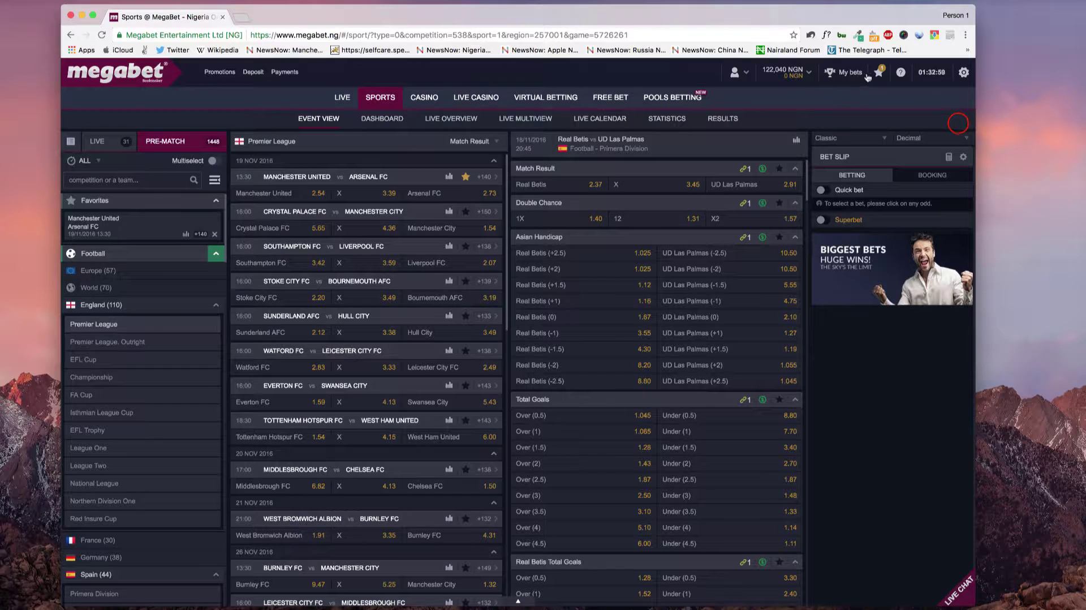
pyautogui.click(465, 178)
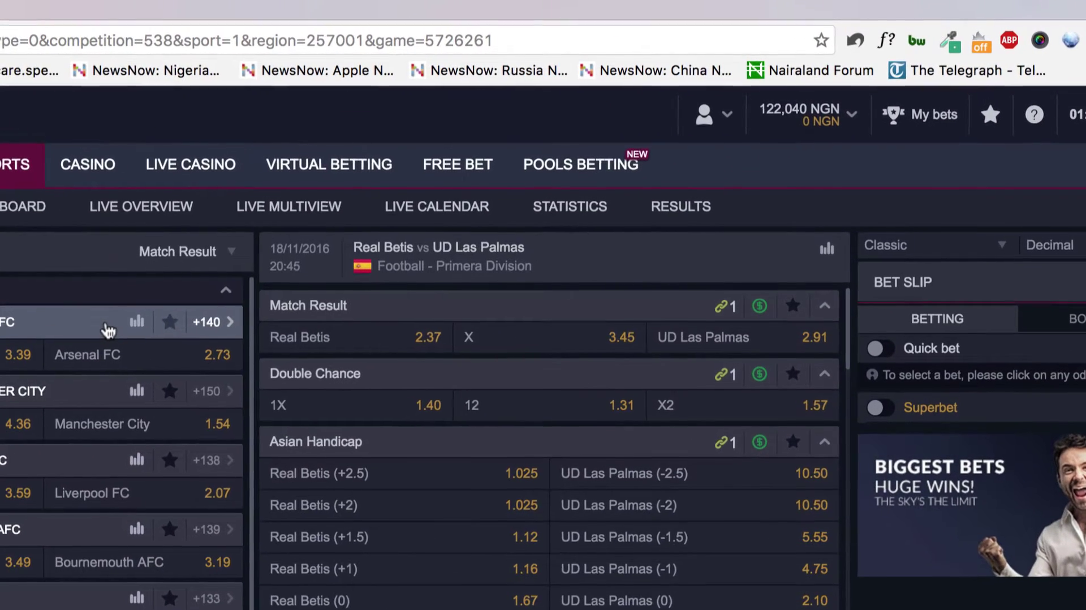
# Open the Manchester United vs Arsenal FC match and look through its betting markets from Match Result to Chance Mix.
pyautogui.click(180, 285)
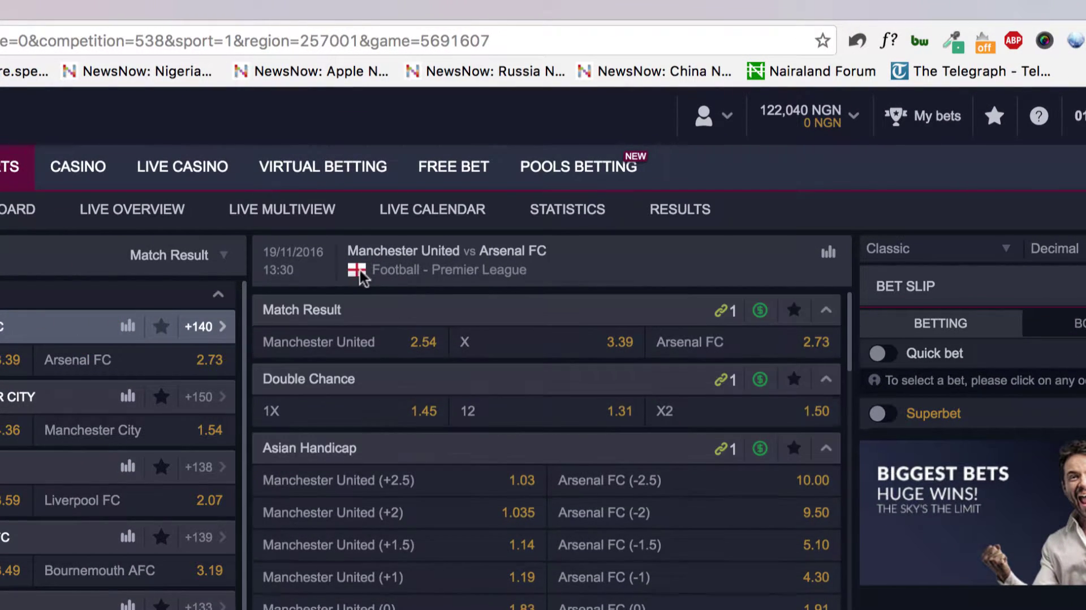
pyautogui.scroll(-10, 283, 480)
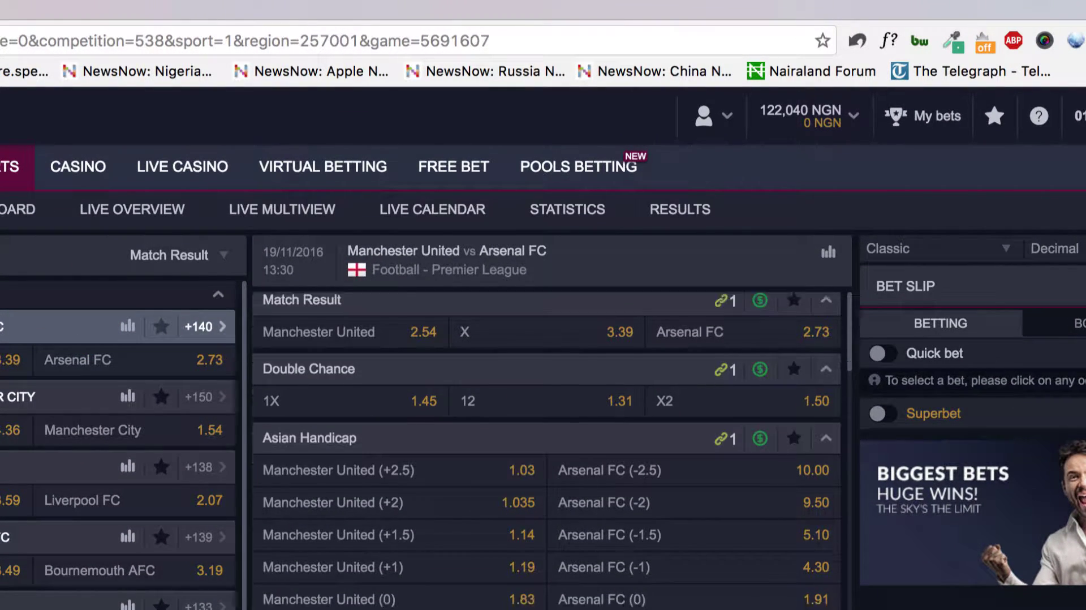
pyautogui.scroll(-5, 546, 447)
pyautogui.scroll(15, 546, 447)
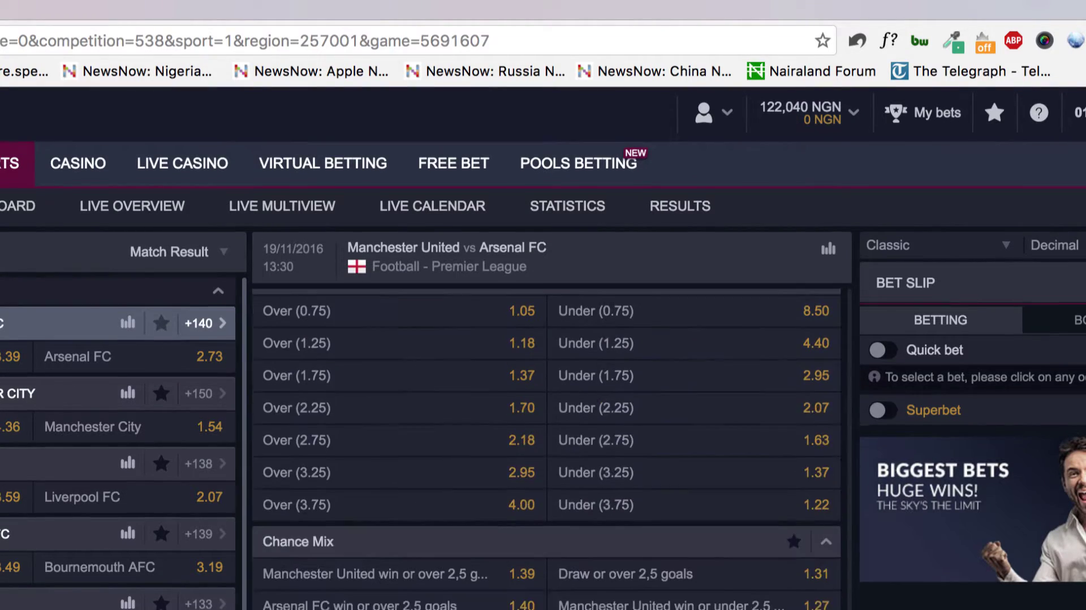
pyautogui.scroll(-5, 547, 446)
pyautogui.scroll(10, 546, 446)
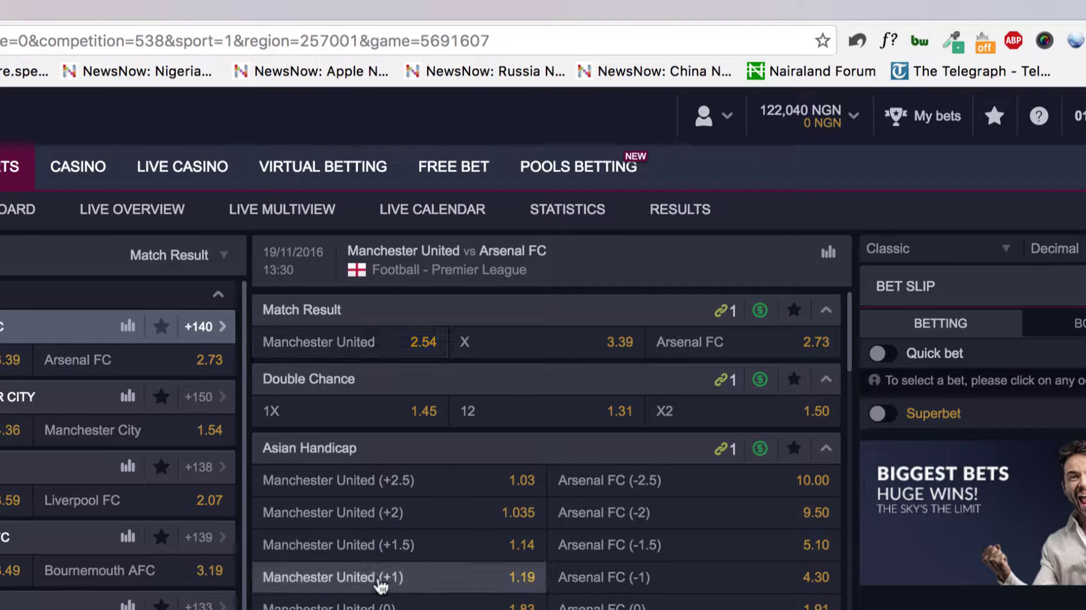
pyautogui.scroll(-10, 377, 582)
pyautogui.scroll(-5, 378, 590)
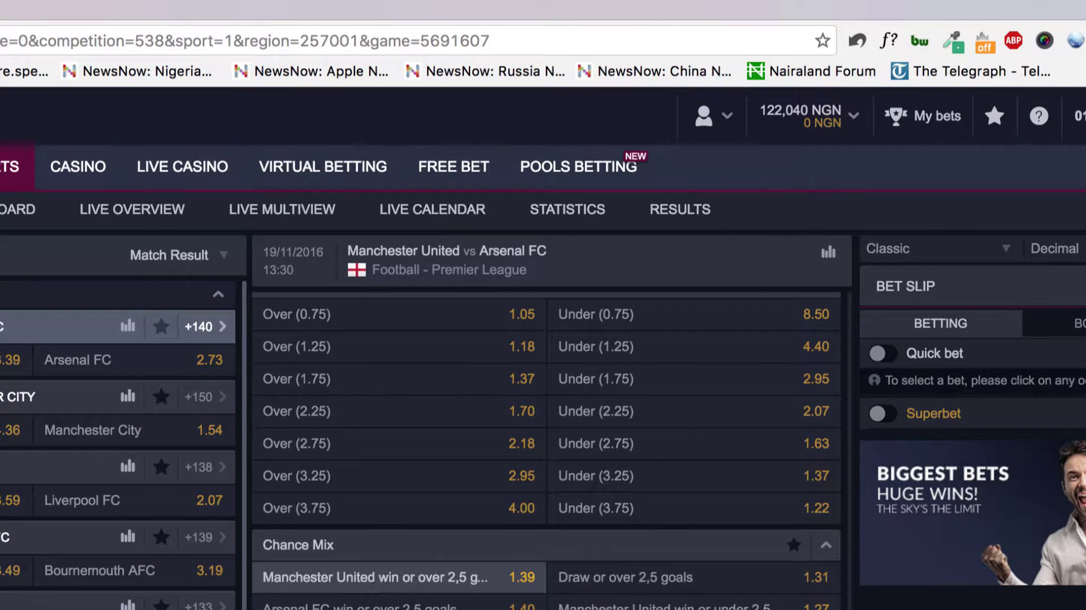
pyautogui.scroll(15, 378, 588)
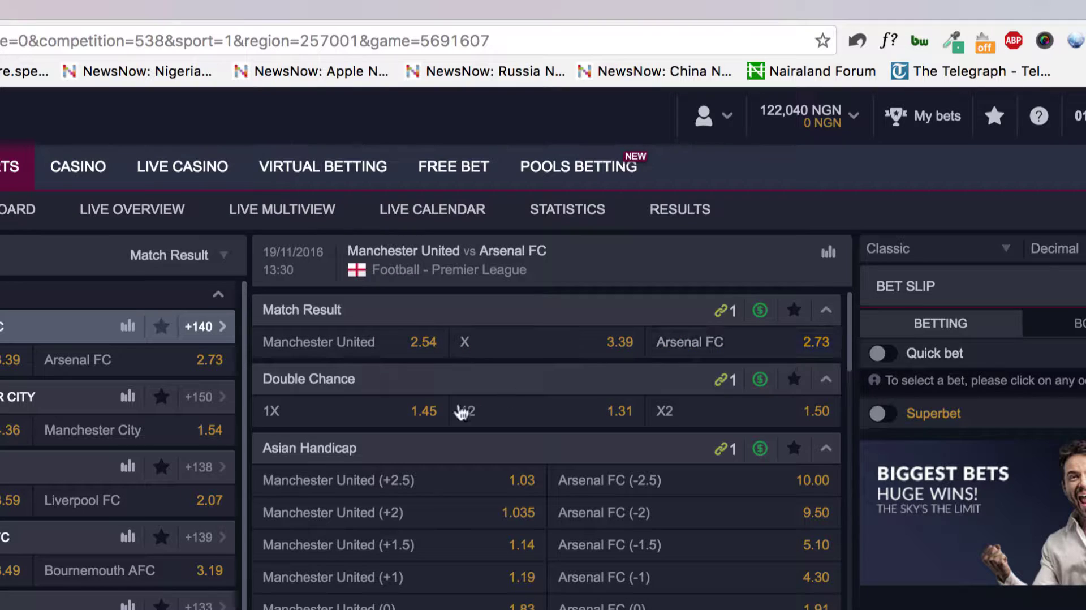
# Examine the match's Asian Handicap, team Total Goals, 3 Way Handicap, Draw No Bet and goal-margin markets, and return to Match Result.
pyautogui.scroll(-3, 544, 472)
pyautogui.scroll(2, 543, 472)
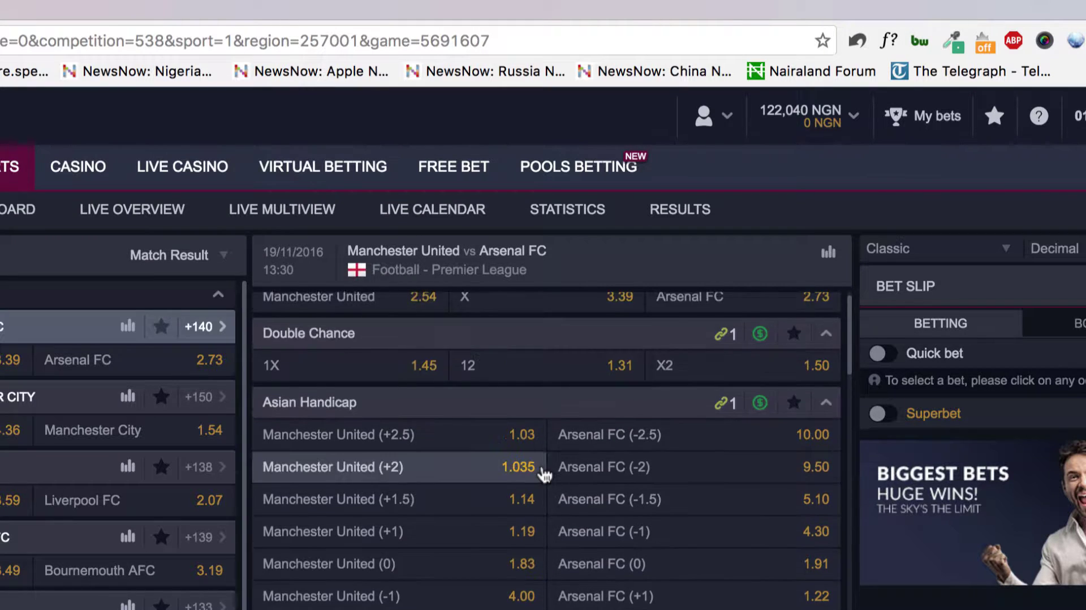
pyautogui.scroll(-10, 544, 474)
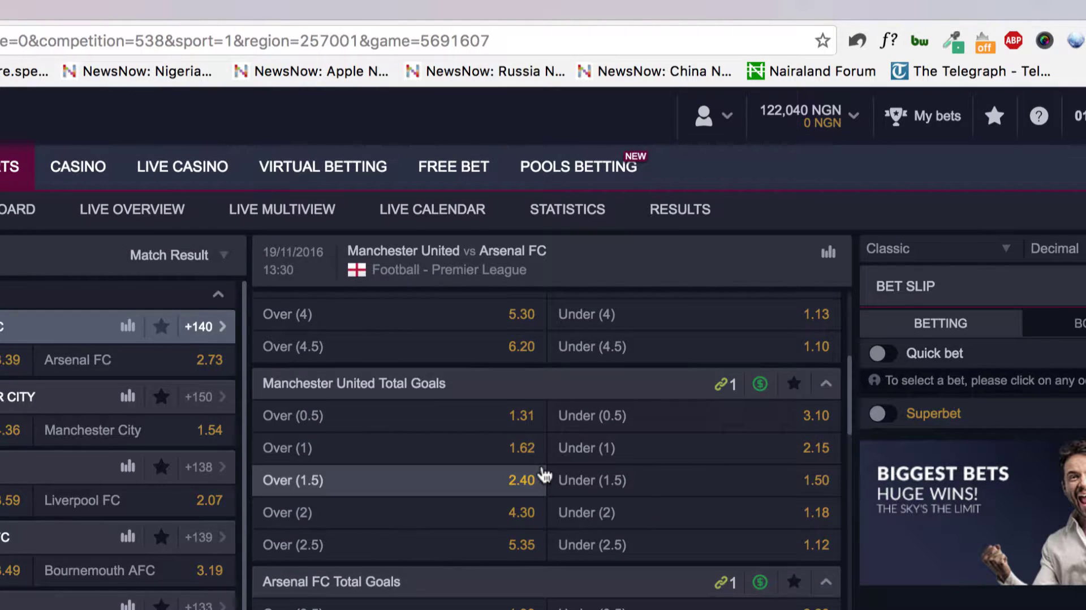
pyautogui.scroll(-6, 514, 537)
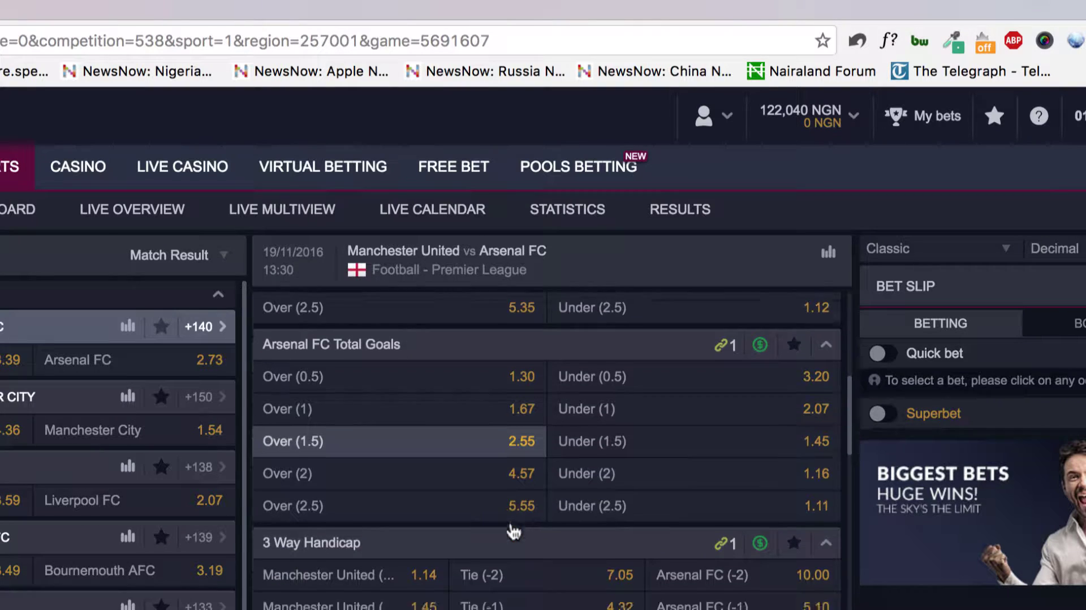
pyautogui.scroll(-3, 512, 532)
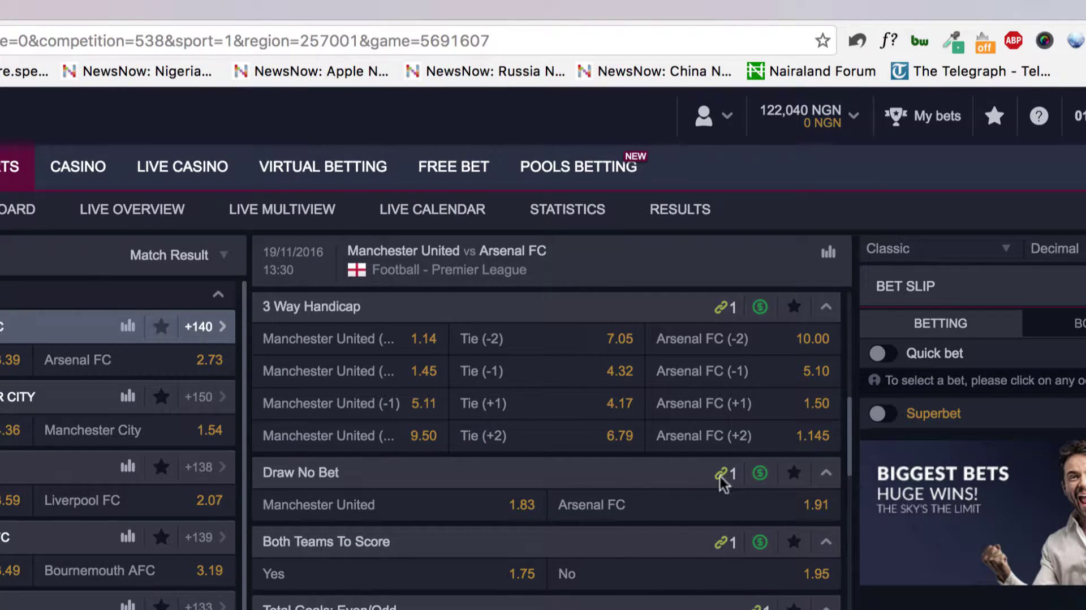
pyautogui.scroll(-15, 409, 580)
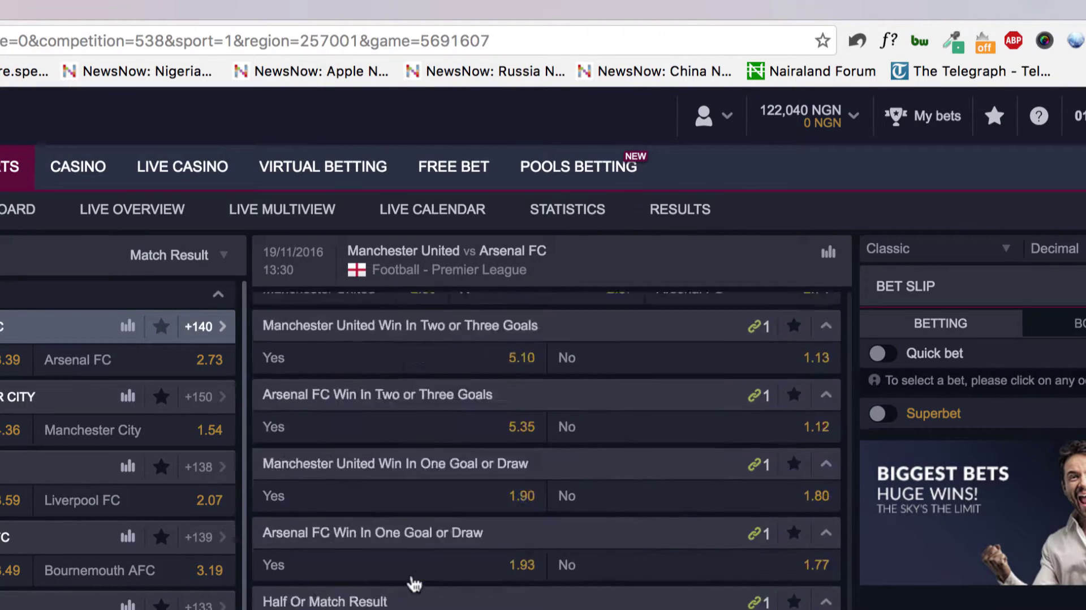
pyautogui.scroll(20, 412, 581)
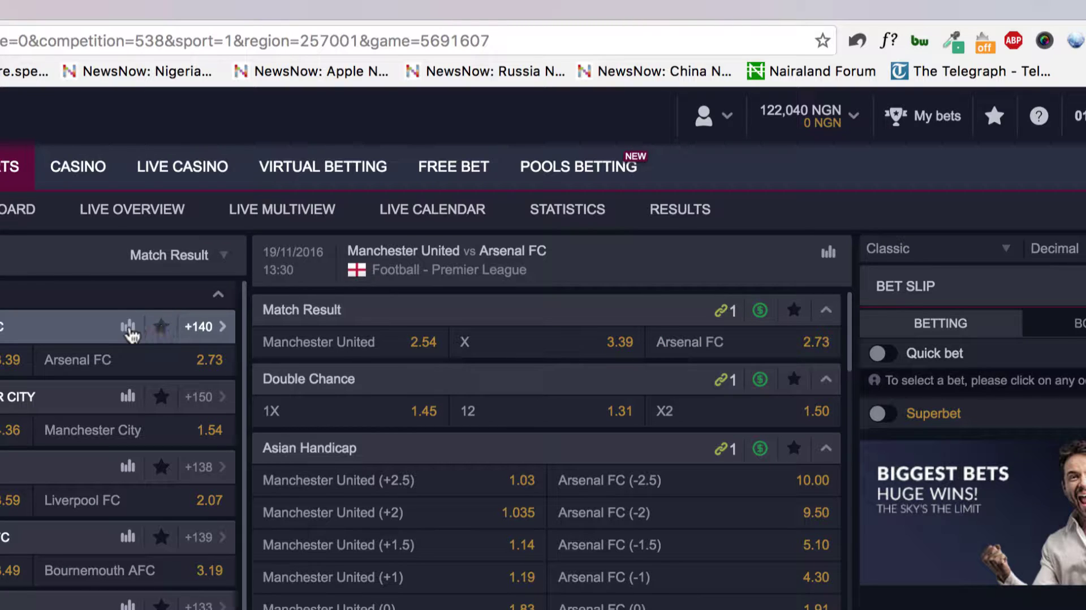
pyautogui.click(164, 330)
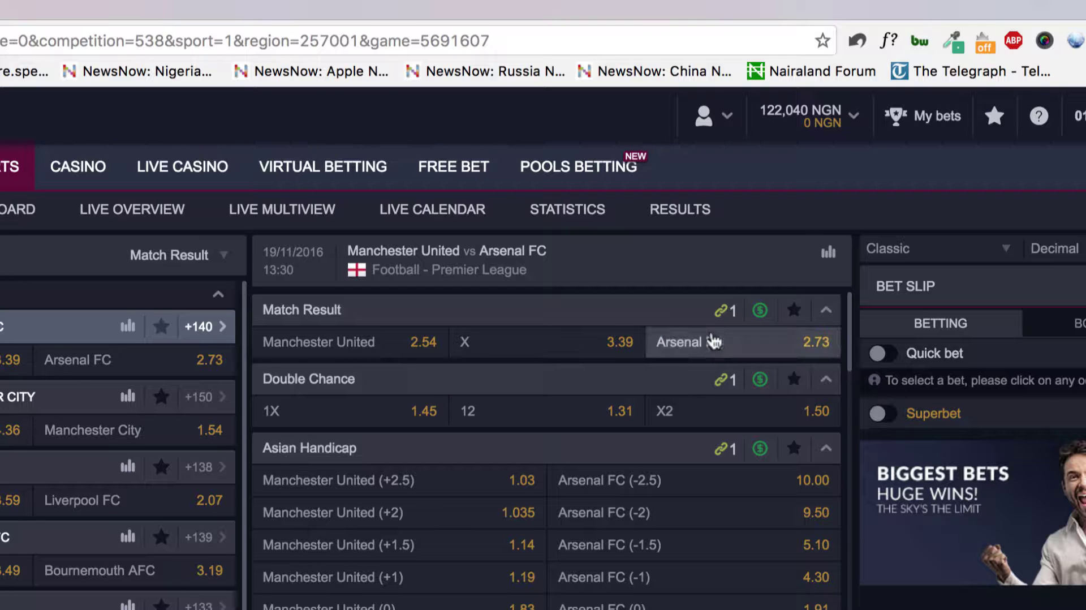
pyautogui.scroll(-3, 695, 368)
pyautogui.scroll(3, 680, 400)
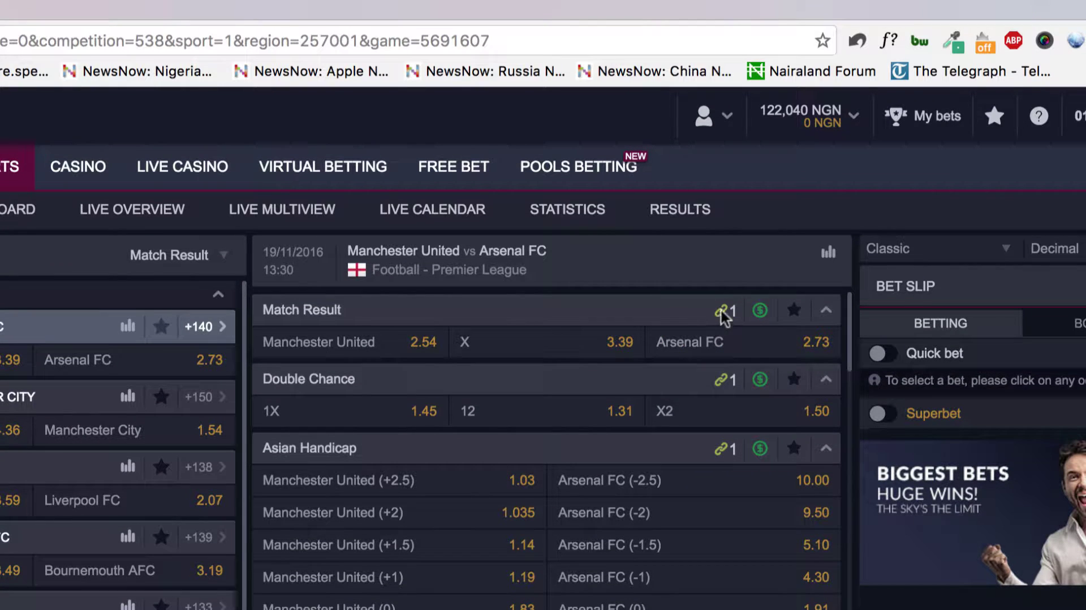
# Examine the link symbols beside the match's Match Result and Double Chance markets and the Arsenal FC selection.
pyautogui.moveTo(725, 309)
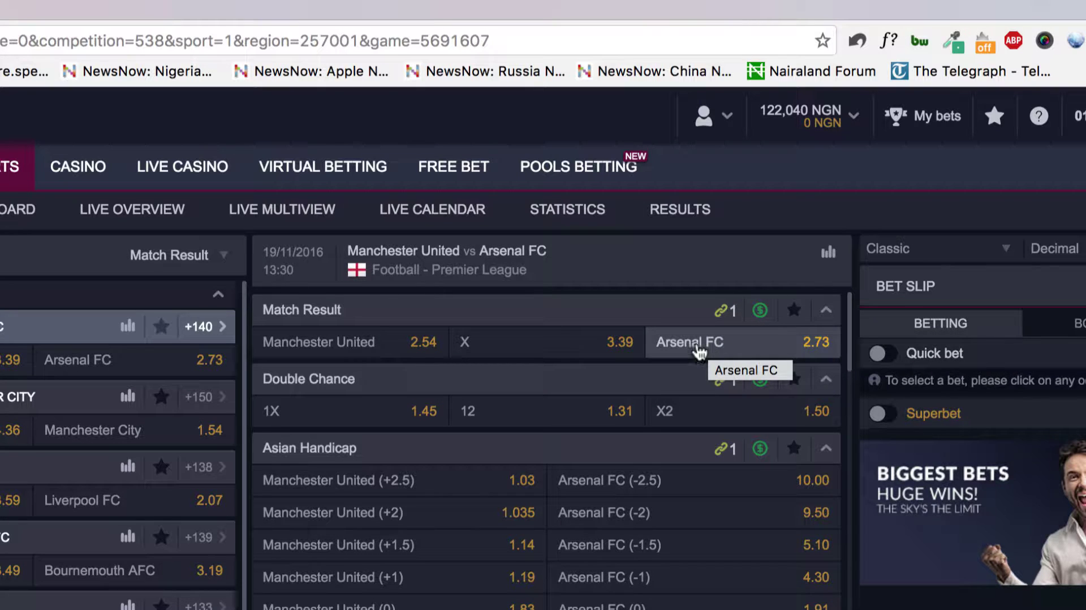
pyautogui.moveTo(697, 351)
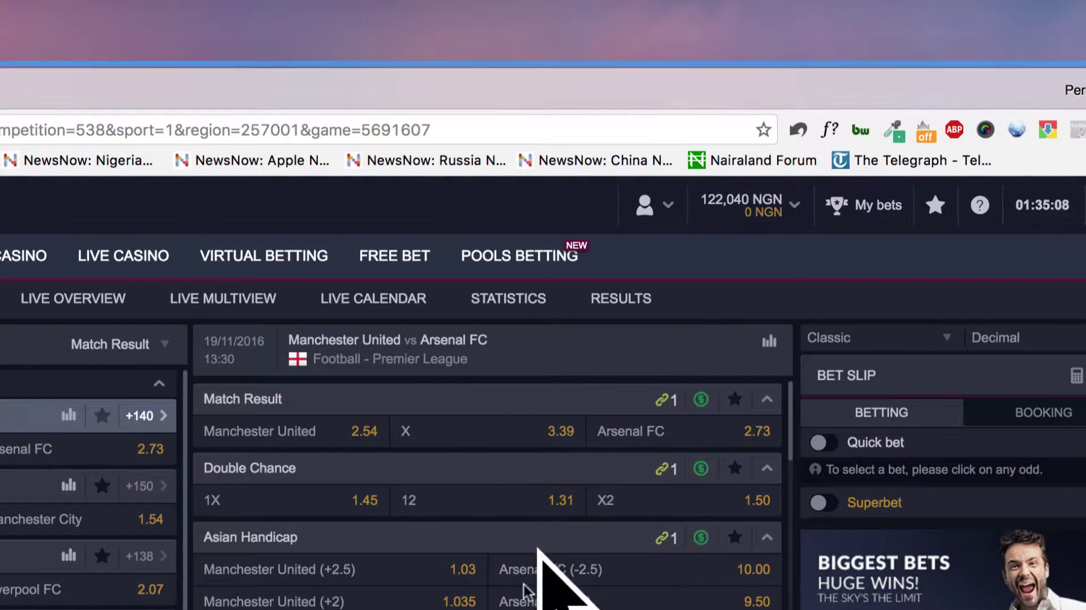
pyautogui.click(517, 345)
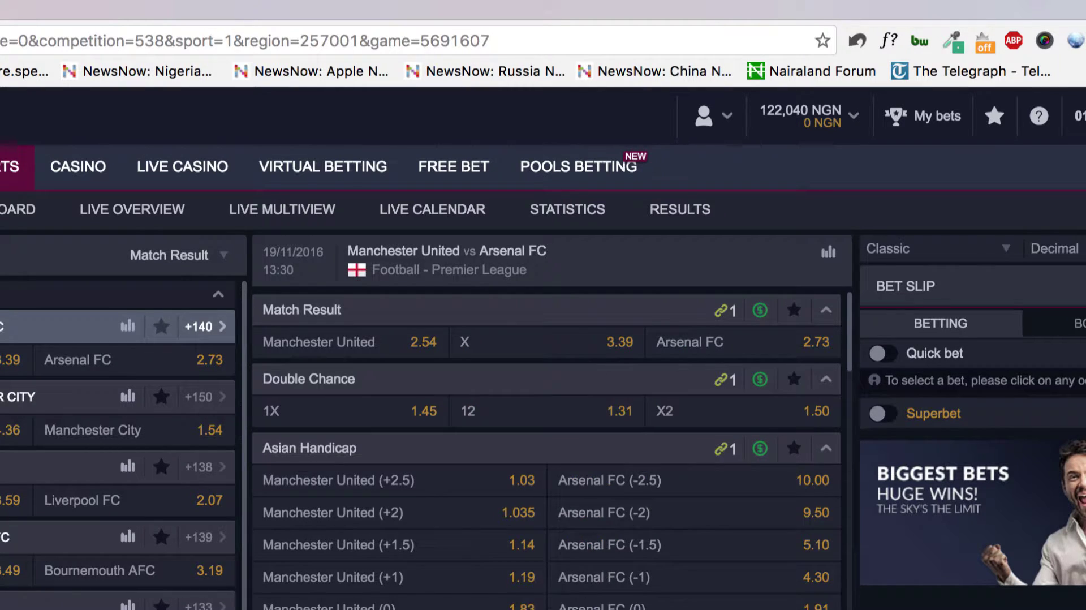
pyautogui.scroll(-5, 622, 486)
pyautogui.scroll(5, 495, 425)
pyautogui.moveTo(724, 310)
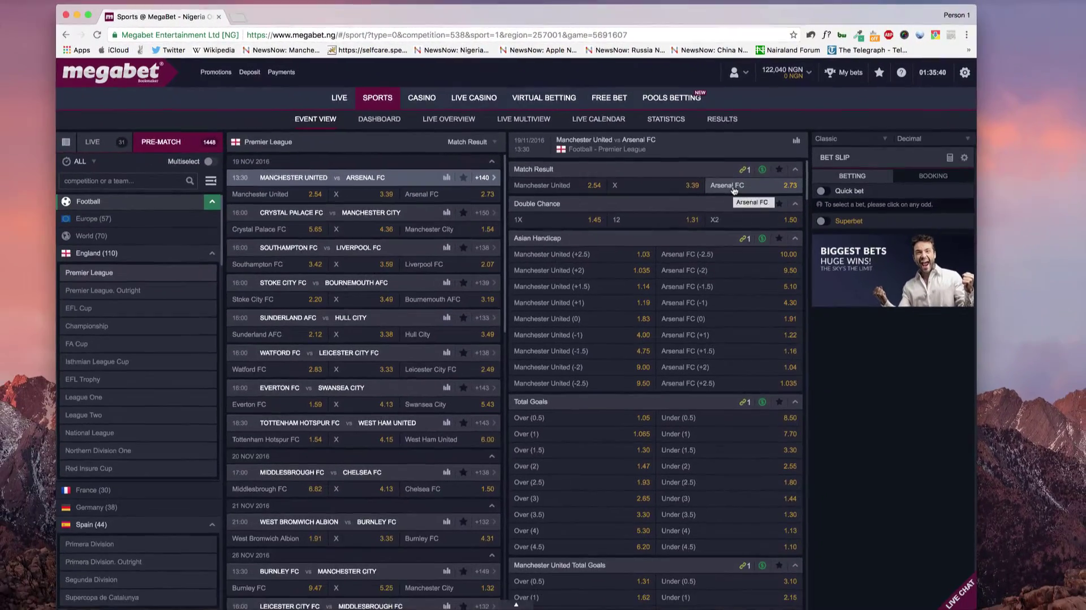
# Add the match's Arsenal FC Match Result and X2 Double Chance selections to the bet slip, and remove both.
pyautogui.click(722, 246)
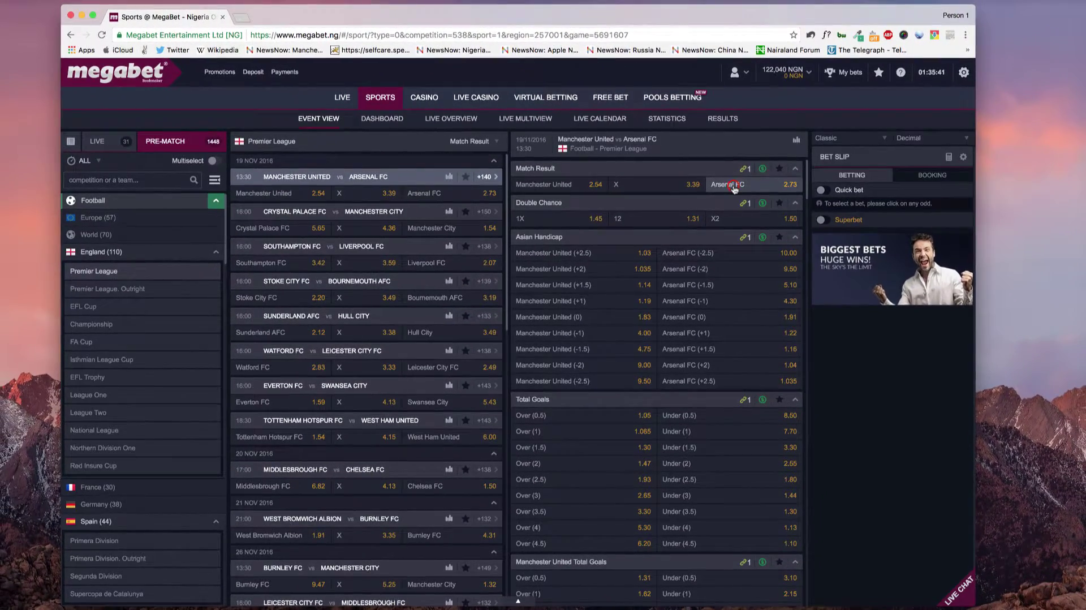
pyautogui.click(727, 219)
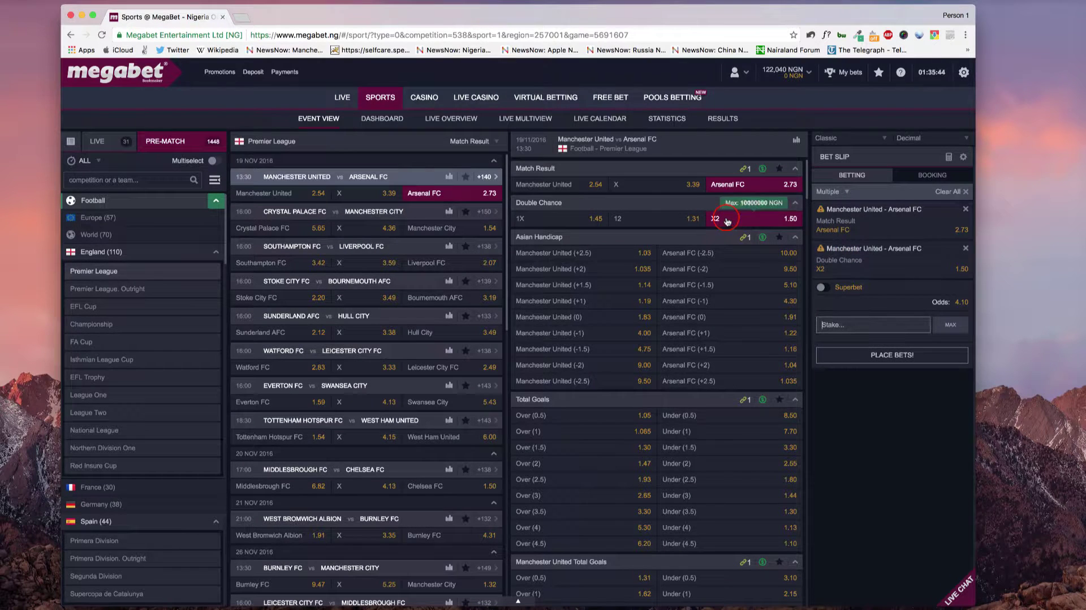
pyautogui.moveTo(819, 243)
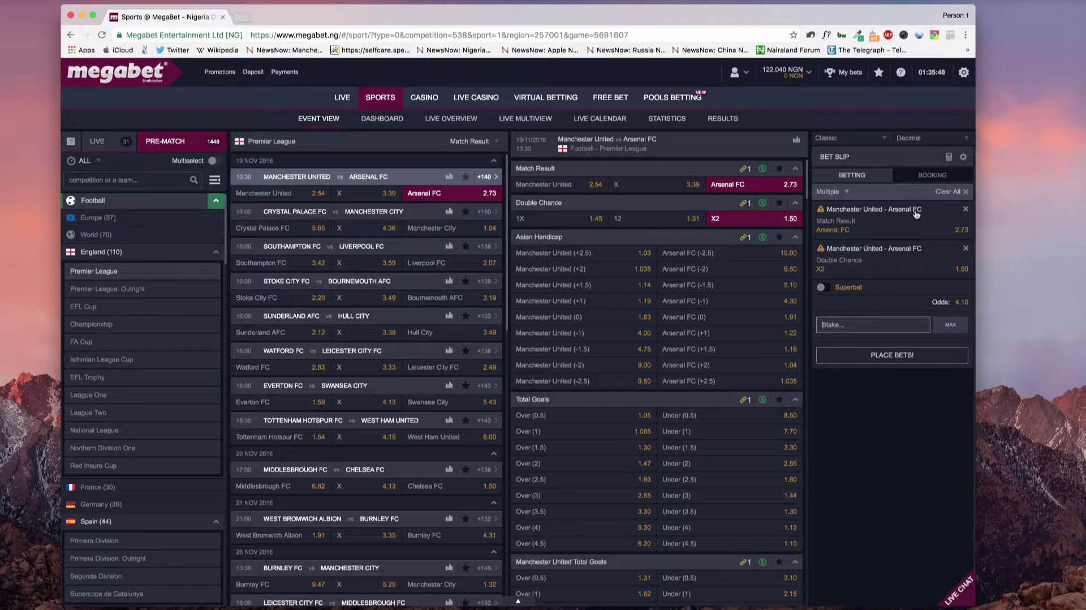
pyautogui.click(966, 211)
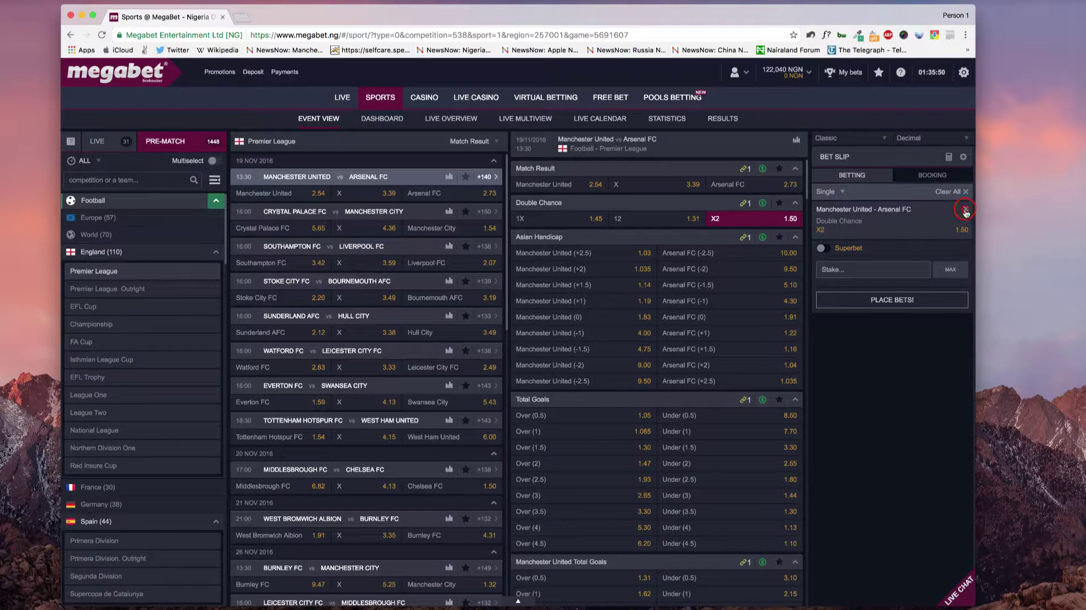
pyautogui.click(965, 210)
pyautogui.scroll(-1, 710, 246)
pyautogui.scroll(1, 710, 247)
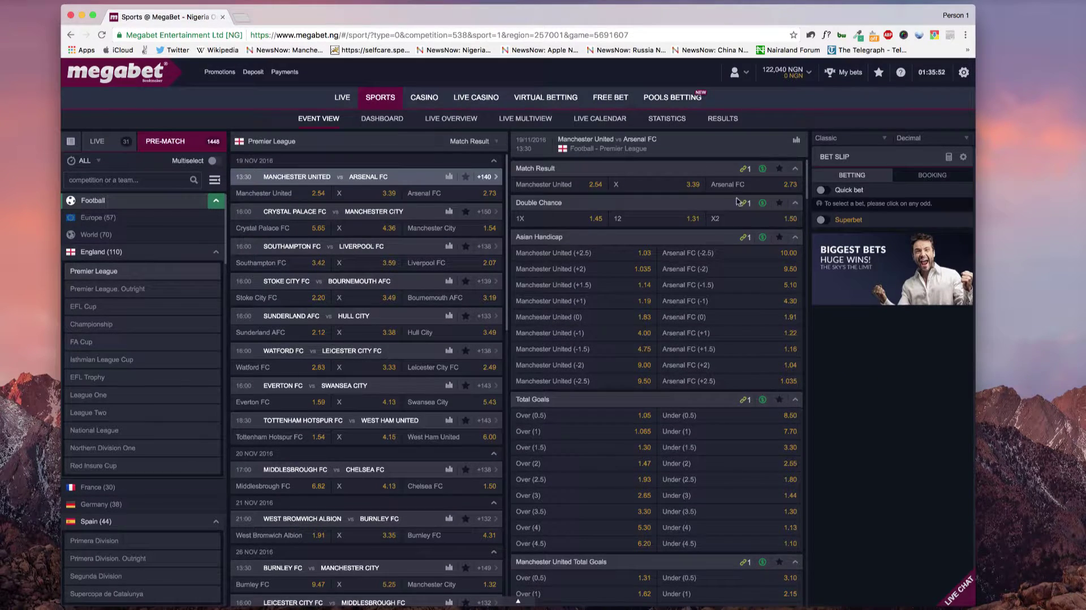
# Add the Arsenal FC Match Result selection to the bet slip, look through the match's other markets, and remove the selection.
pyautogui.click(722, 188)
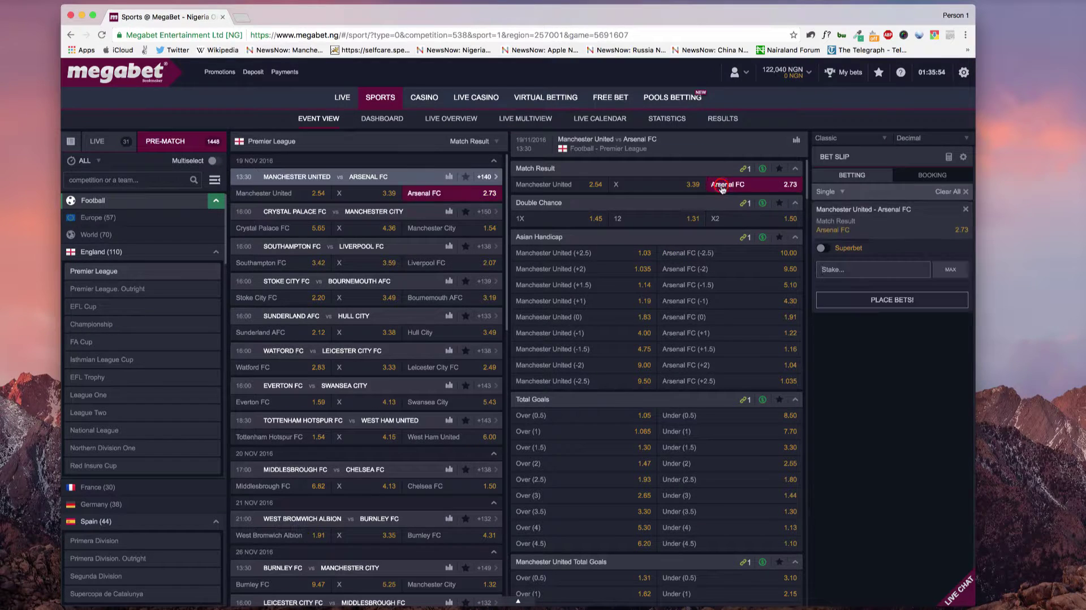
pyautogui.scroll(-15, 703, 261)
pyautogui.scroll(-5, 702, 266)
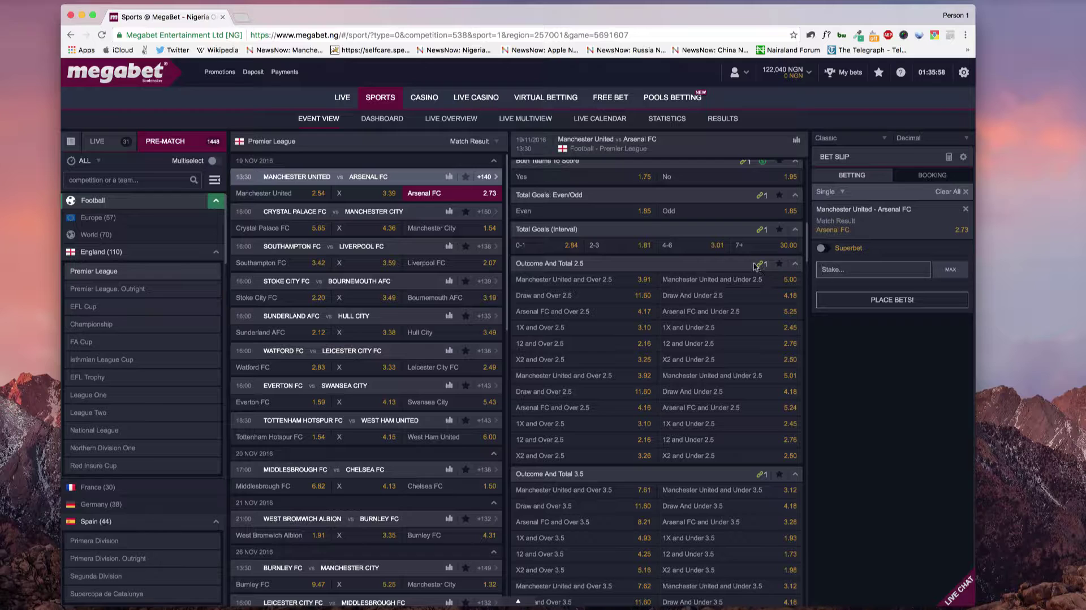
pyautogui.scroll(-10, 755, 266)
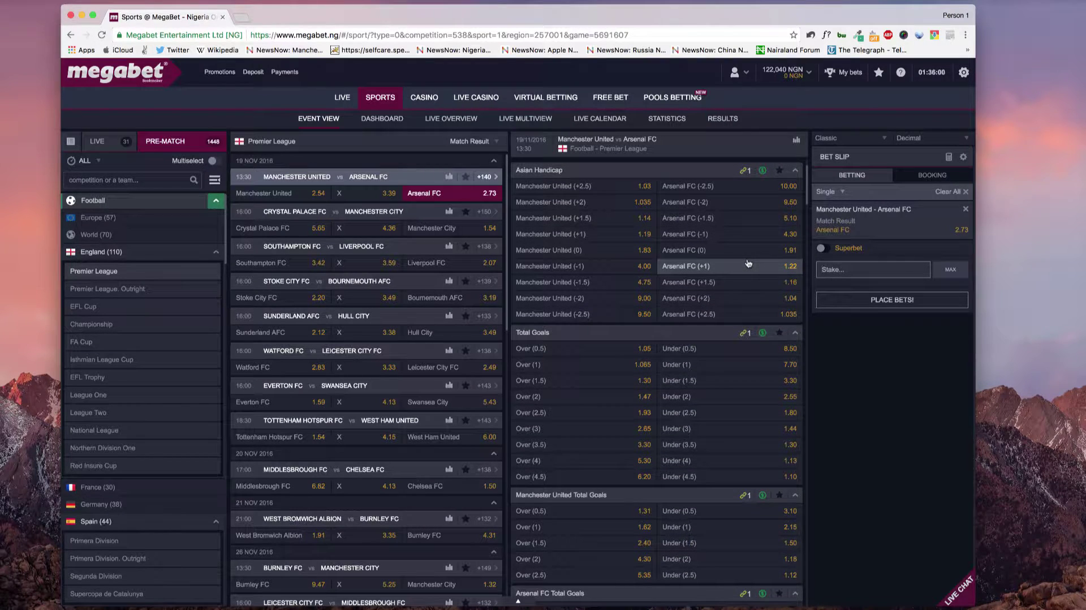
pyautogui.click(965, 209)
pyautogui.scroll(3, 704, 245)
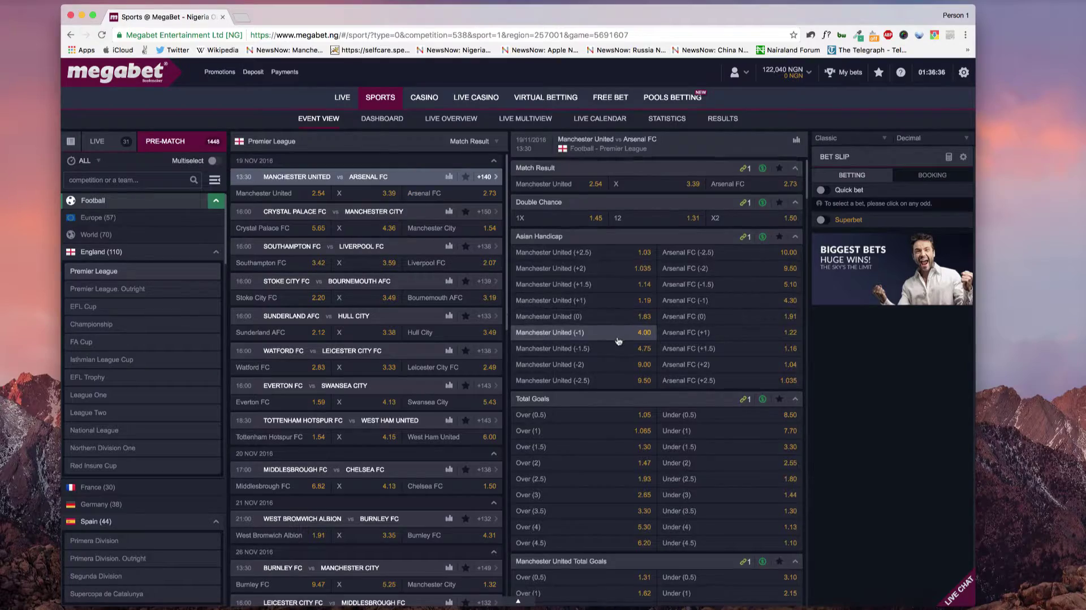
# Look through the match's markets down to Chance Mix, examine the Draw or over 2,5 goals option, and return to Match Result.
pyautogui.scroll(-15, 616, 333)
pyautogui.scroll(-15, 618, 340)
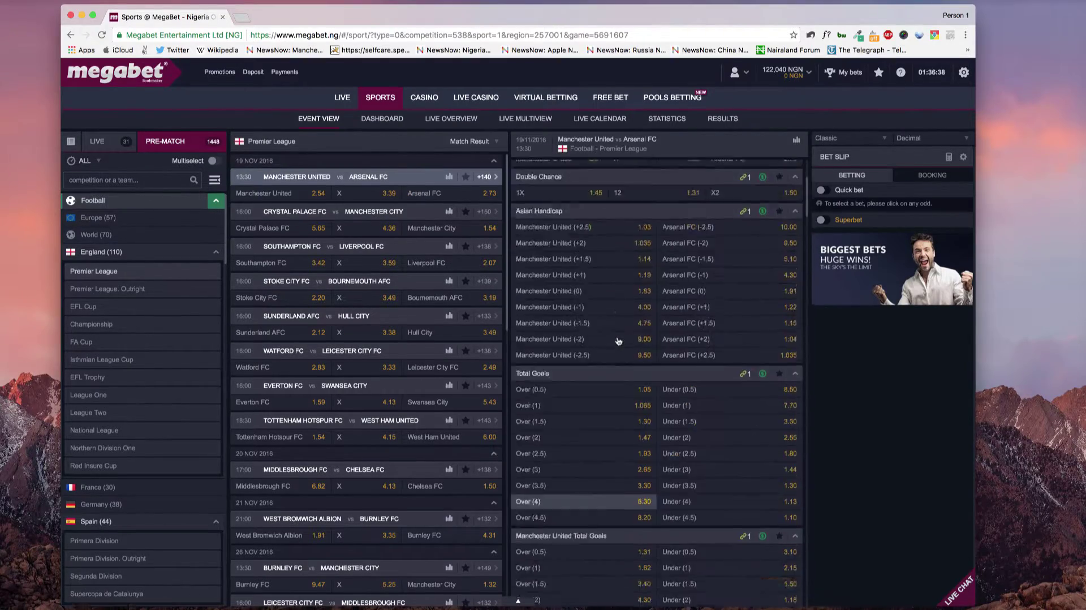
pyautogui.scroll(20, 618, 337)
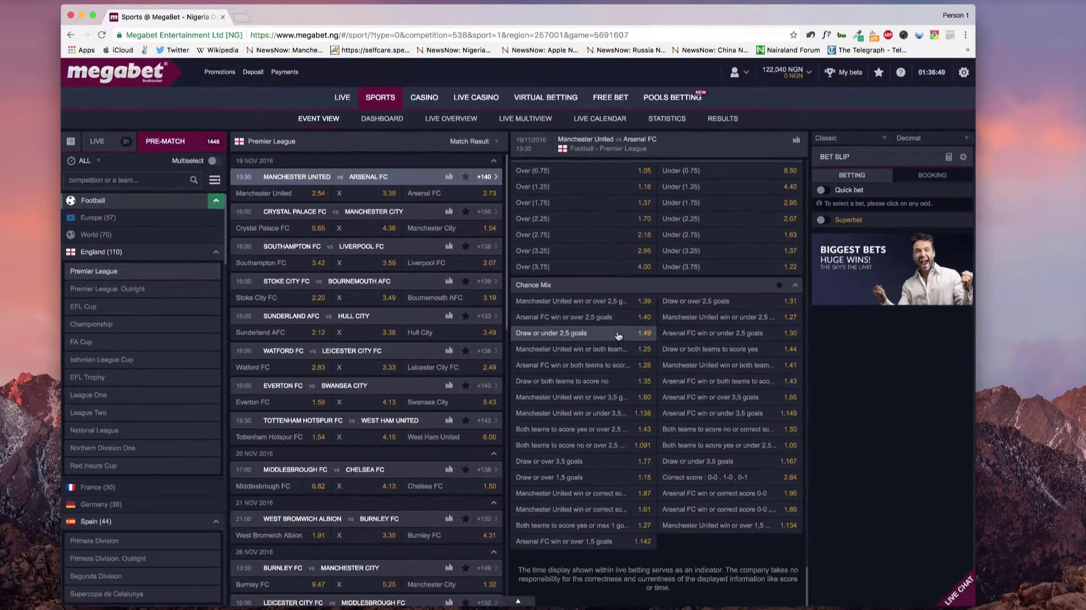
pyautogui.scroll(-10, 618, 337)
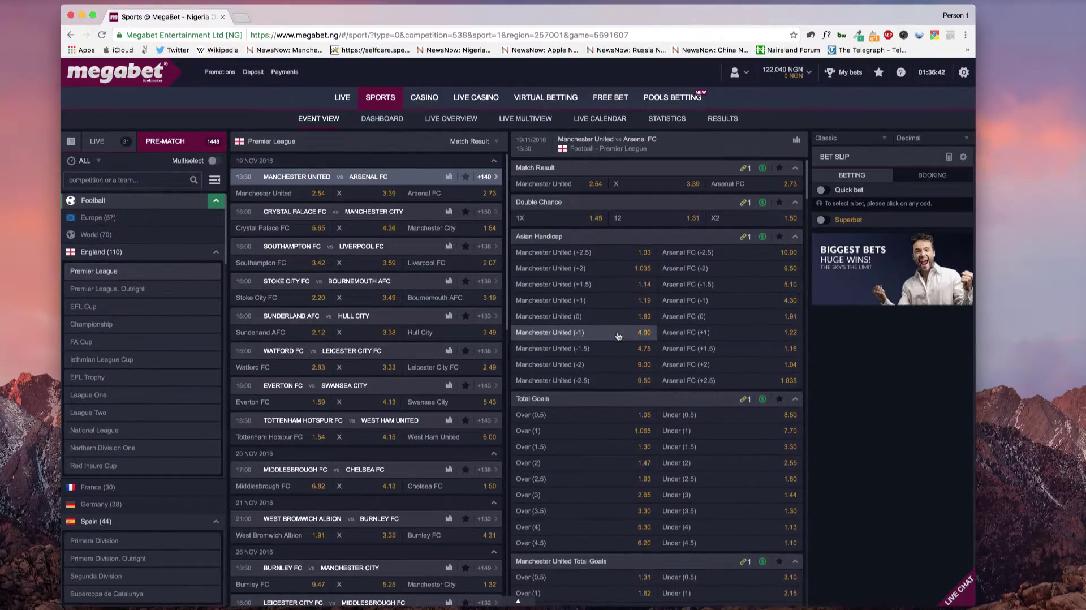
pyautogui.scroll(-10, 618, 336)
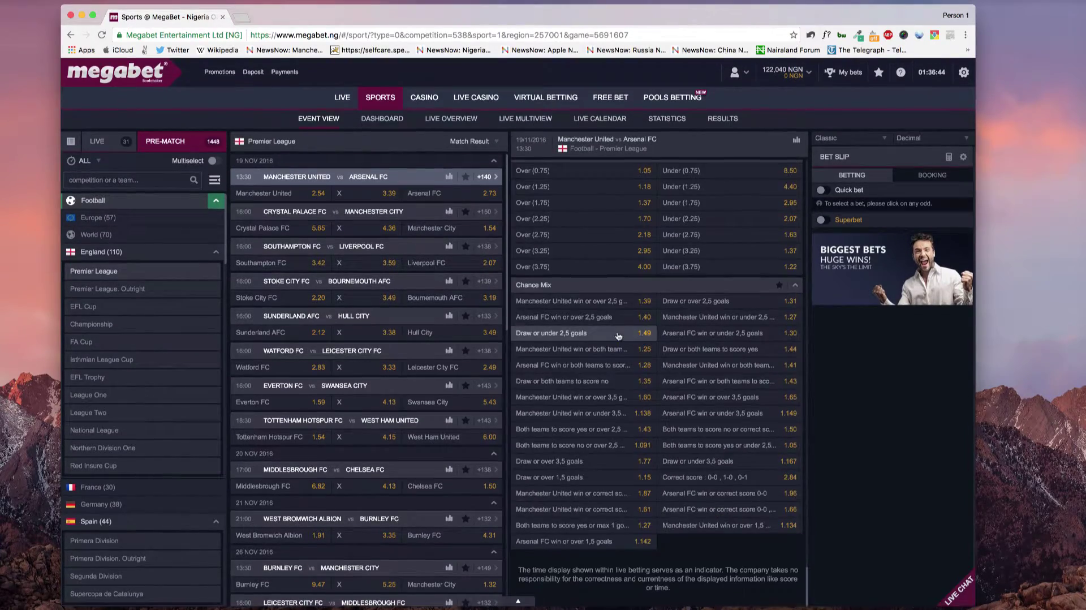
pyautogui.scroll(-10, 615, 339)
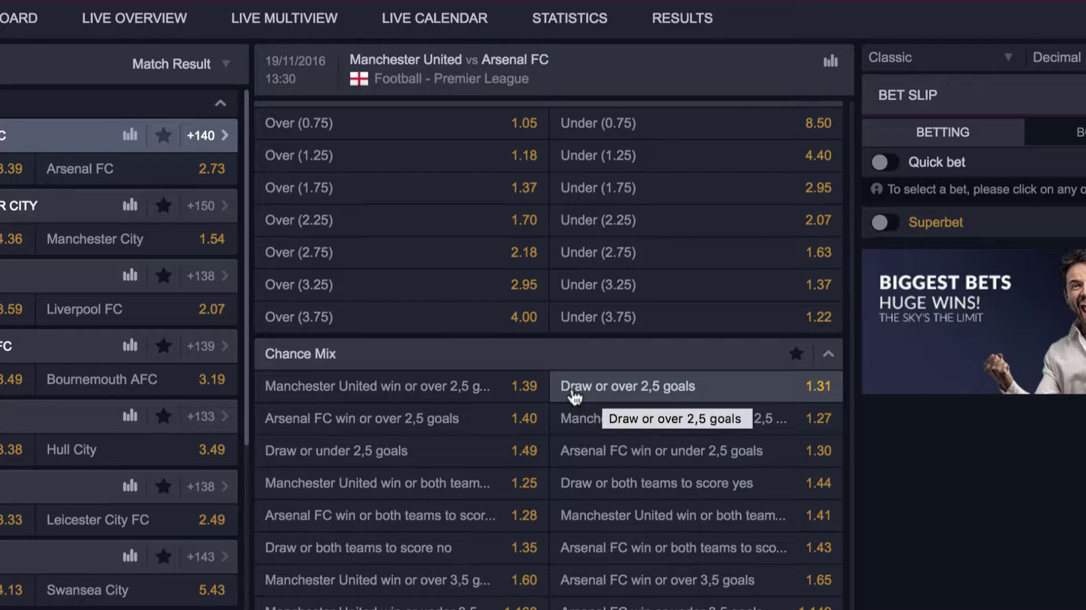
pyautogui.moveTo(608, 396)
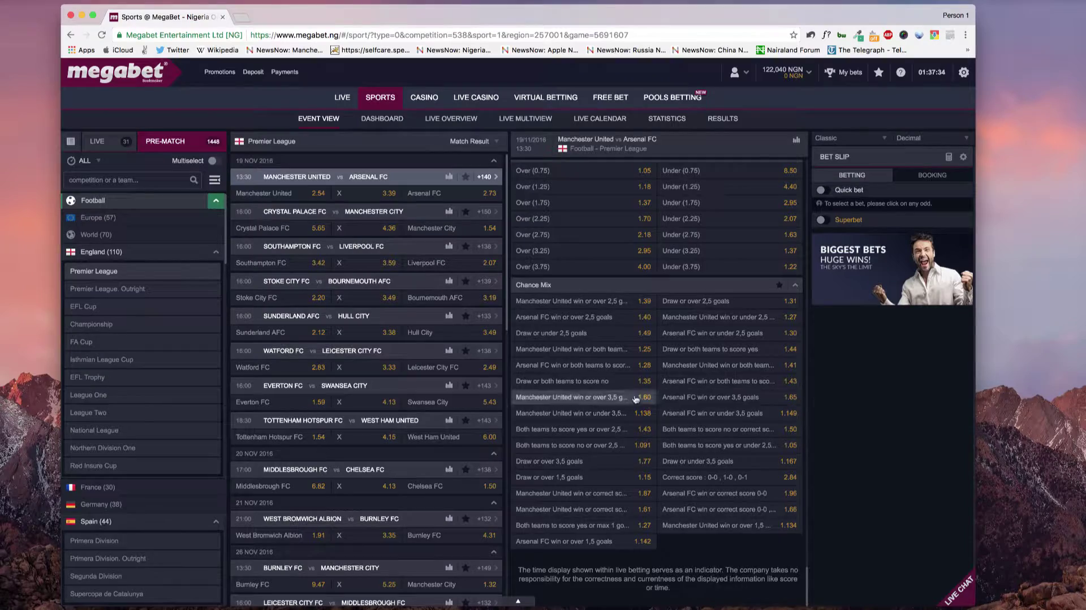
pyautogui.scroll(10, 634, 401)
pyautogui.scroll(10, 634, 401)
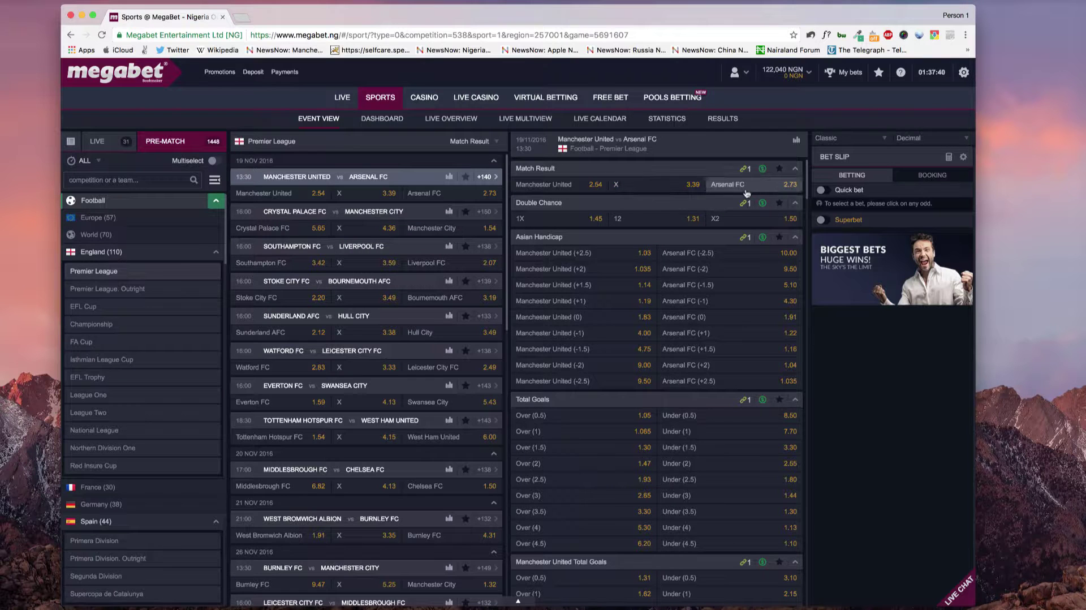
# Compare Manchester United and Over 3.5 in Outcome And Total 3.5 with Chance Mix's Manchester United win or over 2,5 goals, and return to Match Result.
pyautogui.scroll(-5, 651, 240)
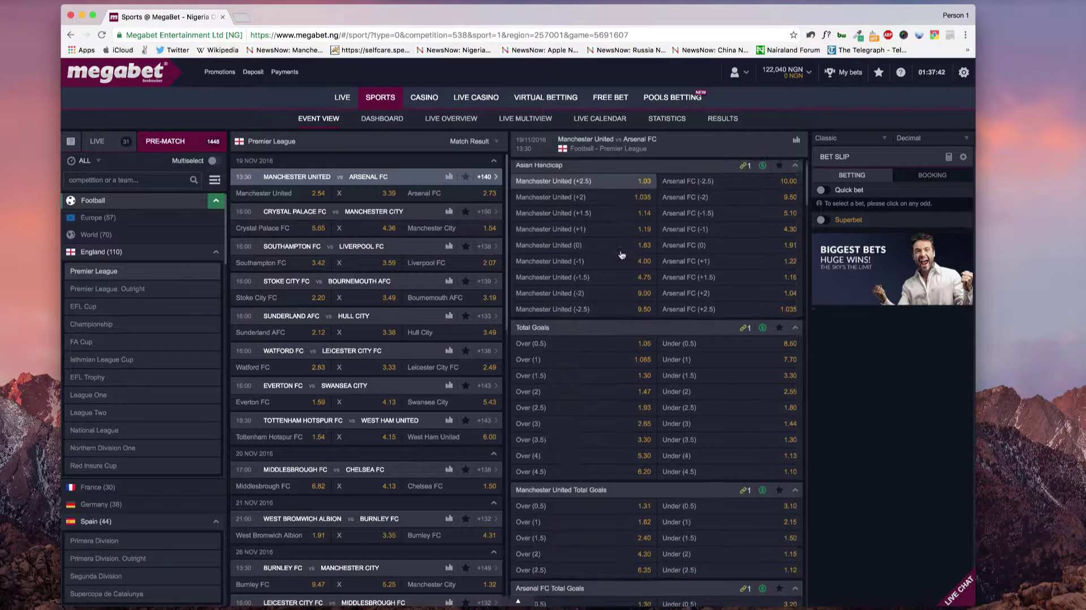
pyautogui.scroll(1, 542, 254)
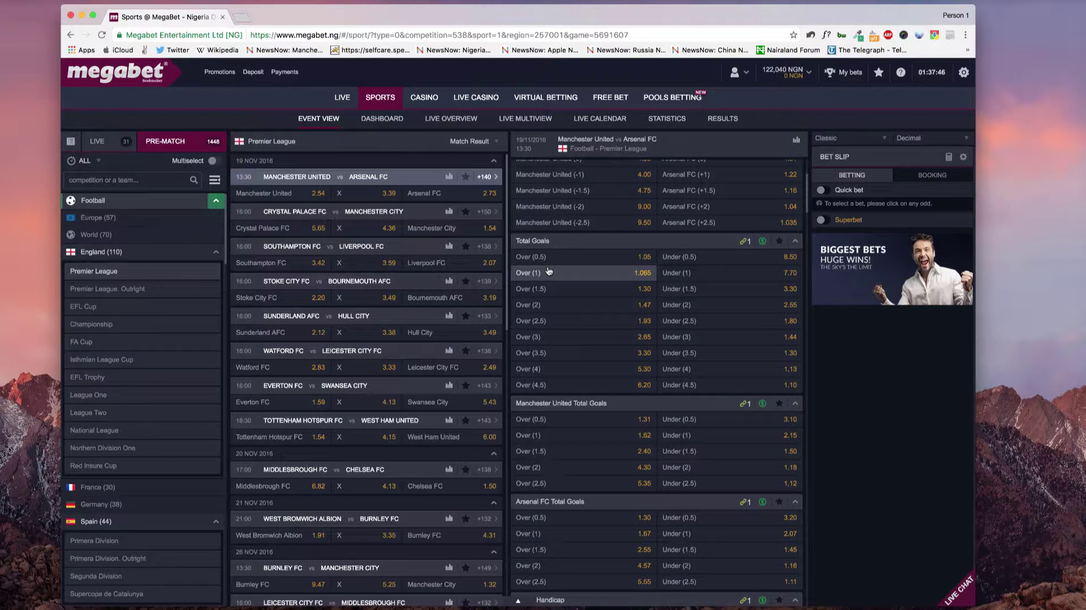
pyautogui.scroll(-5, 543, 252)
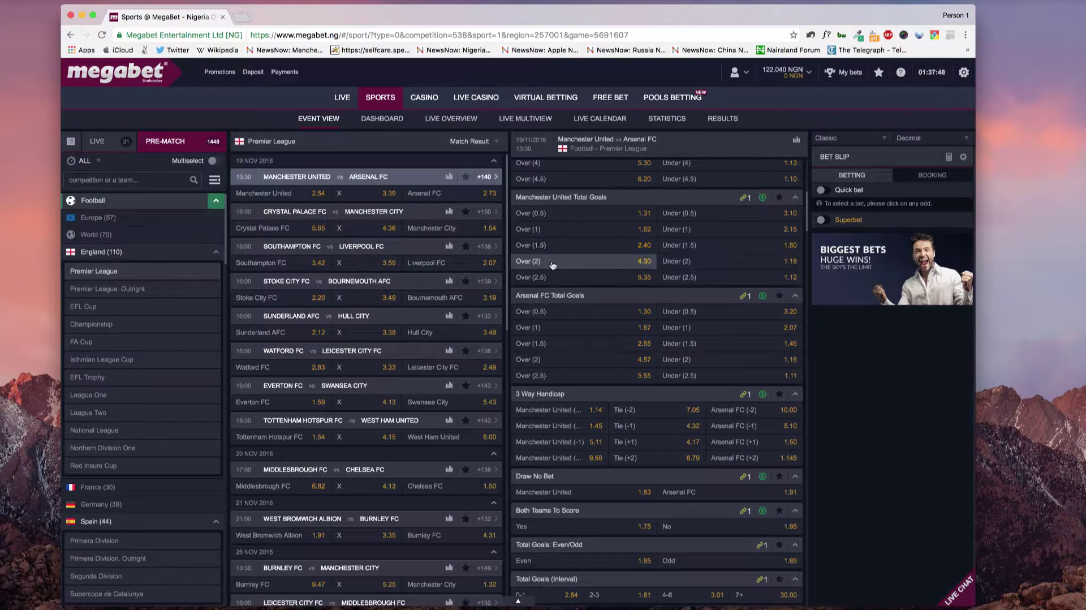
pyautogui.scroll(-10, 553, 265)
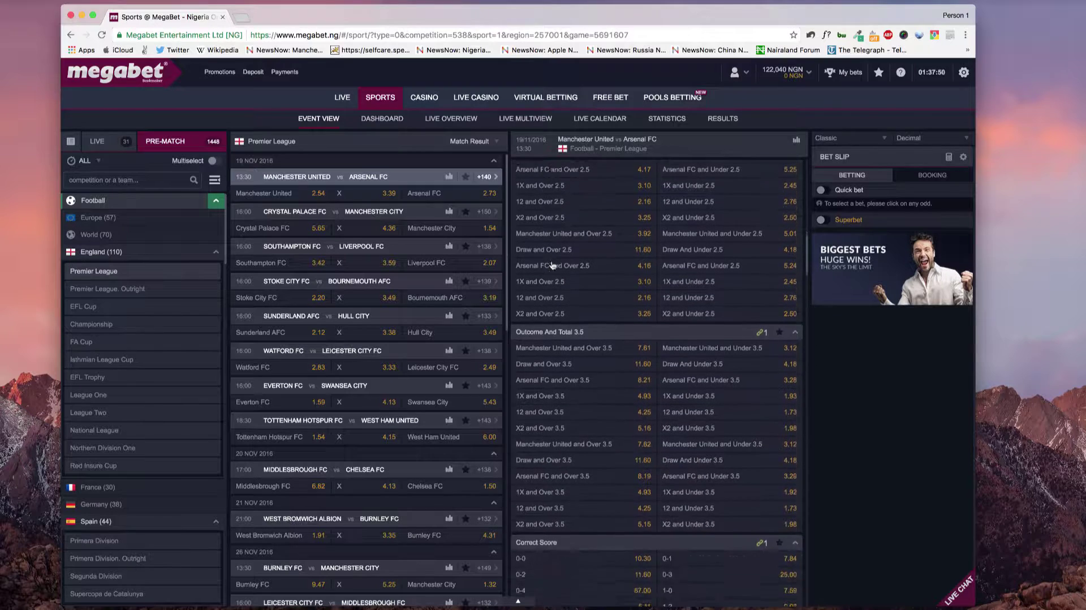
pyautogui.scroll(-3, 552, 265)
pyautogui.scroll(2, 552, 266)
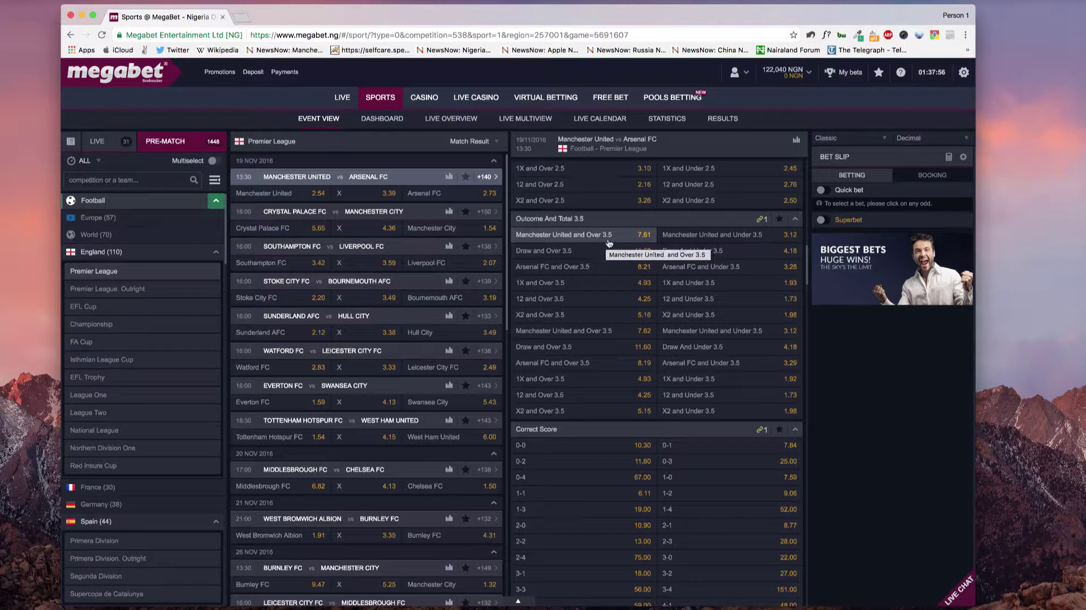
pyautogui.moveTo(582, 241)
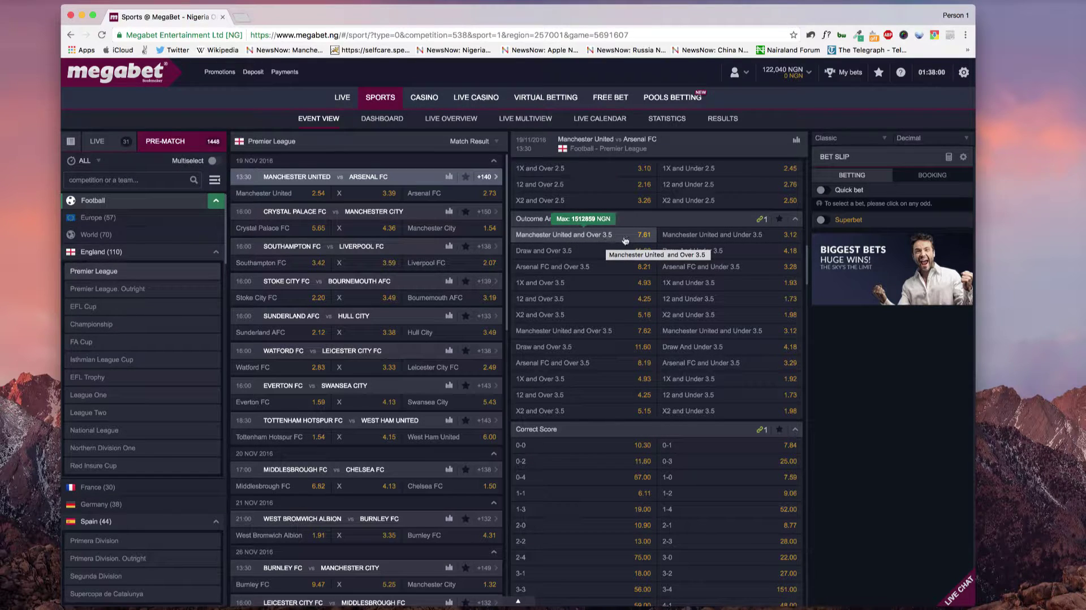
pyautogui.scroll(-15, 625, 249)
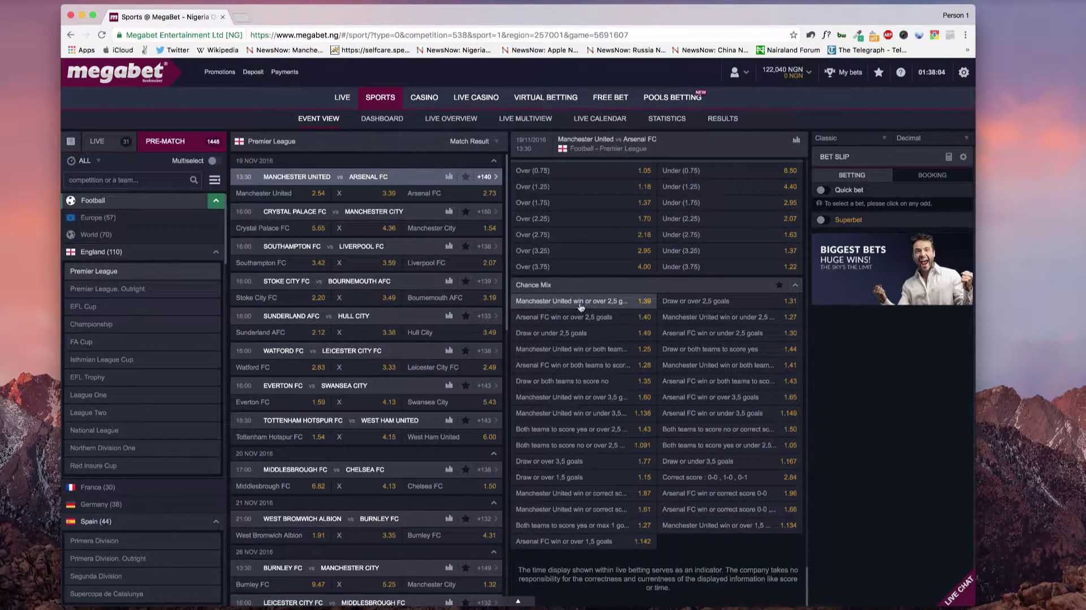
pyautogui.moveTo(586, 306)
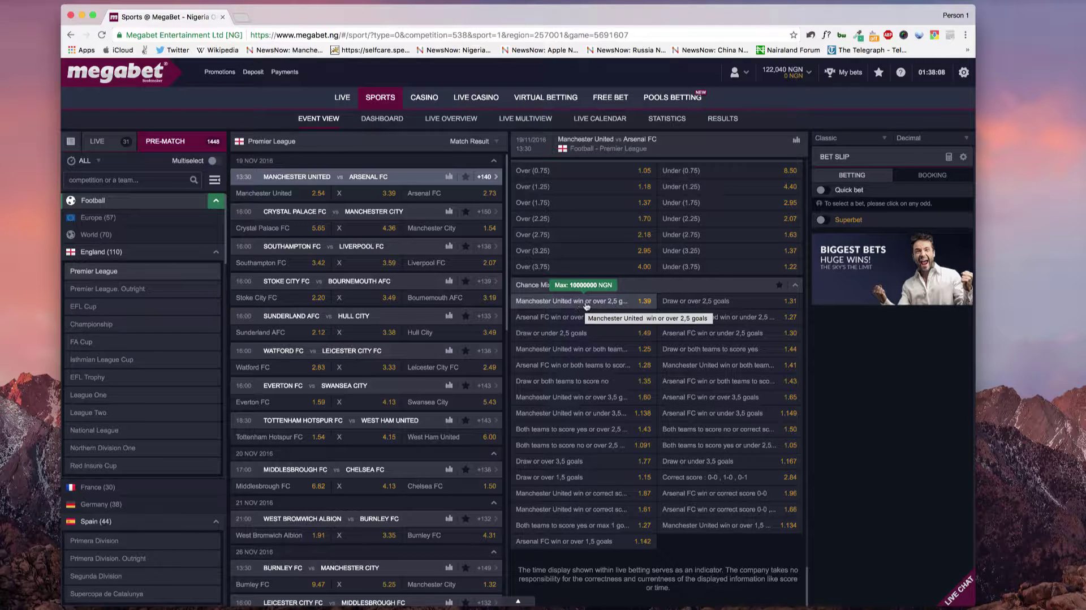
pyautogui.scroll(10, 624, 310)
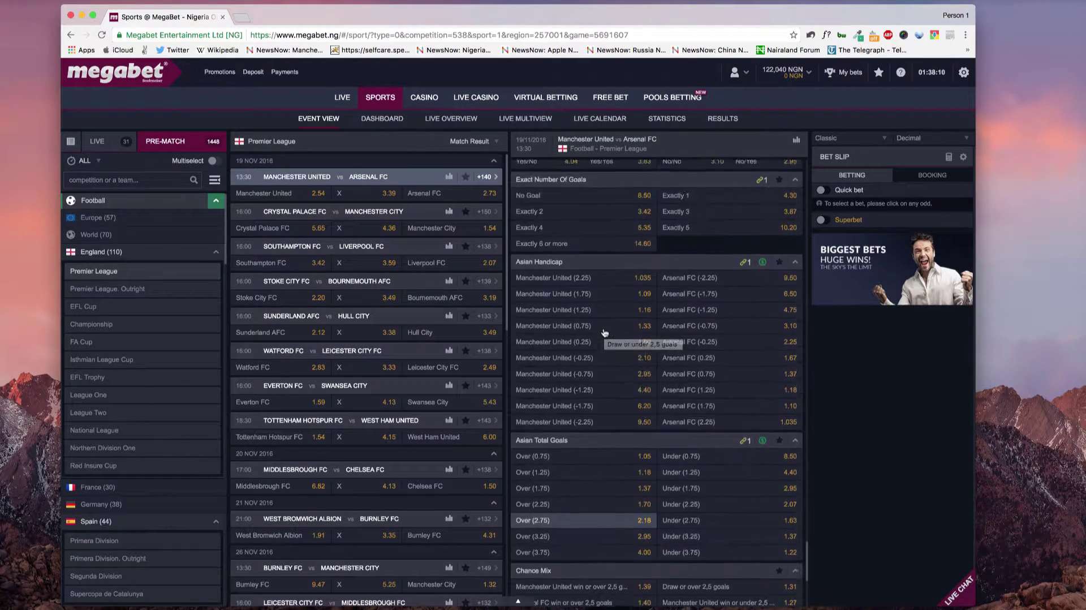
pyautogui.scroll(10, 604, 332)
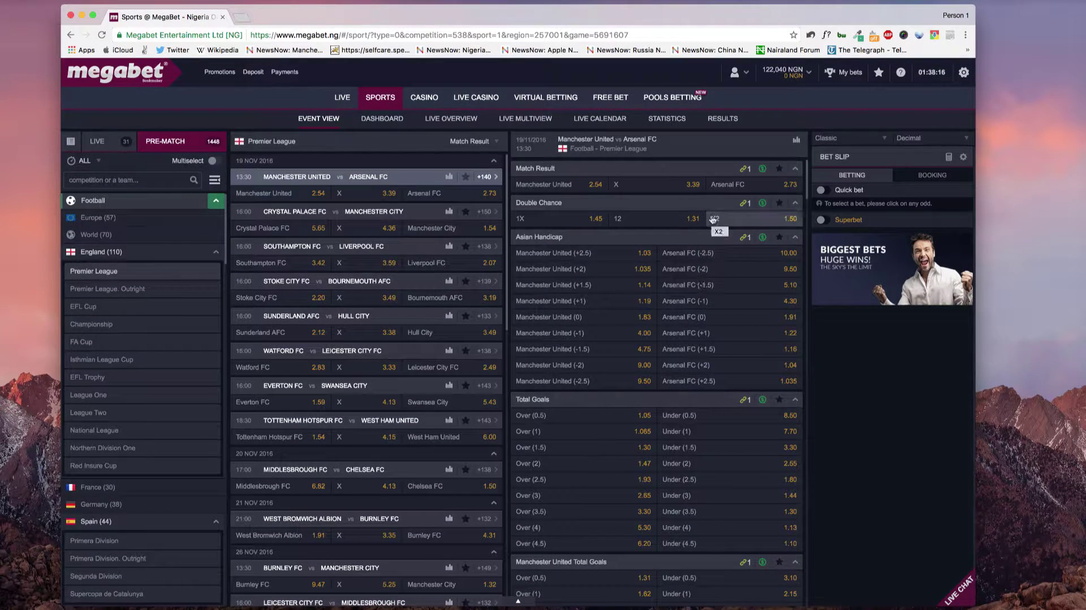
pyautogui.scroll(-5, 712, 219)
pyautogui.scroll(5, 713, 220)
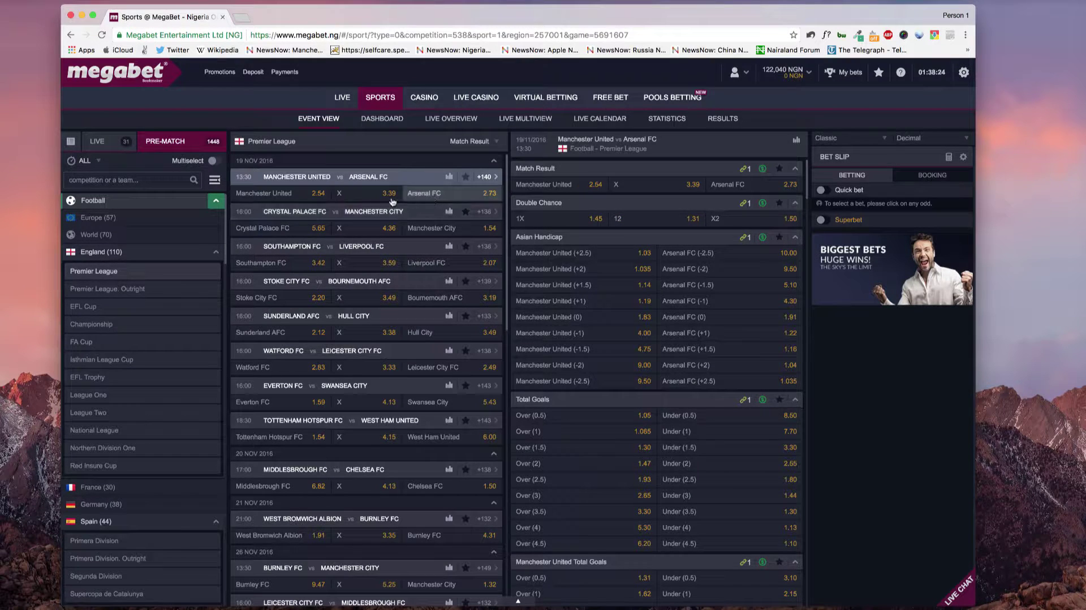
# Add Match Result selections for Manchester United, Manchester City, Liverpool FC and Leicester City FC to the bet slip as a multiple.
pyautogui.click(296, 195)
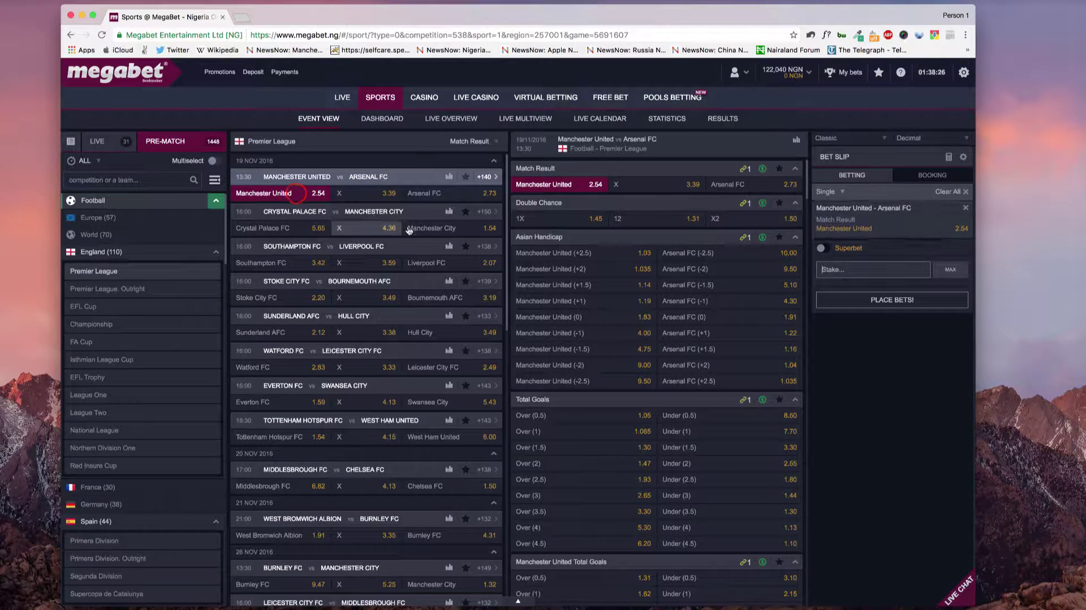
pyautogui.click(419, 231)
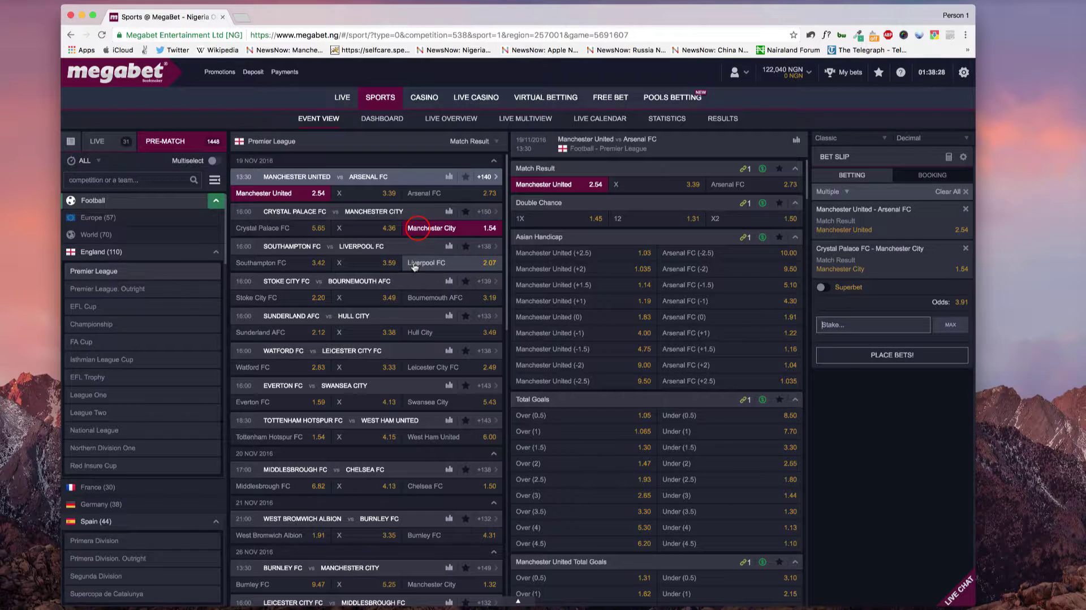
pyautogui.click(413, 263)
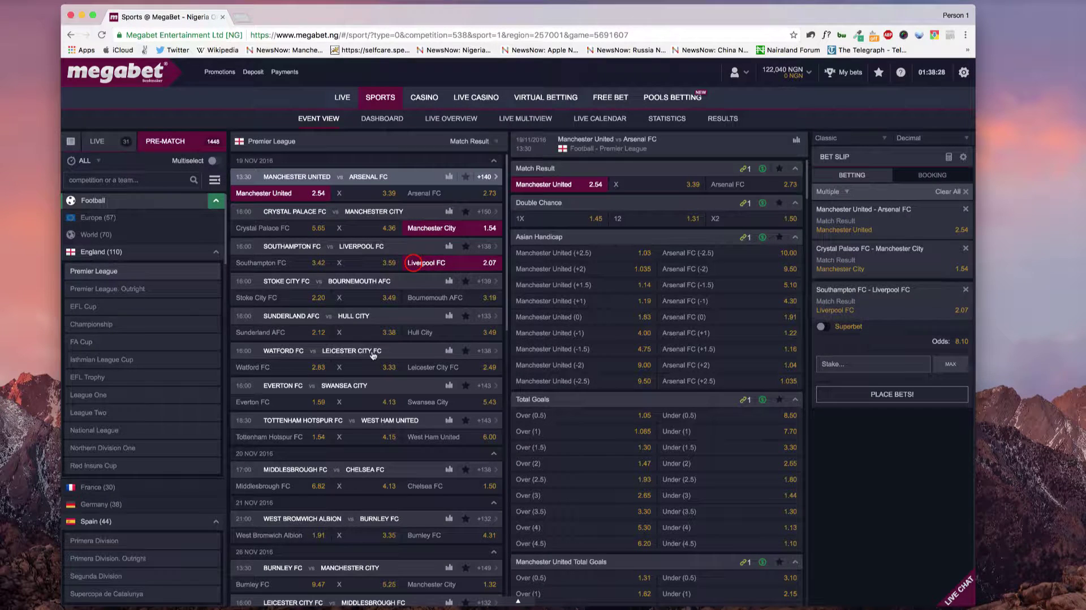
pyautogui.click(429, 368)
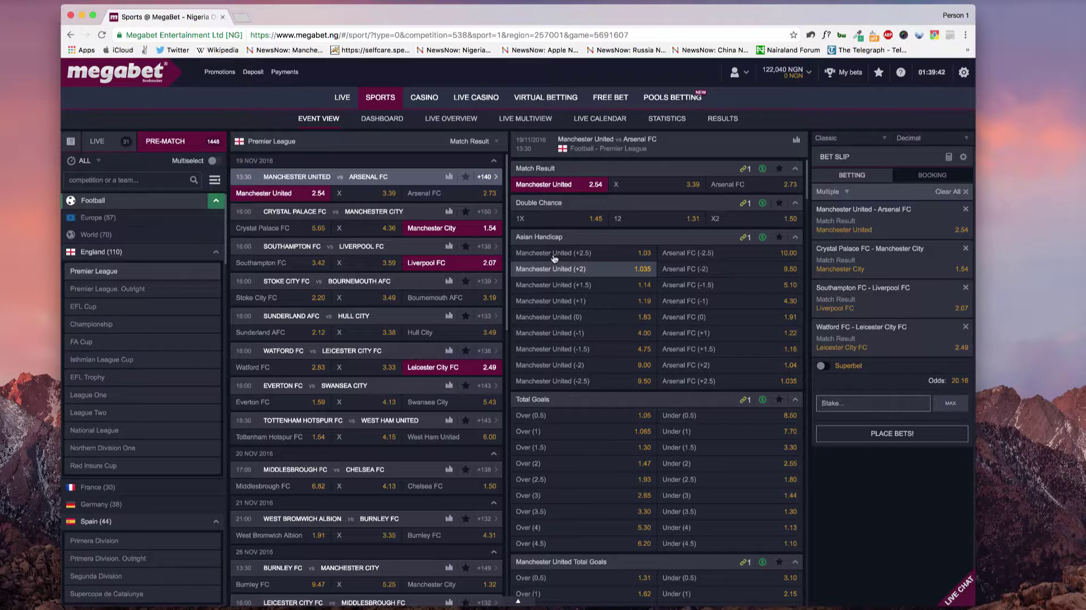
# Examine the Total Goals and Manchester United Total Goals markets, including Over (0.5) and Under (0.5), and return to Match Result.
pyautogui.scroll(-5, 565, 317)
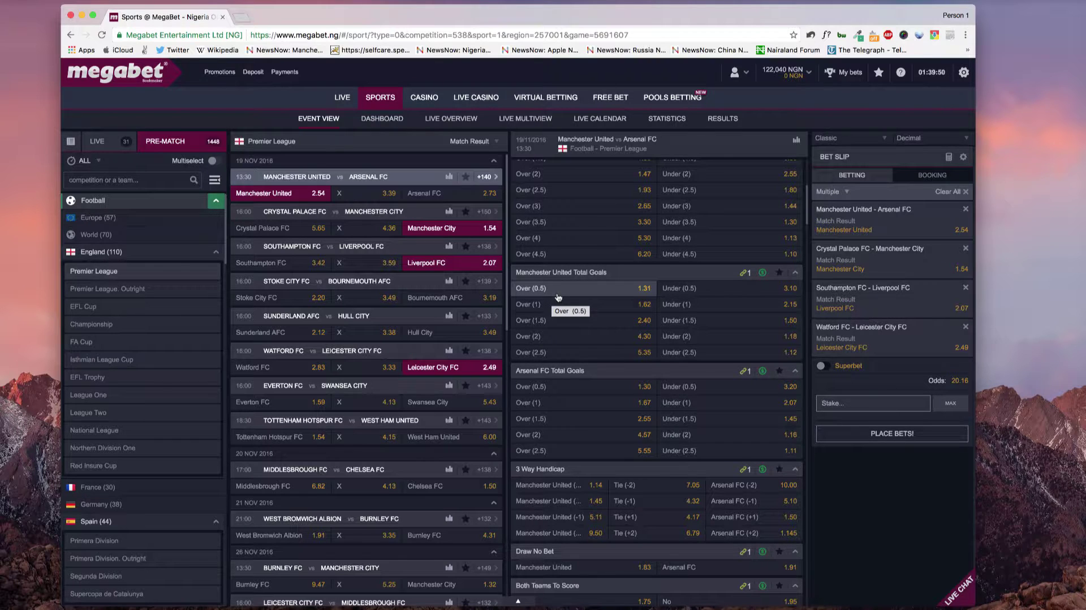
pyautogui.moveTo(557, 298)
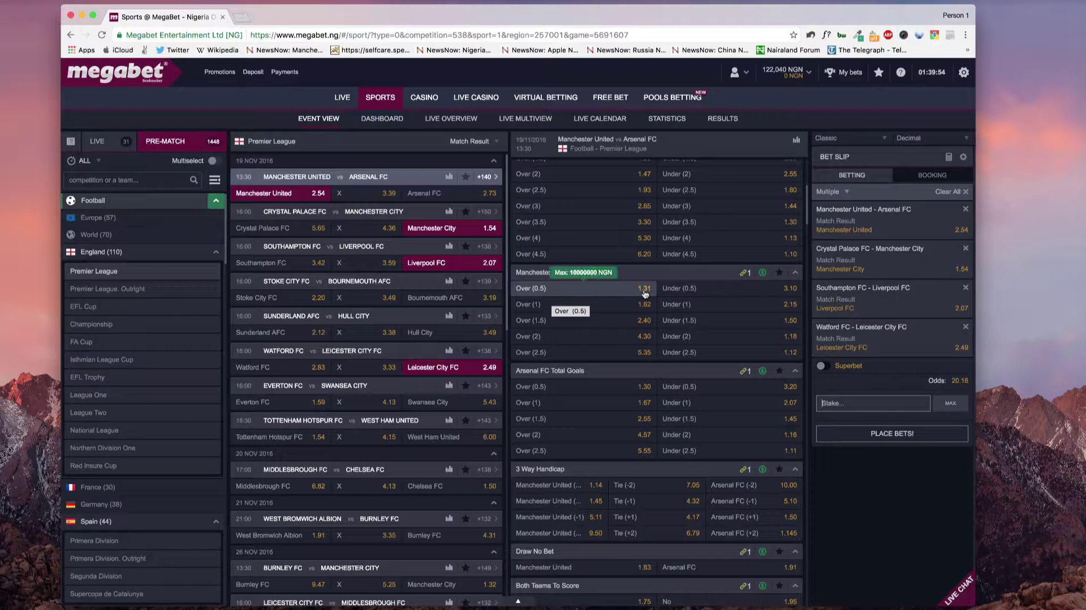
pyautogui.scroll(-1, 642, 306)
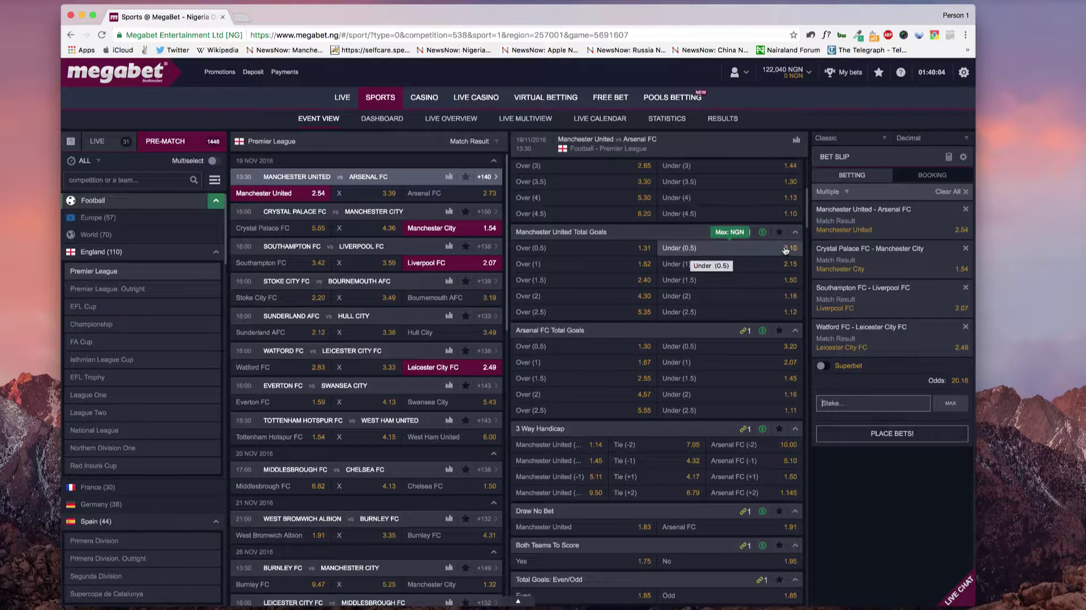
pyautogui.scroll(6, 564, 289)
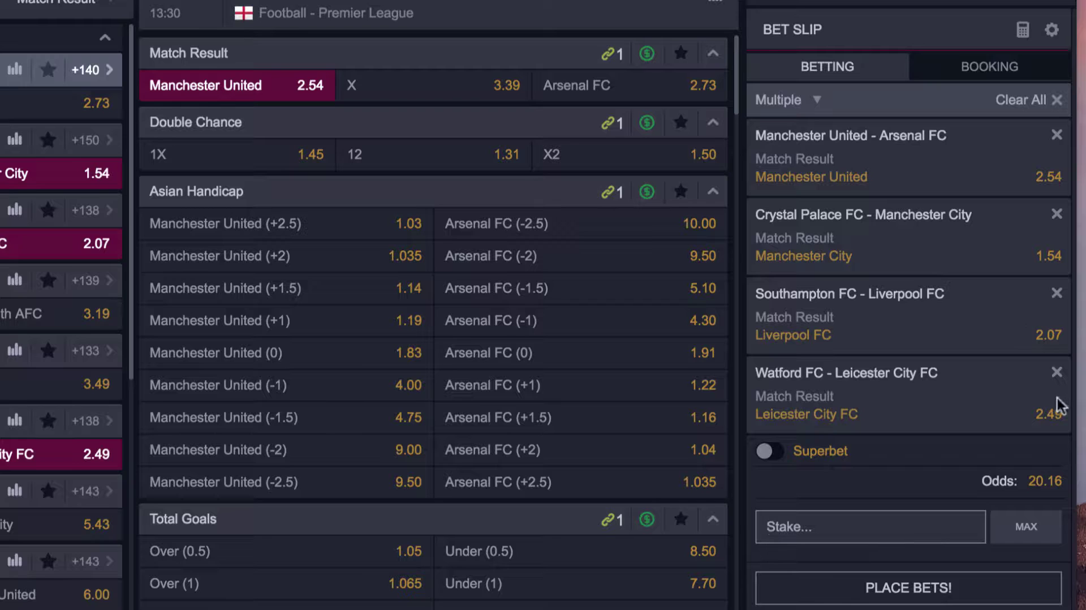
# Highlight the multiple bet's combined odds, try a stake of 10000, and reset the stake to 0.
pyautogui.doubleClick(1029, 480)
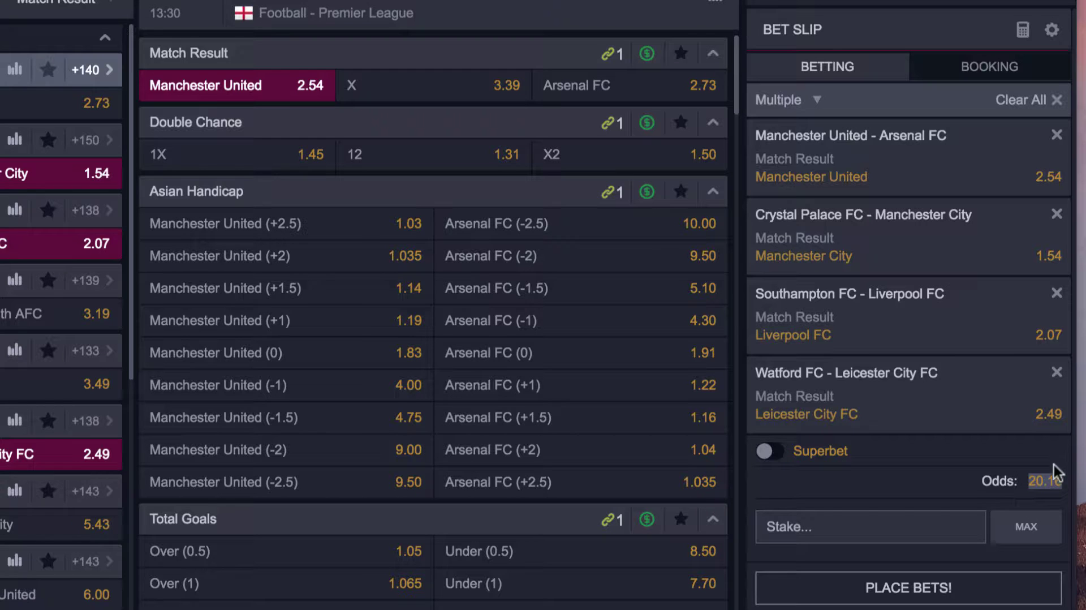
pyautogui.click(921, 522)
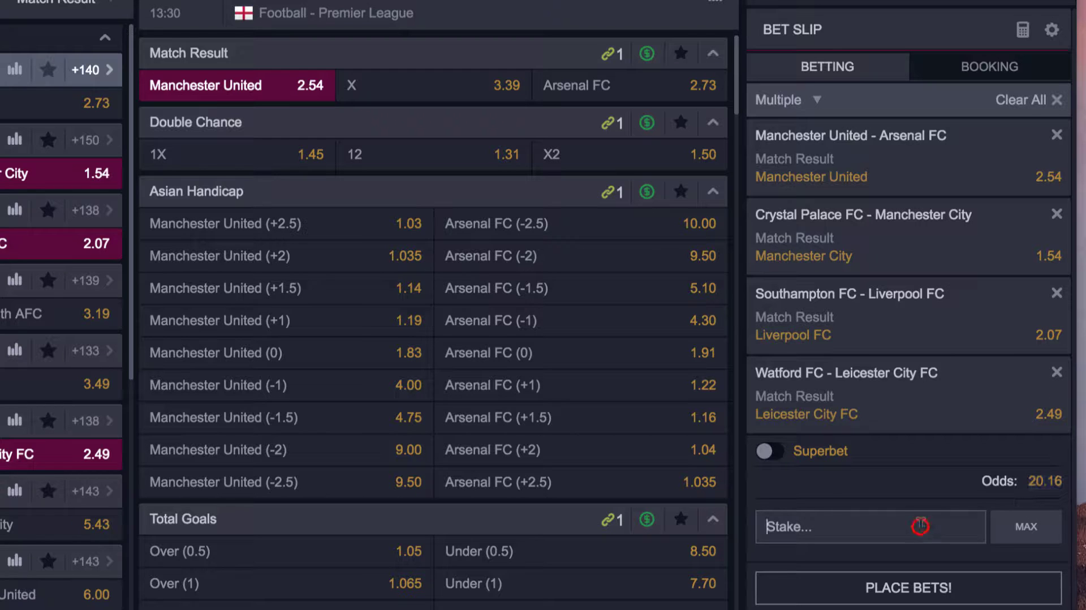
pyautogui.write('10')
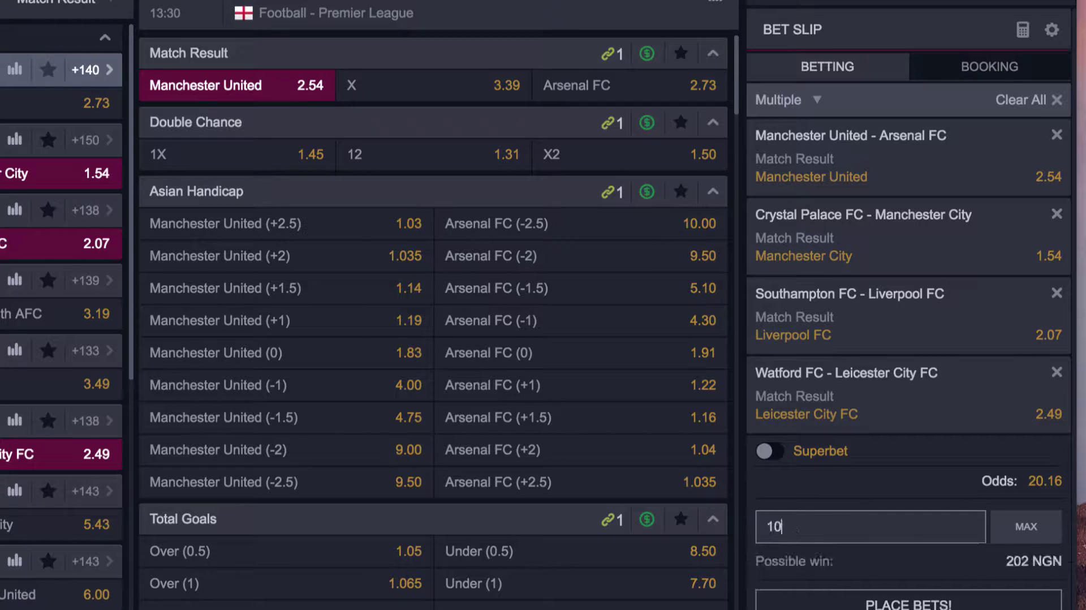
pyautogui.write('000')
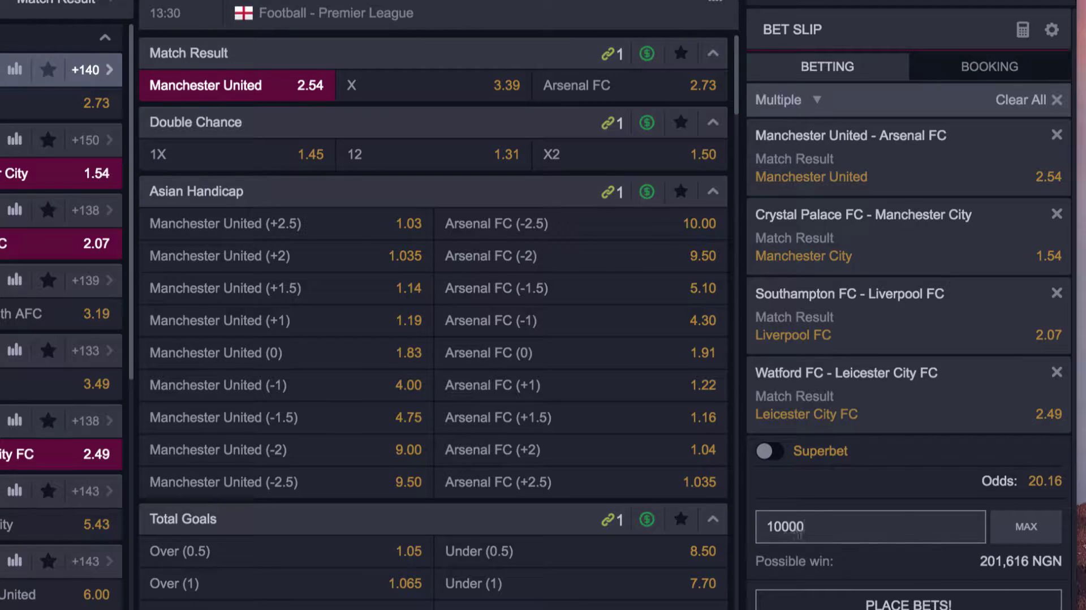
pyautogui.doubleClick(783, 525)
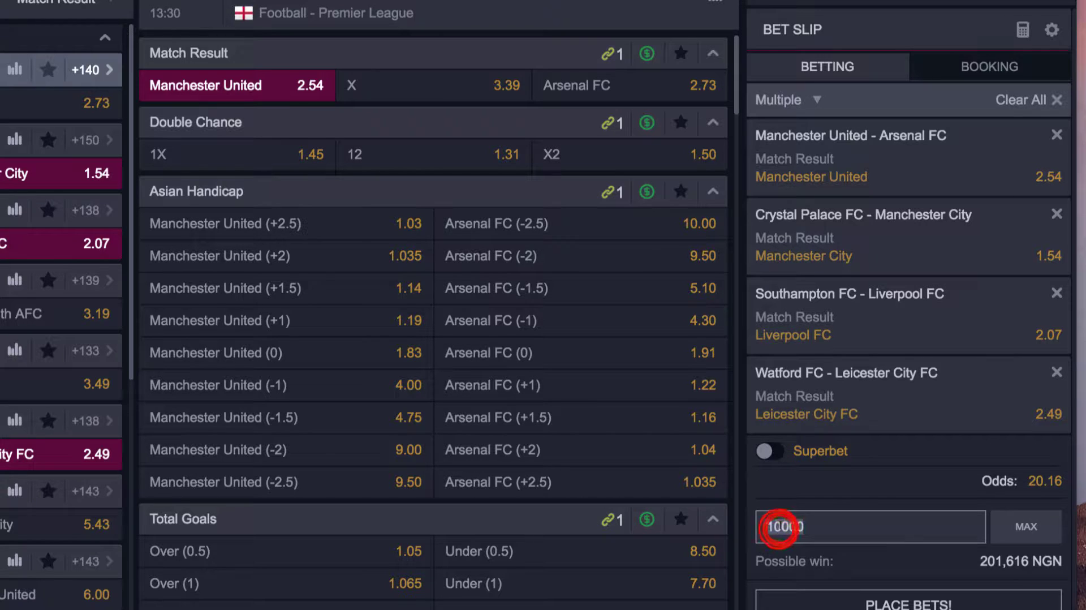
pyautogui.write('0')
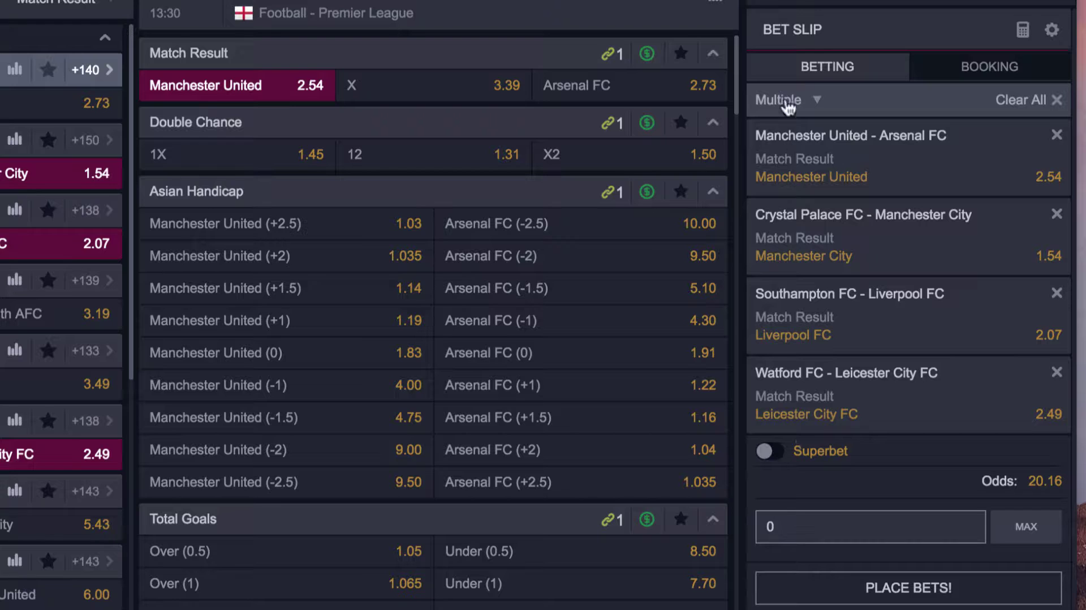
# Switch the bet slip to Single, try a stake of 10000 on Manchester United, and clear it.
pyautogui.click(807, 103)
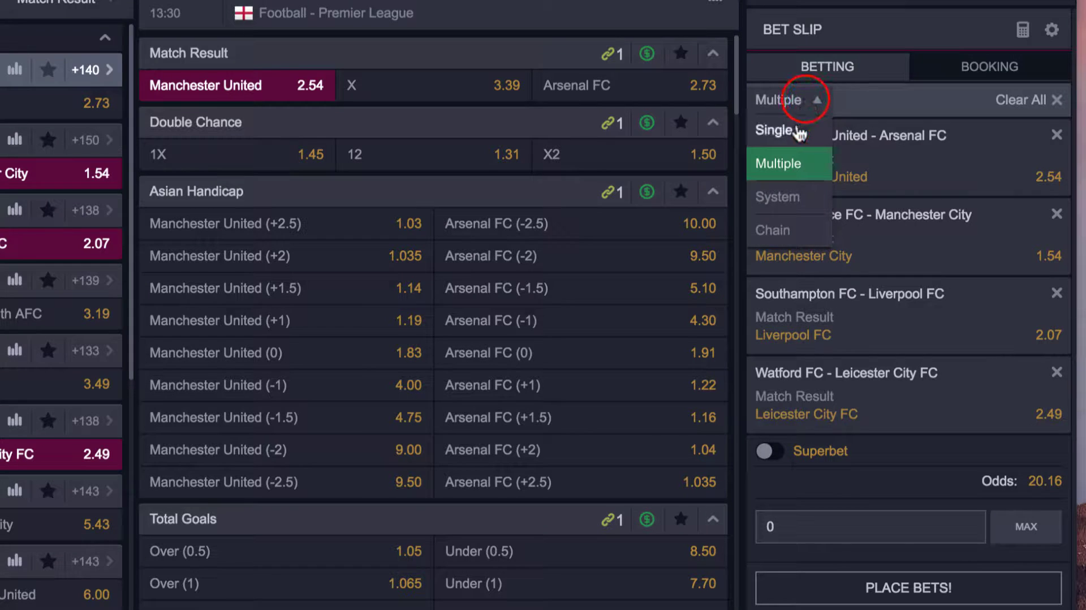
pyautogui.click(795, 125)
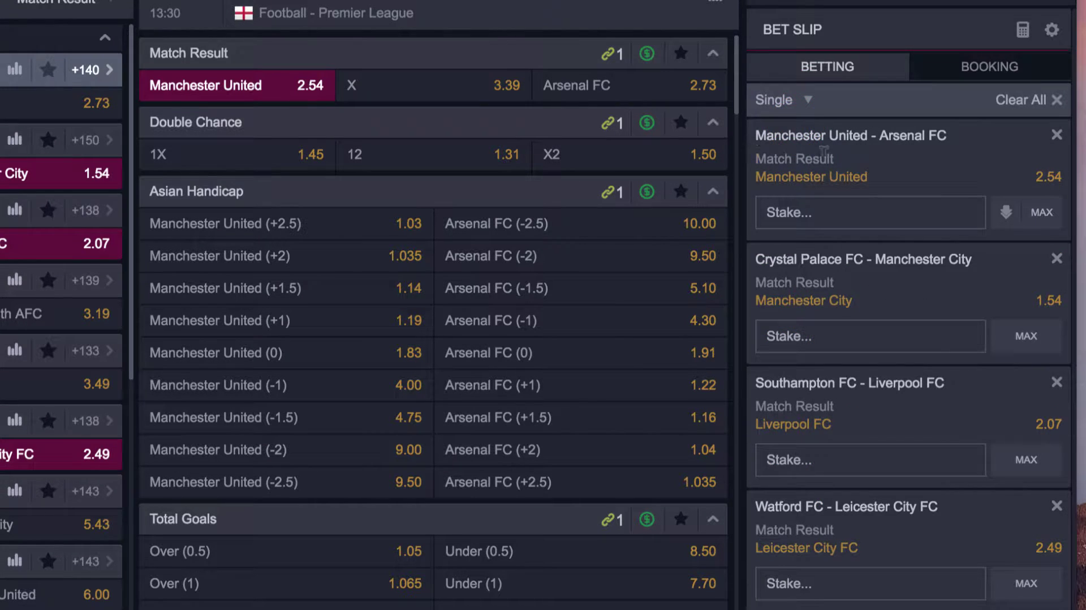
pyautogui.click(781, 212)
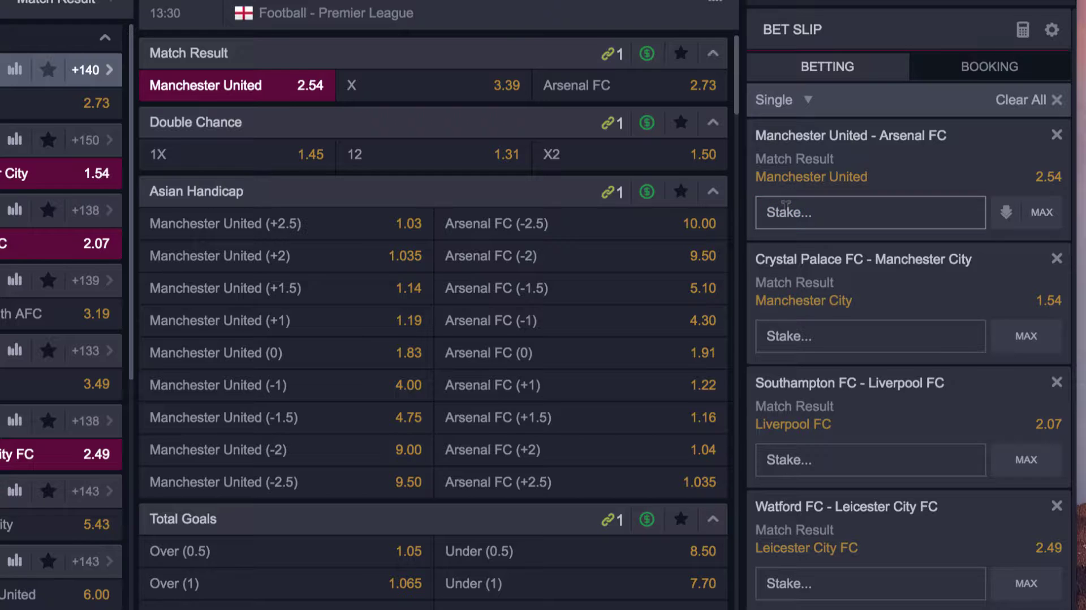
pyautogui.write('1000')
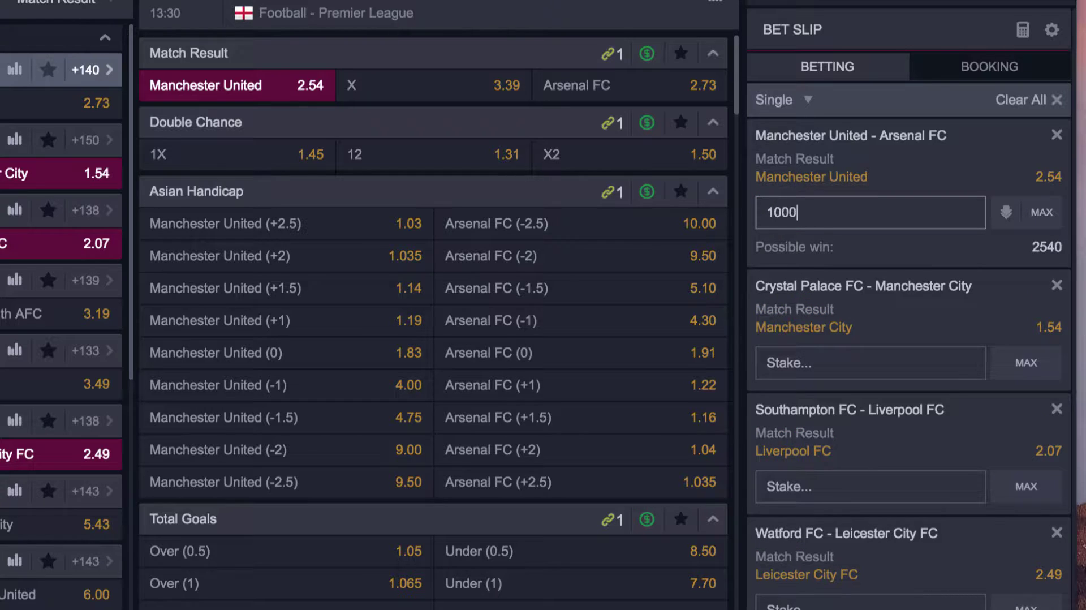
pyautogui.write('0')
pyautogui.doubleClick(775, 206)
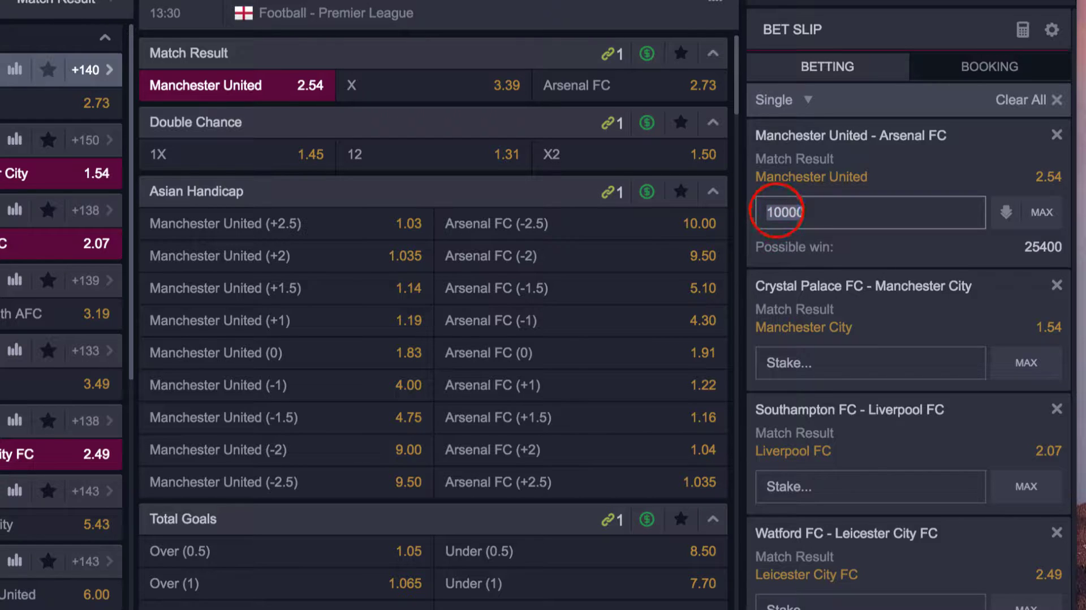
pyautogui.press('BackSpace')
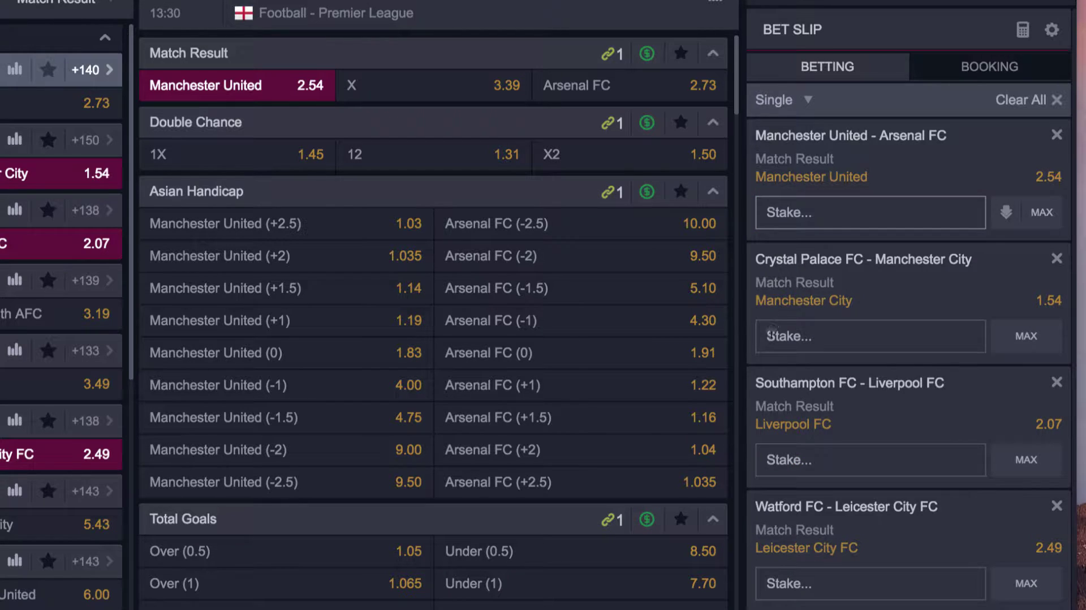
pyautogui.click(782, 328)
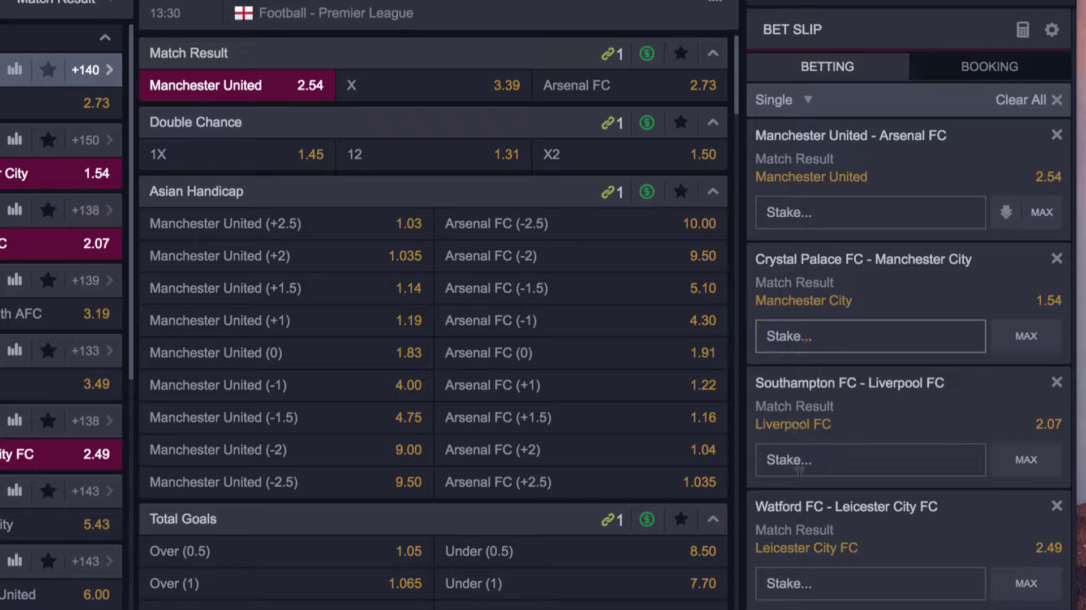
# Change the bet slip type to System and view the available bet types and system combinations.
pyautogui.click(801, 102)
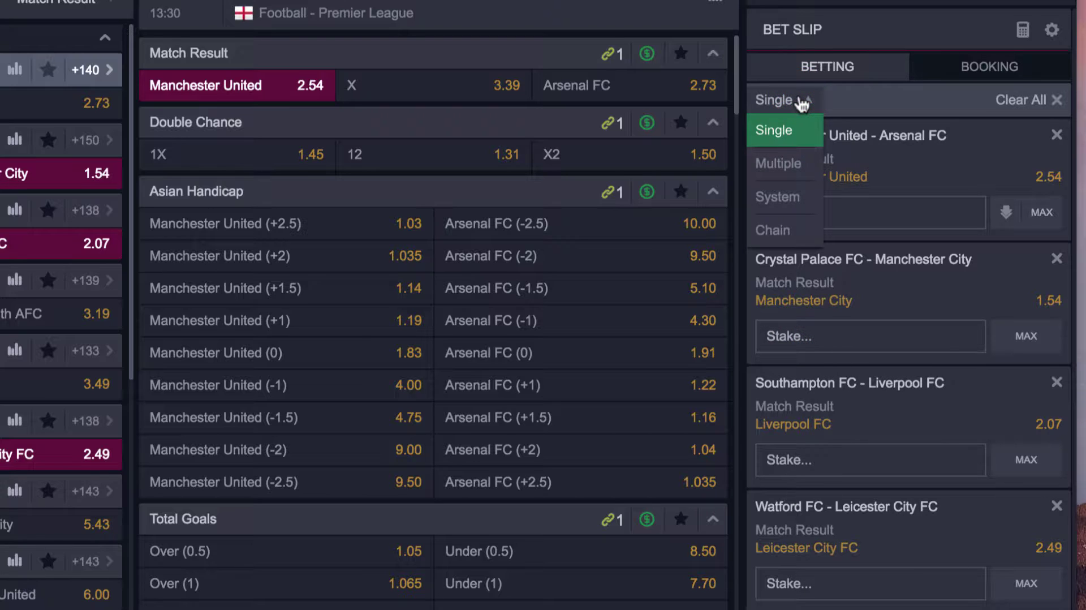
pyautogui.click(782, 203)
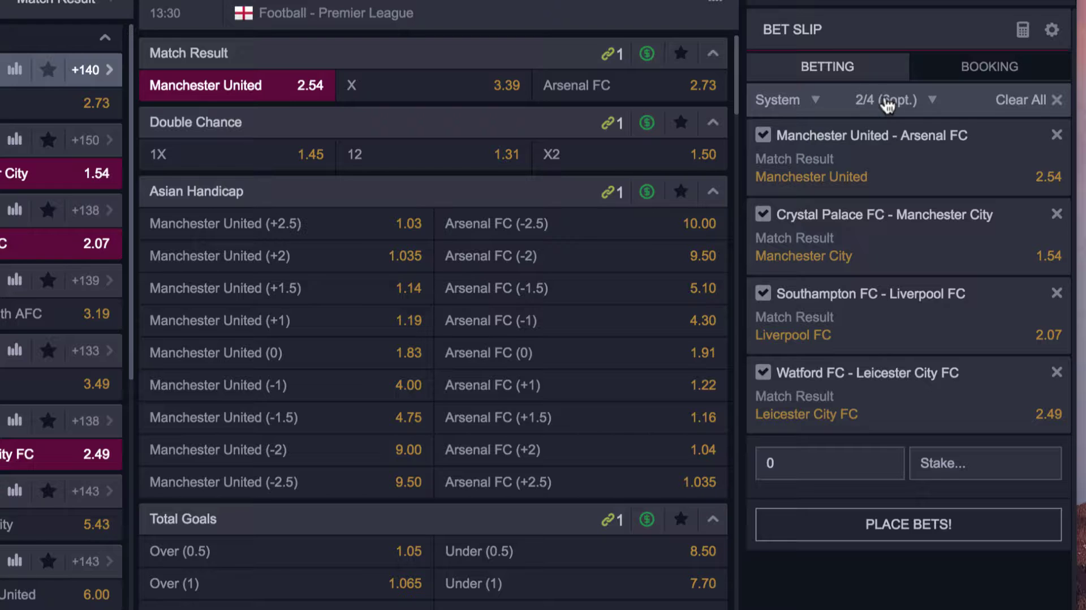
pyautogui.click(795, 101)
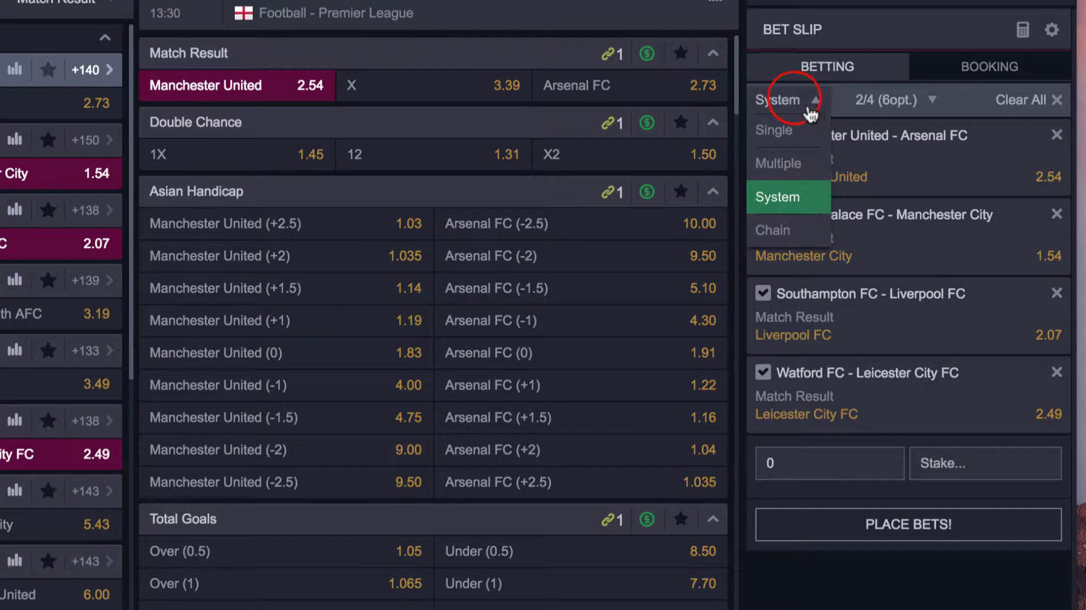
pyautogui.click(810, 108)
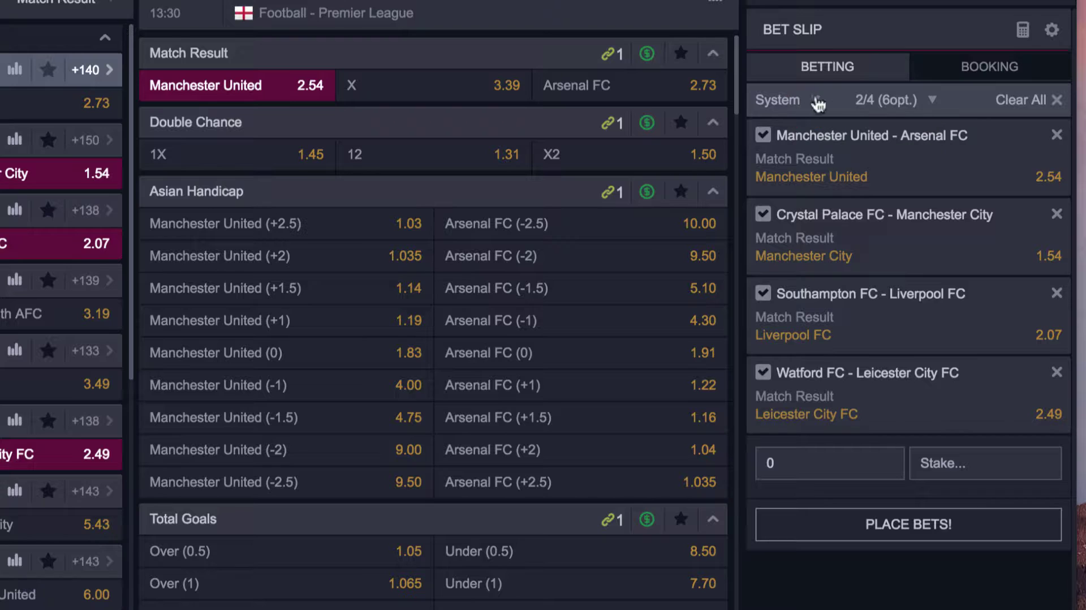
pyautogui.click(920, 102)
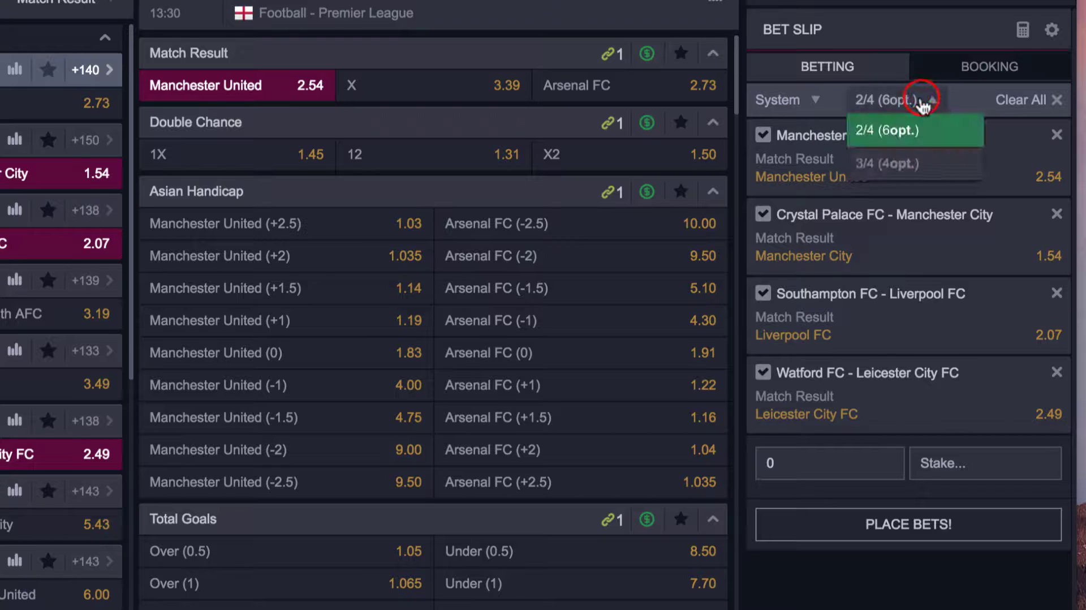
pyautogui.click(920, 100)
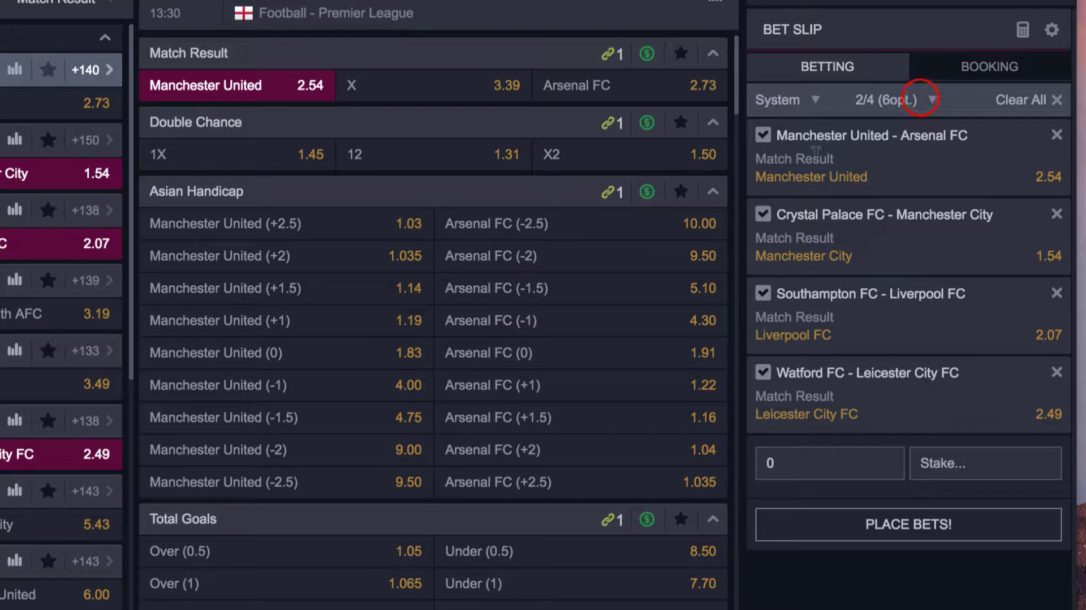
# Compare the 3/4 (4opt.) and 2/4 (6opt.) system combinations and settle on 3/4 (4opt.).
pyautogui.click(892, 98)
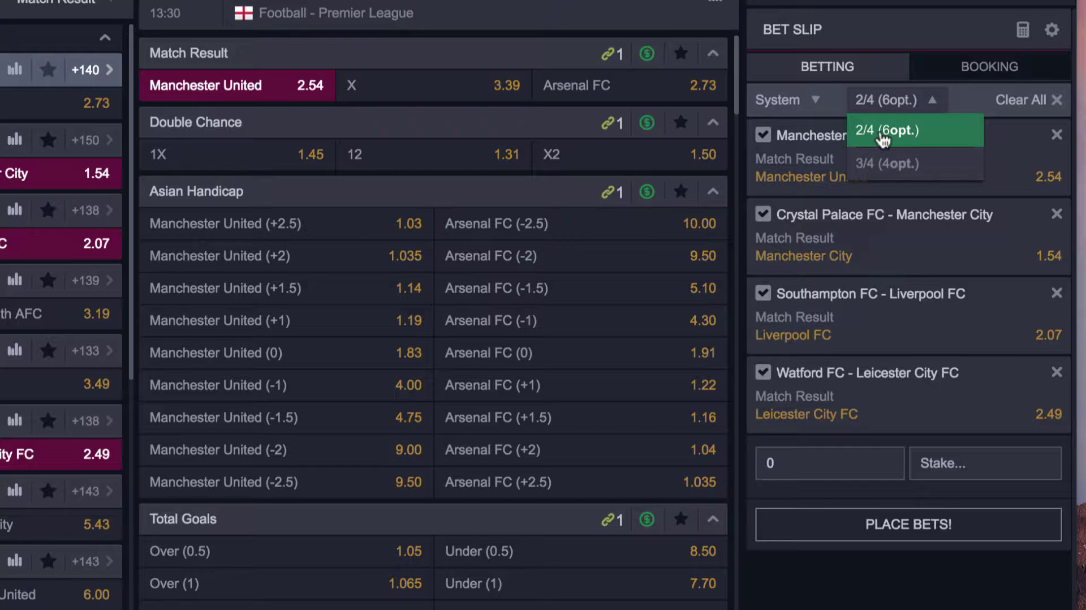
pyautogui.click(894, 160)
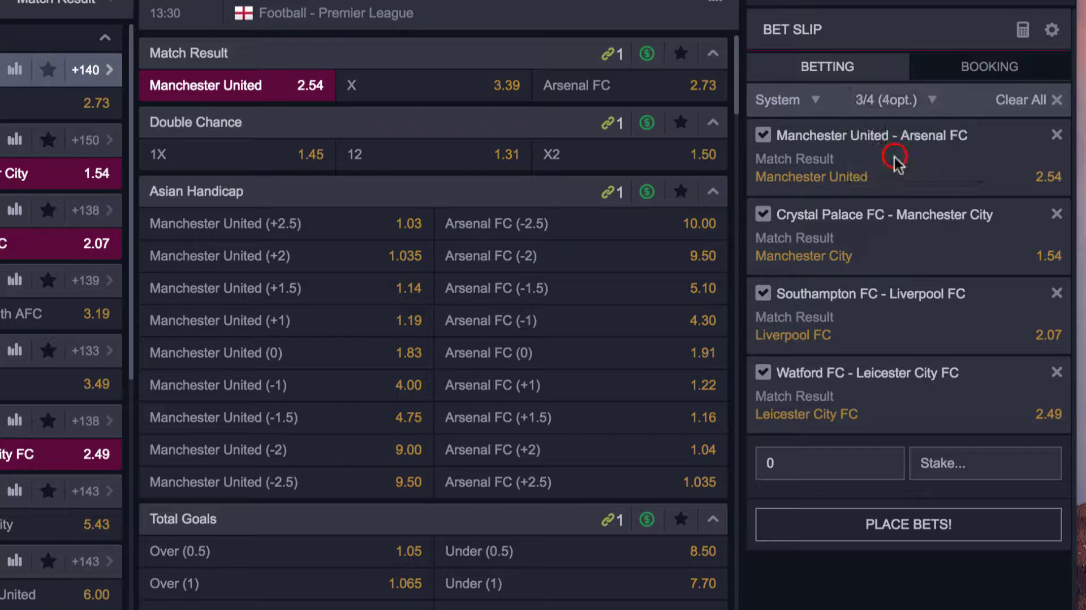
pyautogui.click(882, 108)
pyautogui.click(875, 122)
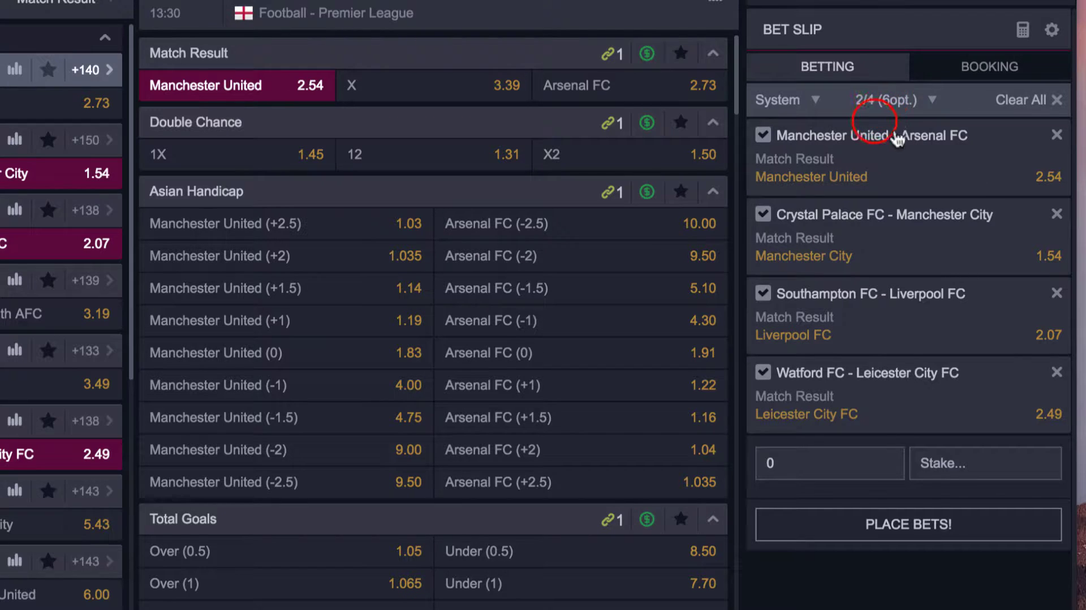
pyautogui.click(892, 101)
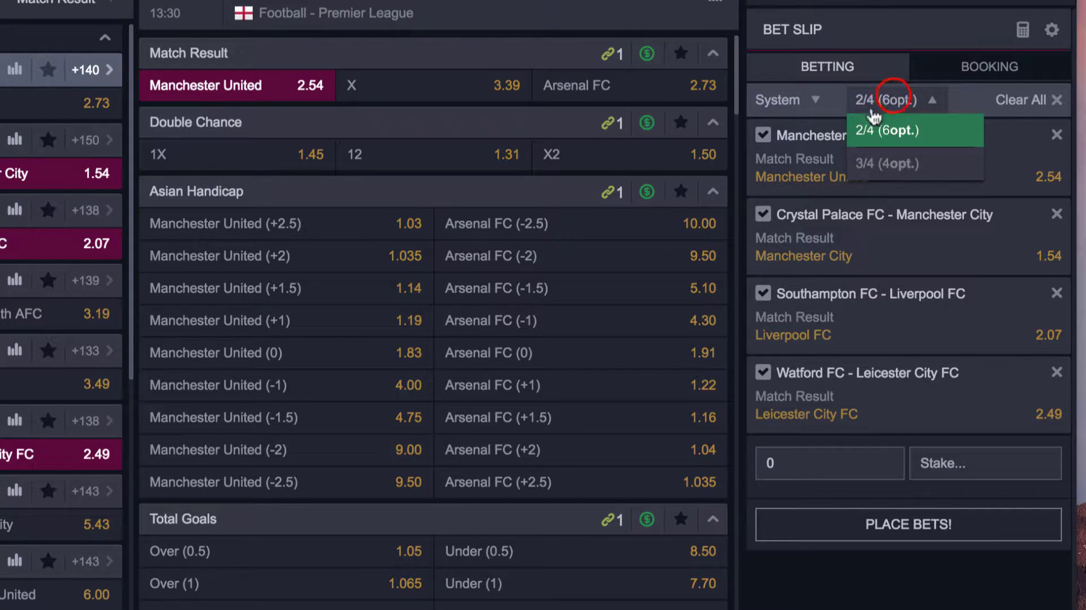
pyautogui.click(875, 162)
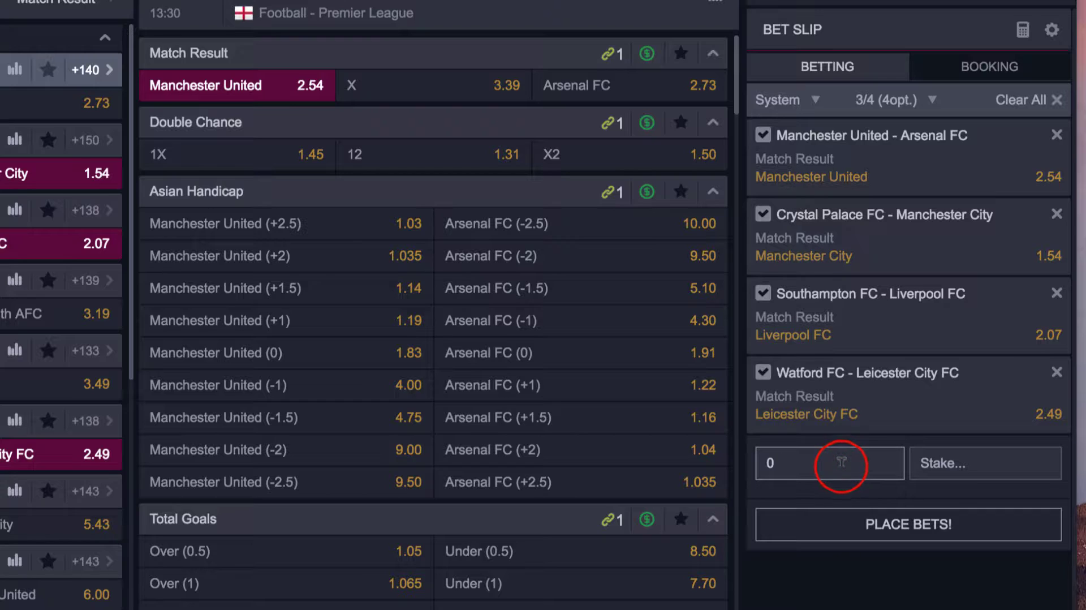
# Clear the system bet's unit stake and set it to 1000.
pyautogui.write('100')
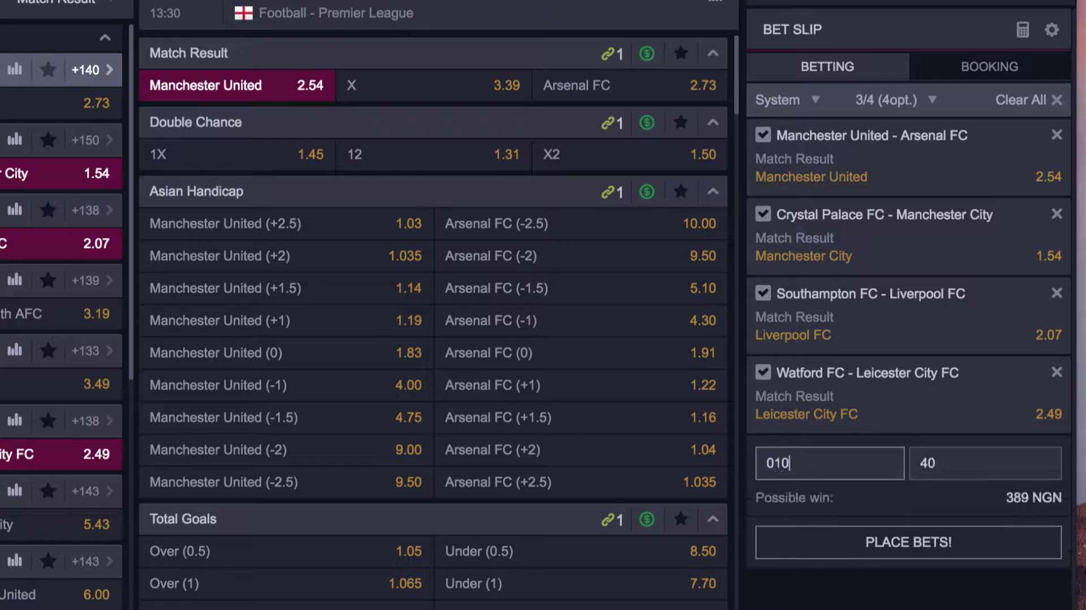
pyautogui.press('BackSpace')
pyautogui.press('BackSpace')
pyautogui.press('BackSpace')
pyautogui.press('BackSpace')
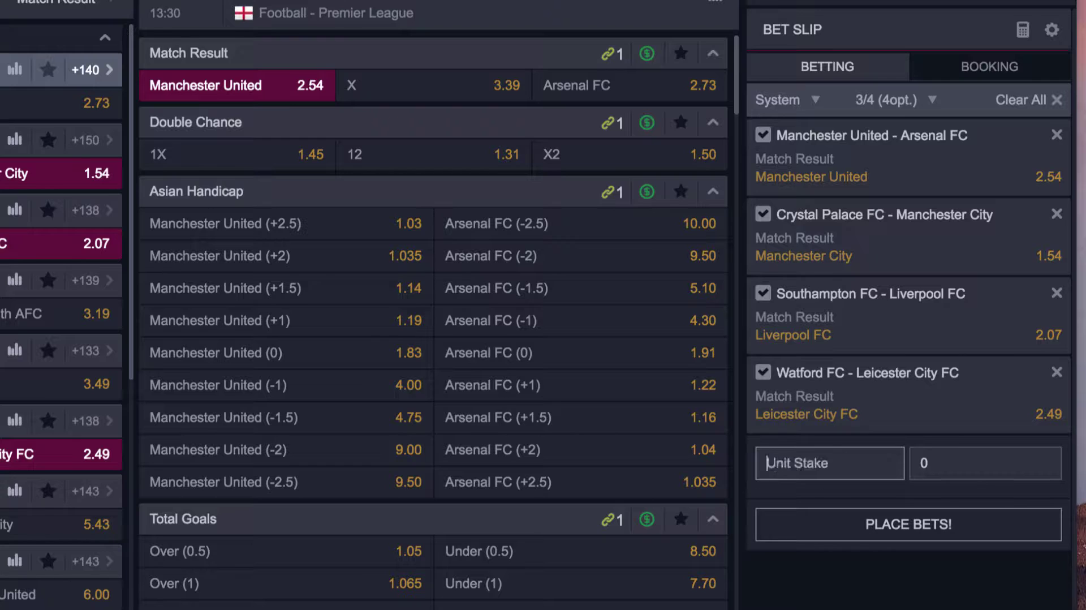
pyautogui.write('1000')
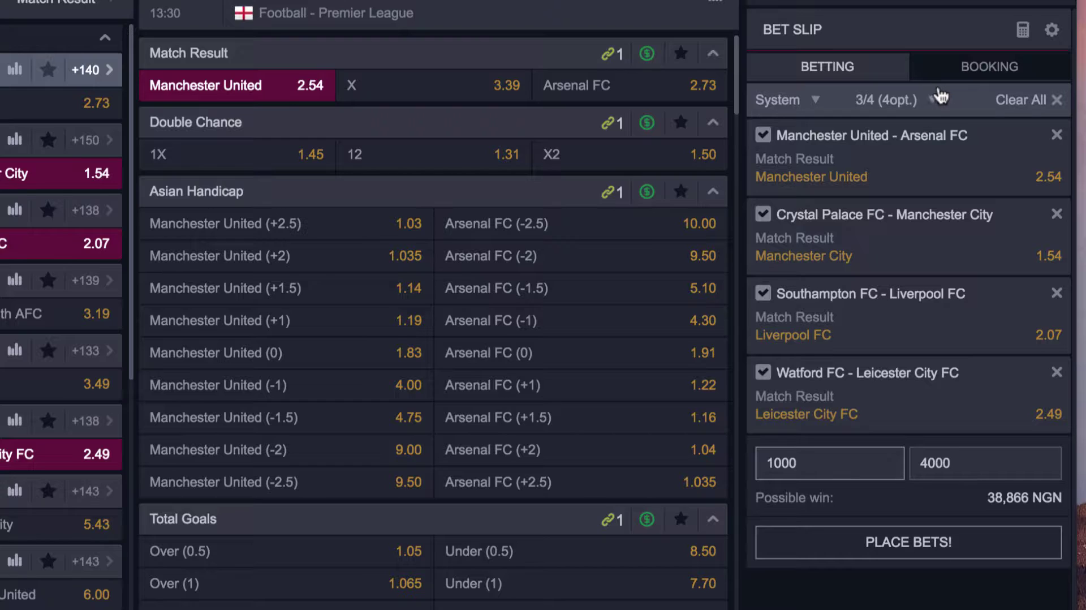
# Open the System Calculator beside the bet slip and set it to a 3 / 4 system with a stake of 4000.
pyautogui.click(1022, 31)
pyautogui.moveTo(452, 0); pyautogui.dragTo(520, 40)
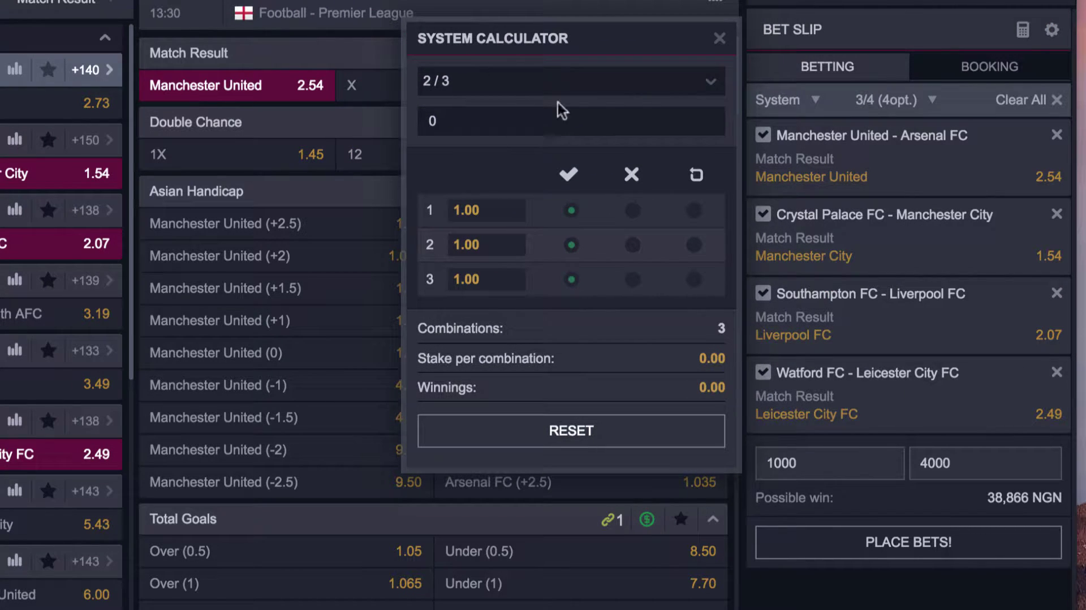
pyautogui.click(703, 83)
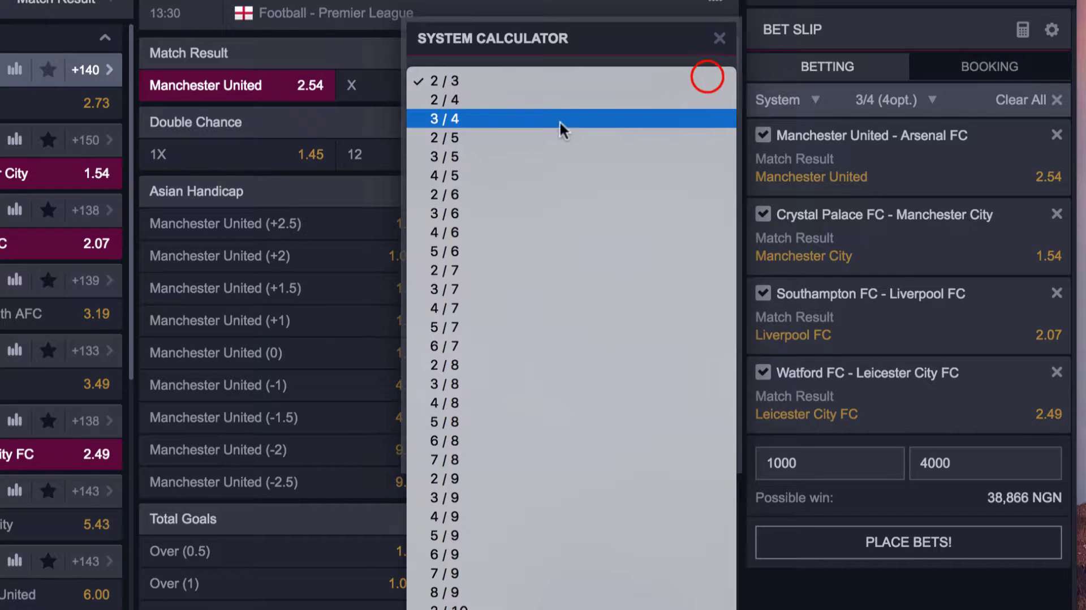
pyautogui.click(464, 120)
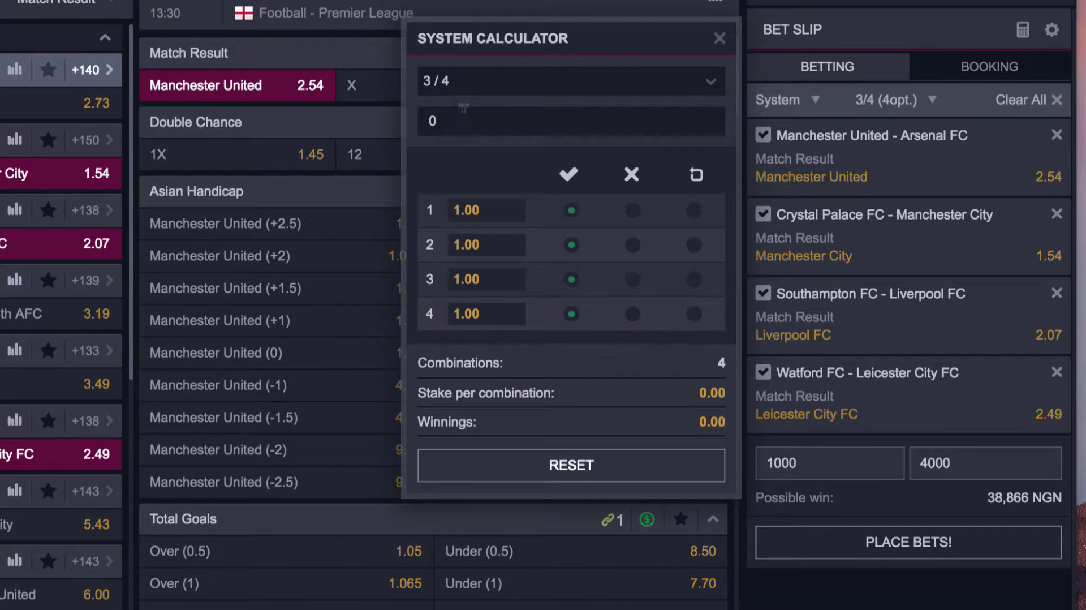
pyautogui.click(455, 118)
pyautogui.write('4000')
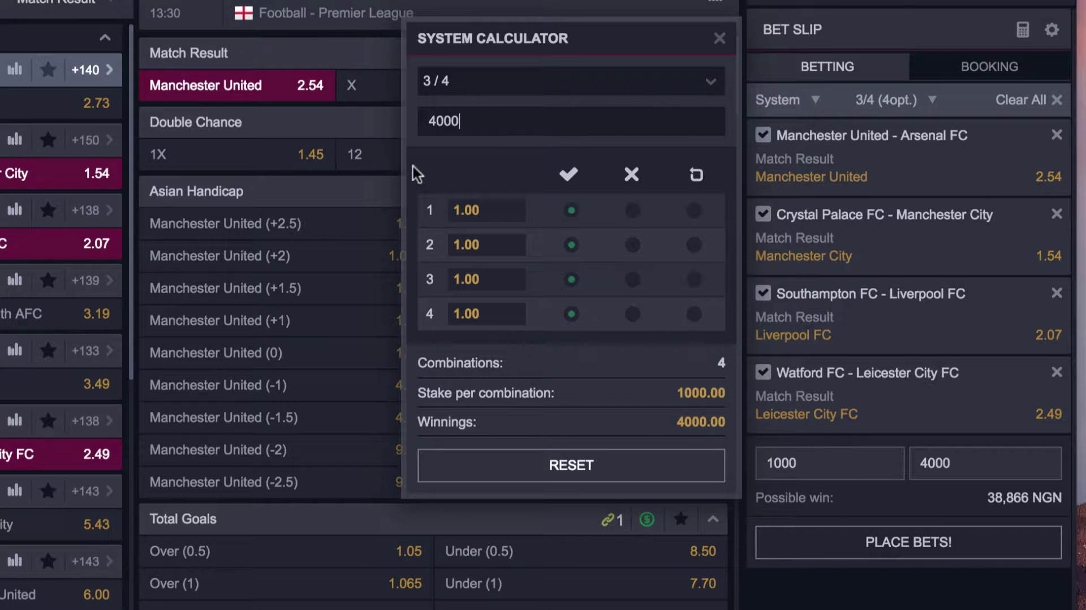
# Enter the odds 2.54, 1.54, 2.07 and 2.49 for selections 1 to 4 in the System Calculator.
pyautogui.click(476, 210)
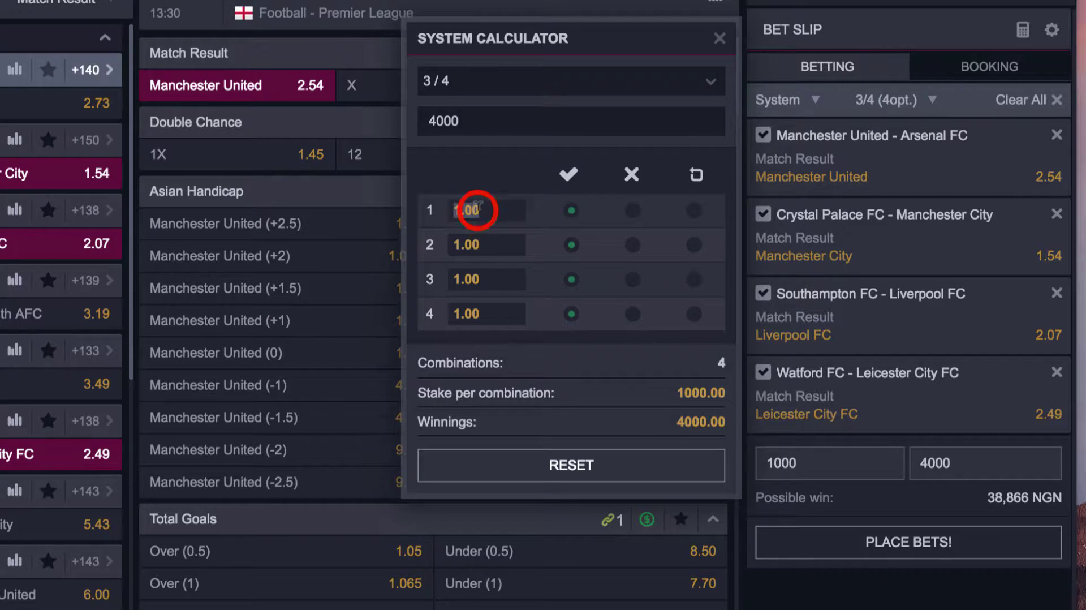
pyautogui.doubleClick(476, 209)
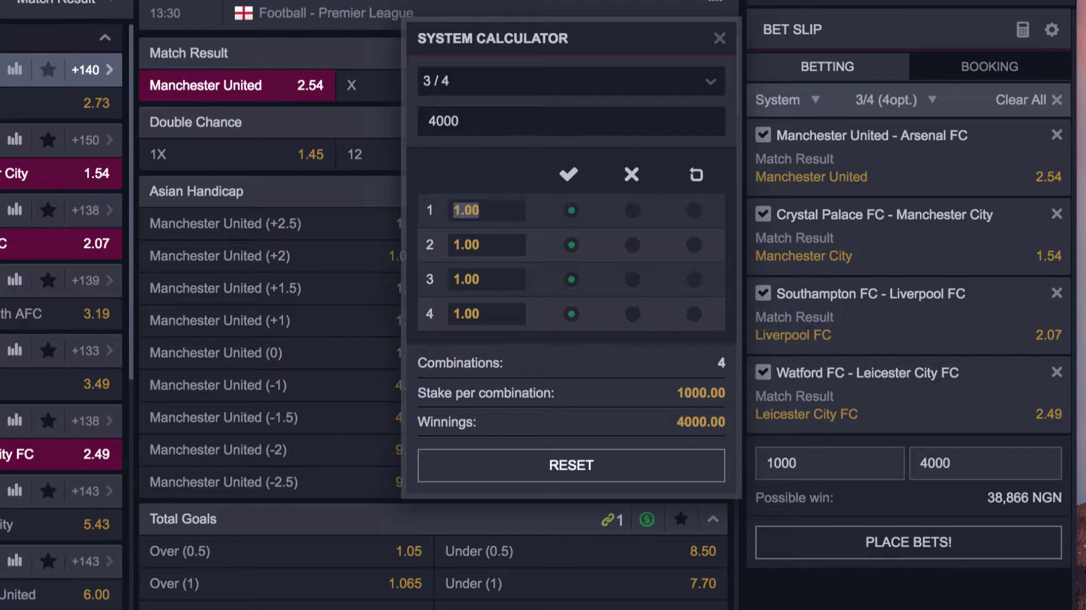
pyautogui.write('2.54')
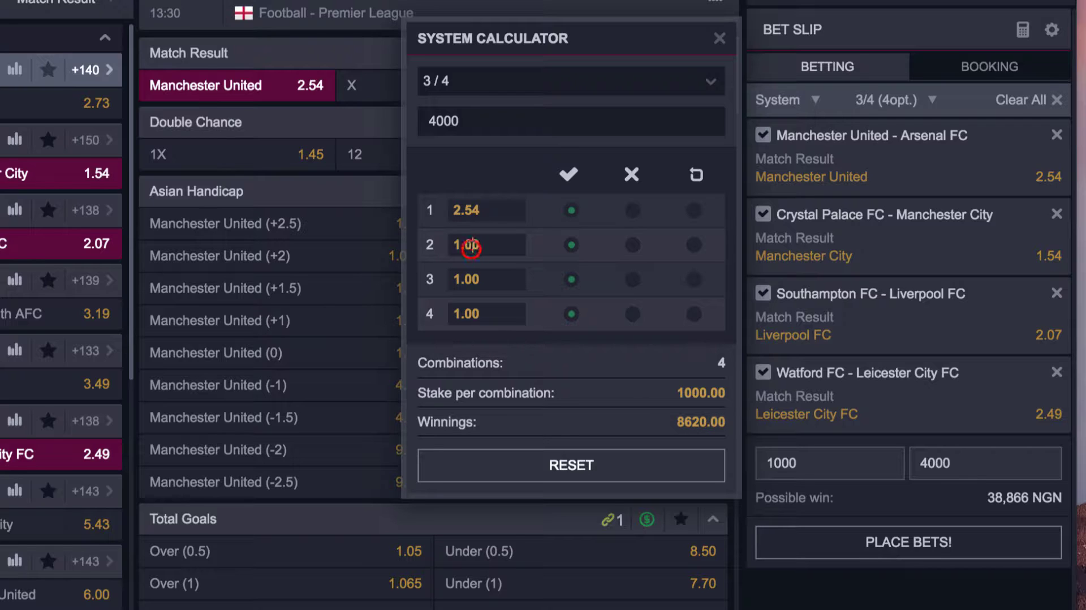
pyautogui.doubleClick(467, 245)
pyautogui.write('1.54')
pyautogui.doubleClick(467, 283)
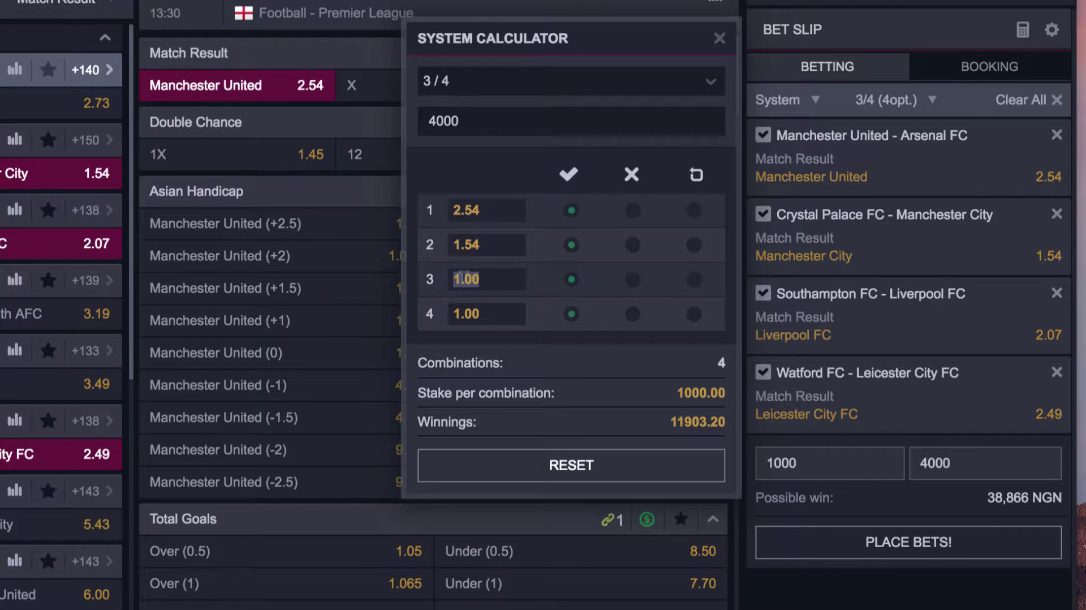
pyautogui.write('2.07')
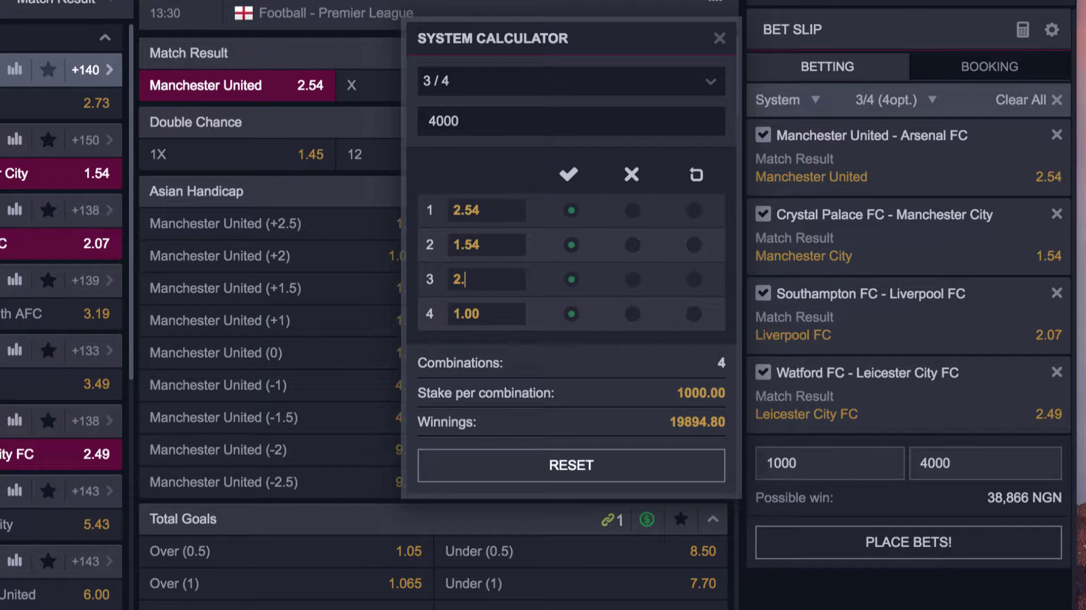
pyautogui.doubleClick(466, 306)
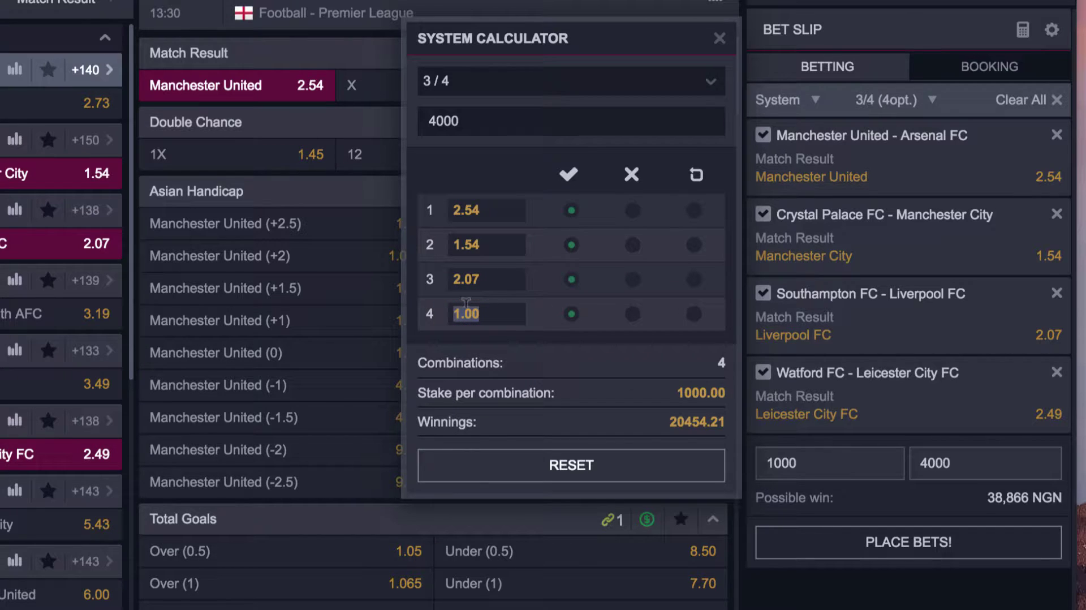
pyautogui.write('2.49')
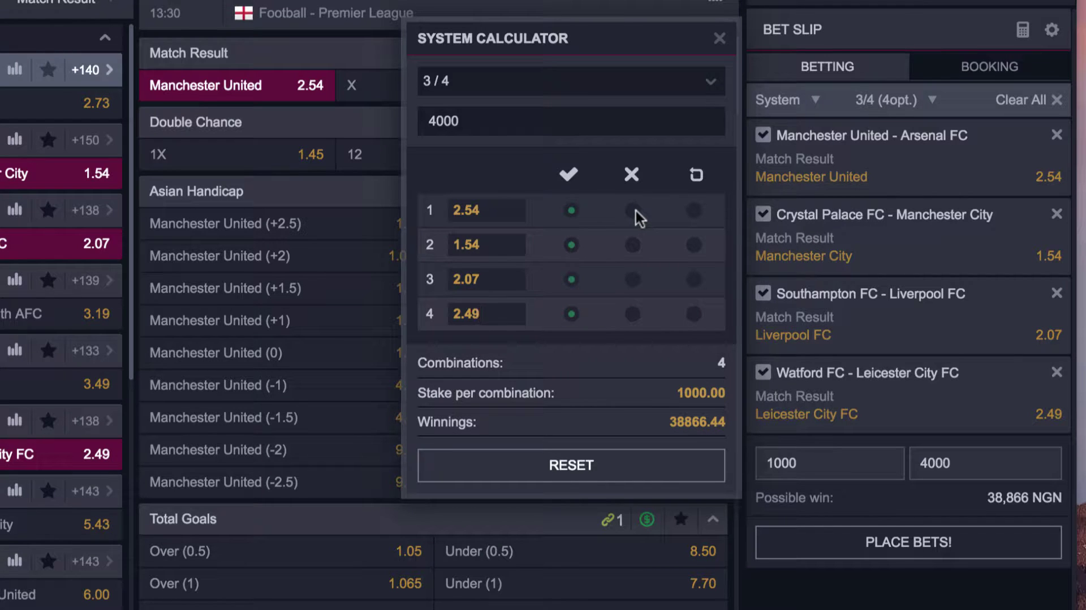
# Try out lost, won and returned outcomes for the first two selections in the System Calculator and close it.
pyautogui.click(633, 210)
pyautogui.click(632, 244)
pyautogui.click(572, 244)
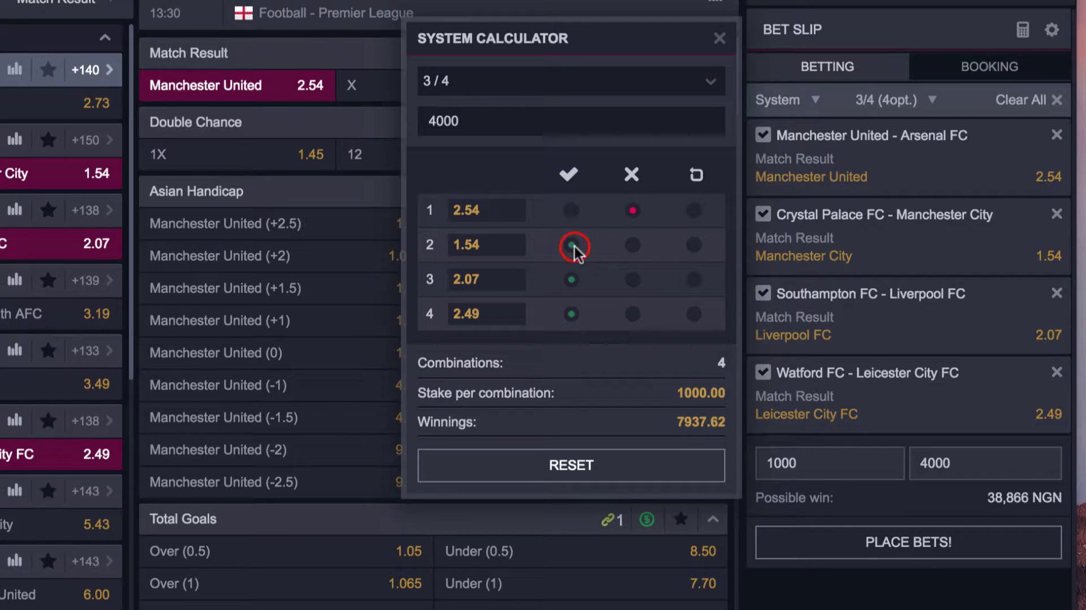
pyautogui.click(694, 211)
pyautogui.click(719, 39)
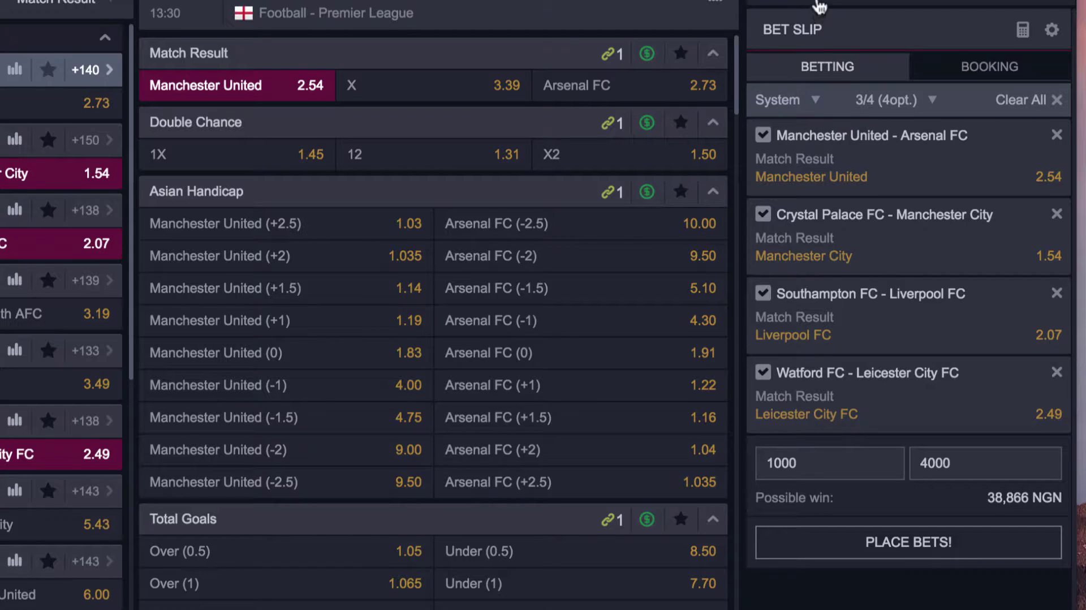
# Change the bet slip type from System to Chain and highlight its stake.
pyautogui.click(806, 101)
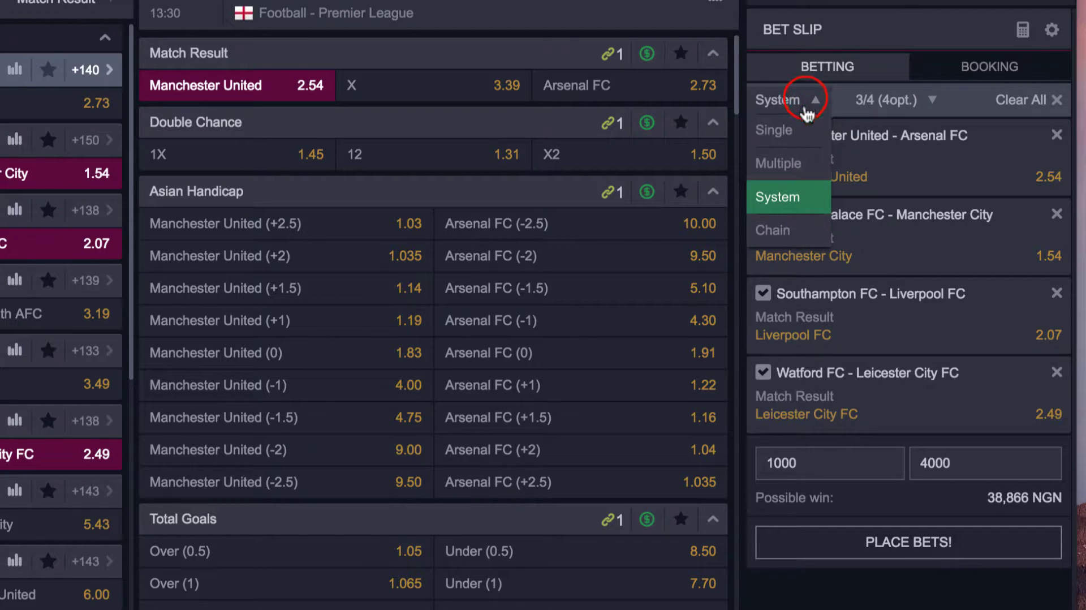
pyautogui.click(792, 235)
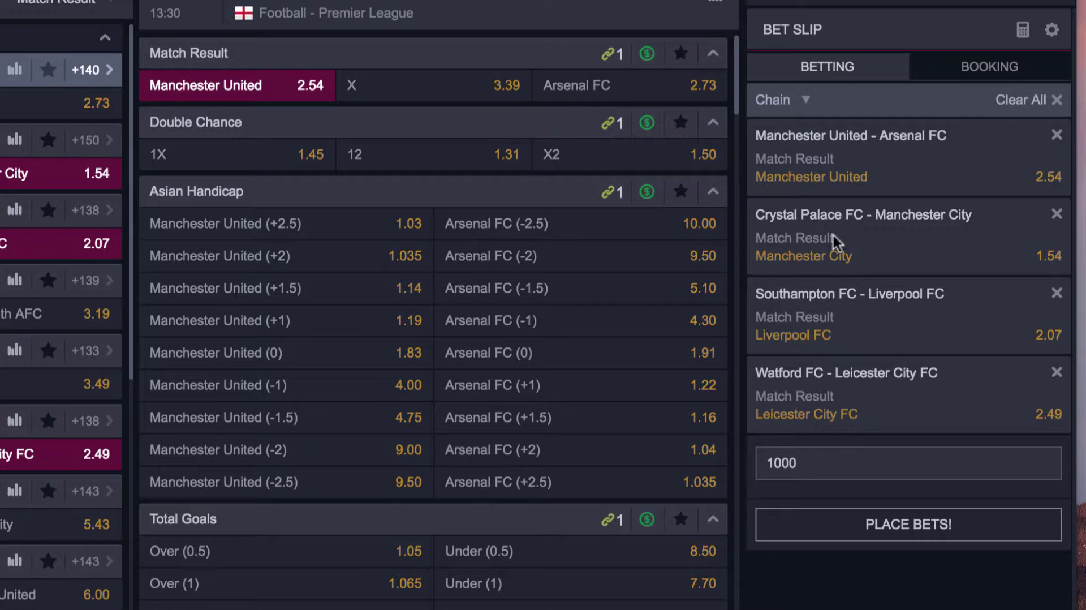
pyautogui.doubleClick(797, 461)
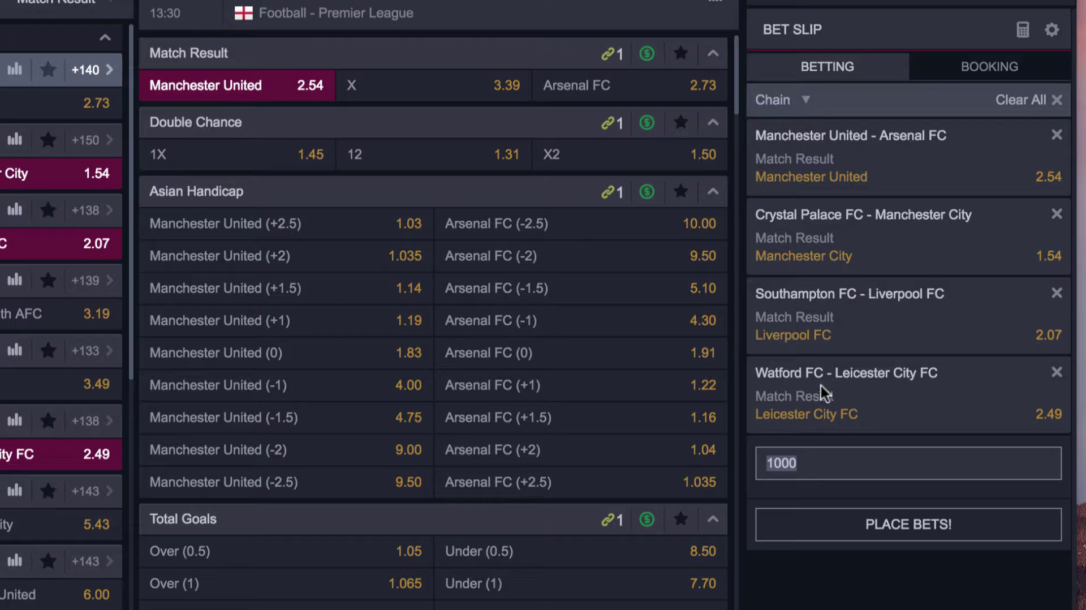
# Compare the Single bet layout with the Chain layout by switching to Single and back to Chain.
pyautogui.click(807, 101)
pyautogui.click(790, 124)
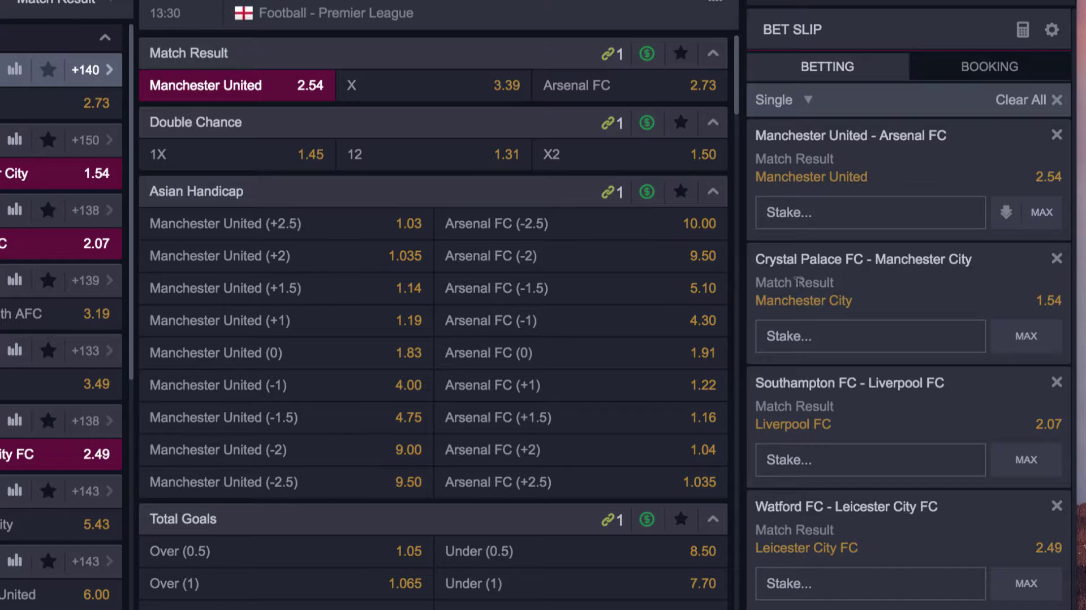
pyautogui.click(808, 102)
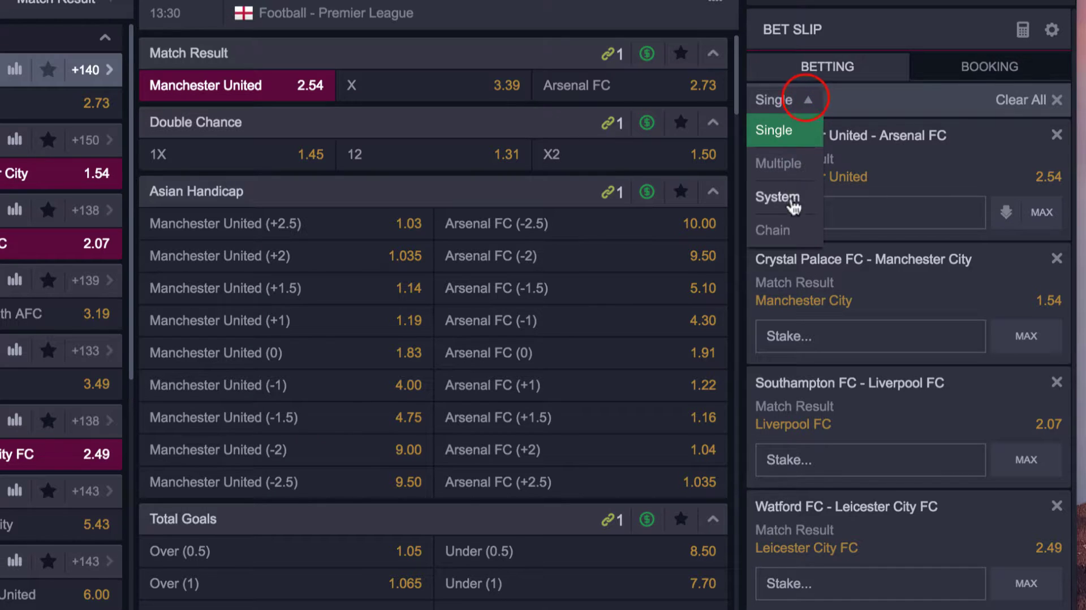
pyautogui.click(787, 229)
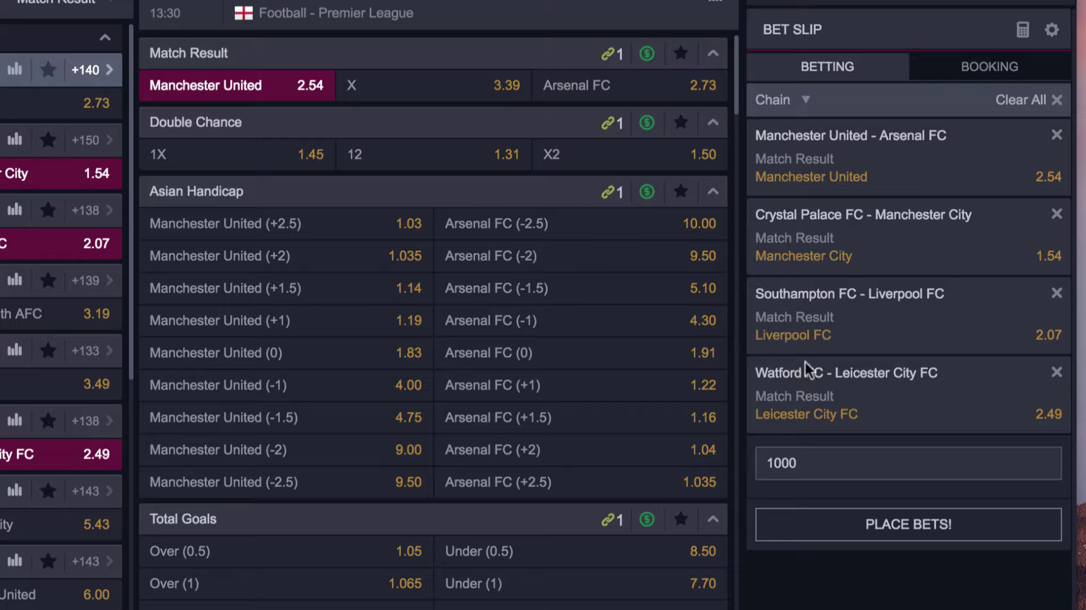
# Examine the chain bet's stake and its four match selections with their odds, one after another.
pyautogui.click(802, 463)
pyautogui.doubleClick(782, 462)
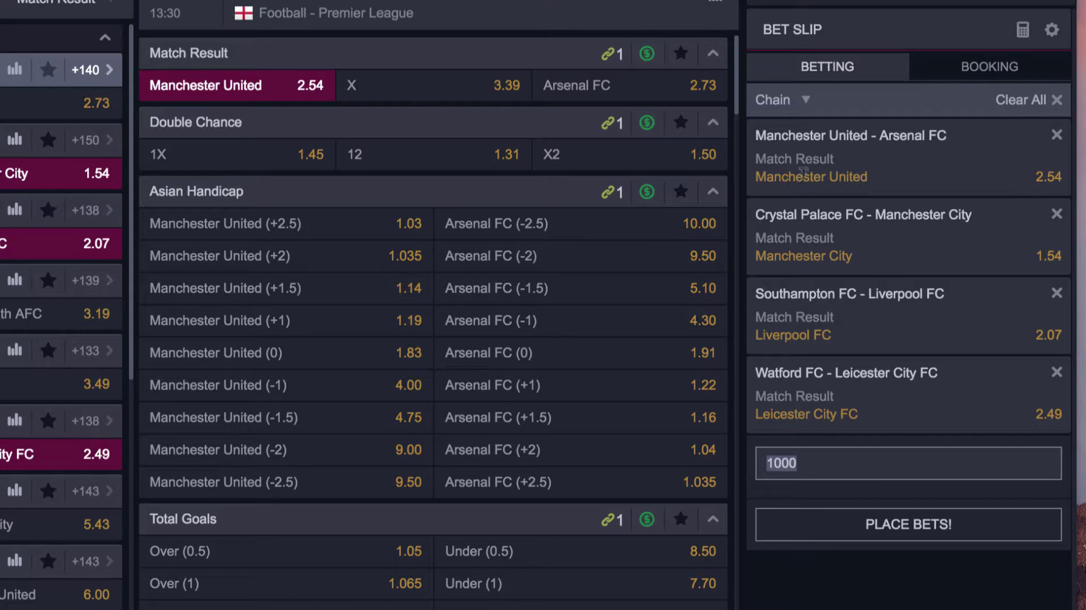
pyautogui.click(756, 214)
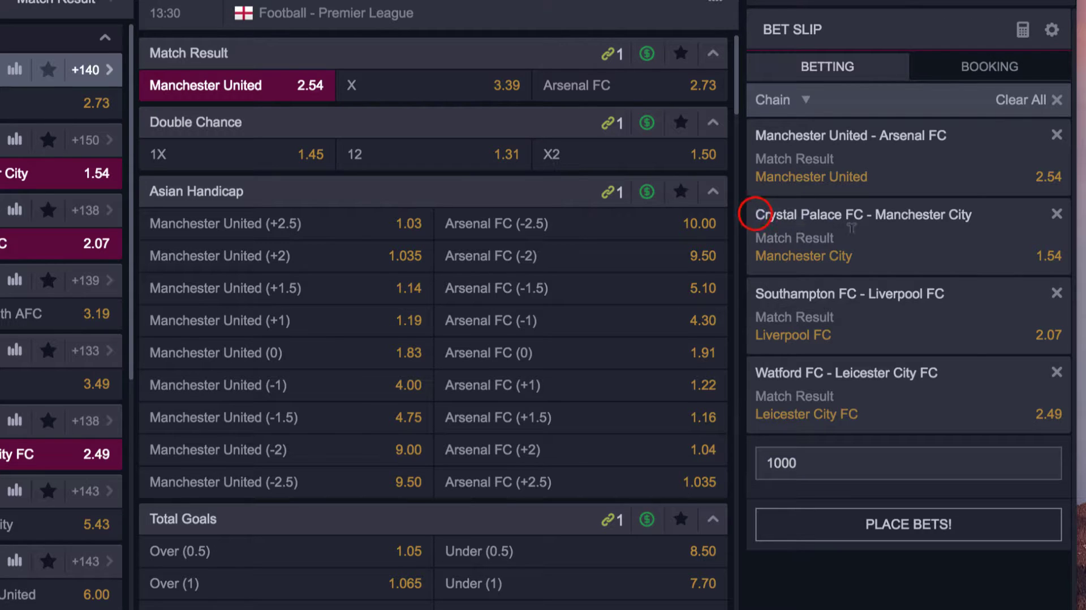
pyautogui.moveTo(966, 262); pyautogui.dragTo(1054, 255)
pyautogui.click(1058, 257)
pyautogui.moveTo(757, 294); pyautogui.dragTo(776, 316)
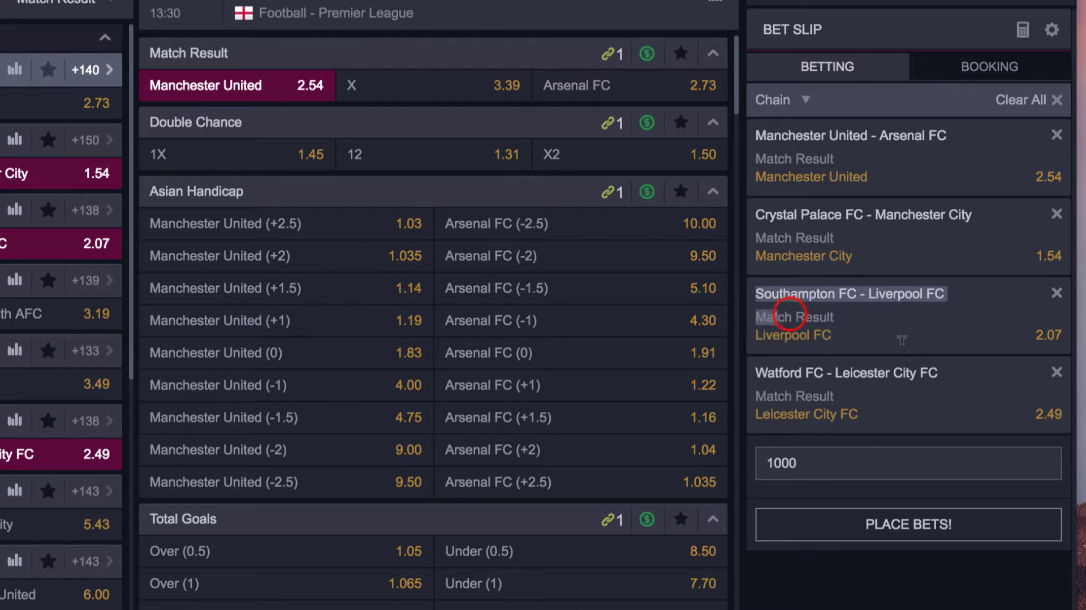
pyautogui.click(854, 328)
pyautogui.moveTo(758, 368); pyautogui.dragTo(858, 415)
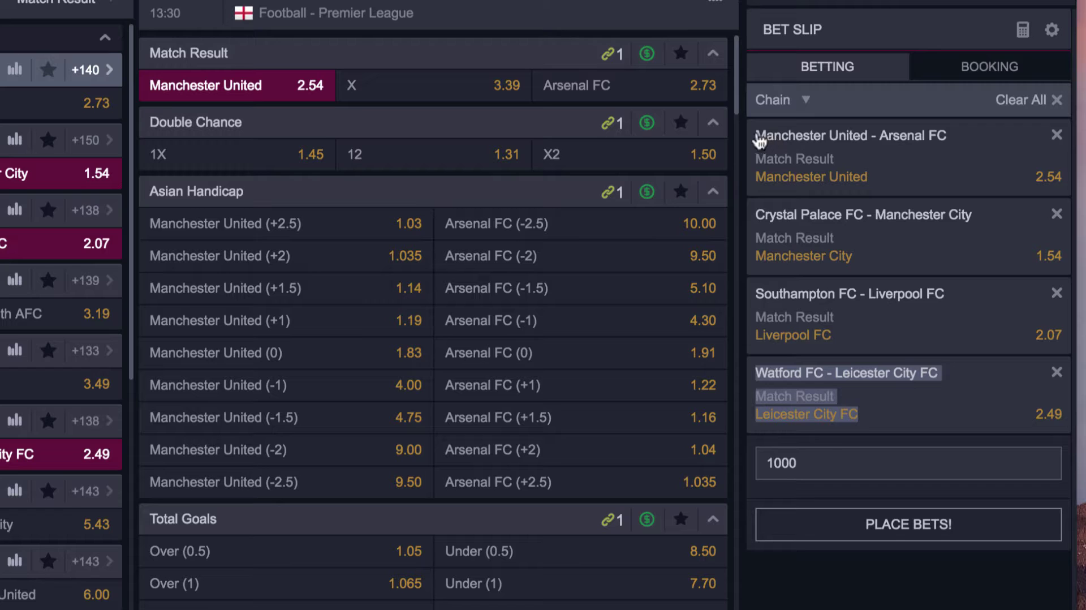
pyautogui.moveTo(751, 122); pyautogui.dragTo(1063, 176)
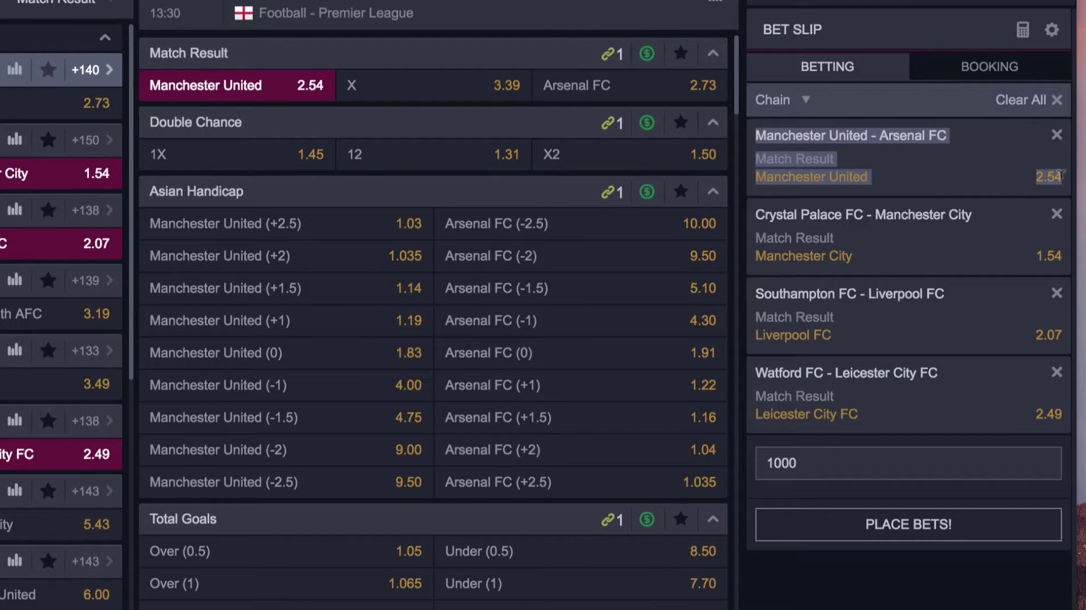
pyautogui.click(945, 177)
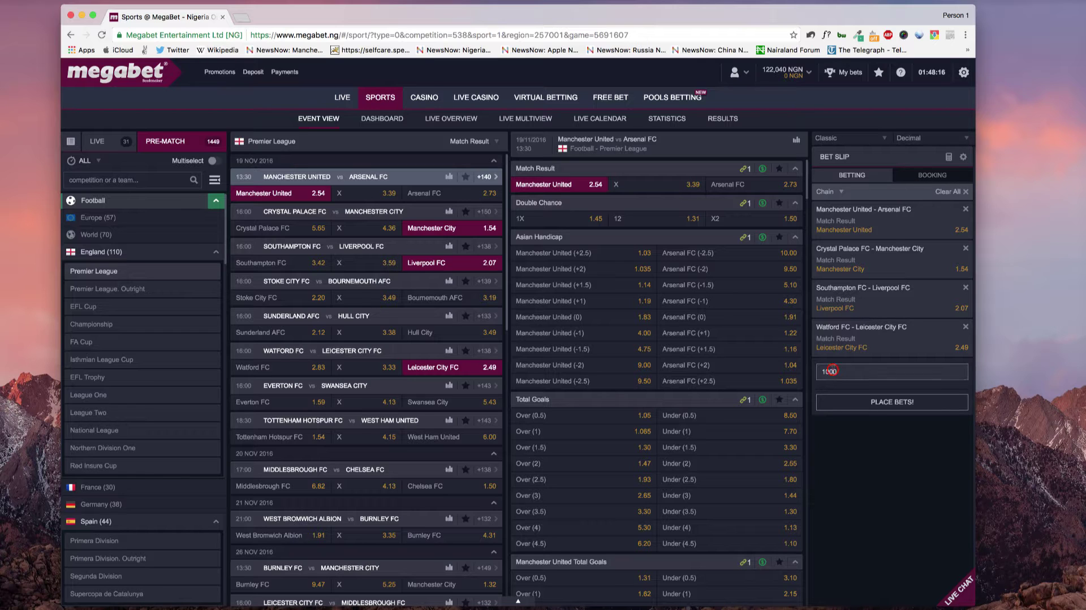
# Switch the bet slip to Single, settle on the Multiple type and highlight its stake.
pyautogui.click(840, 191)
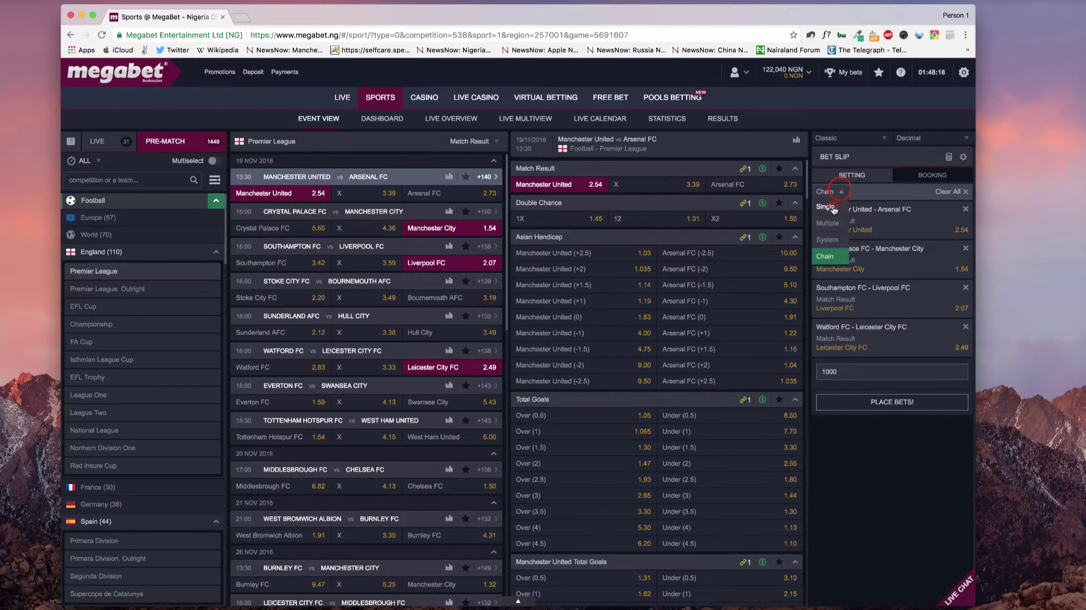
pyautogui.click(830, 206)
pyautogui.click(828, 191)
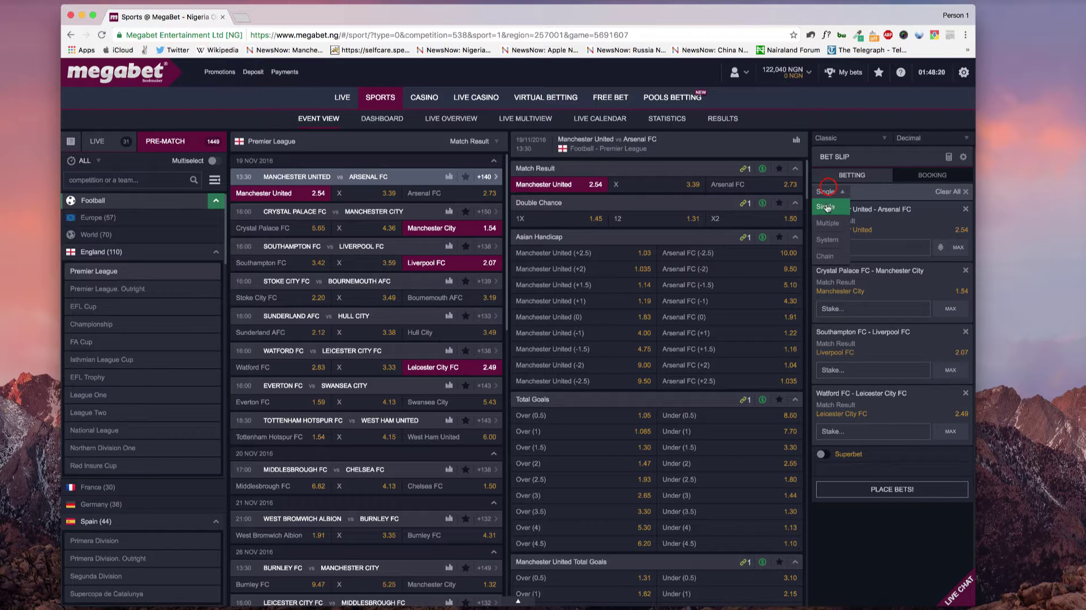
pyautogui.click(826, 222)
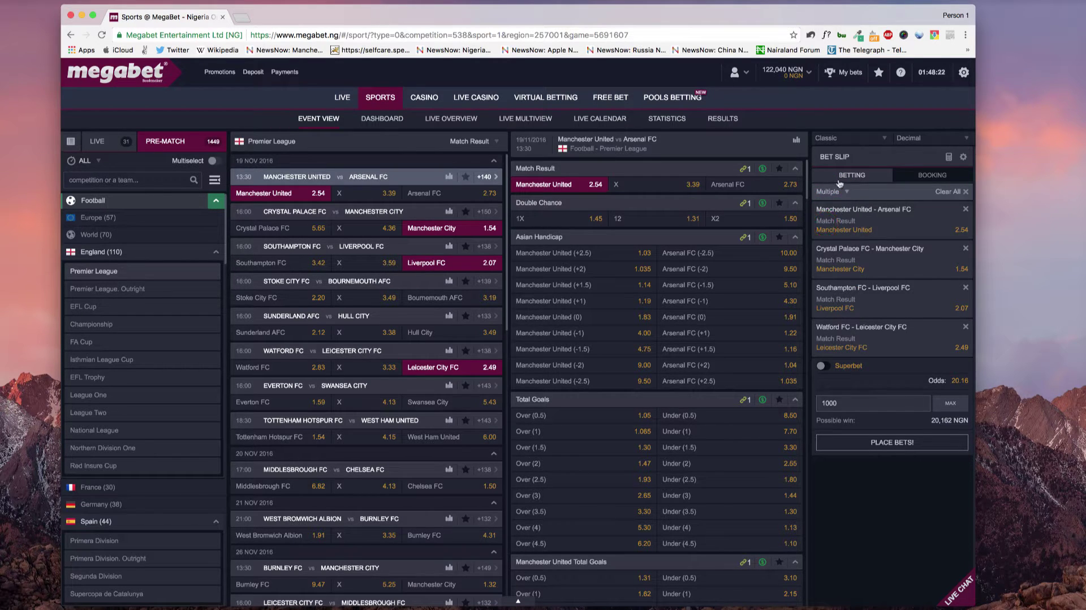
pyautogui.doubleClick(838, 404)
# Generate a booking ID for the four-match multiple bet, highlight the ID and clear the bet slip.
pyautogui.click(922, 175)
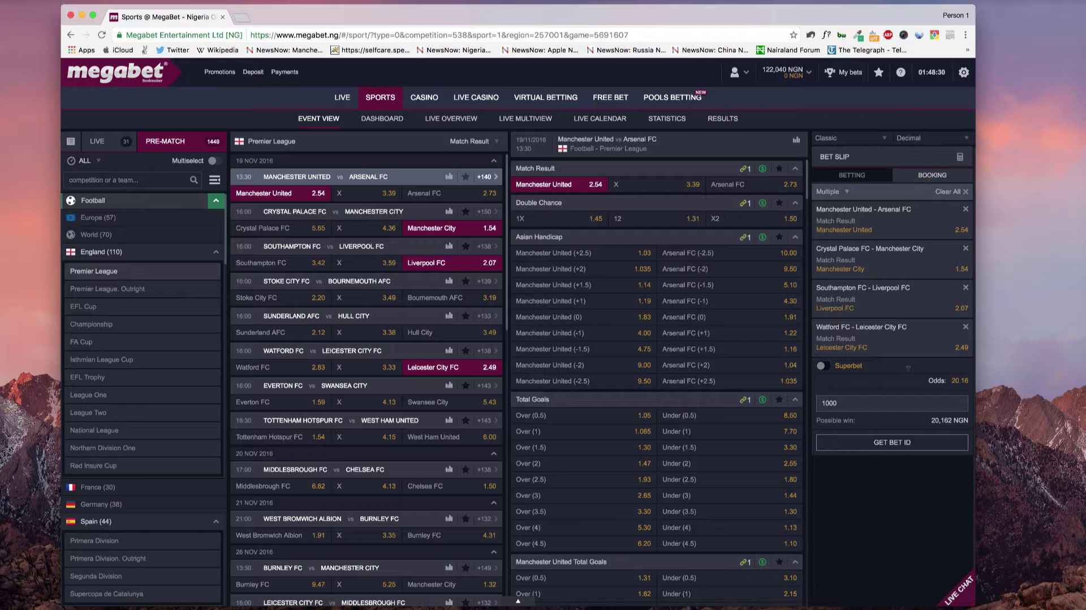
pyautogui.click(885, 446)
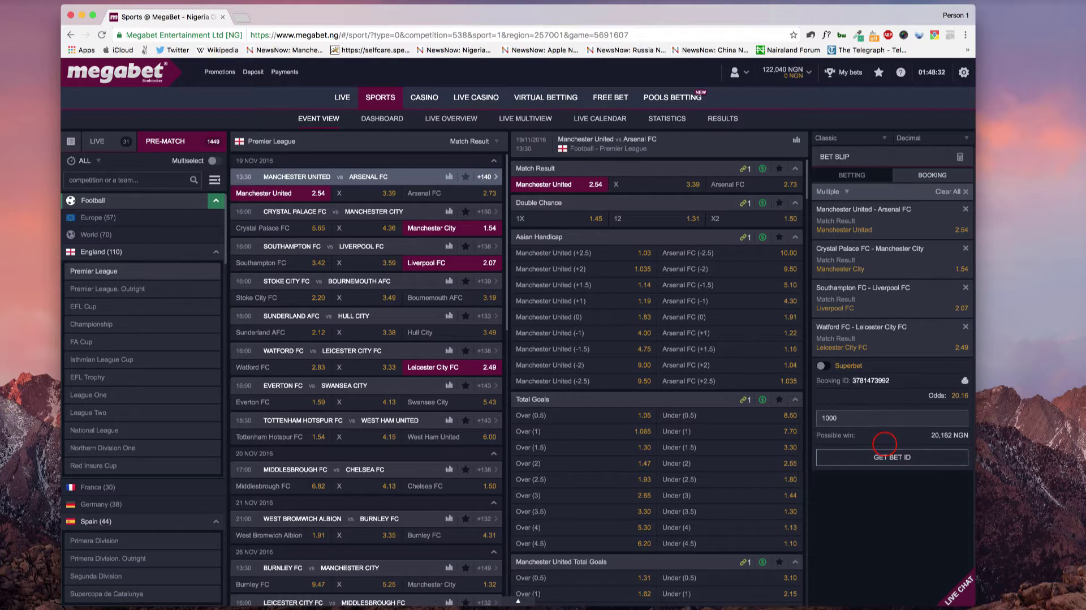
pyautogui.doubleClick(853, 379)
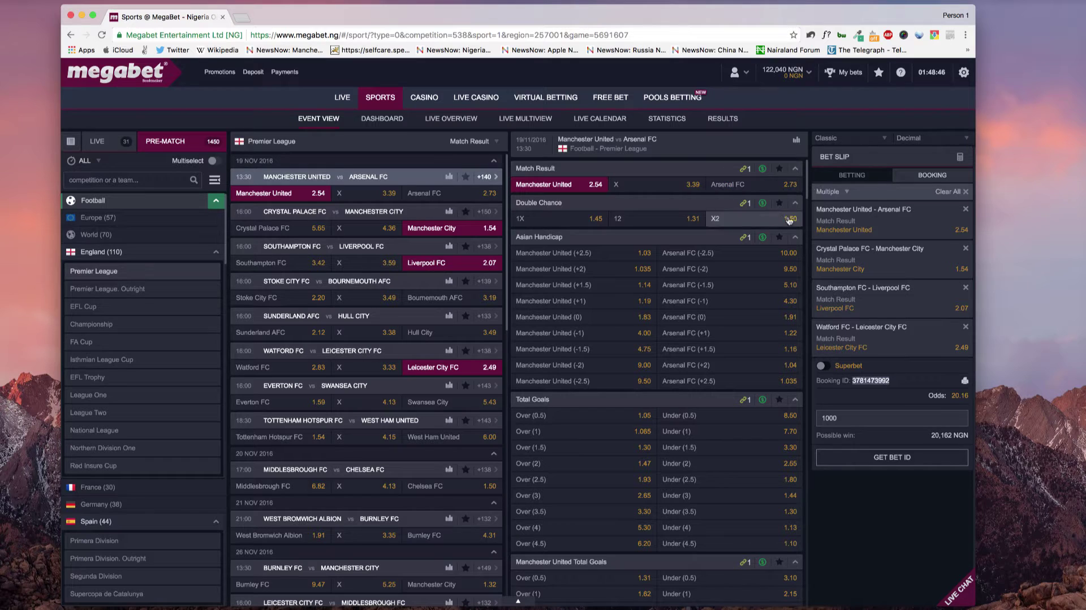
pyautogui.click(966, 192)
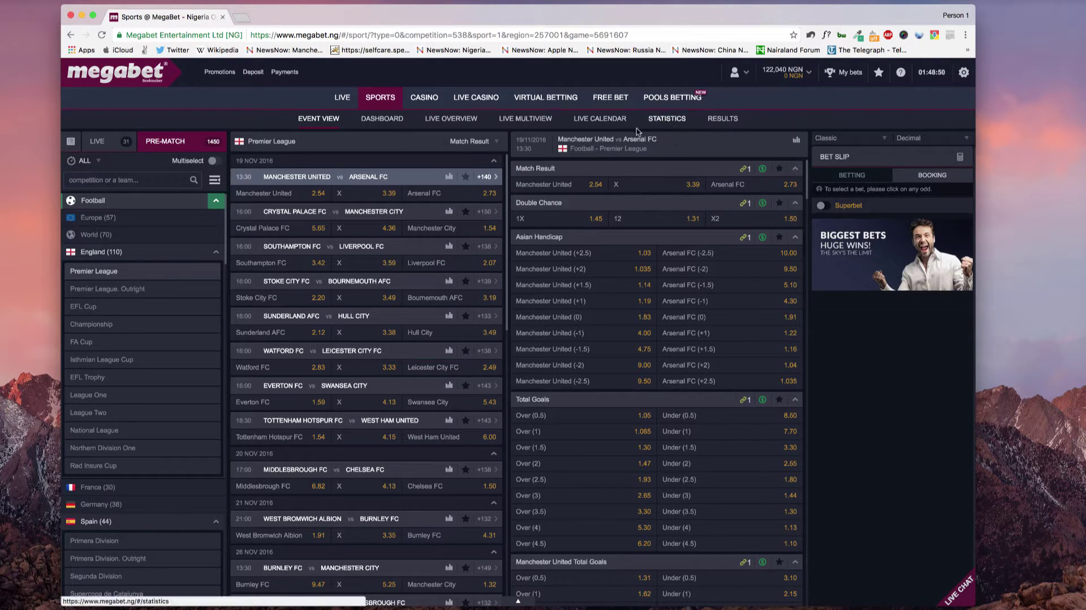
# Open the My Bets history and inspect the unsettled single bet's details and cash-out offer without accepting it.
pyautogui.click(851, 71)
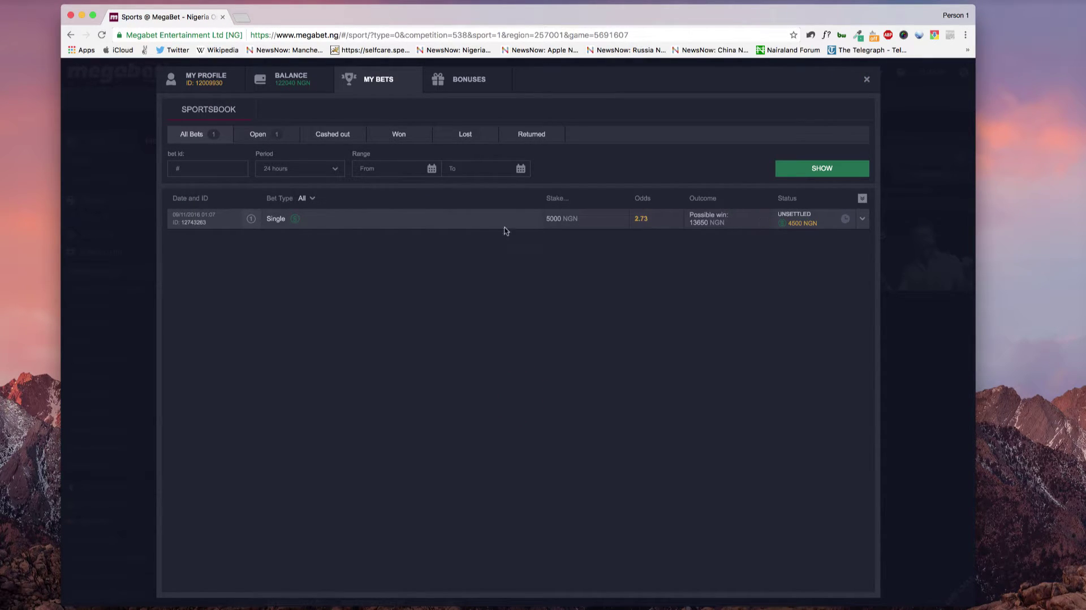
pyautogui.click(293, 220)
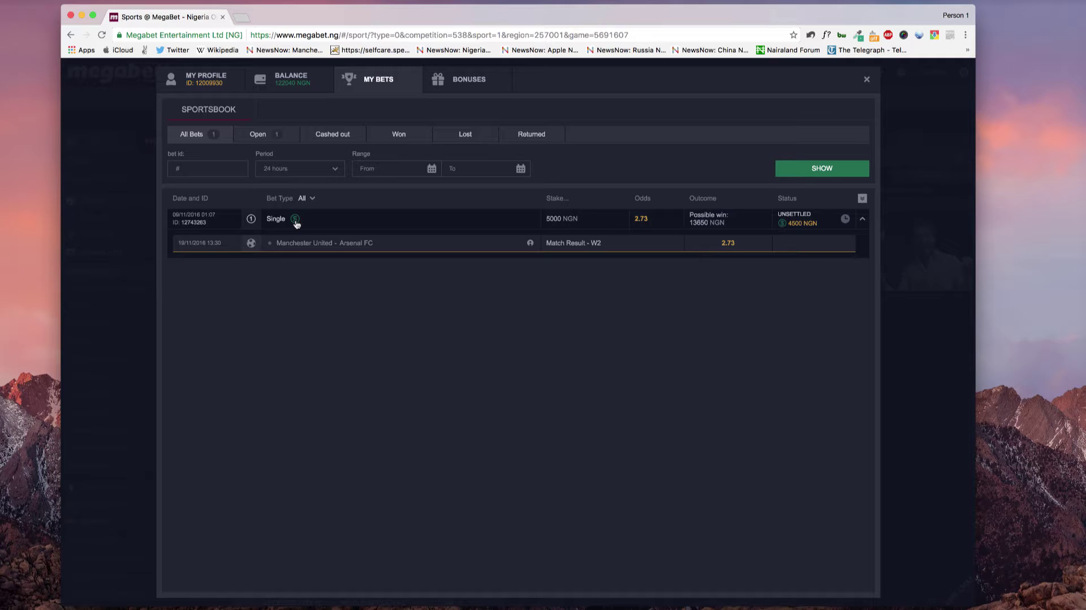
pyautogui.click(792, 224)
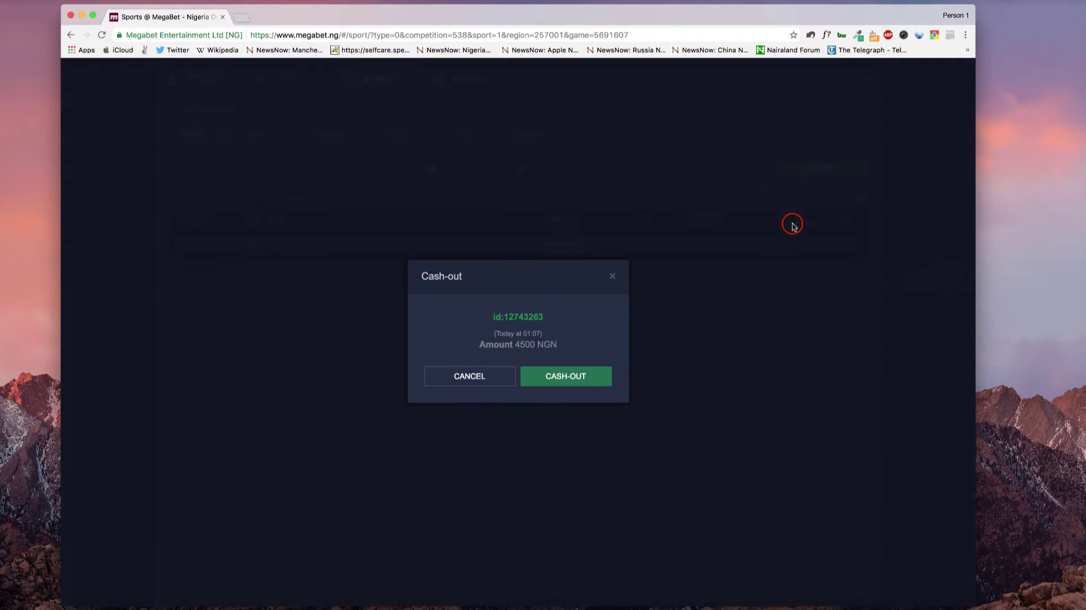
pyautogui.click(613, 279)
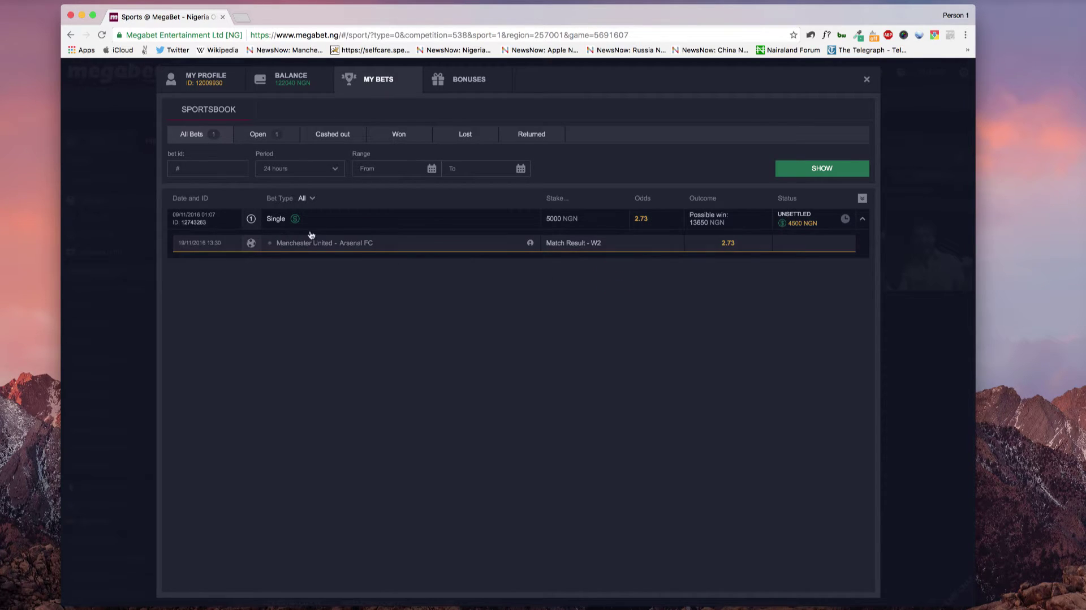
# Cash out the unsettled Manchester United - Arsenal FC single bet for 4500 NGN and acknowledge the completion.
pyautogui.click(796, 224)
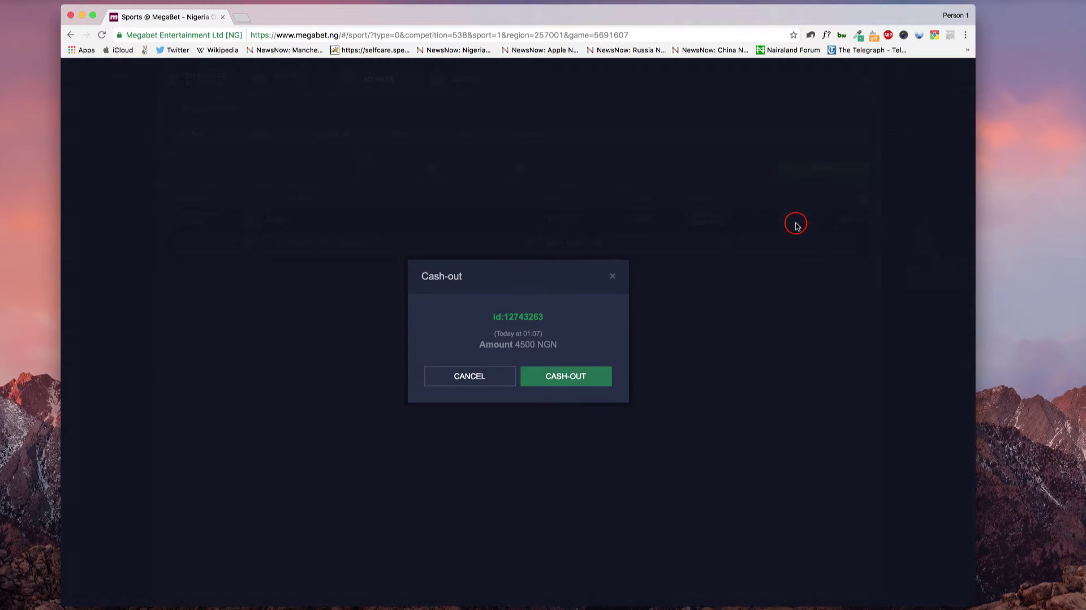
pyautogui.click(557, 382)
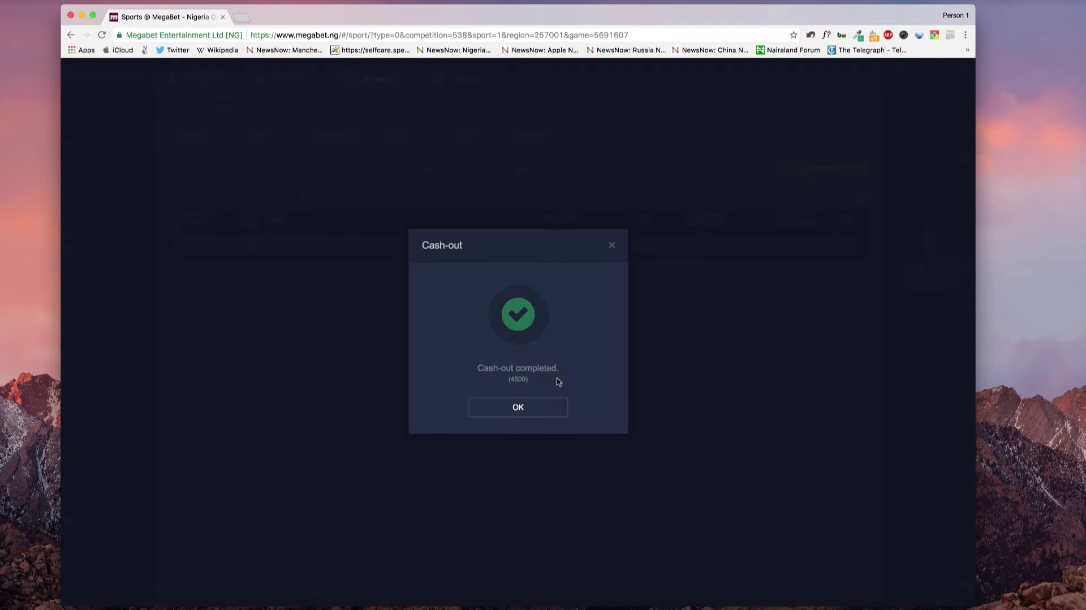
pyautogui.click(534, 408)
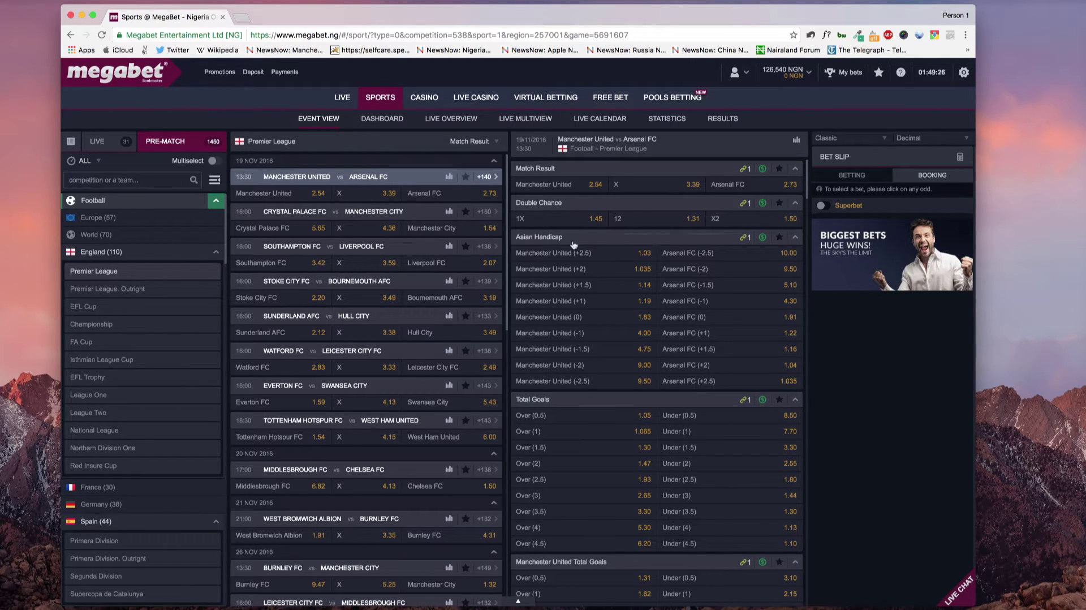
# Place a 5000 NGN single bet on Manchester United in the Match Result market against Arsenal FC, using Betting mode.
pyautogui.click(584, 190)
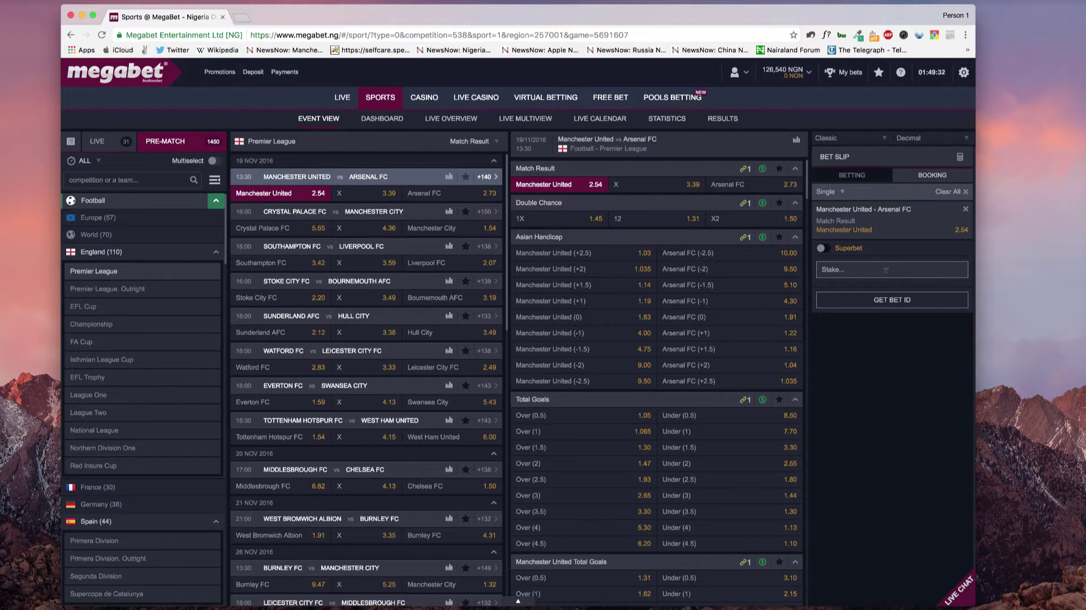
pyautogui.write('5000')
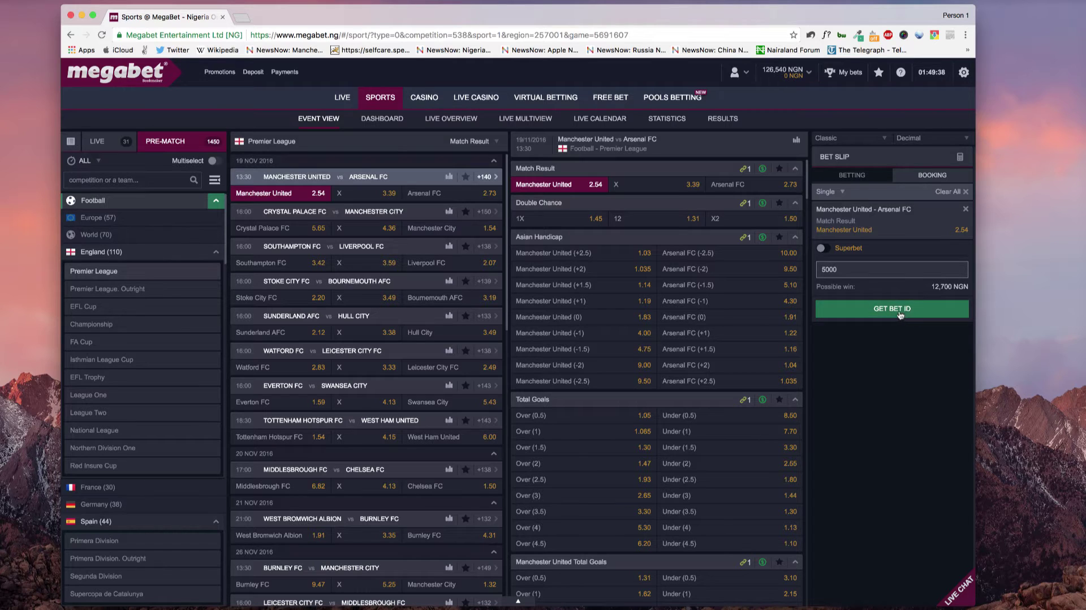
pyautogui.click(852, 175)
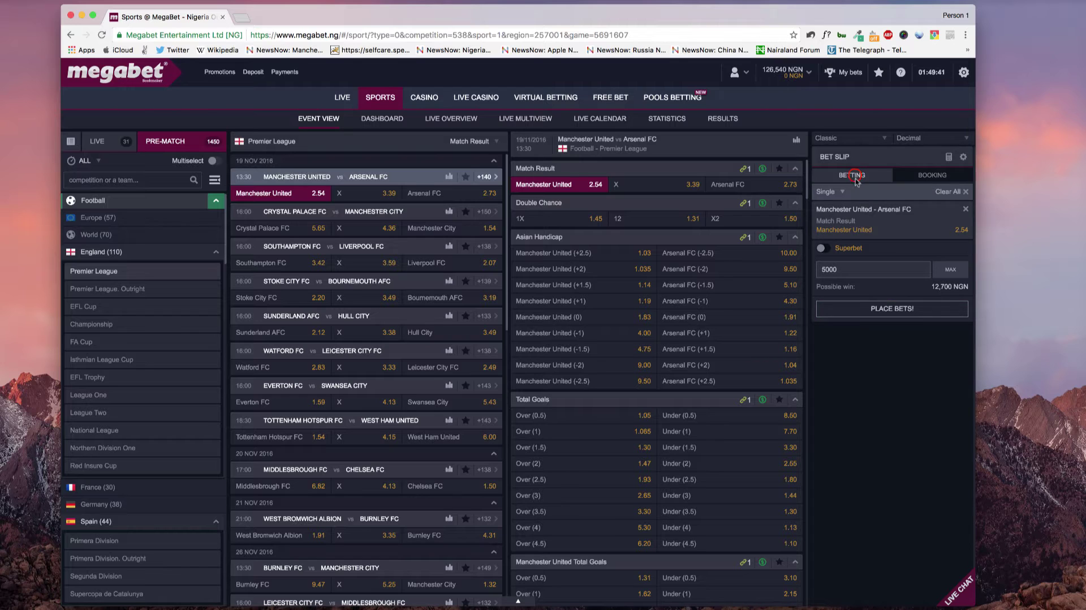
pyautogui.click(891, 310)
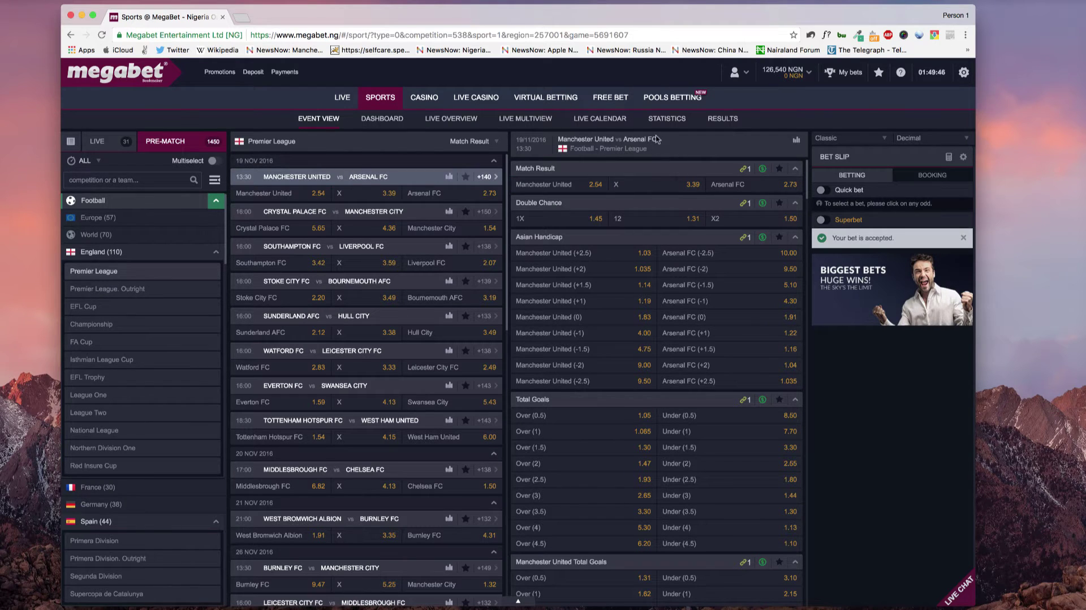
# Filter the My Bets history to open bets and expand the unsettled single bet's details.
pyautogui.click(843, 72)
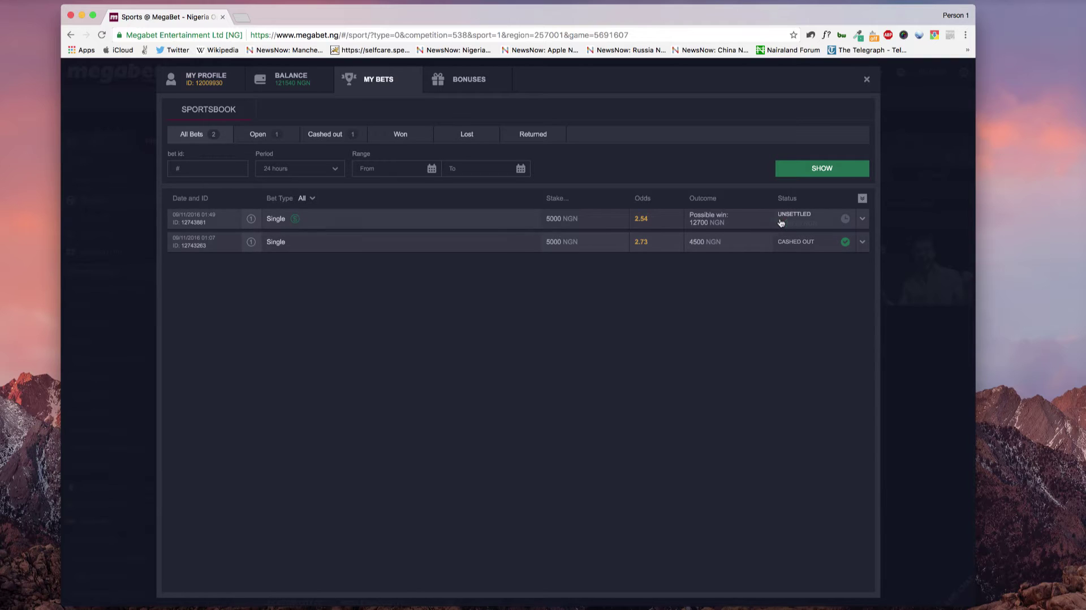
pyautogui.click(286, 137)
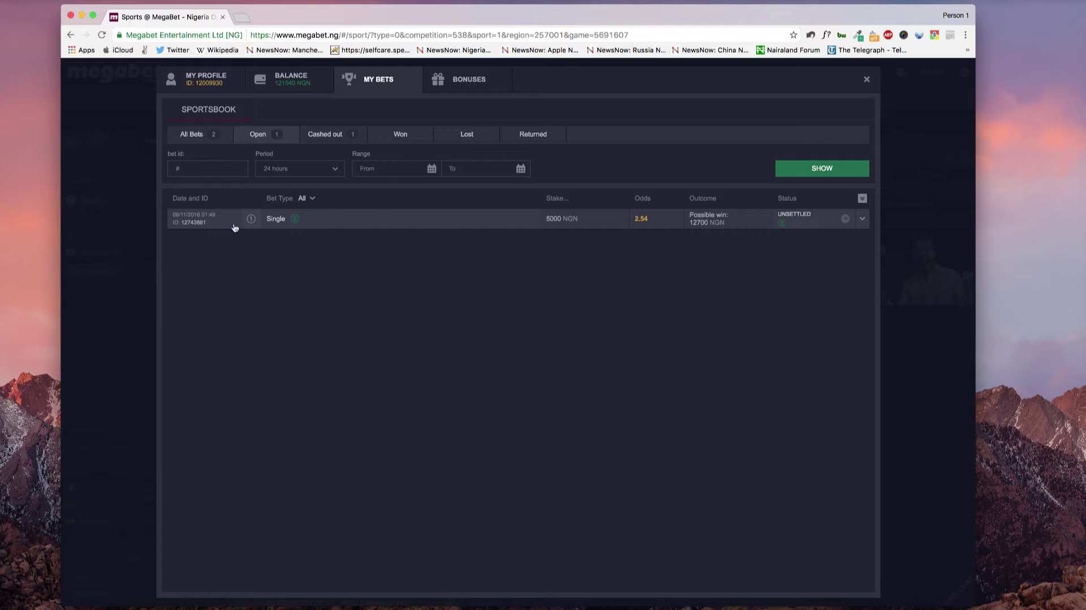
pyautogui.click(399, 221)
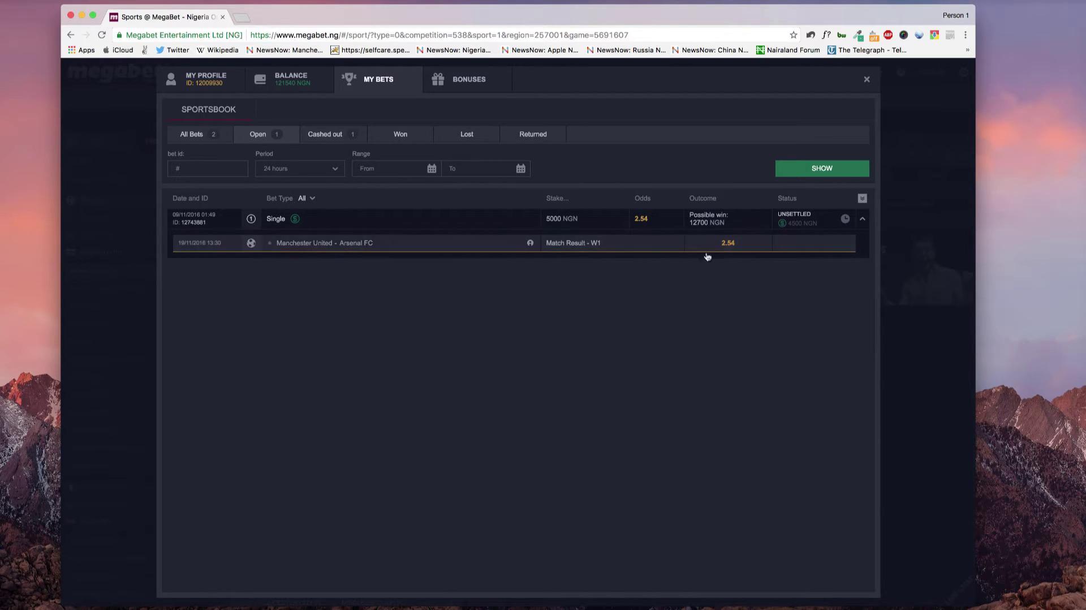
# Cash out the expanded Manchester United - Arsenal FC bet for 4500 NGN, highlight the paid amount and acknowledge the completion.
pyautogui.click(782, 225)
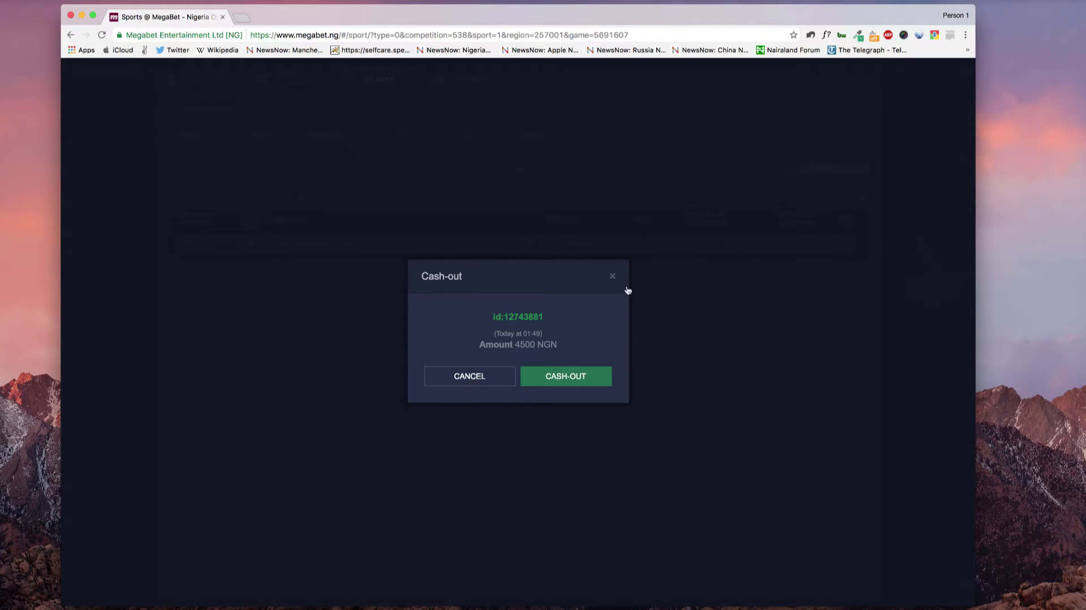
pyautogui.click(569, 378)
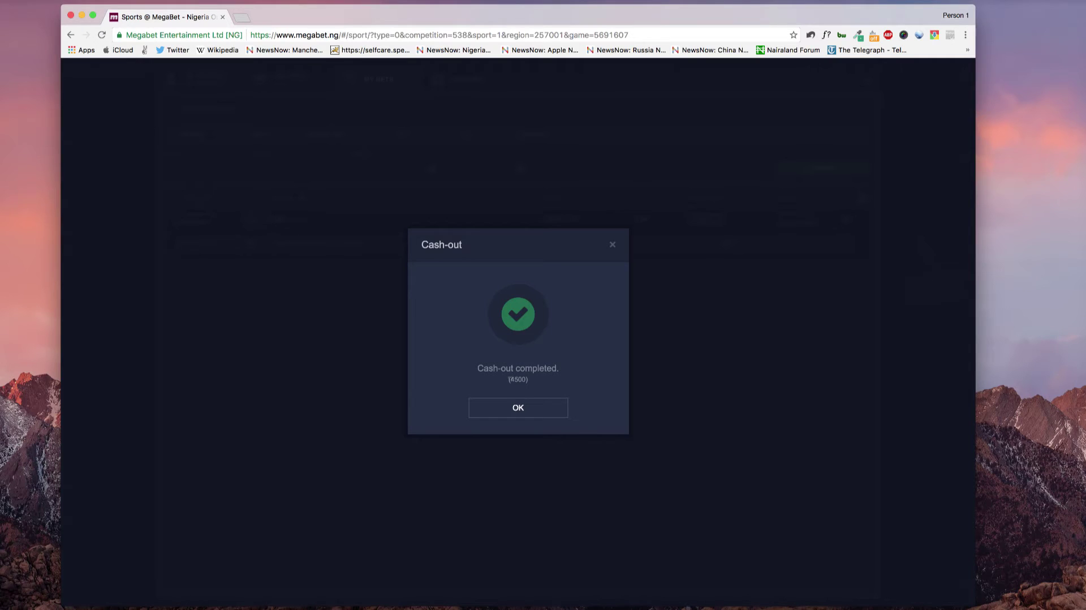
pyautogui.doubleClick(516, 379)
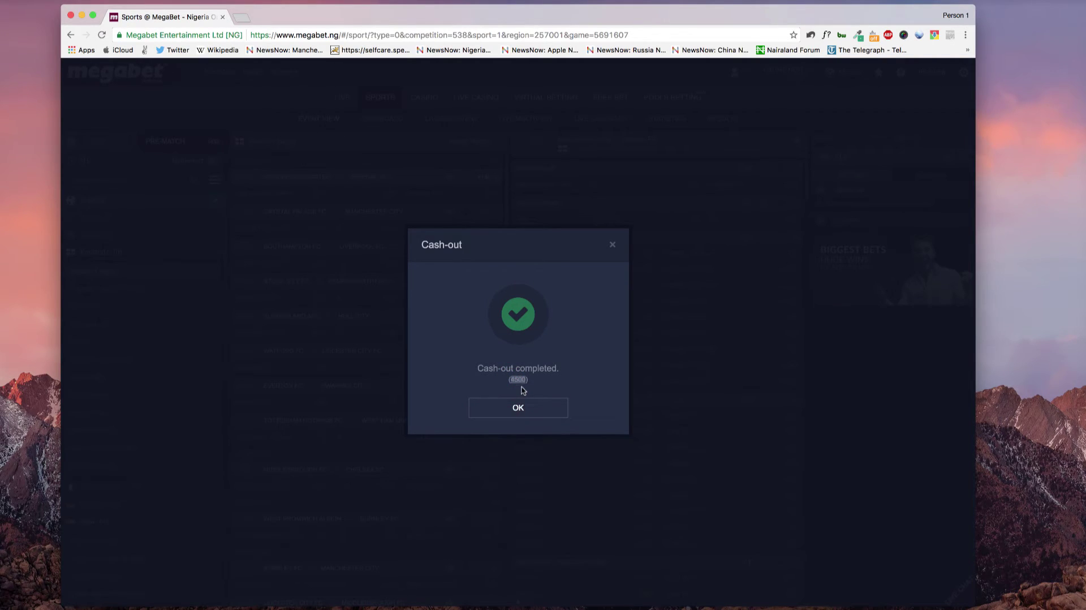
pyautogui.click(516, 403)
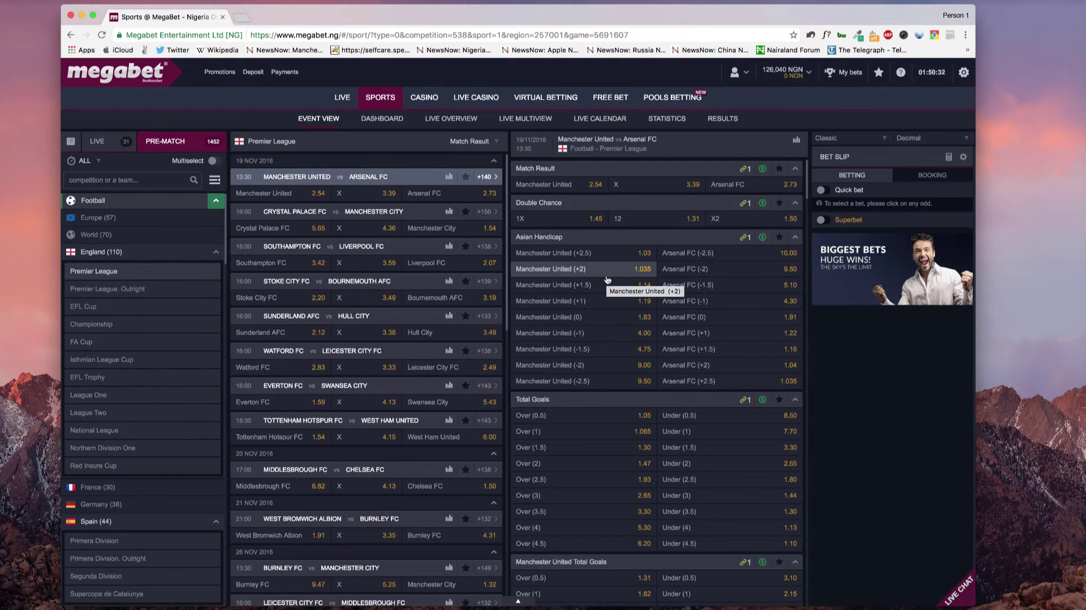
# Place another single bet on Manchester United in the Match Result market with a 5000 NGN stake.
pyautogui.moveTo(607, 280)
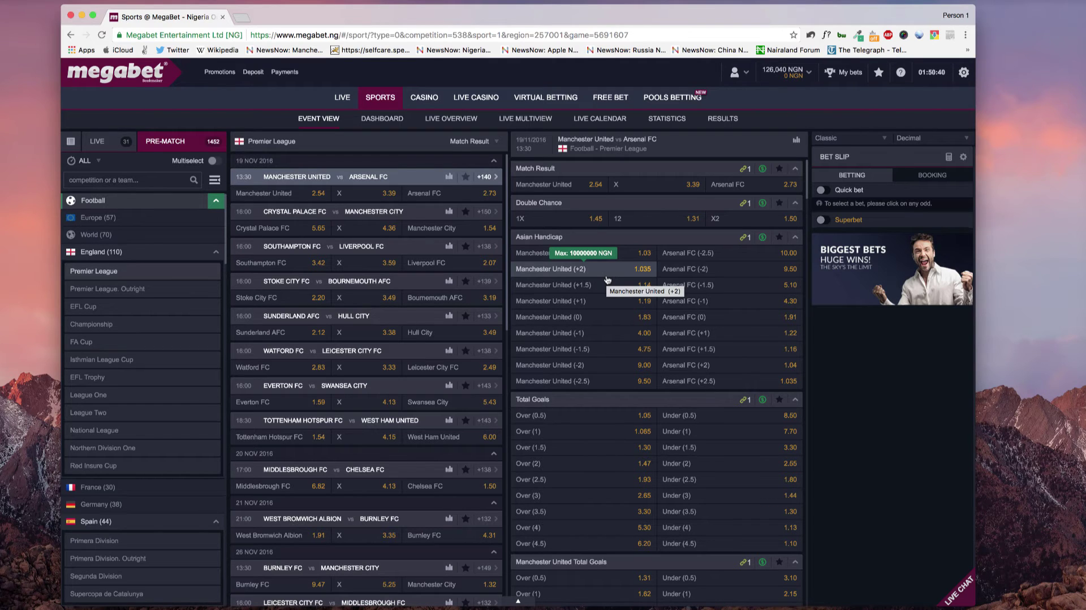
pyautogui.click(594, 185)
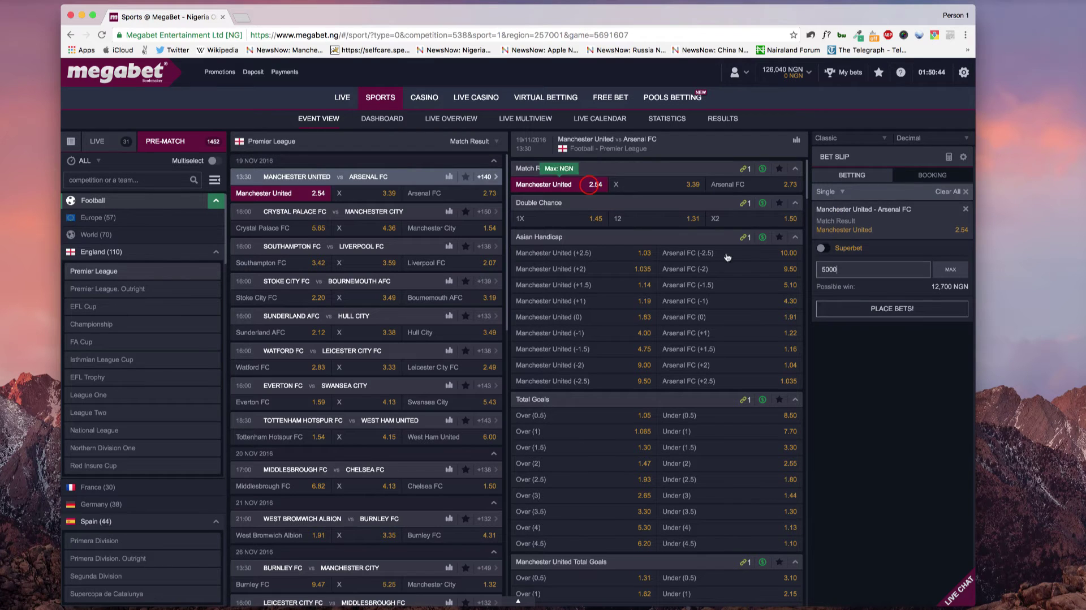
pyautogui.click(892, 308)
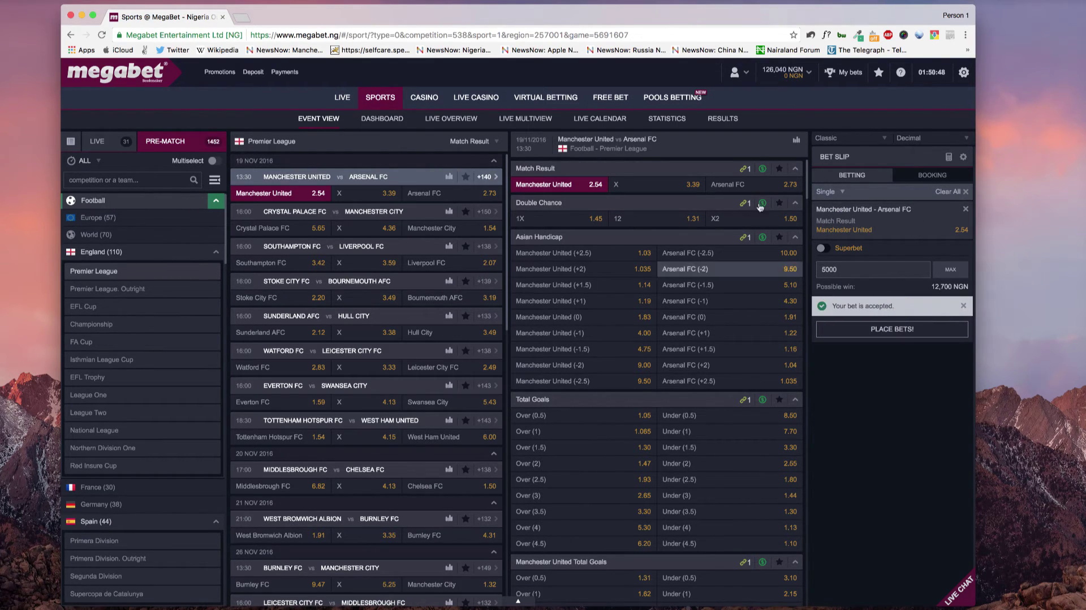
# Expand the new unsettled bet among the open bets in My Bets and view its cash-out offer without accepting it.
pyautogui.click(846, 73)
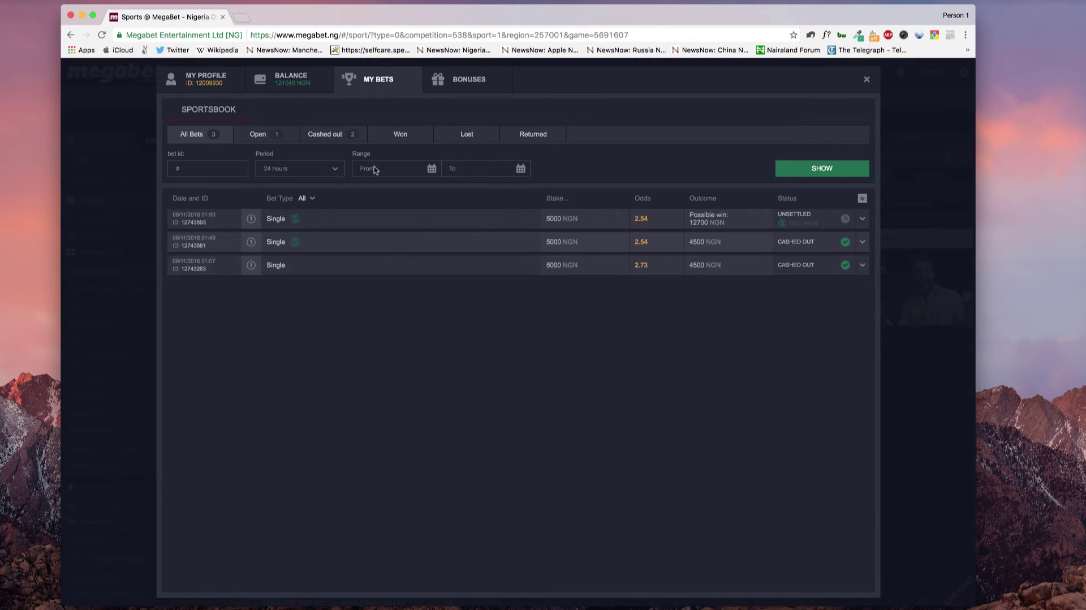
pyautogui.click(277, 134)
pyautogui.click(291, 220)
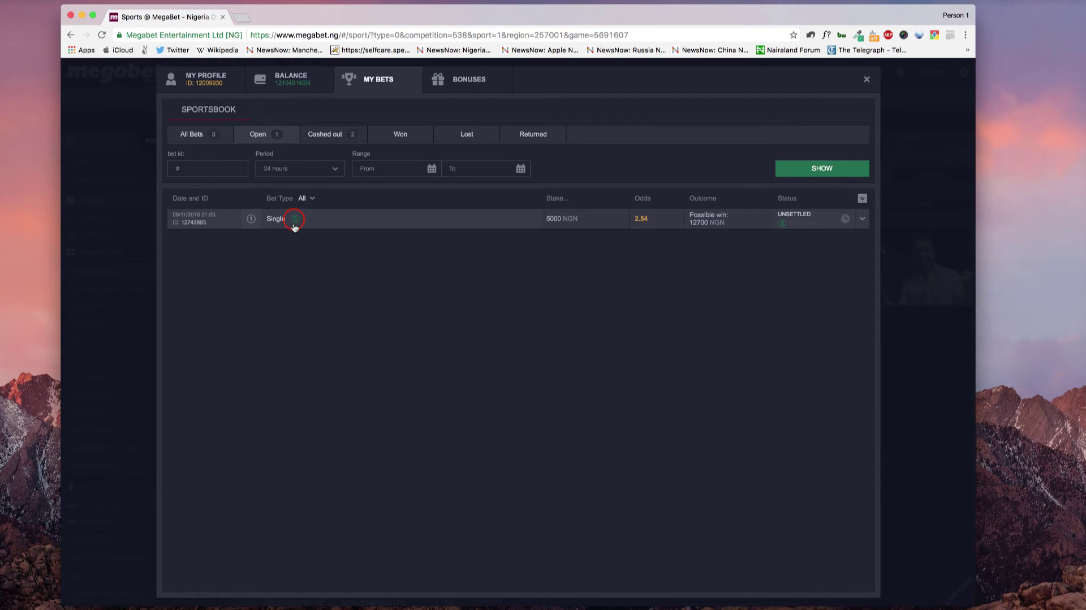
pyautogui.click(782, 222)
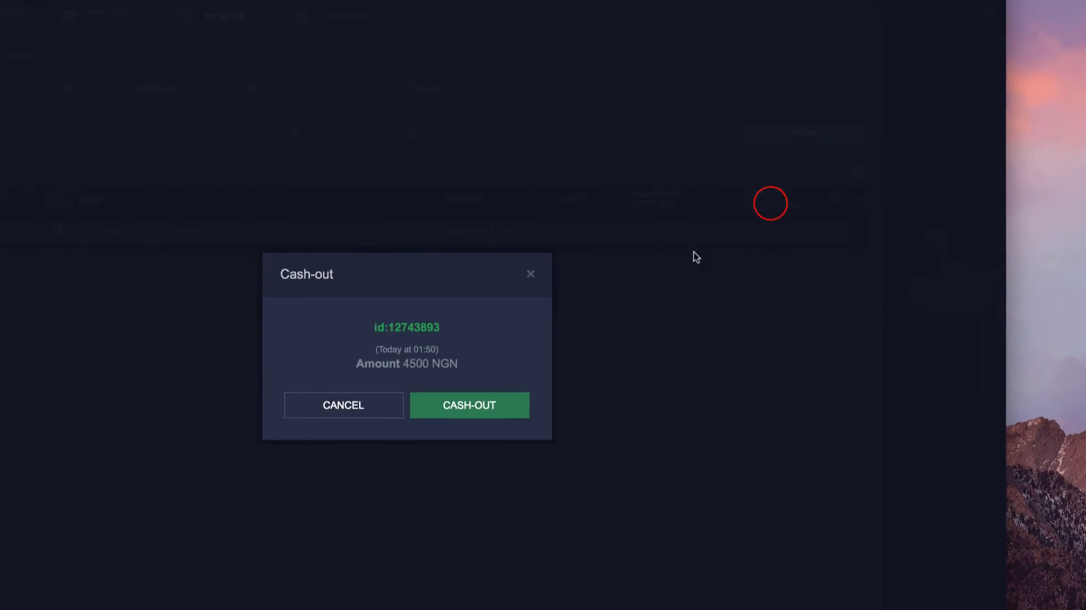
pyautogui.click(563, 281)
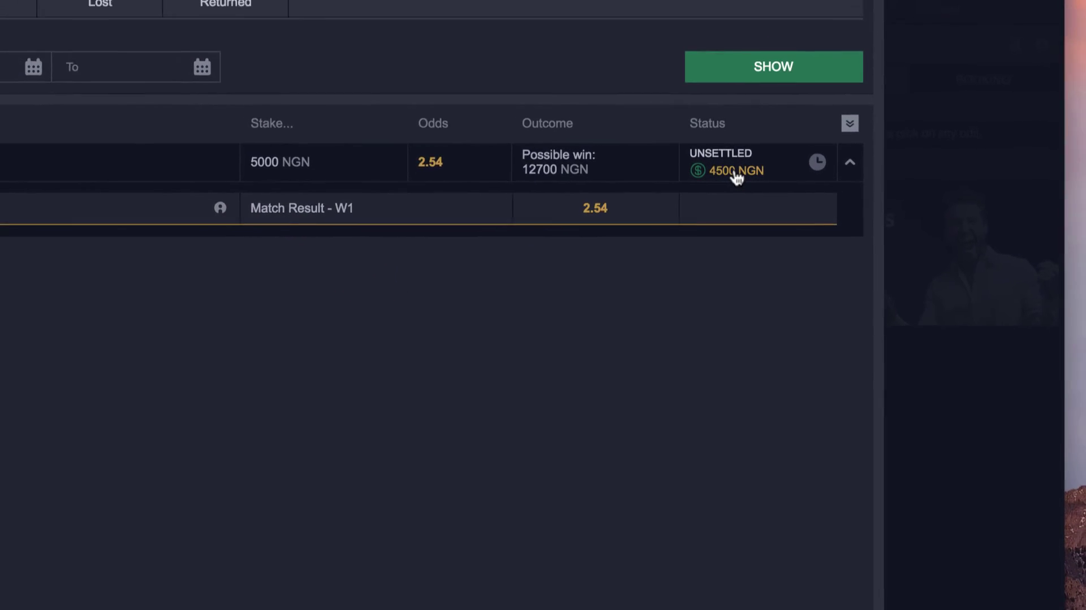
# Accept the 4500 NGN cash-out of the second Manchester United bet and acknowledge the completion.
pyautogui.click(735, 172)
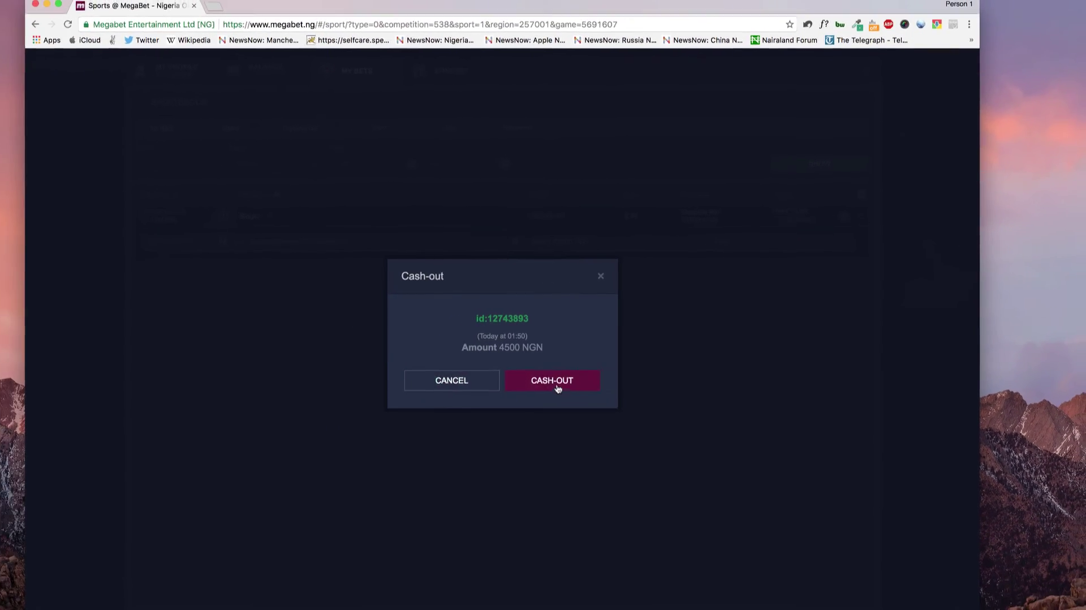
pyautogui.click(523, 393)
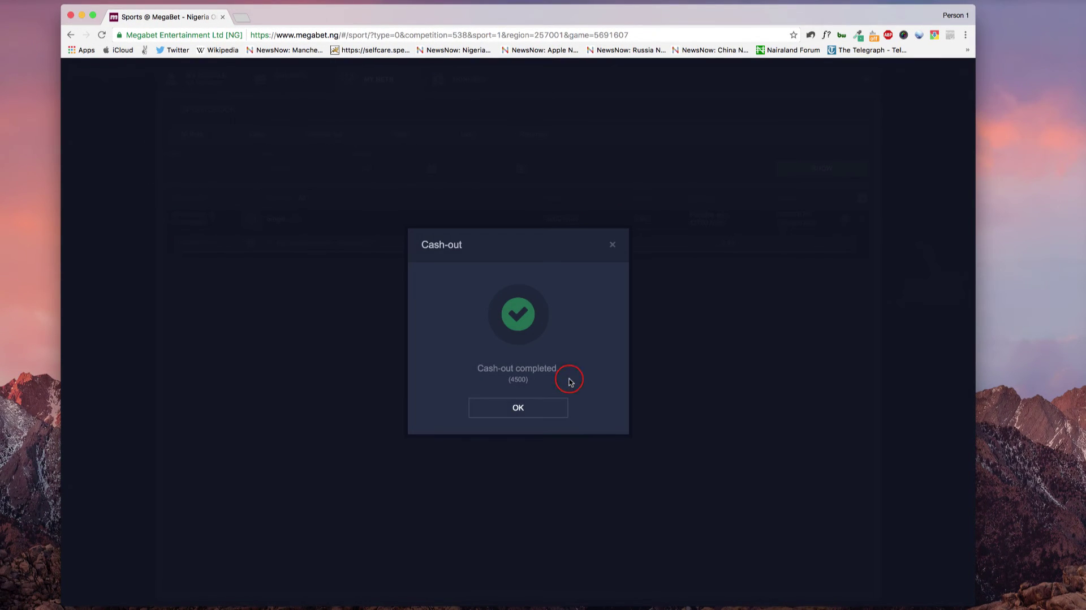
pyautogui.click(536, 413)
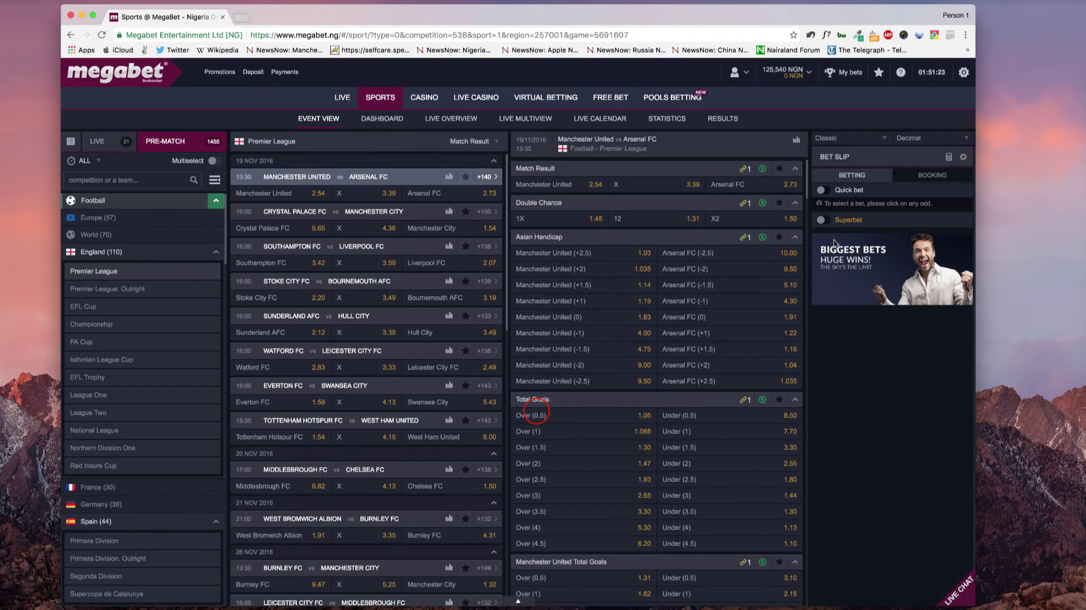
# View the Live Overview, switch to Live Multiview and remove the NHL, NBA and Primera Division matches from it.
pyautogui.click(459, 122)
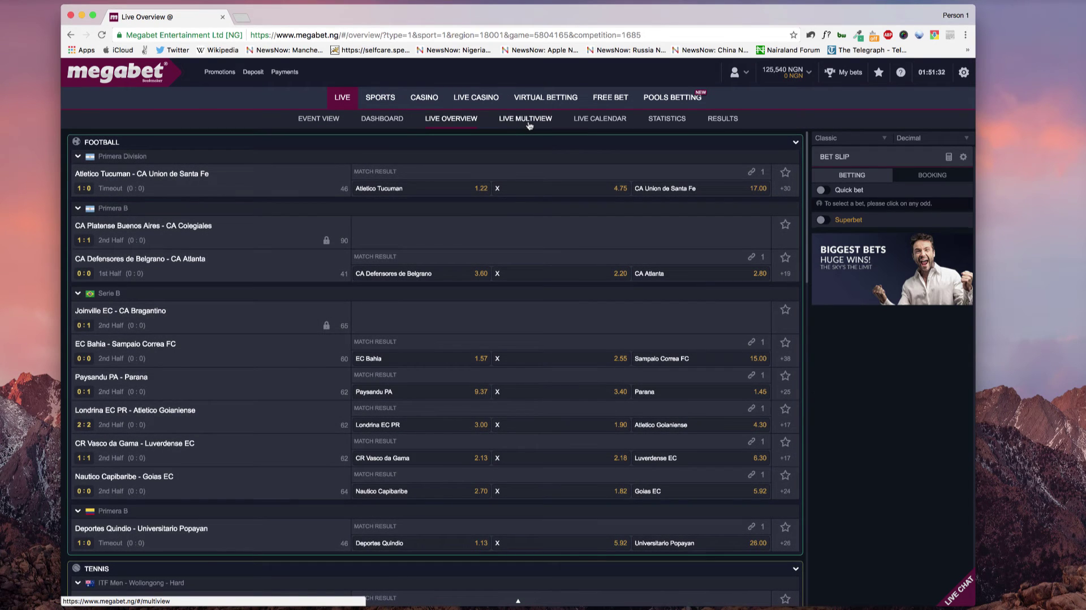
pyautogui.click(529, 124)
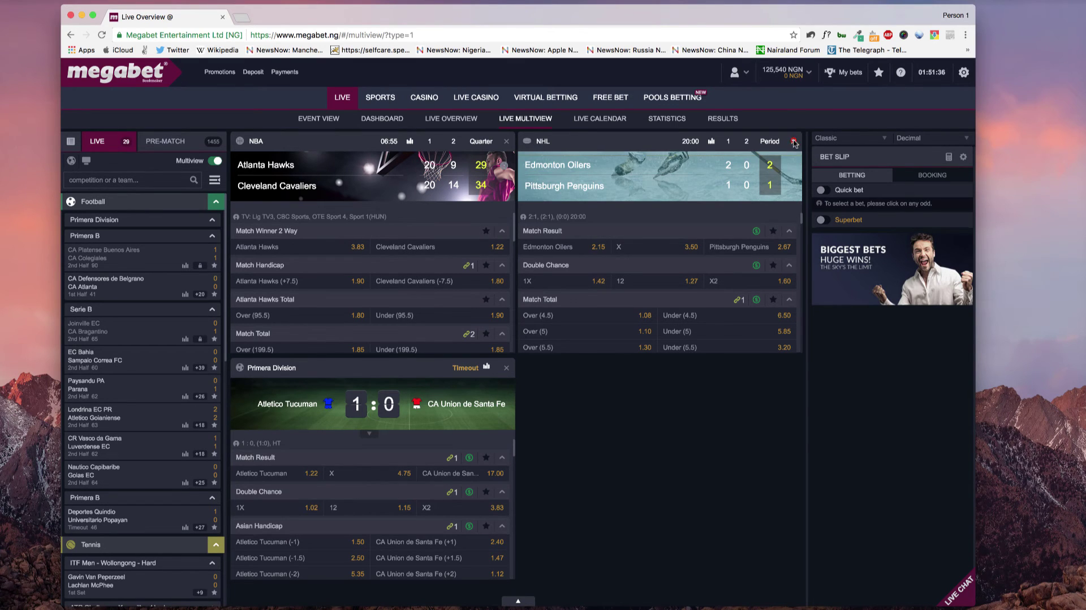
pyautogui.click(507, 141)
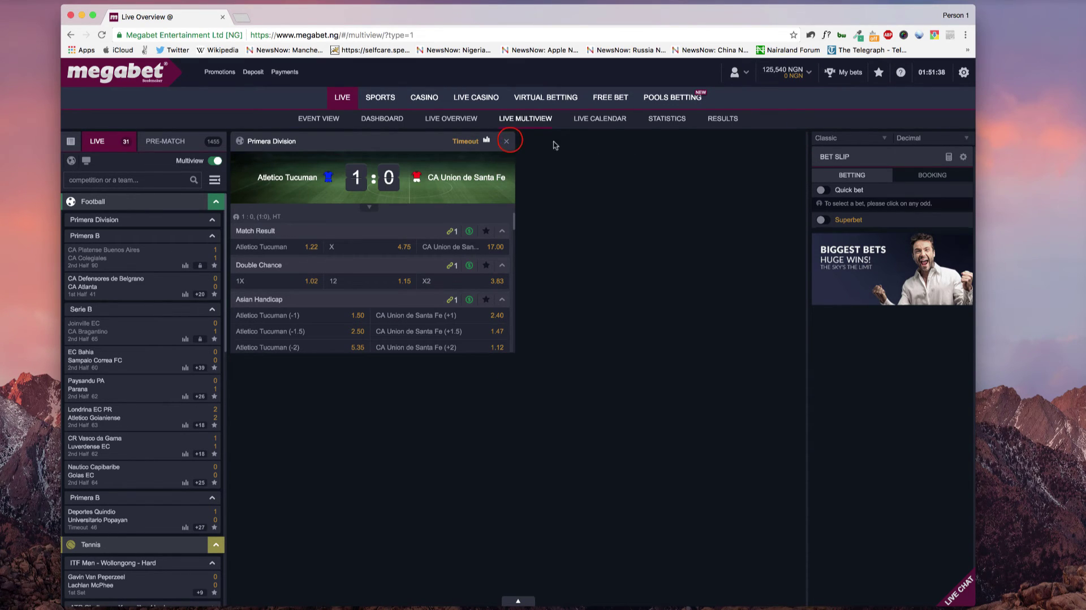
pyautogui.click(506, 143)
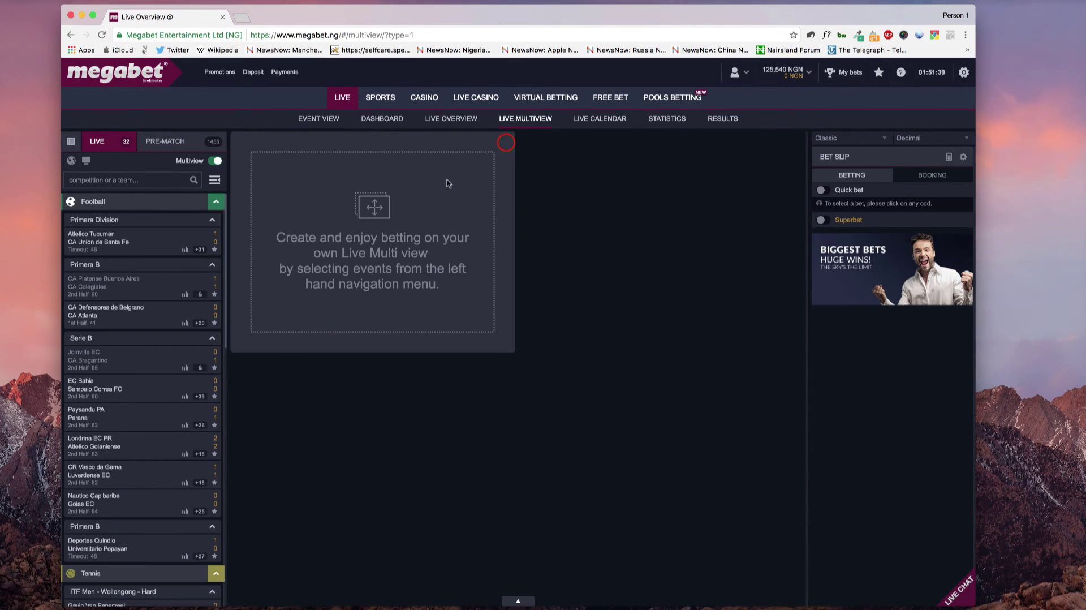
# Collapse the live event navigation to its compact form and expand it again.
pyautogui.click(215, 181)
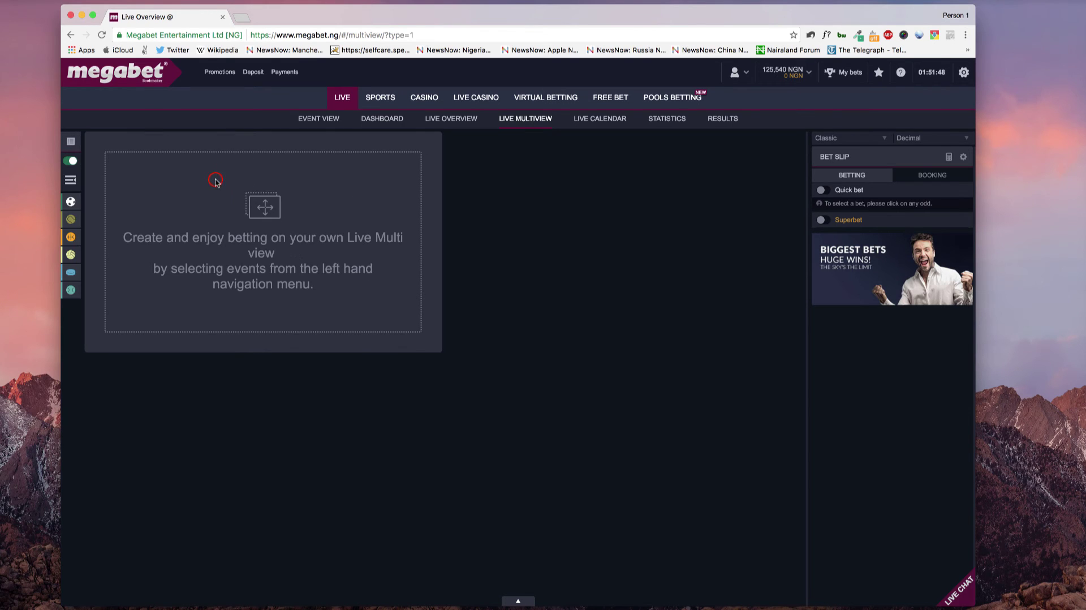
pyautogui.click(71, 180)
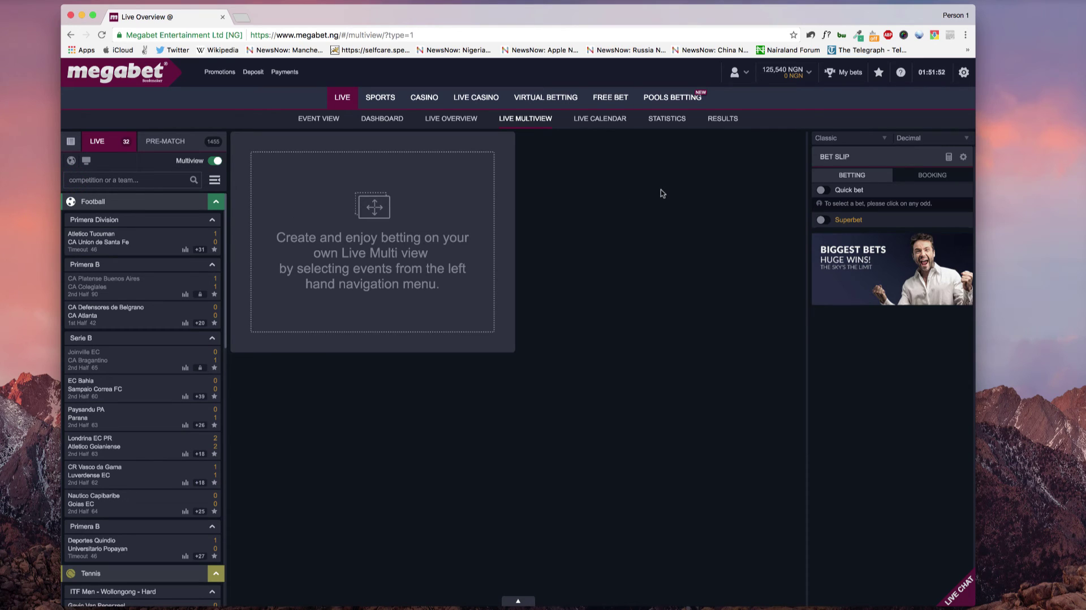